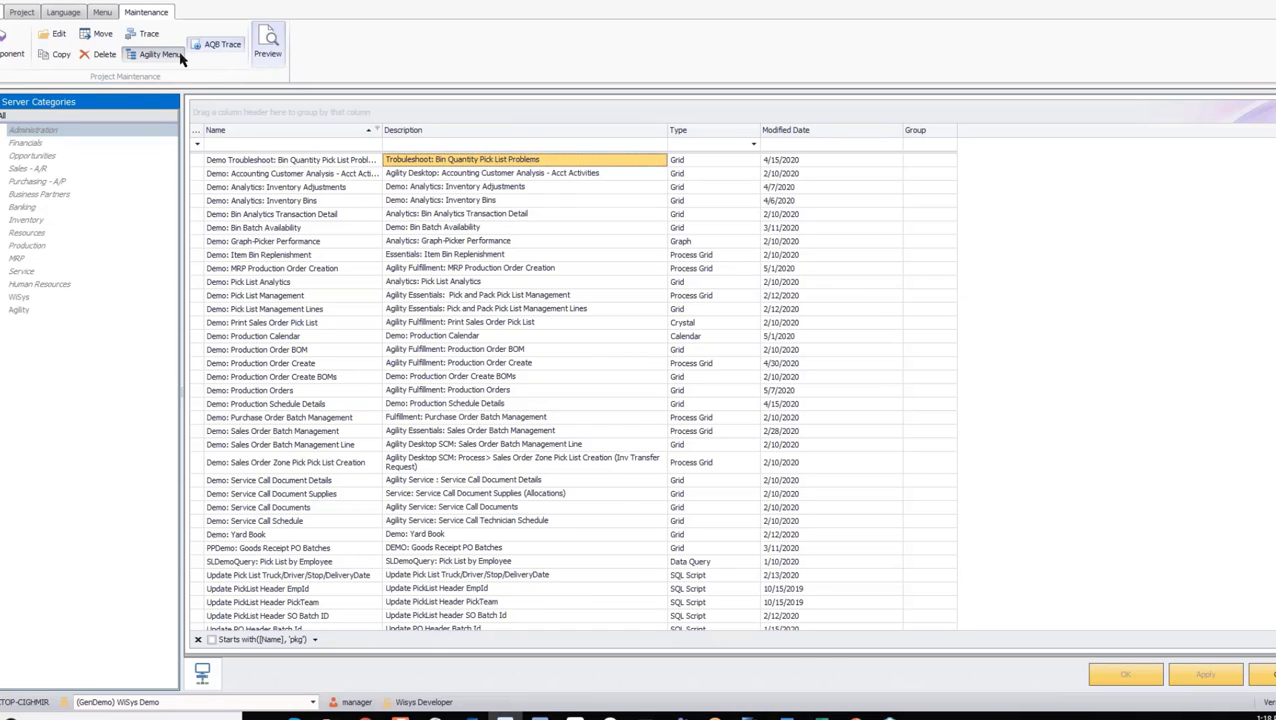
Create a new Agility grid named "zSales Demo 2" with the description "zSales Demo 2: *** Under Construction SL **"
click(3, 52)
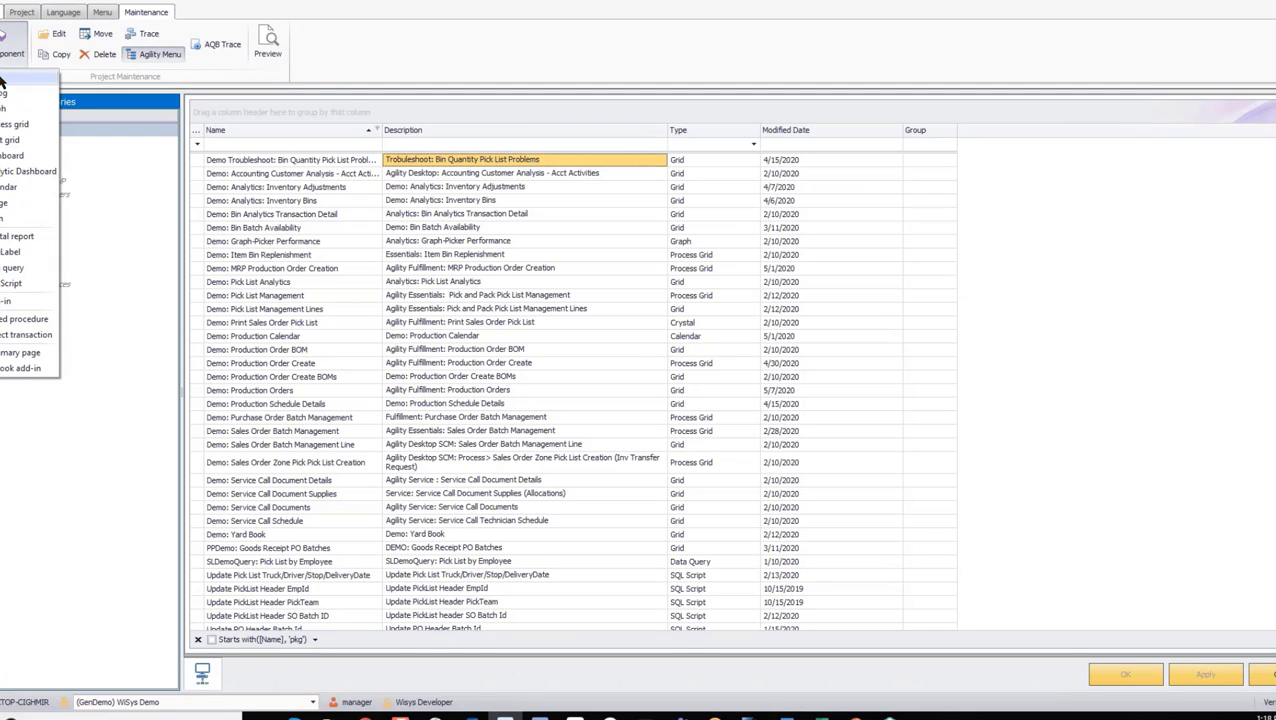
click(3, 80)
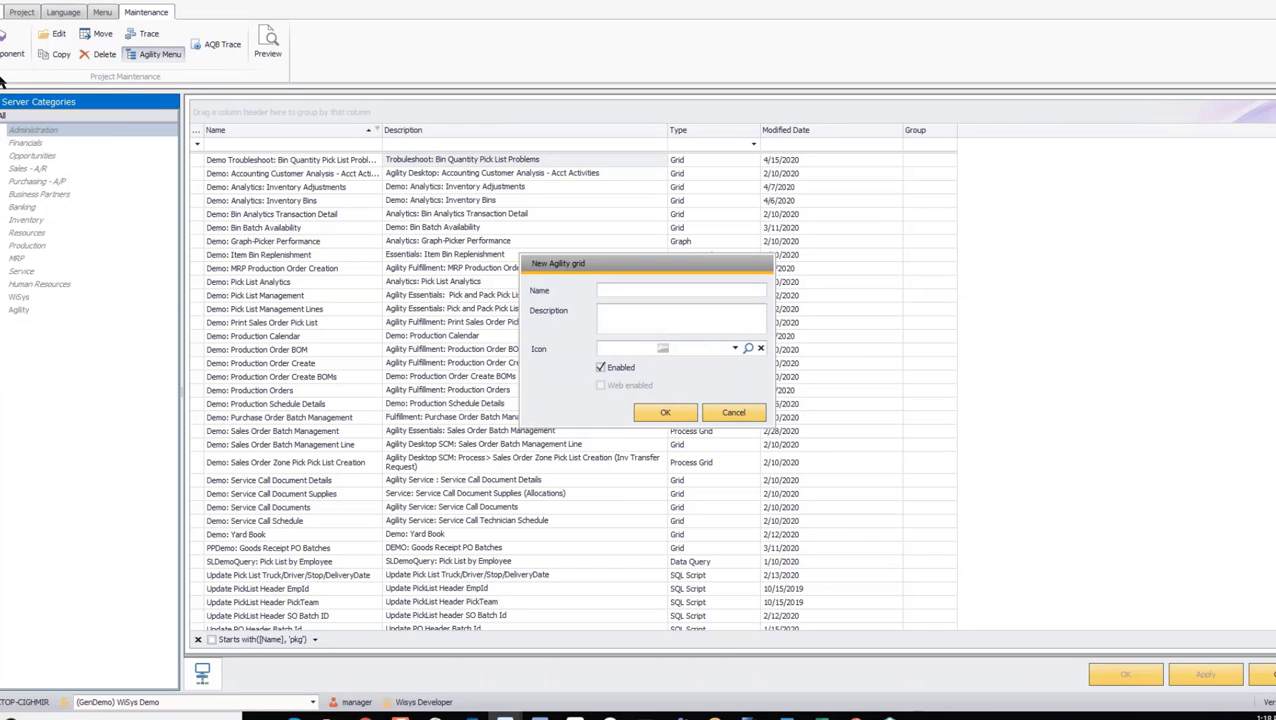
text(zSales Demo 2)
key(Tab)
text(zSales Demo 2: *** Under Constru)
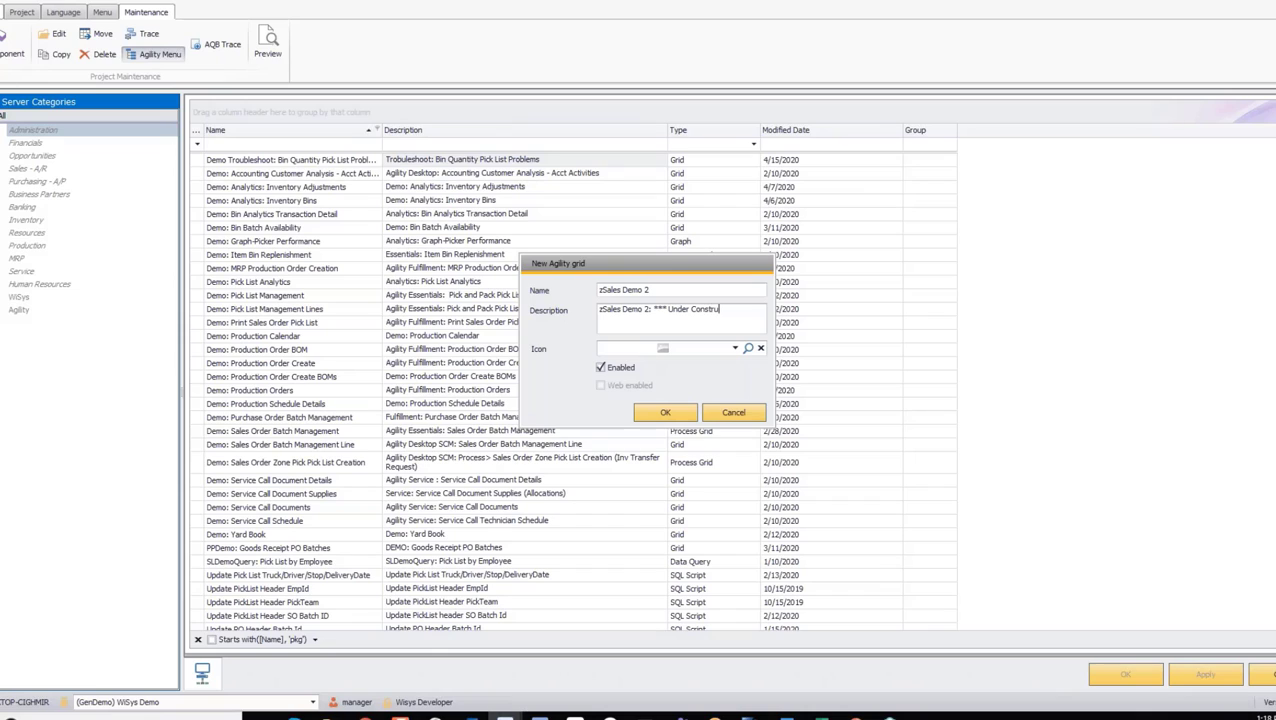
text(ction SL **)
click(666, 413)
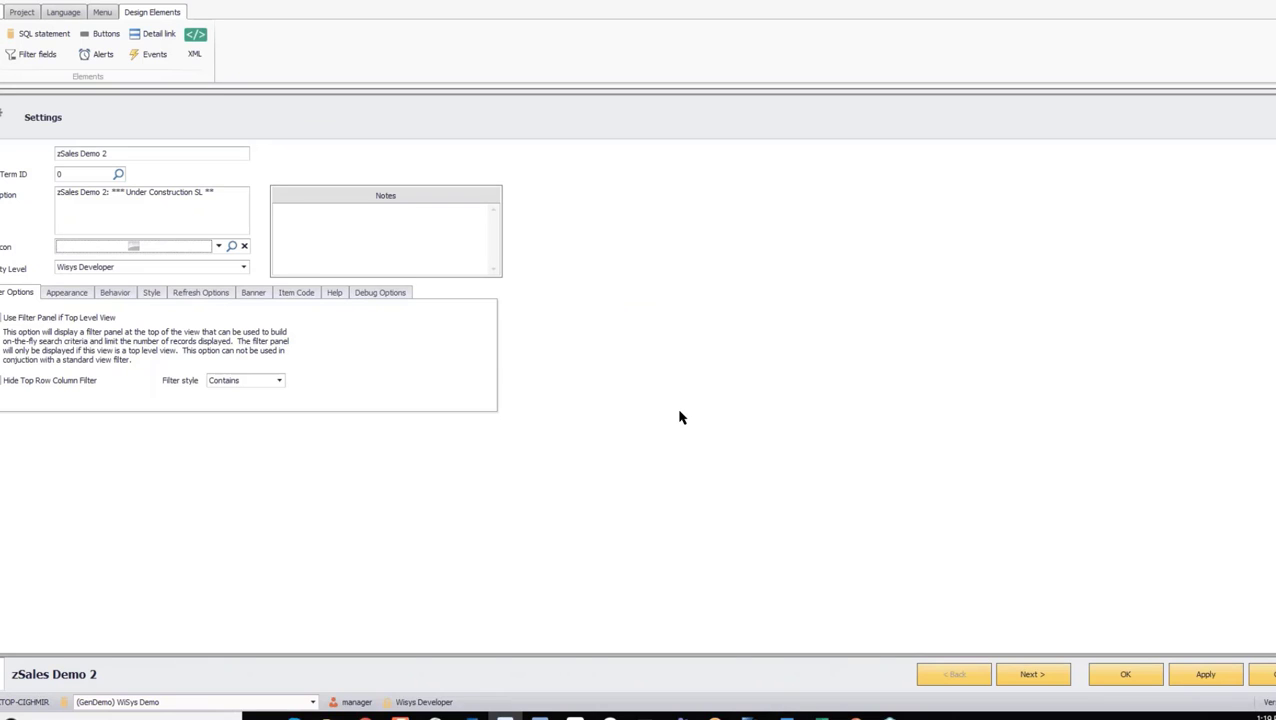
Add the ORDR table to the grid's SQL statement
click(44, 36)
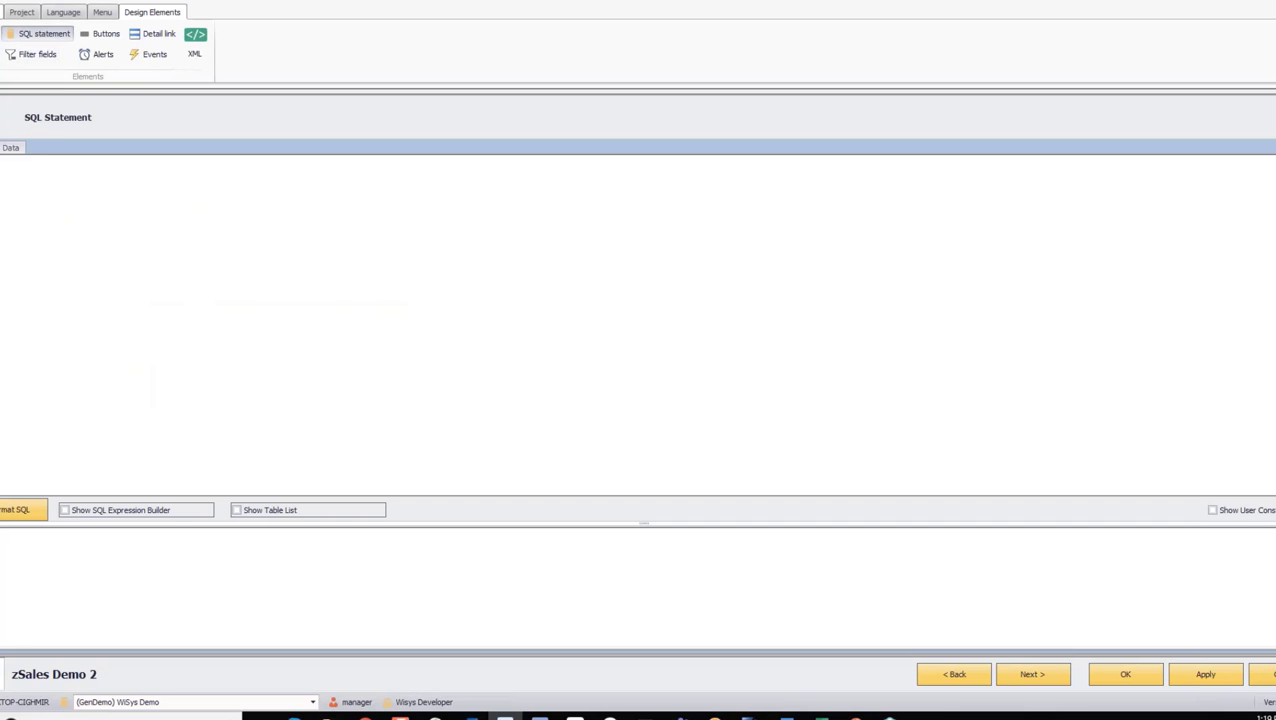
text(ORDR)
click(1205, 675)
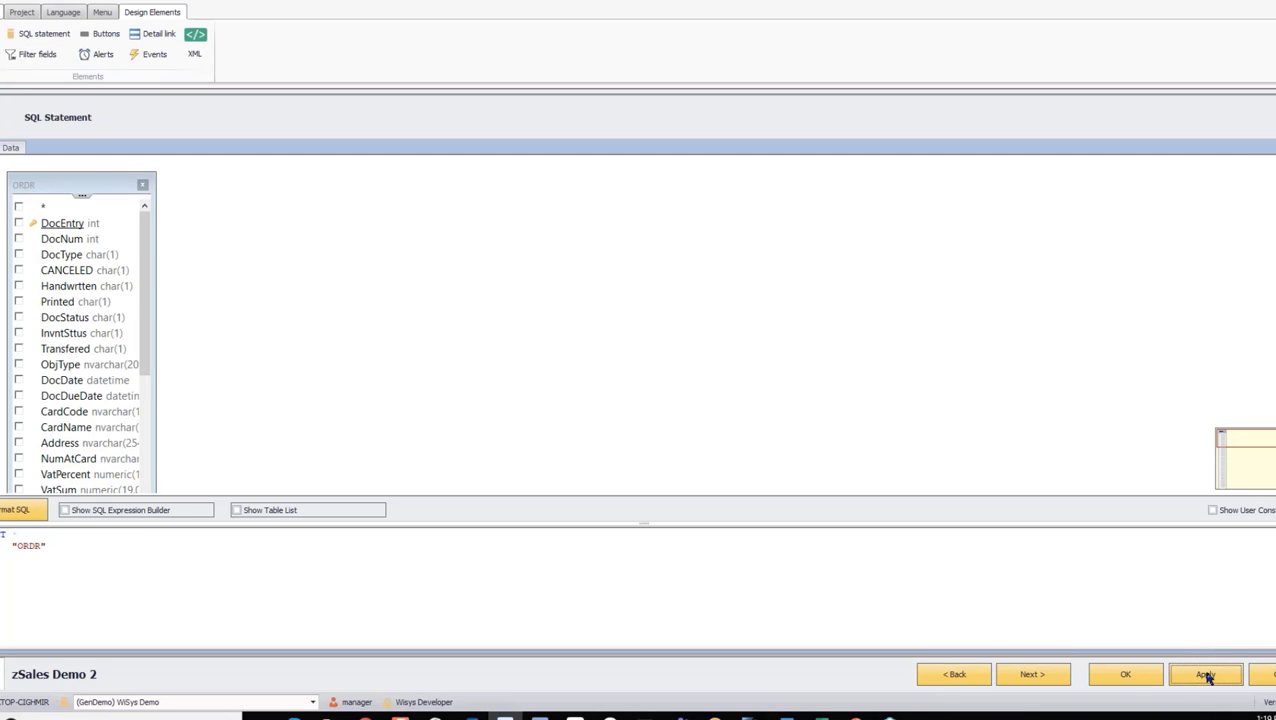
Include the ORDR fields DocNum, DocEntry, CANCELED, DocStatus, DocDate, DocDueDate, CardCode, CardName and NumAtCard in the query
click(19, 224)
click(18, 239)
click(19, 223)
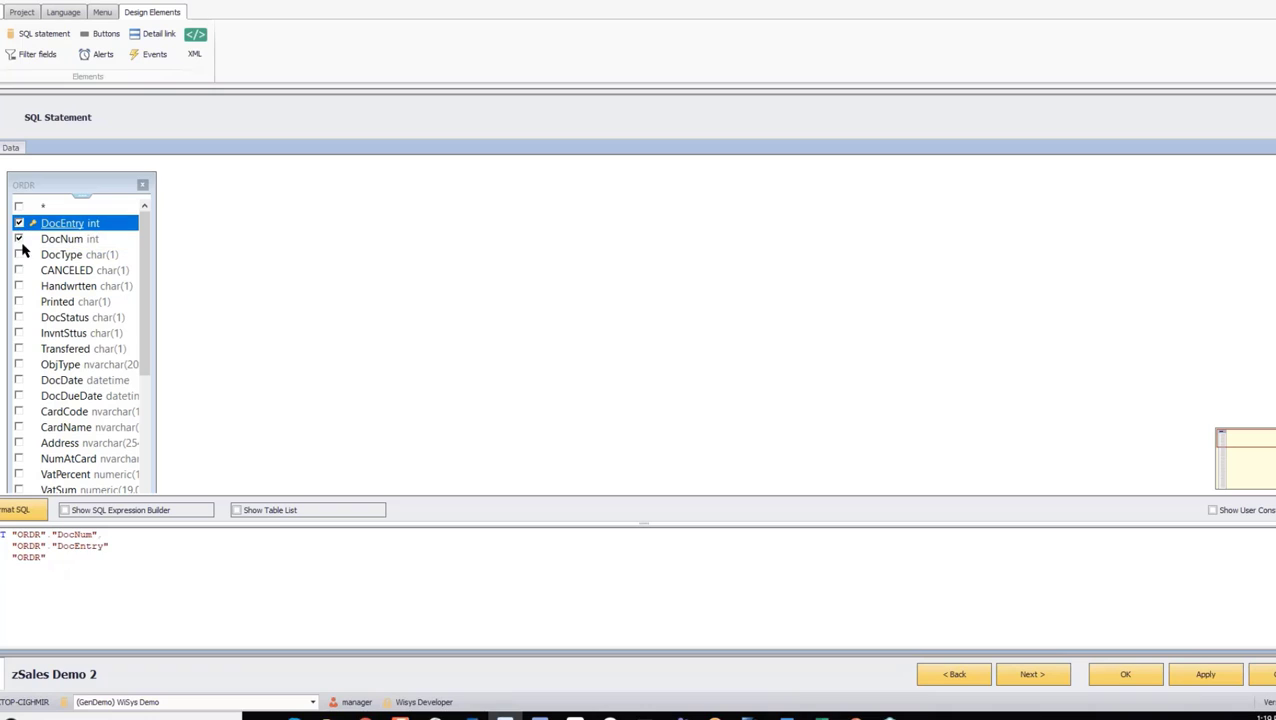
click(19, 270)
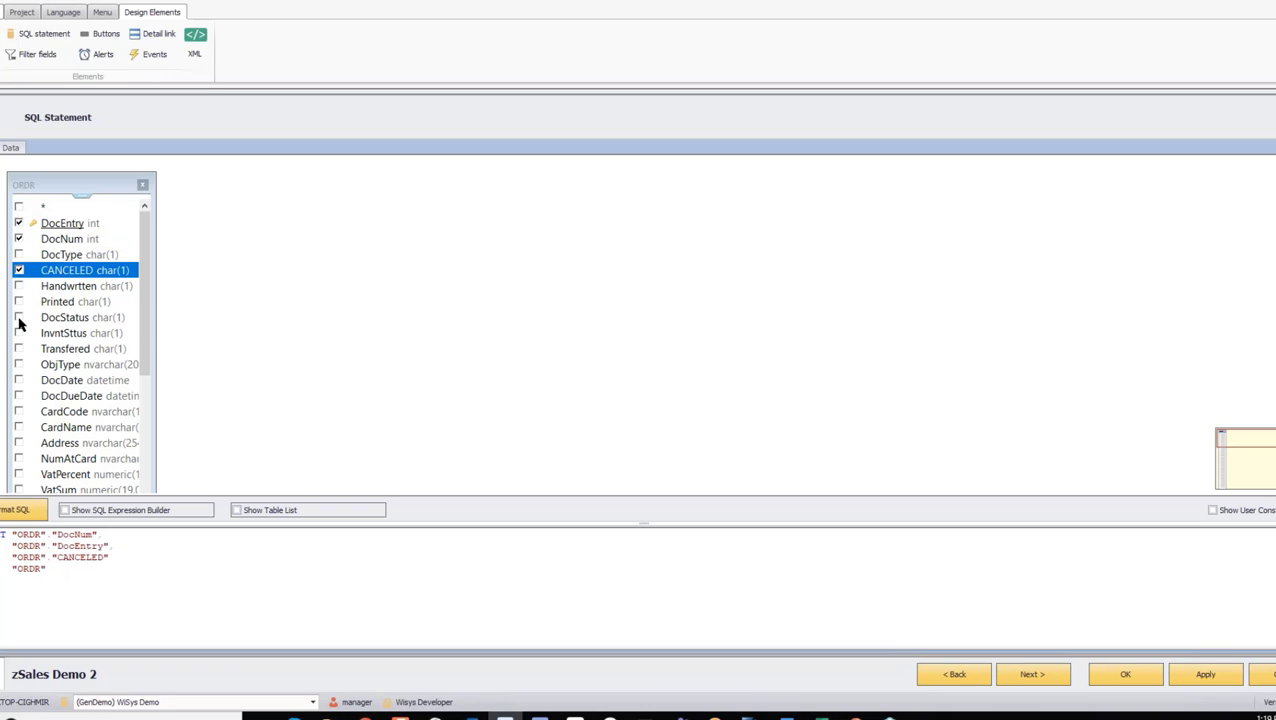
click(19, 317)
click(19, 380)
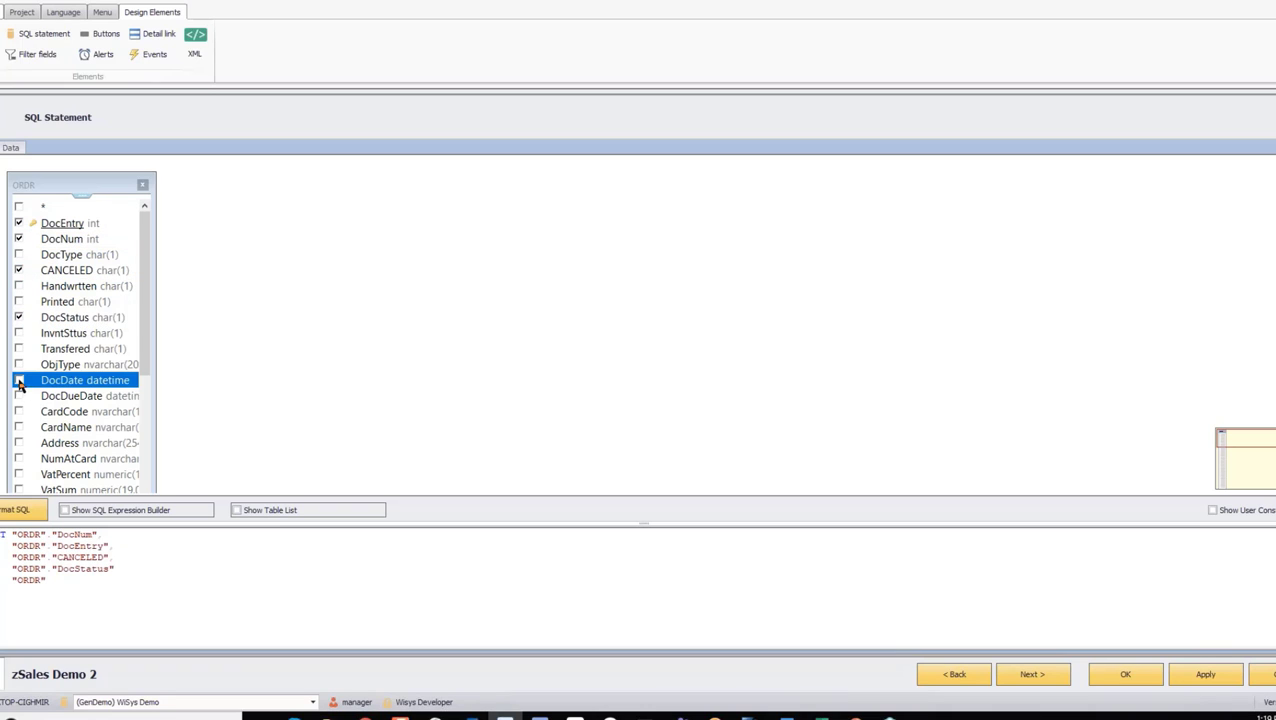
click(19, 396)
click(19, 411)
click(19, 427)
scroll(19, 430, down, 3)
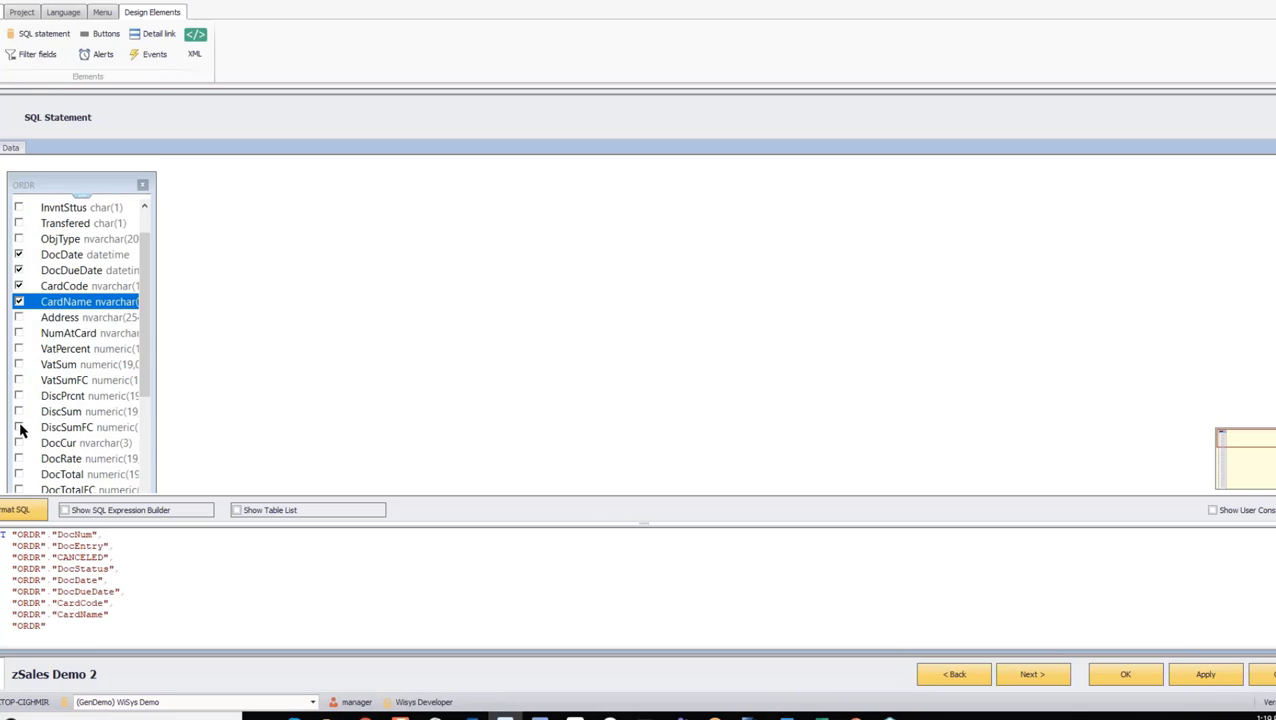
click(19, 317)
Save the zSales Demo 2 grid definition and return to the component list
scroll(20, 322, down, 6)
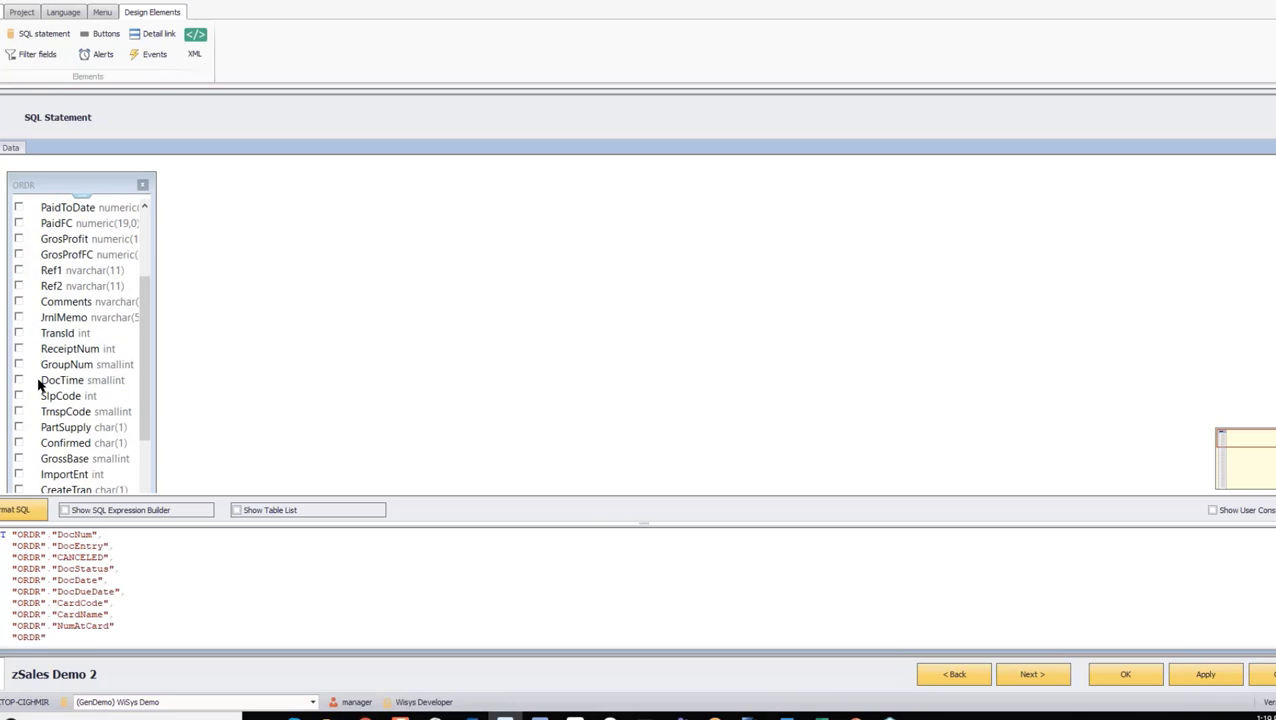
scroll(40, 385, down, 6)
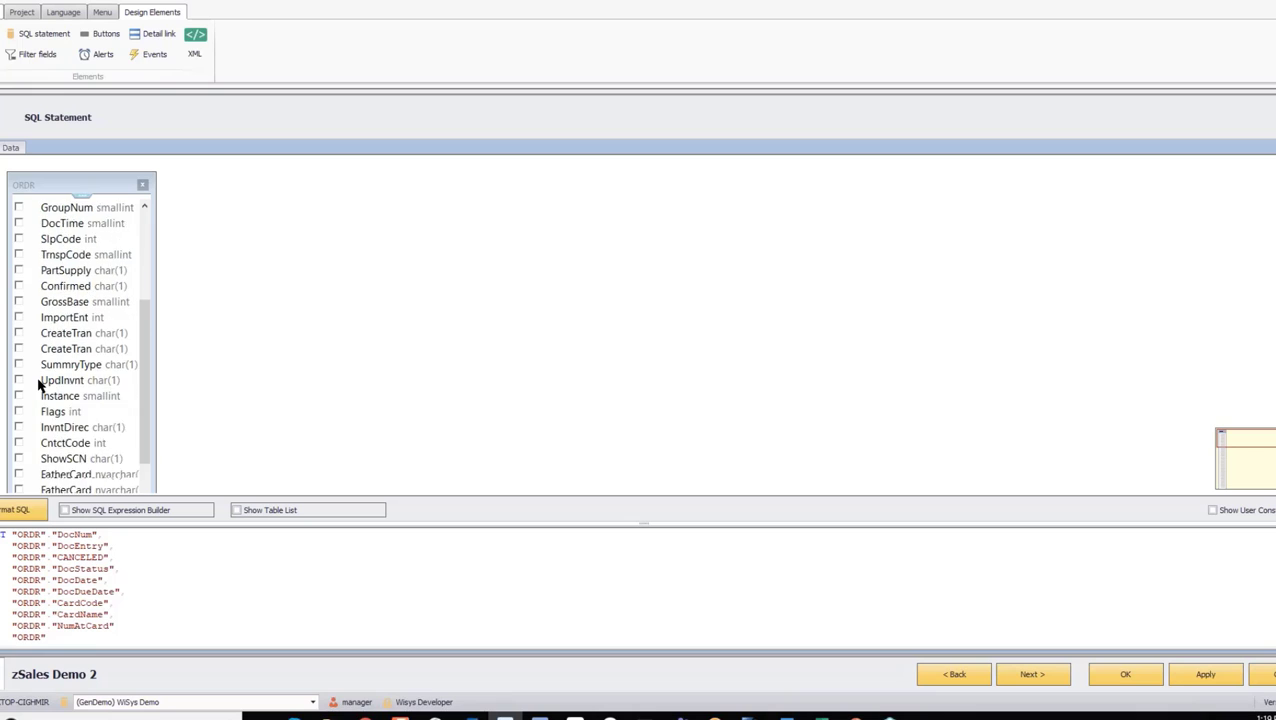
scroll(38, 385, down, 15)
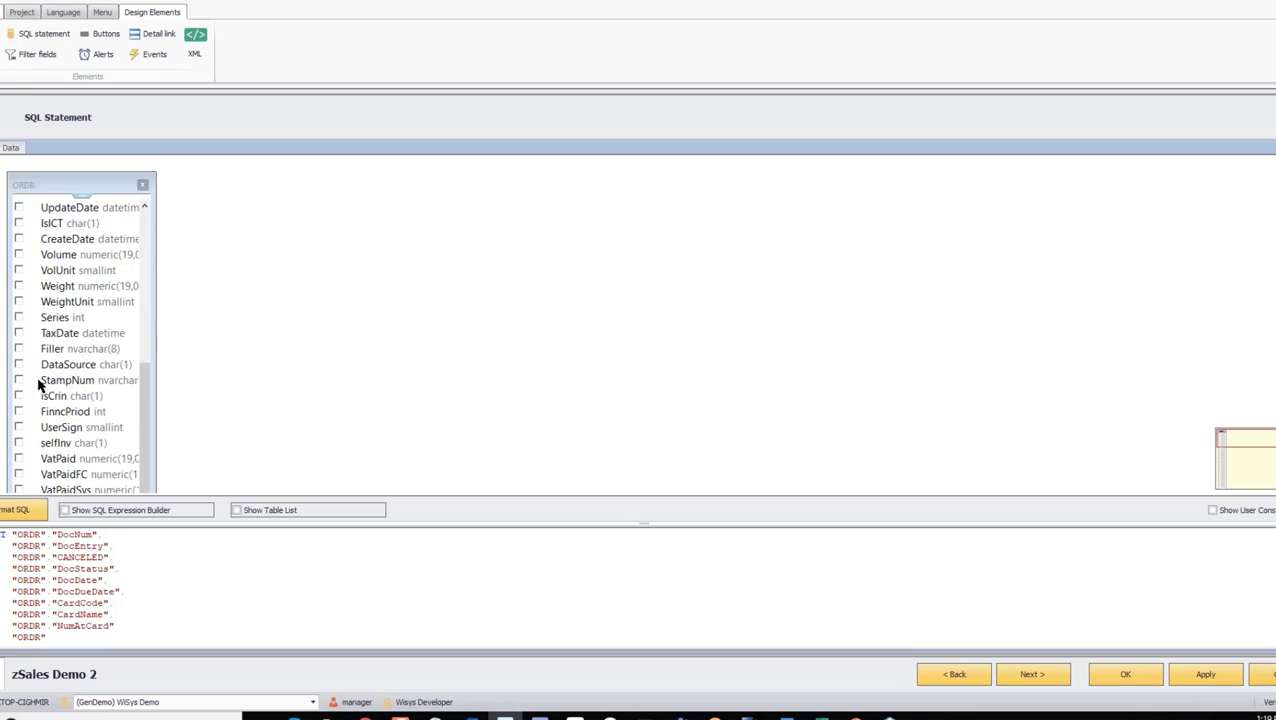
scroll(38, 385, down, 8)
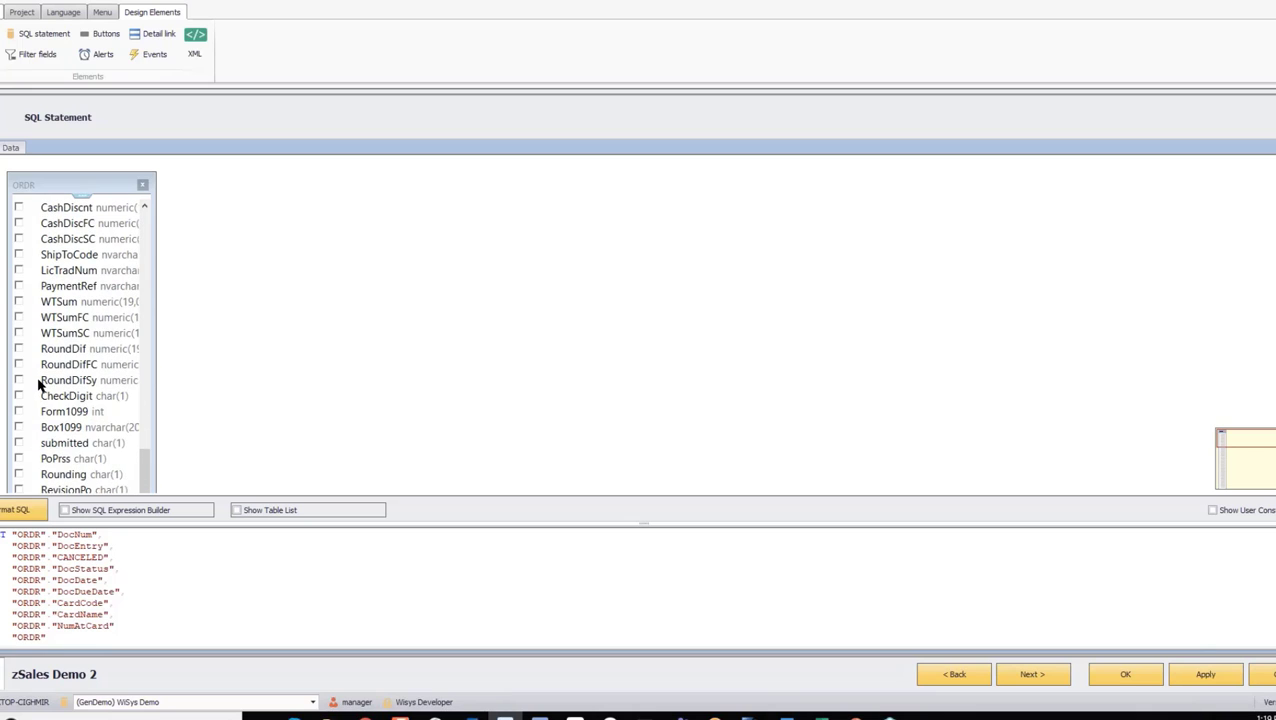
scroll(38, 385, down, 10)
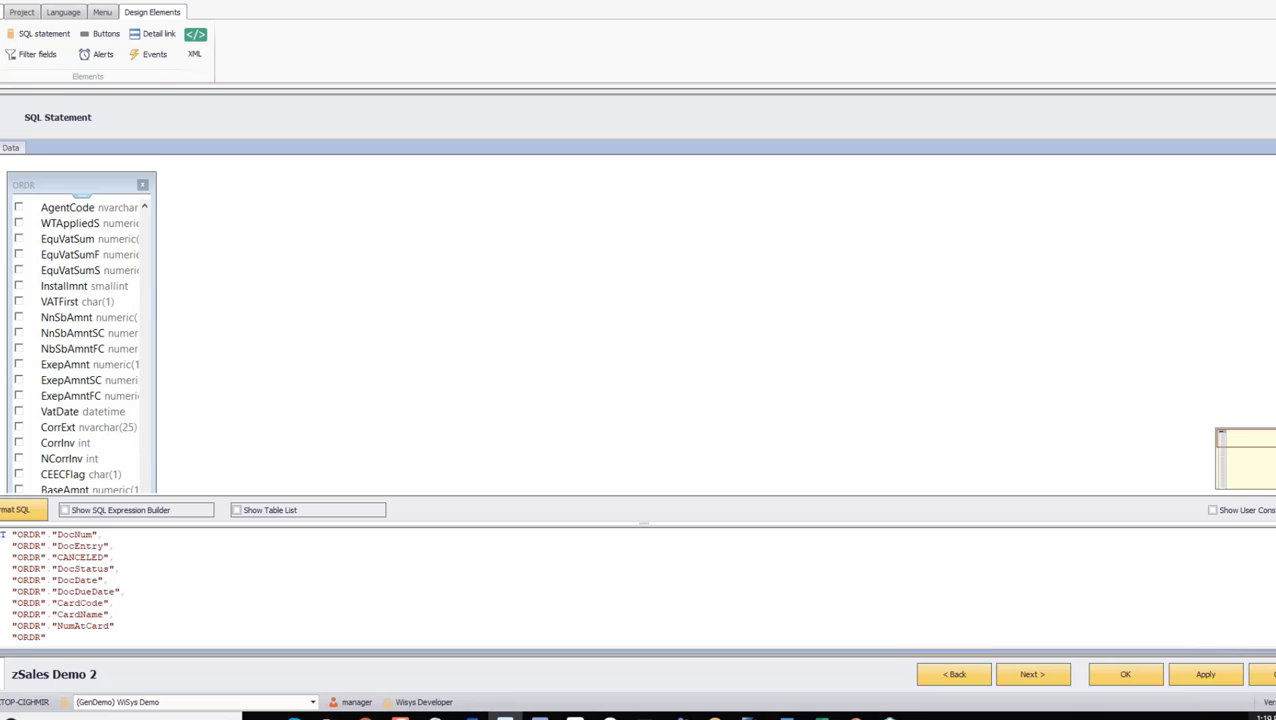
click(1205, 675)
click(1135, 676)
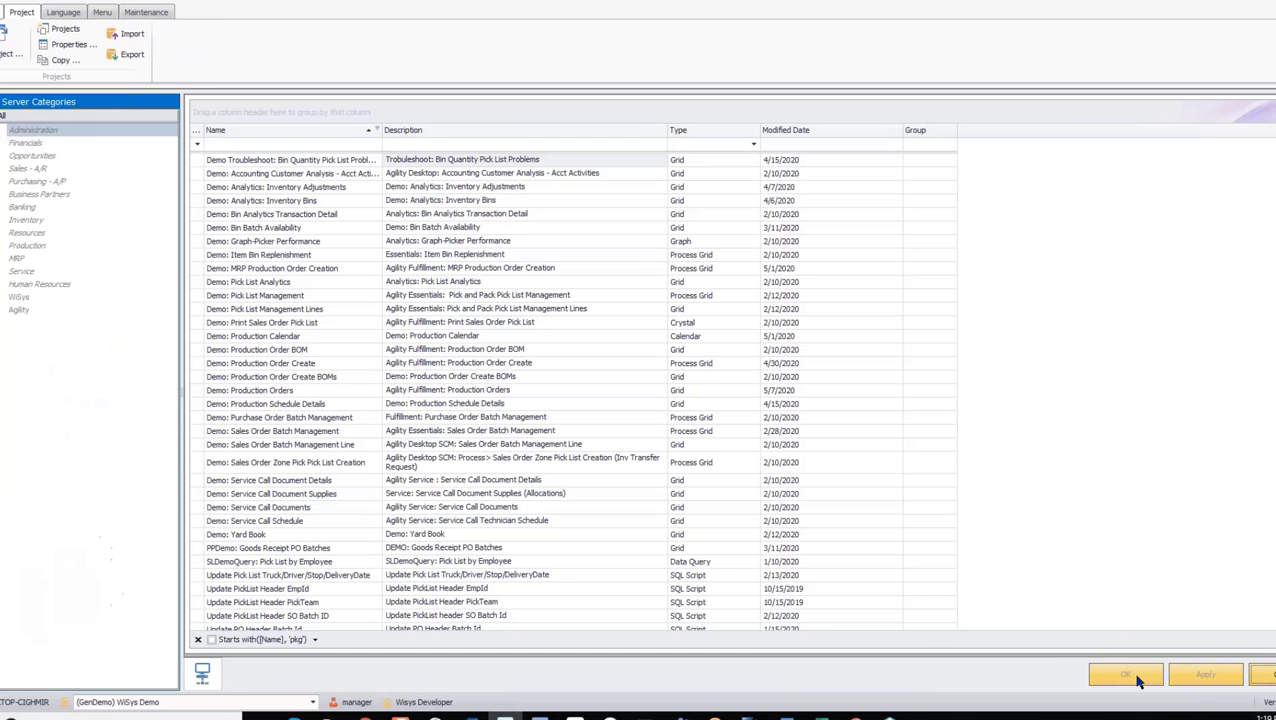
Preview the records of the zSales Demo 2 grid and close the preview
scroll(408, 522, down, 1)
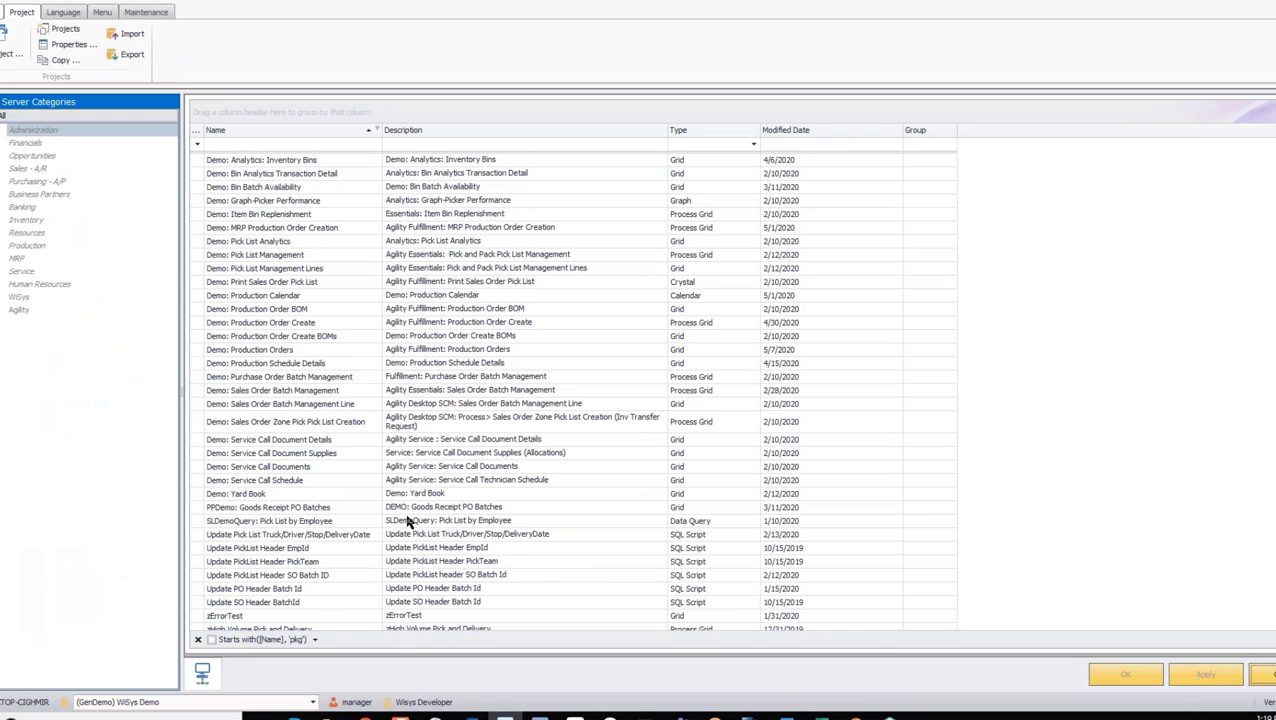
scroll(408, 522, down, 4)
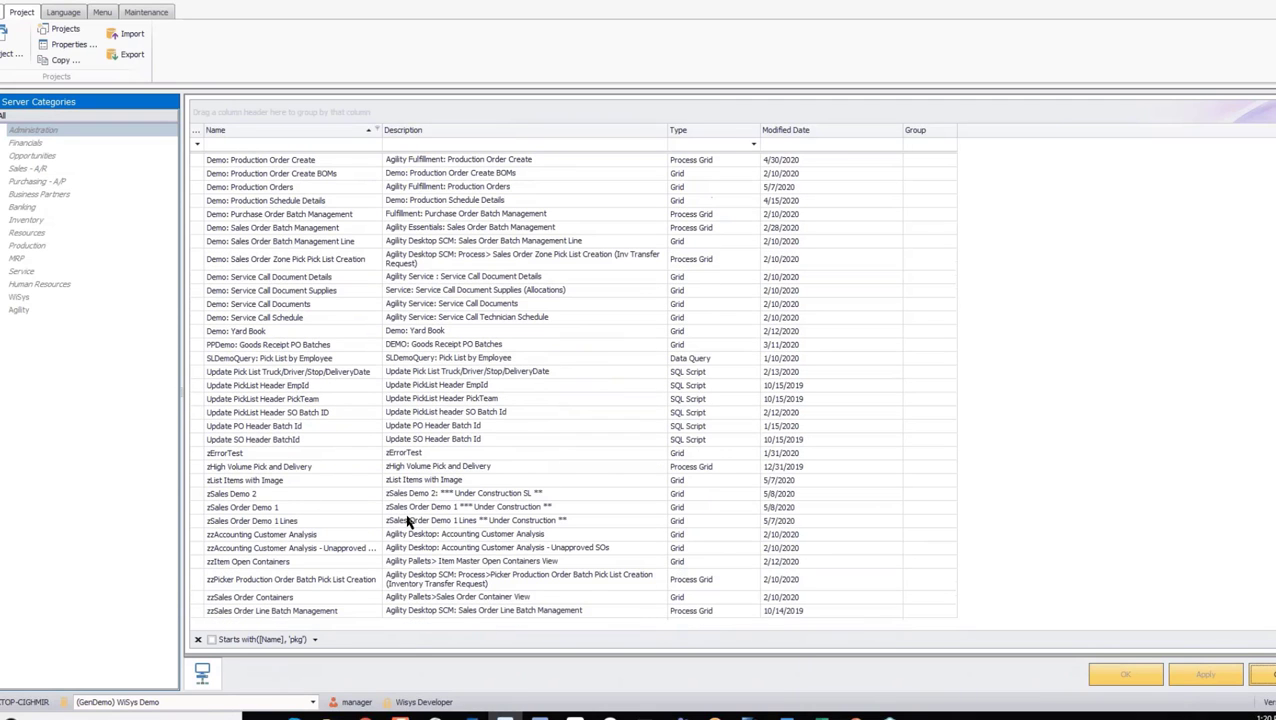
right_click(230, 497)
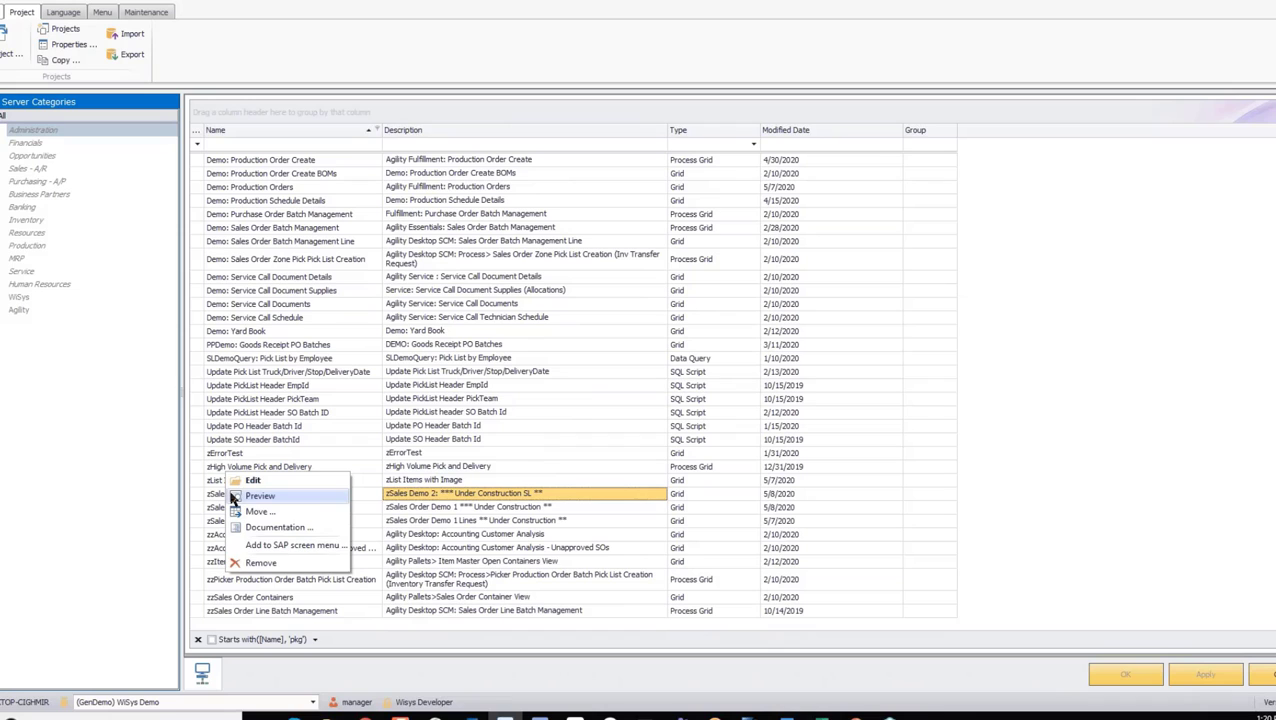
key(Escape)
double_click(231, 497)
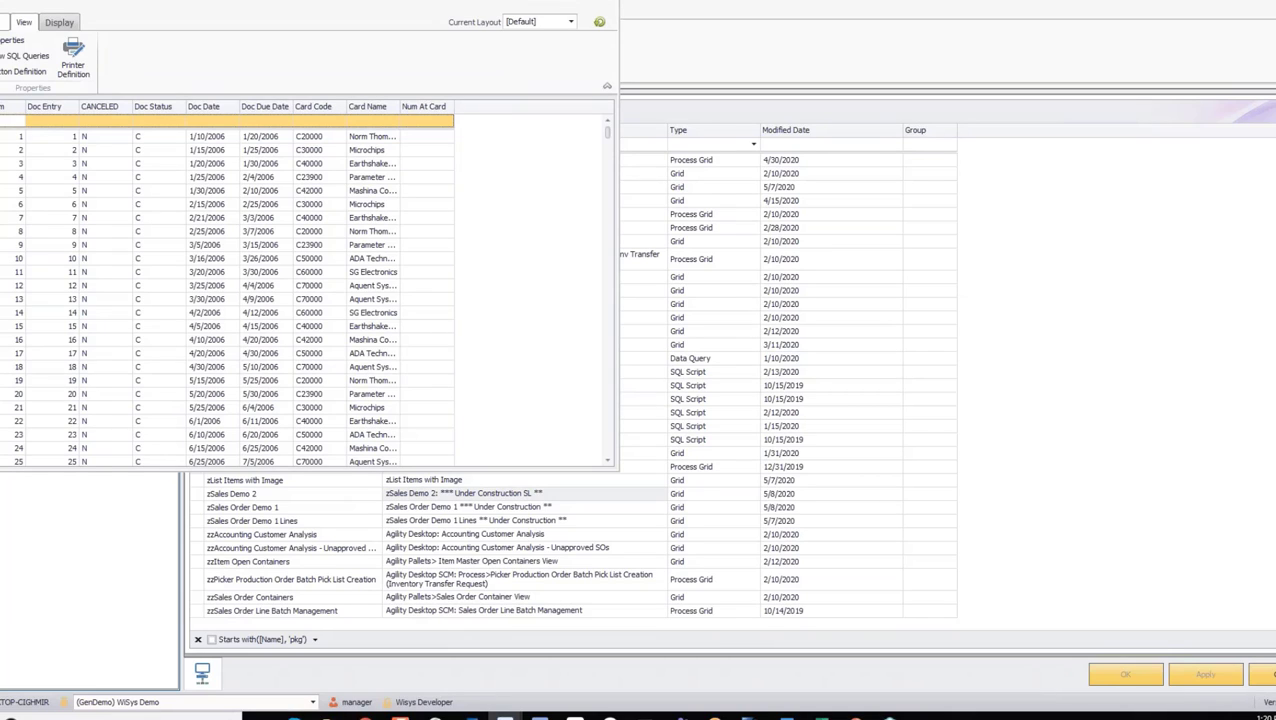
click(606, 10)
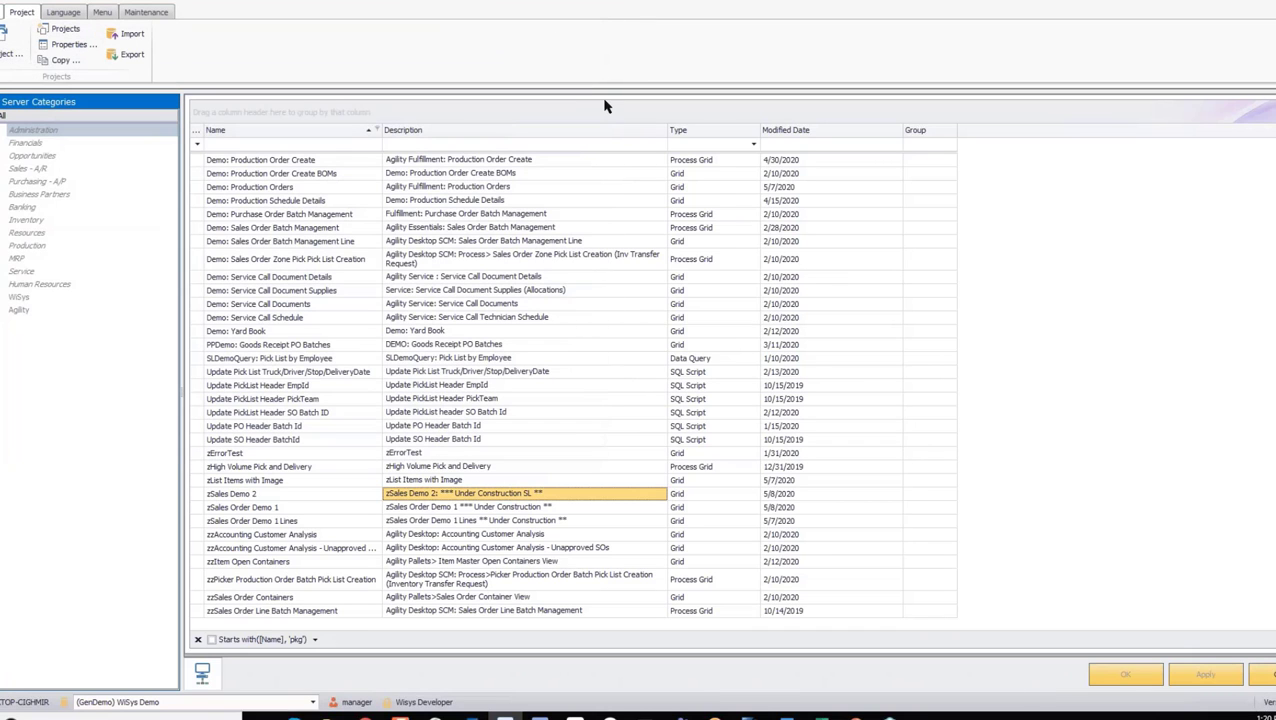
Examine the SQL statement of the zSales Order Demo 1 Lines grid and leave it without saving changes
click(252, 522)
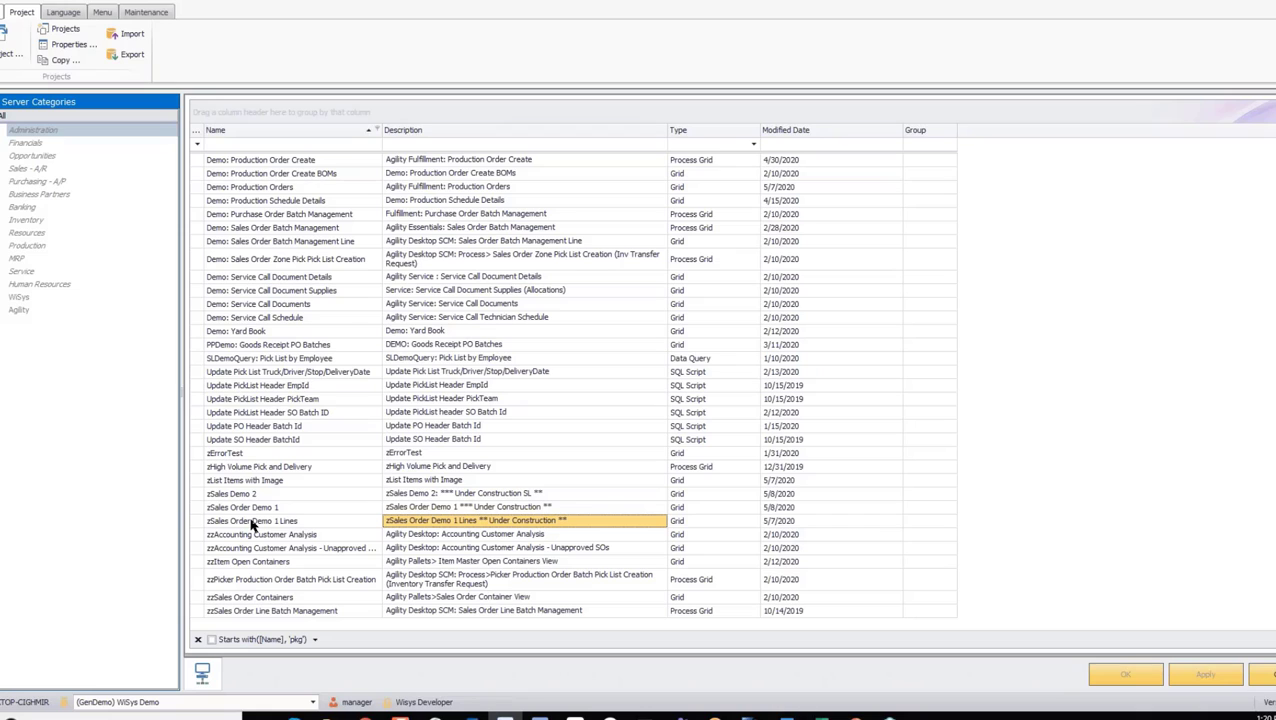
right_click(252, 522)
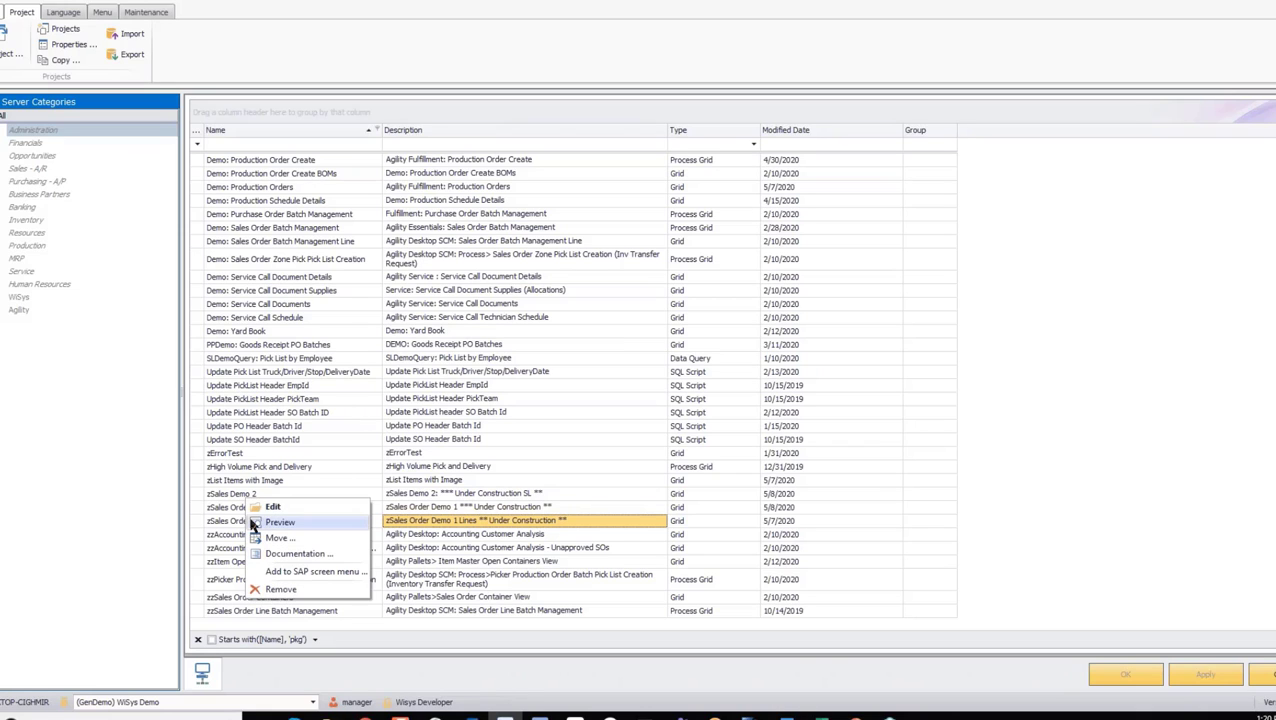
click(262, 507)
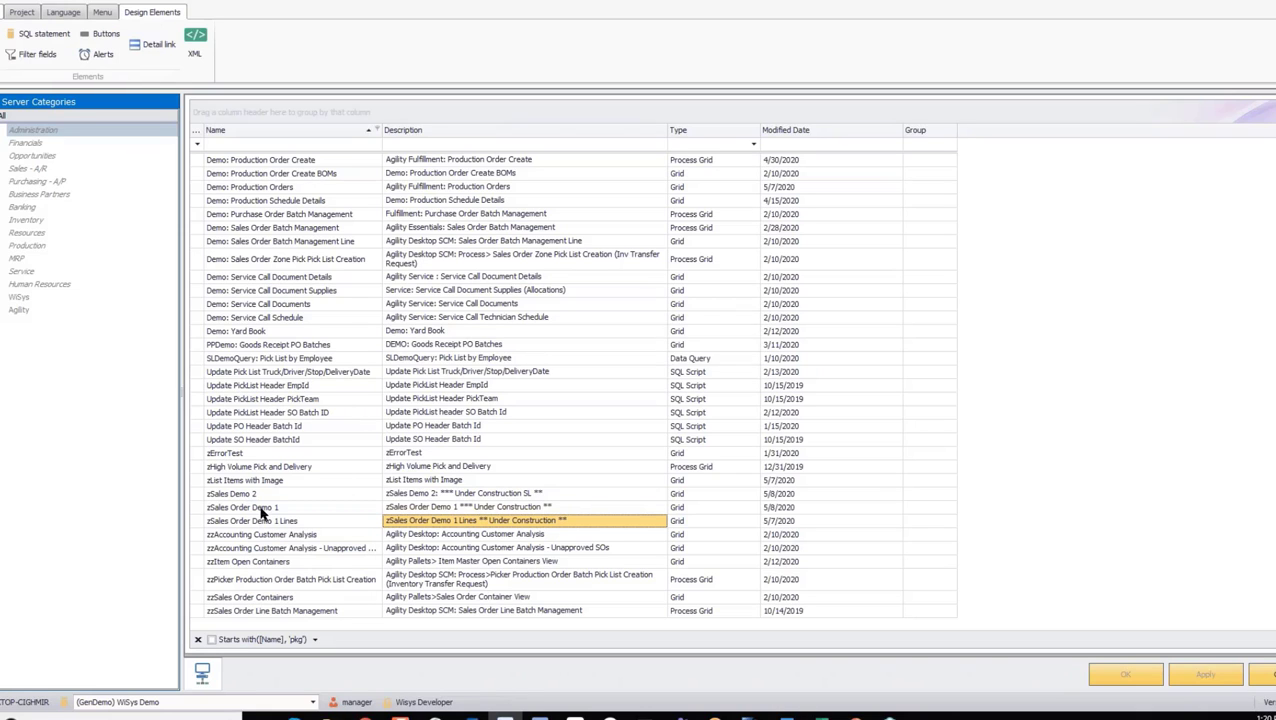
click(44, 34)
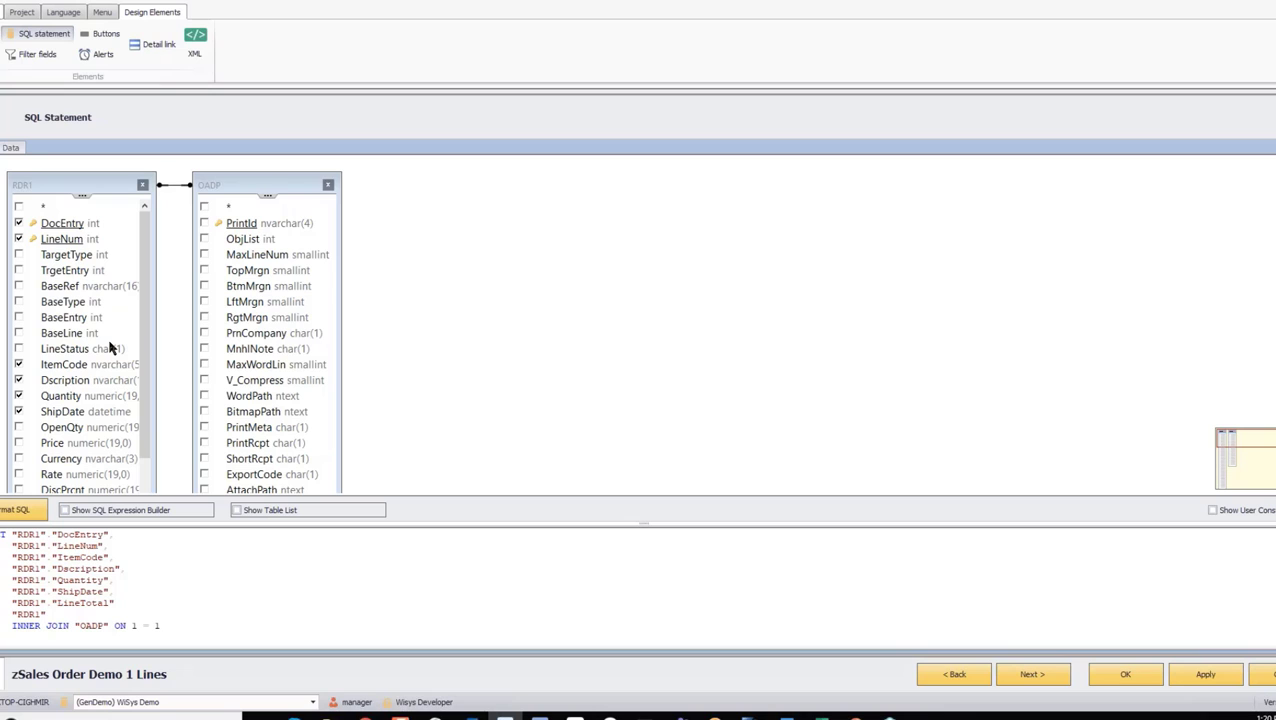
click(1262, 675)
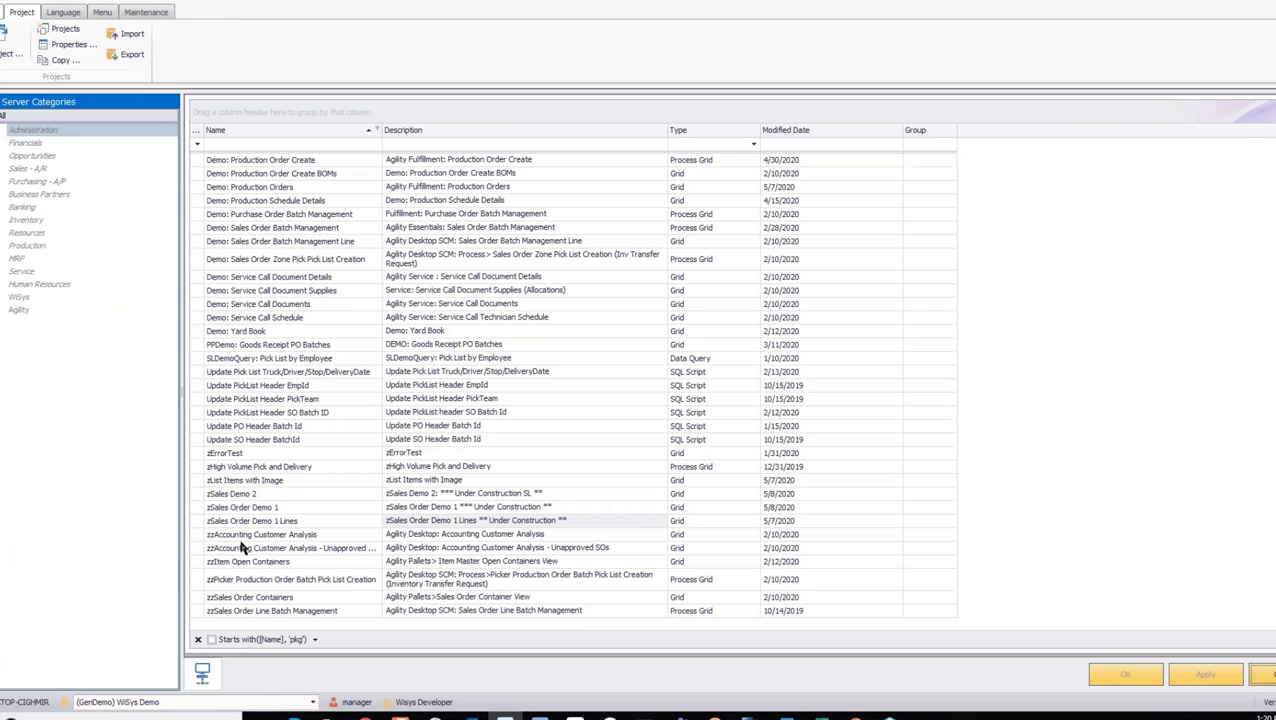
Edit zSales Demo 2 and set zSales Order Demo 1 Lines as its detail link component
right_click(232, 493)
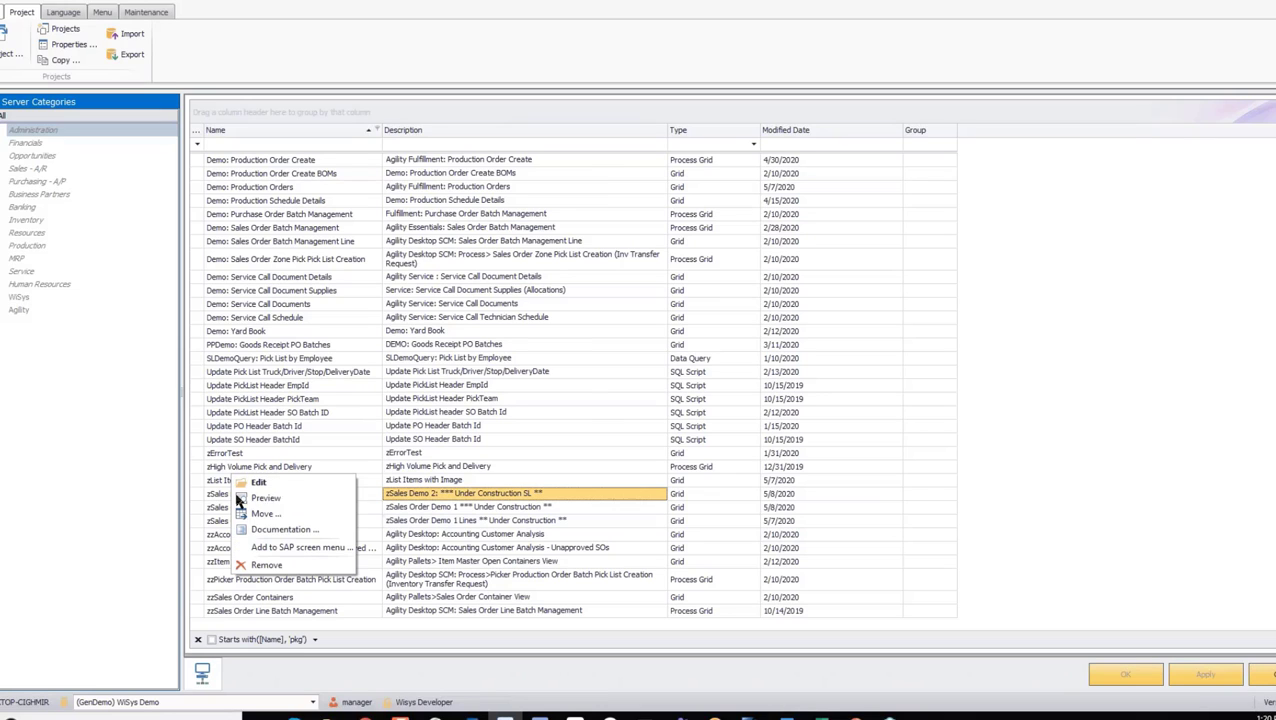
click(252, 482)
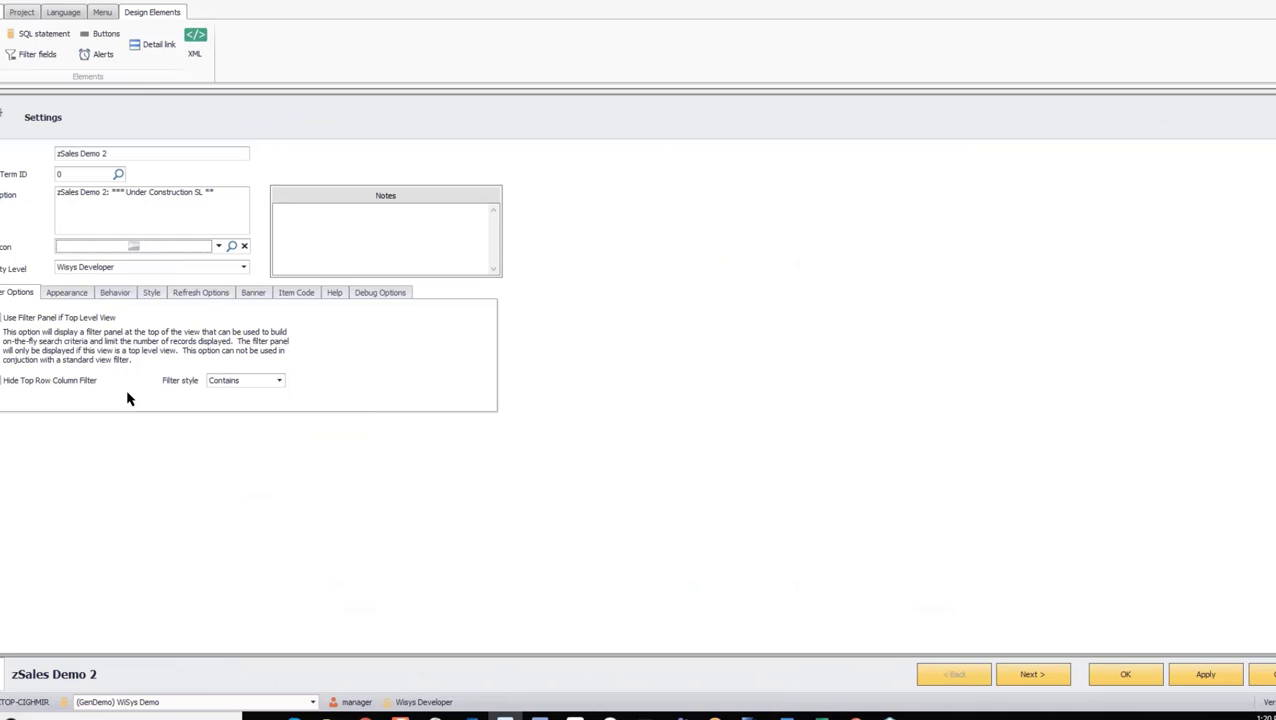
click(151, 45)
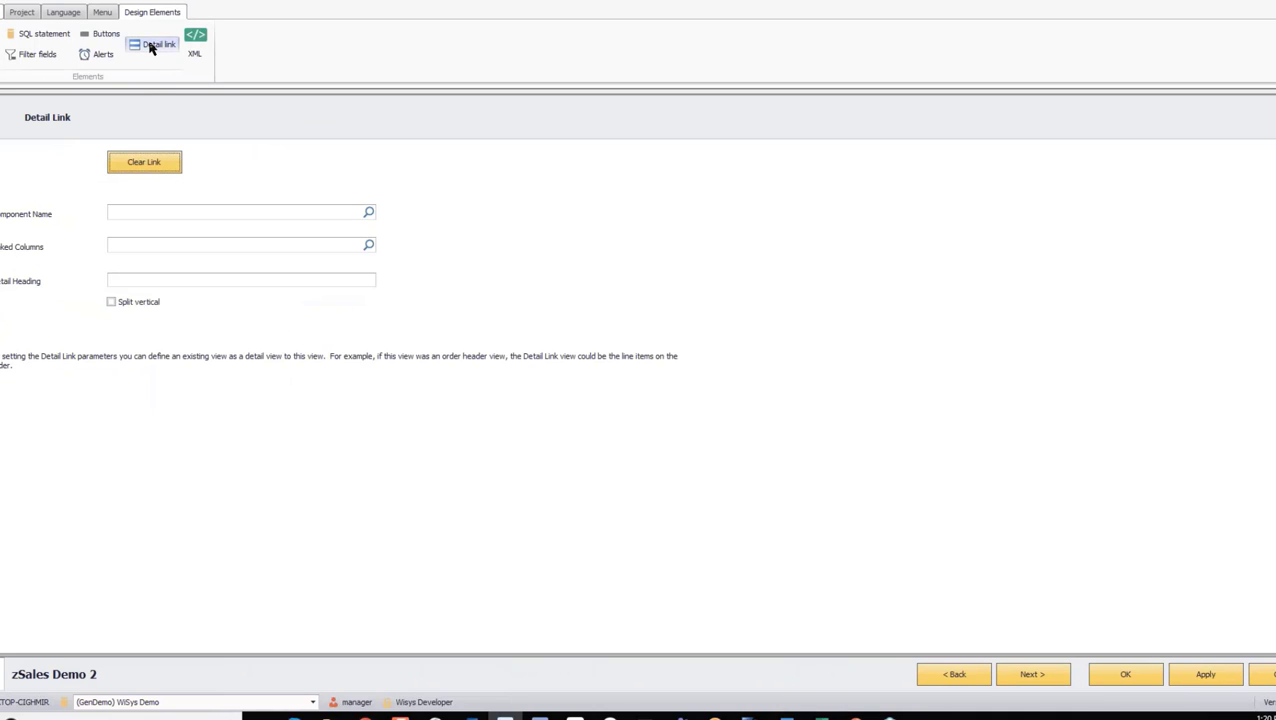
click(367, 212)
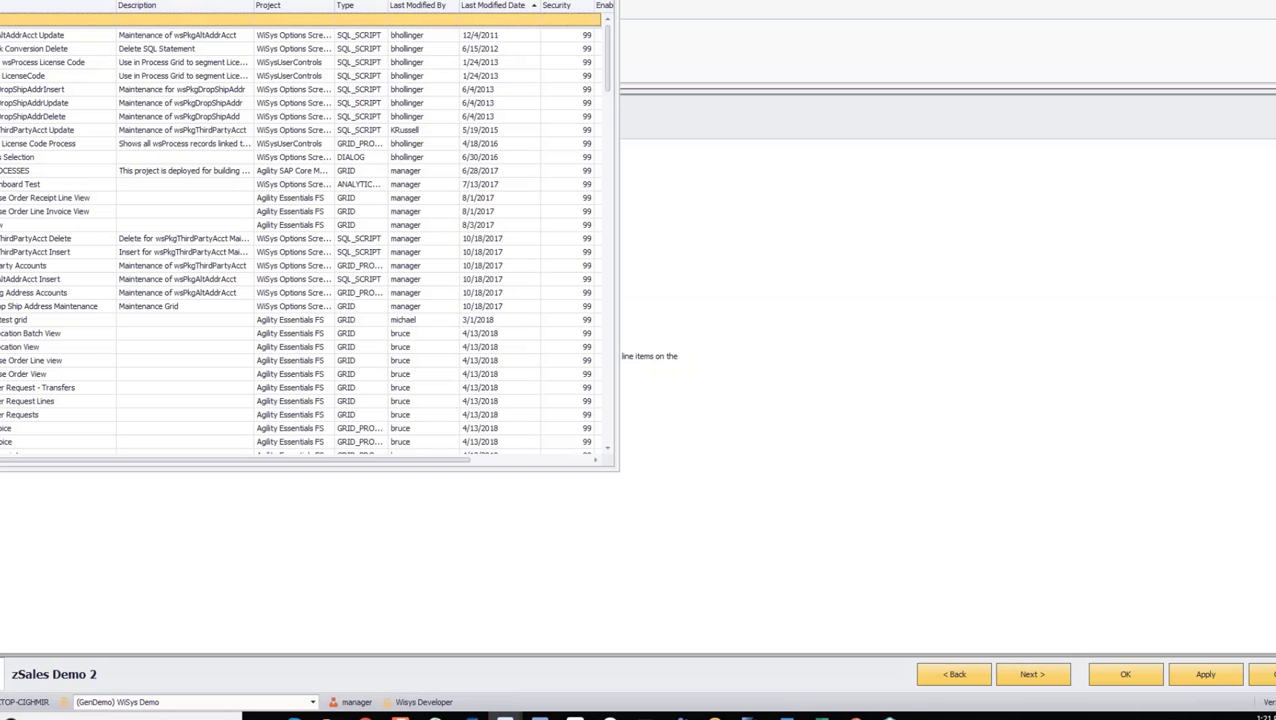
text(z)
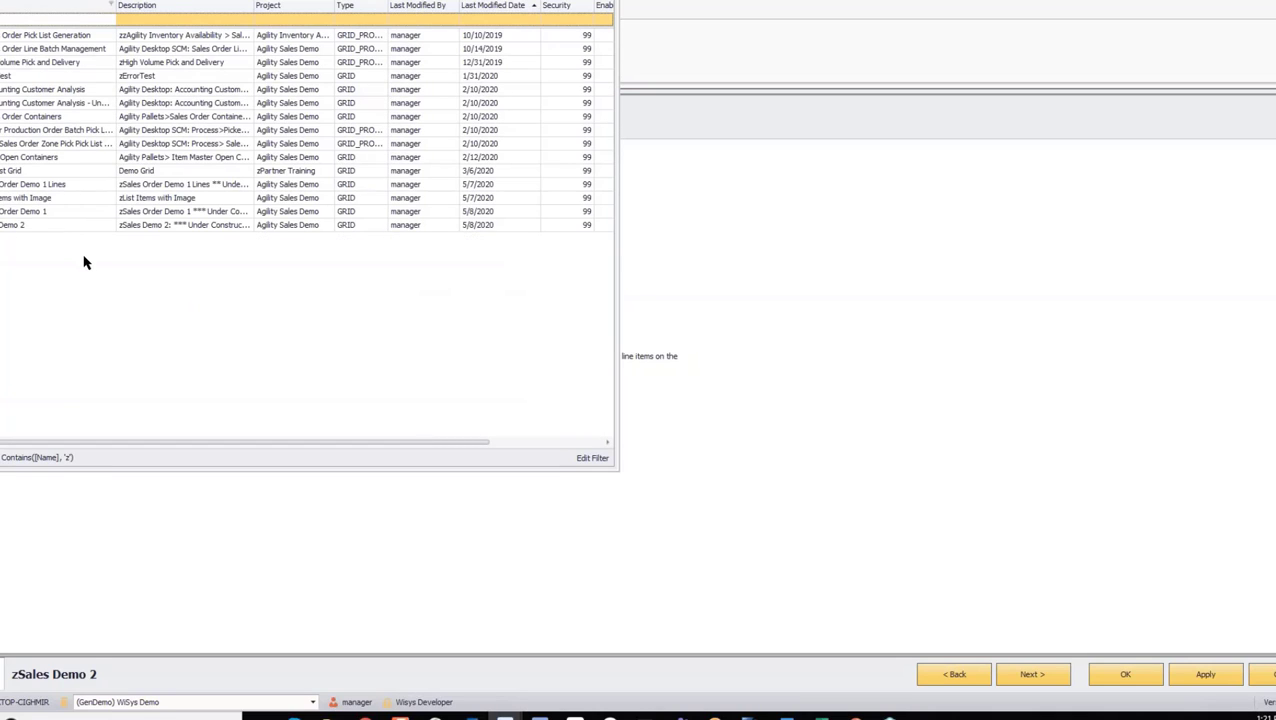
double_click(27, 188)
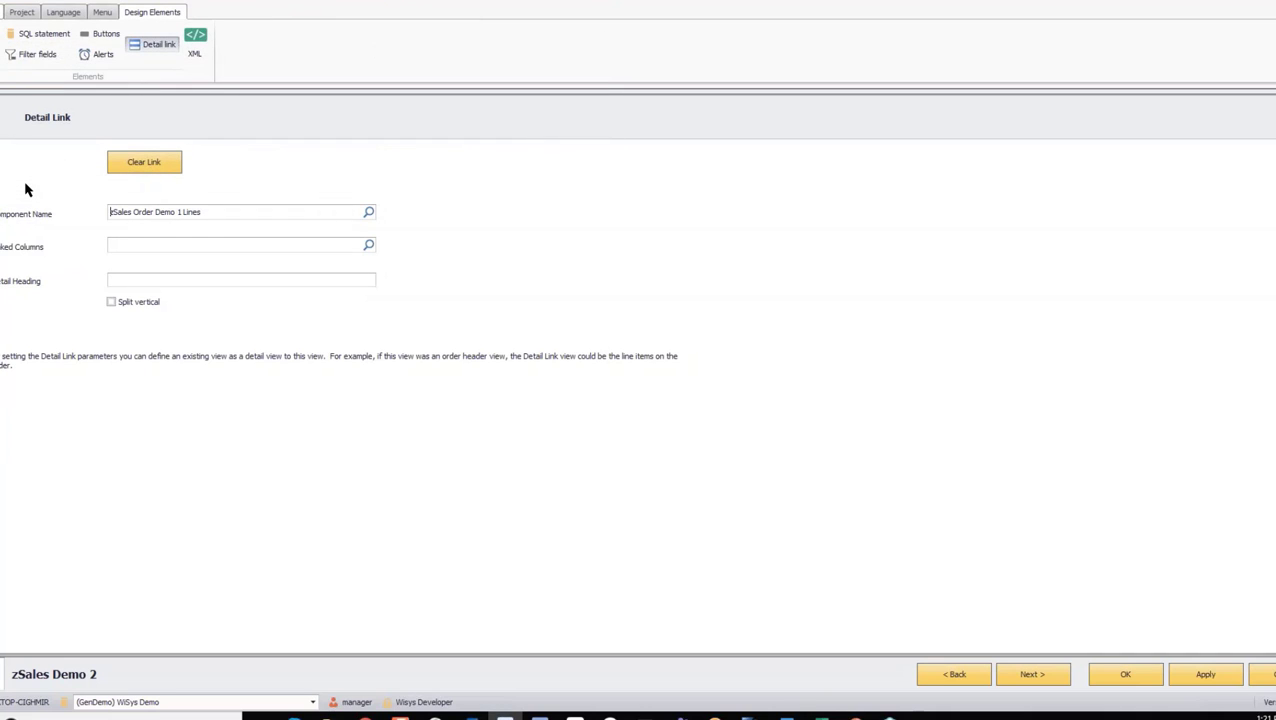
Define the detail link's linked columns by mapping target RDR1.DocEntry to source column DocEntry, and save the mapping
click(369, 246)
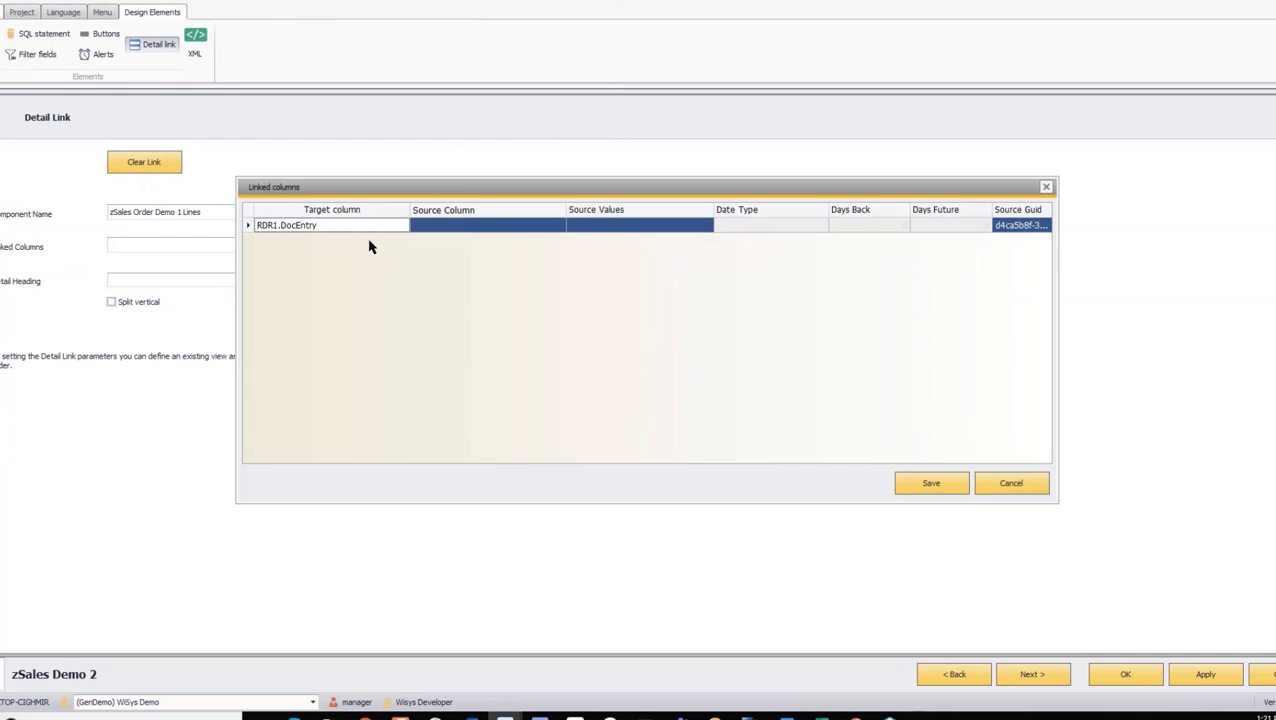
click(555, 231)
click(557, 230)
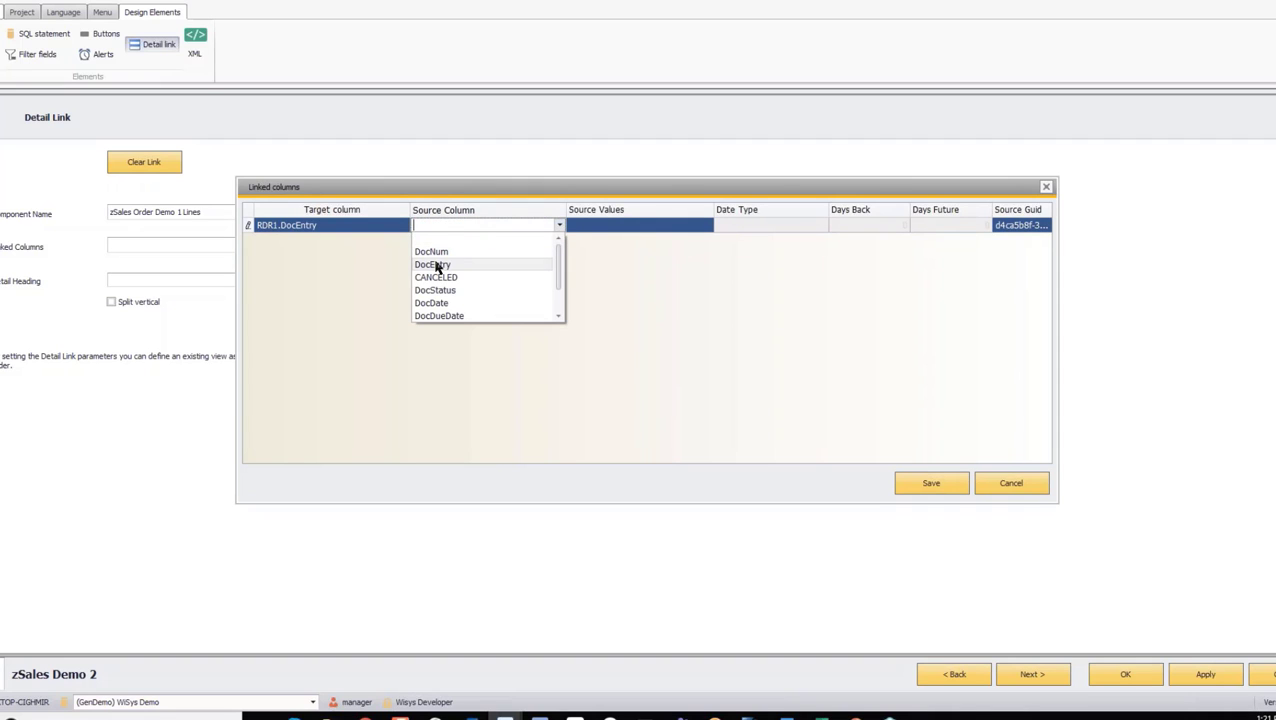
click(436, 265)
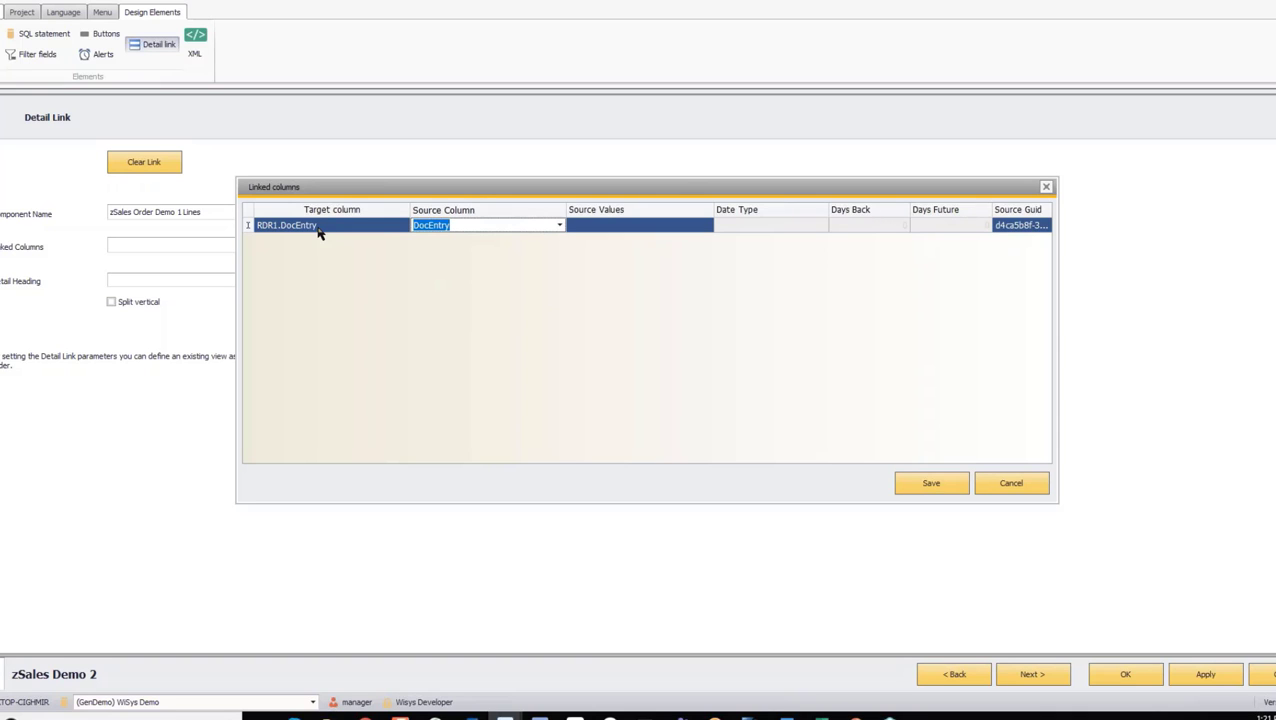
click(943, 487)
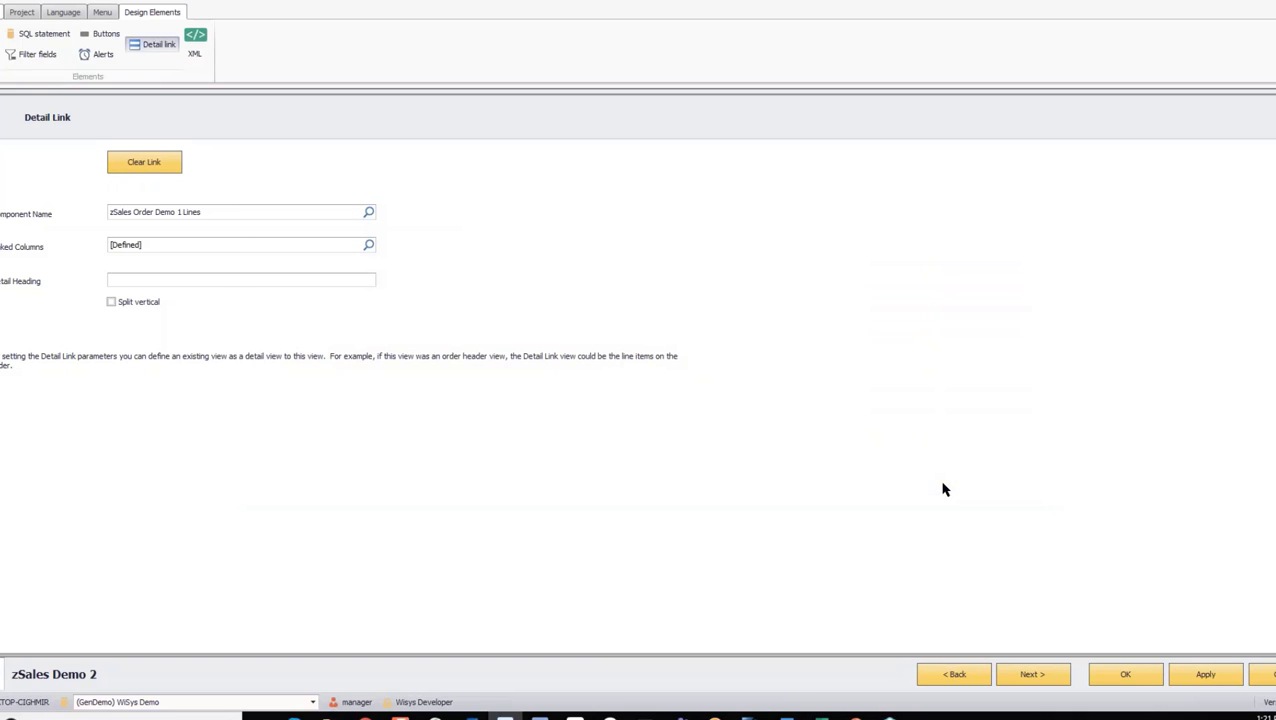
Set the detail heading to "Line Details", then apply and save the zSales Demo 2 definition
click(117, 276)
text(Line Details)
click(1228, 678)
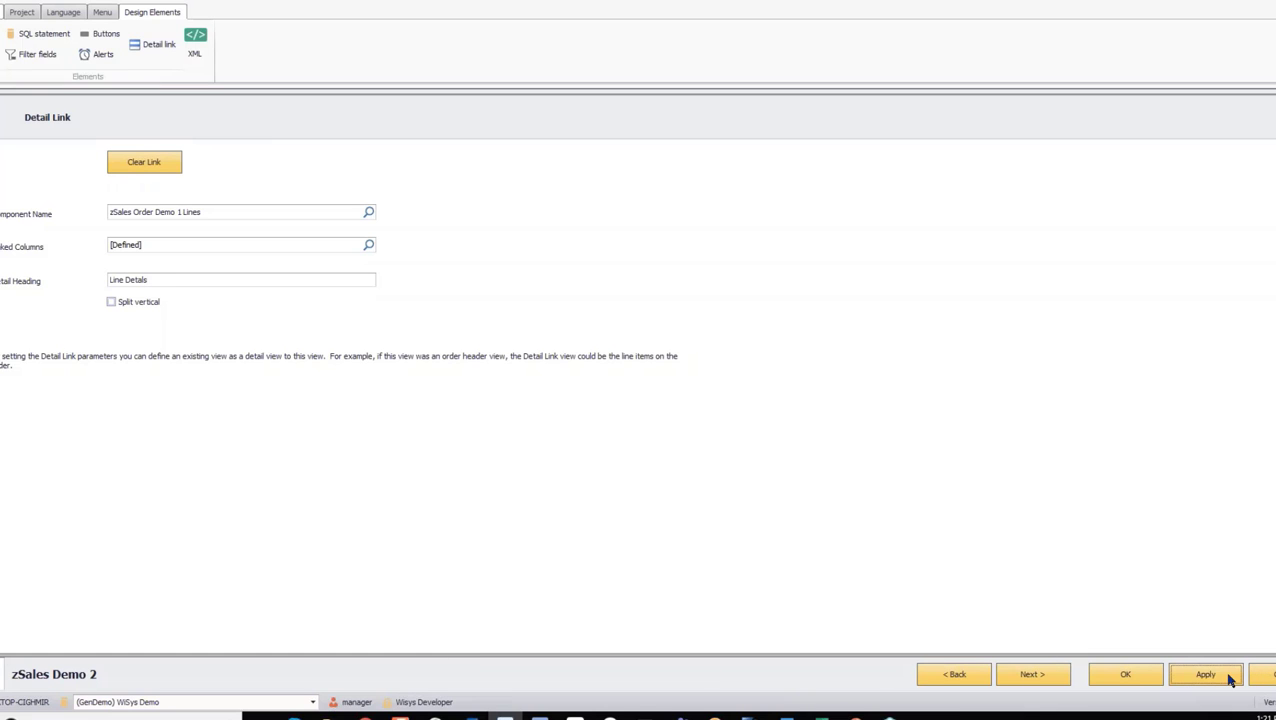
click(1127, 676)
Preview the zSales Demo 2 grid, check the linked line details for several orders, and close the preview
right_click(240, 500)
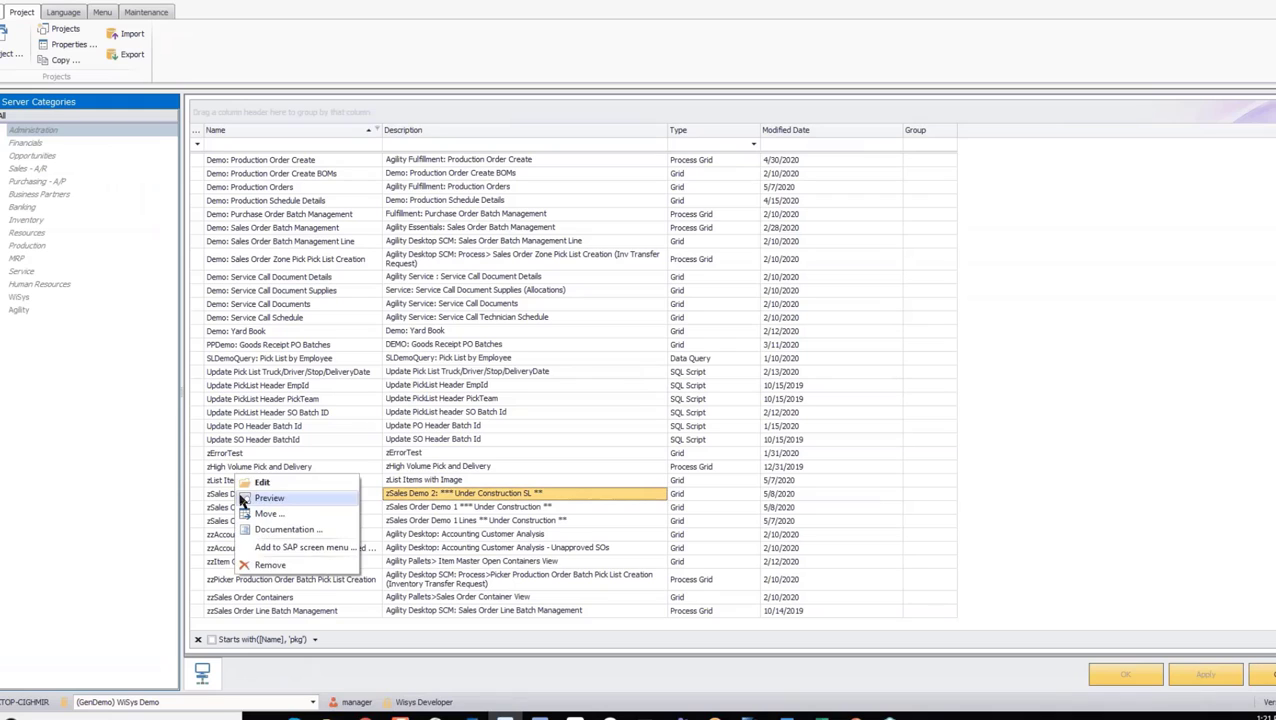
key(Escape)
double_click(240, 496)
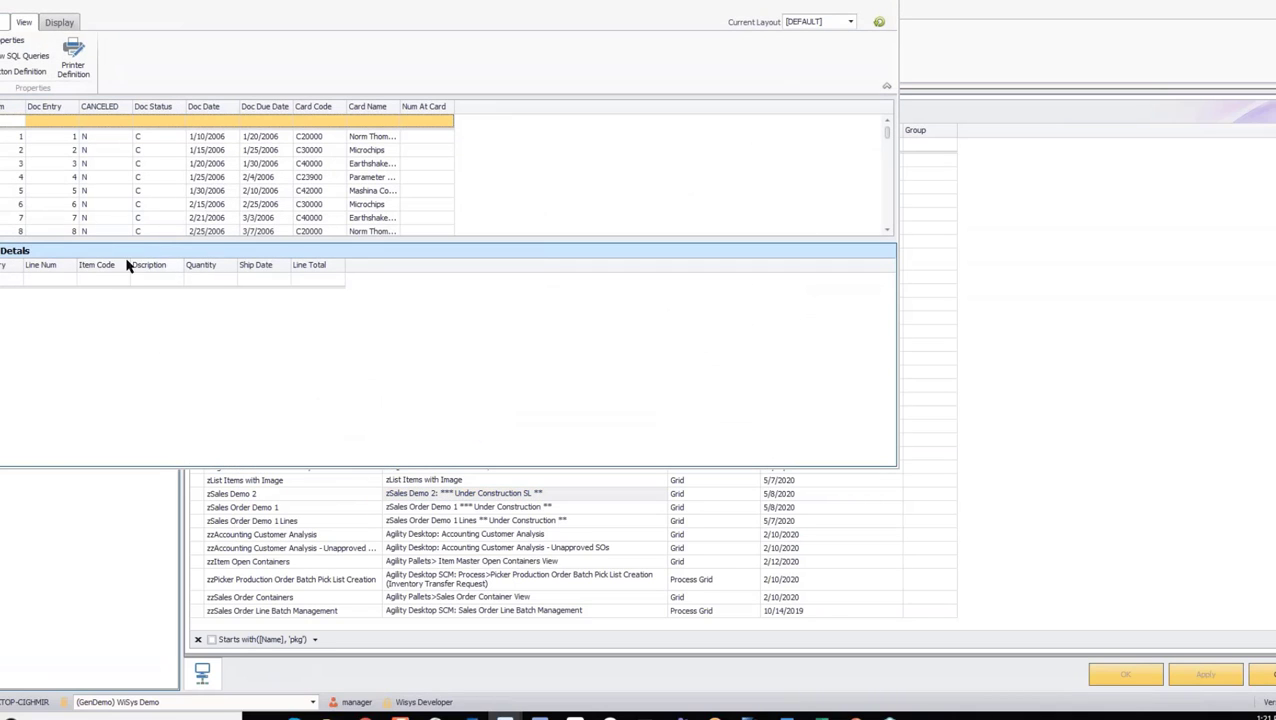
click(191, 222)
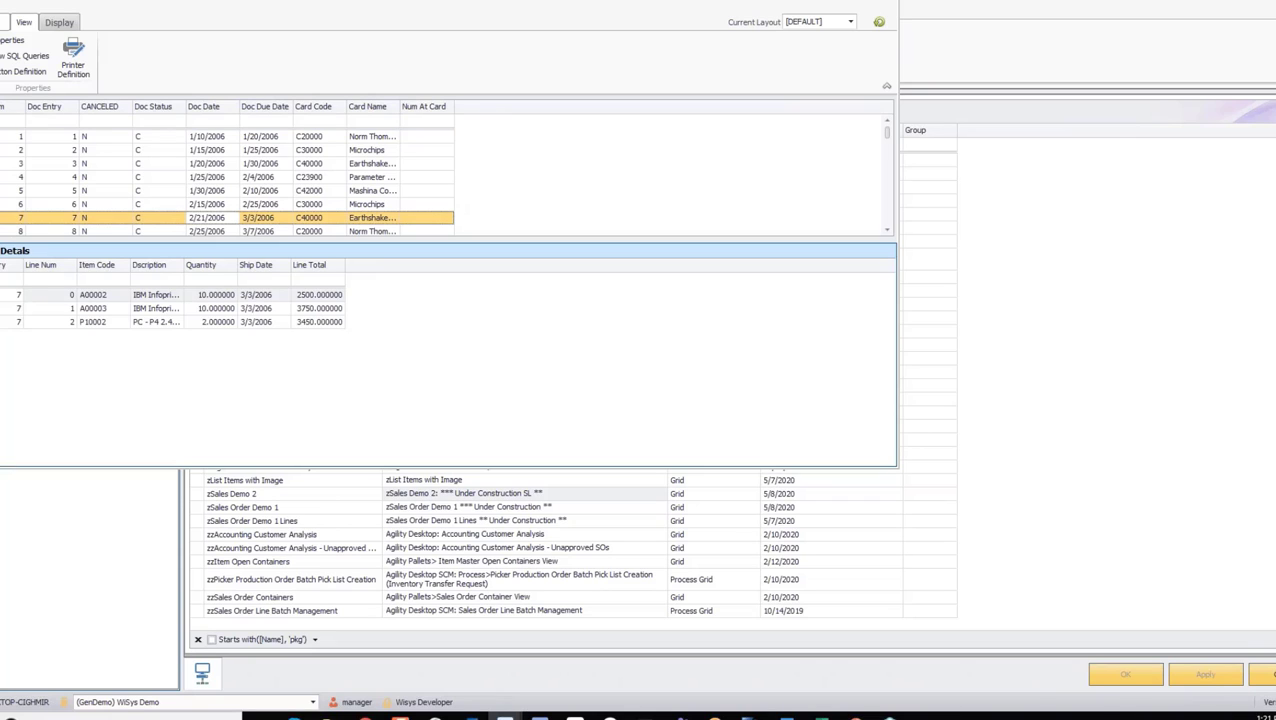
click(209, 180)
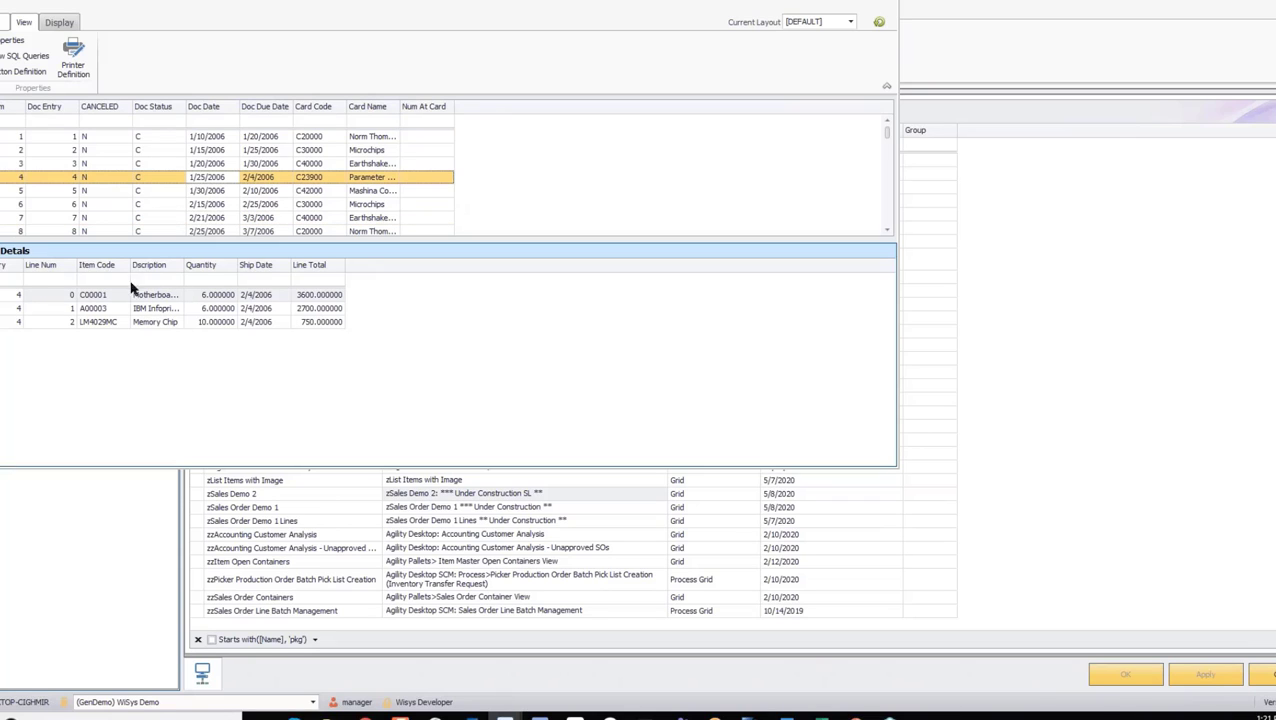
click(211, 165)
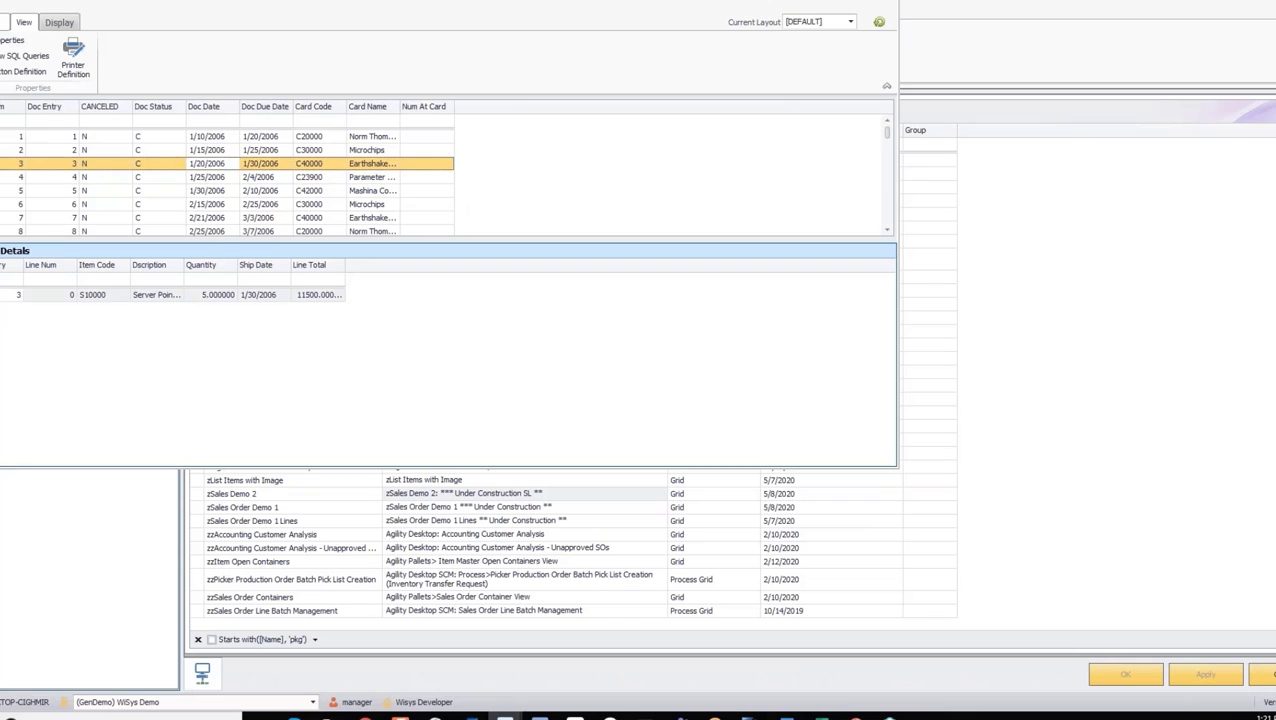
click(215, 217)
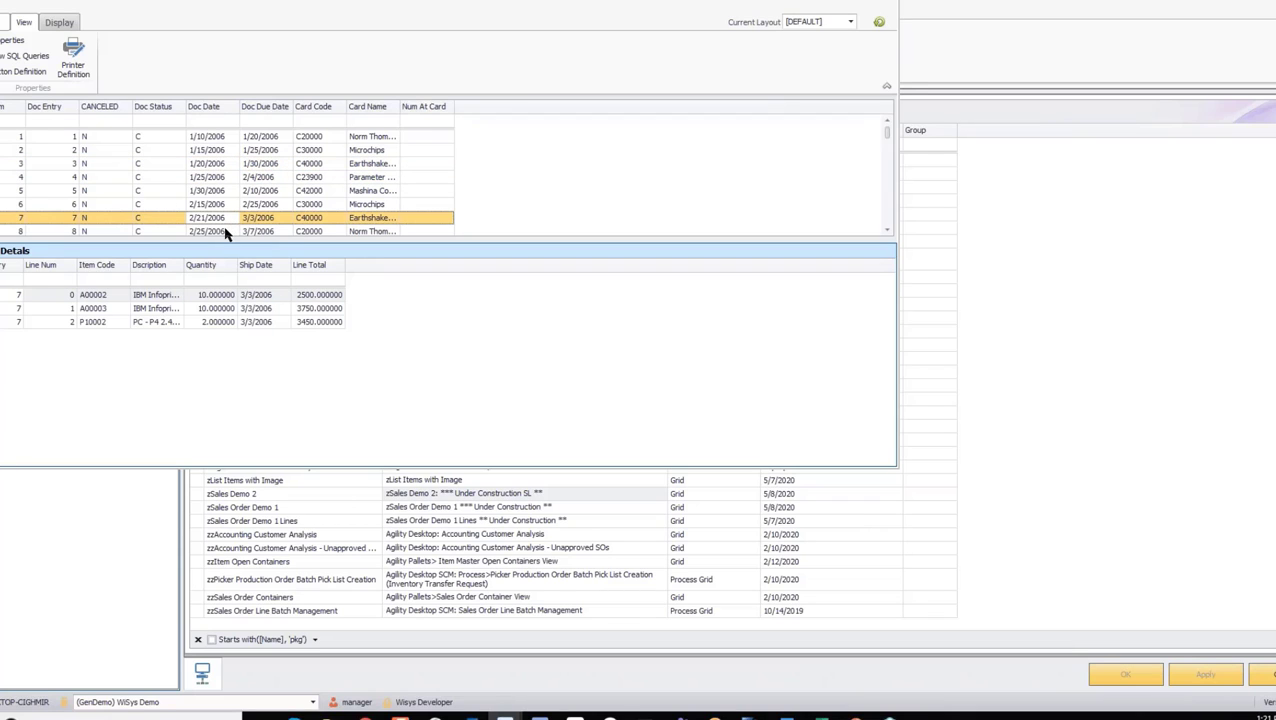
click(226, 231)
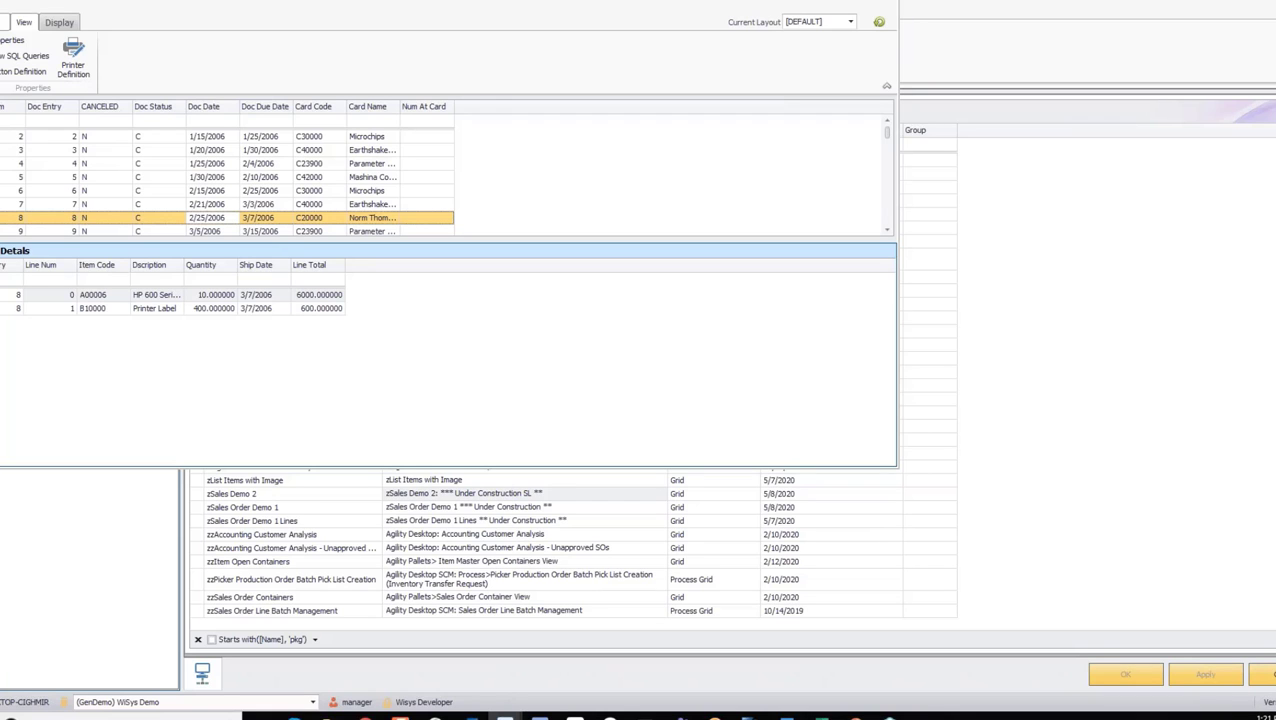
click(886, 1)
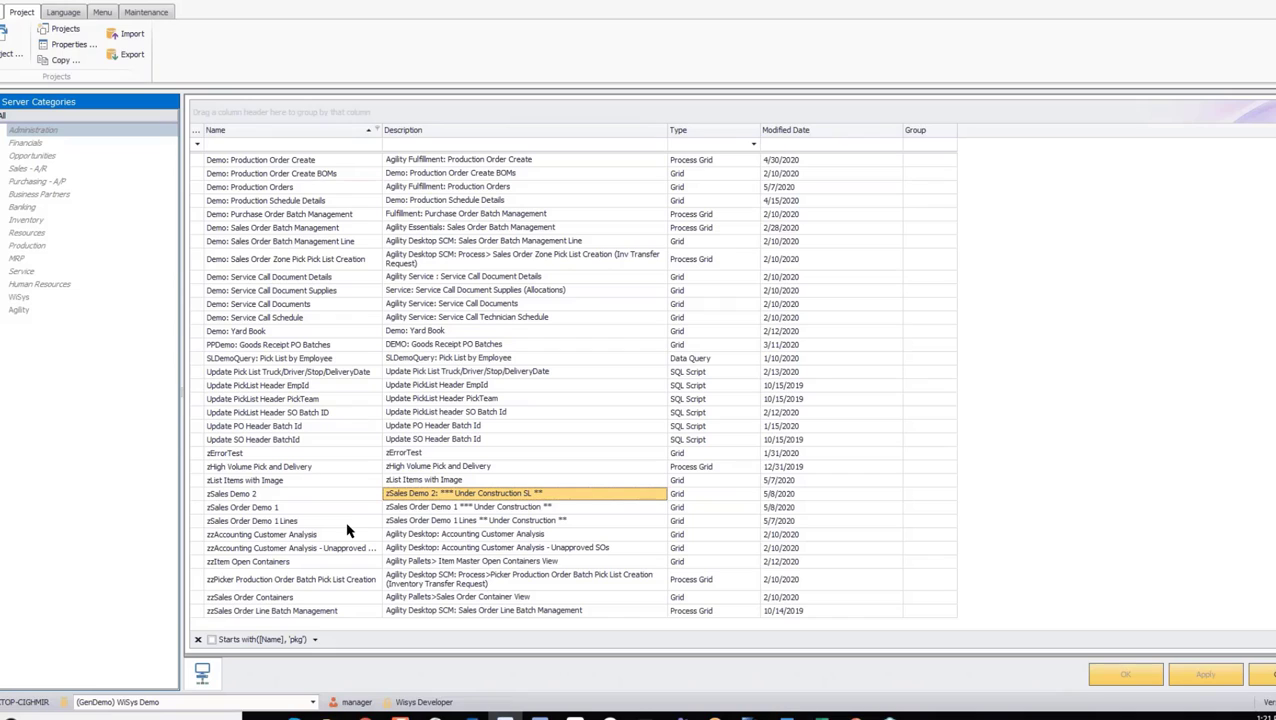
Open zSales Order Demo 1 for editing and examine the join to the OCRD table in its SQL statement
click(252, 509)
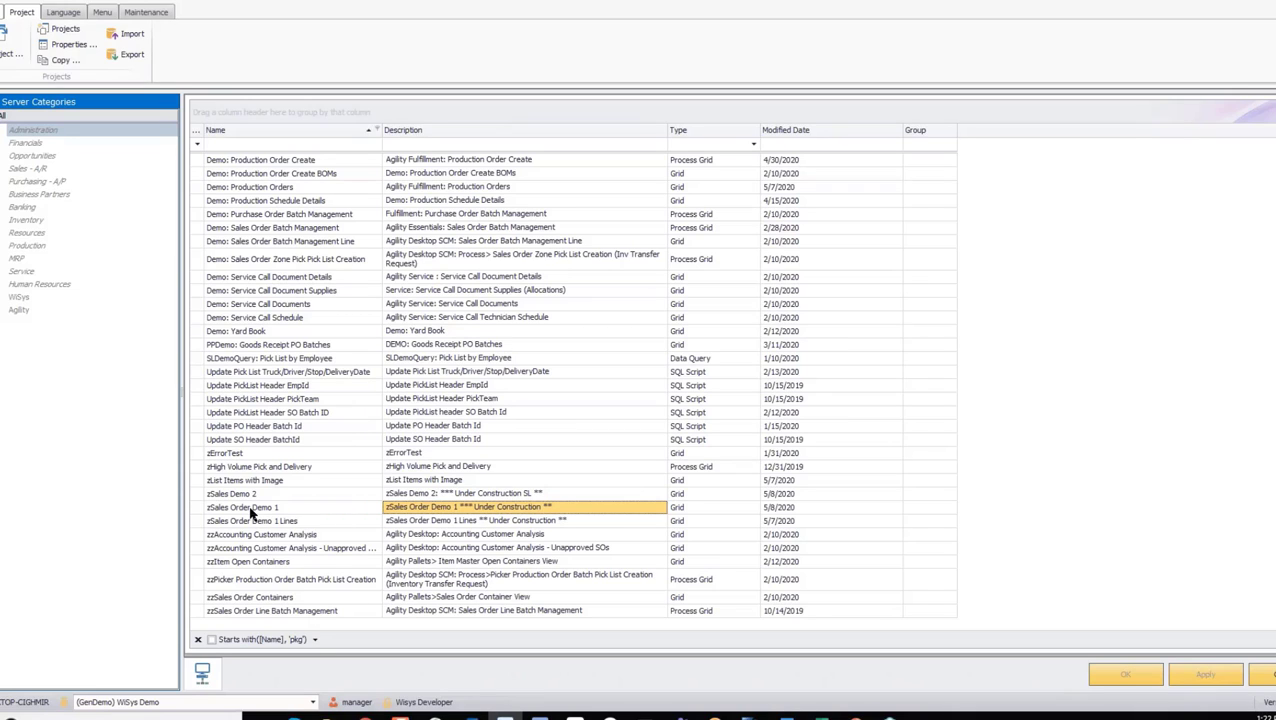
right_click(250, 509)
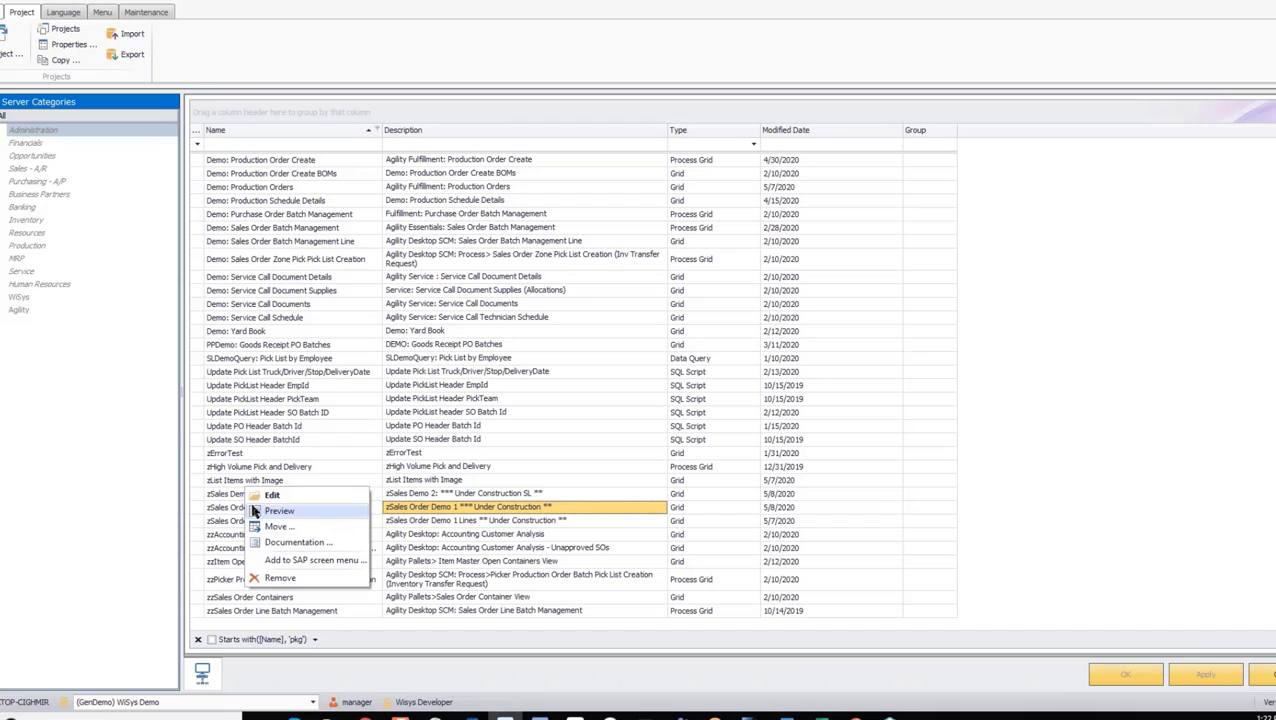
click(262, 498)
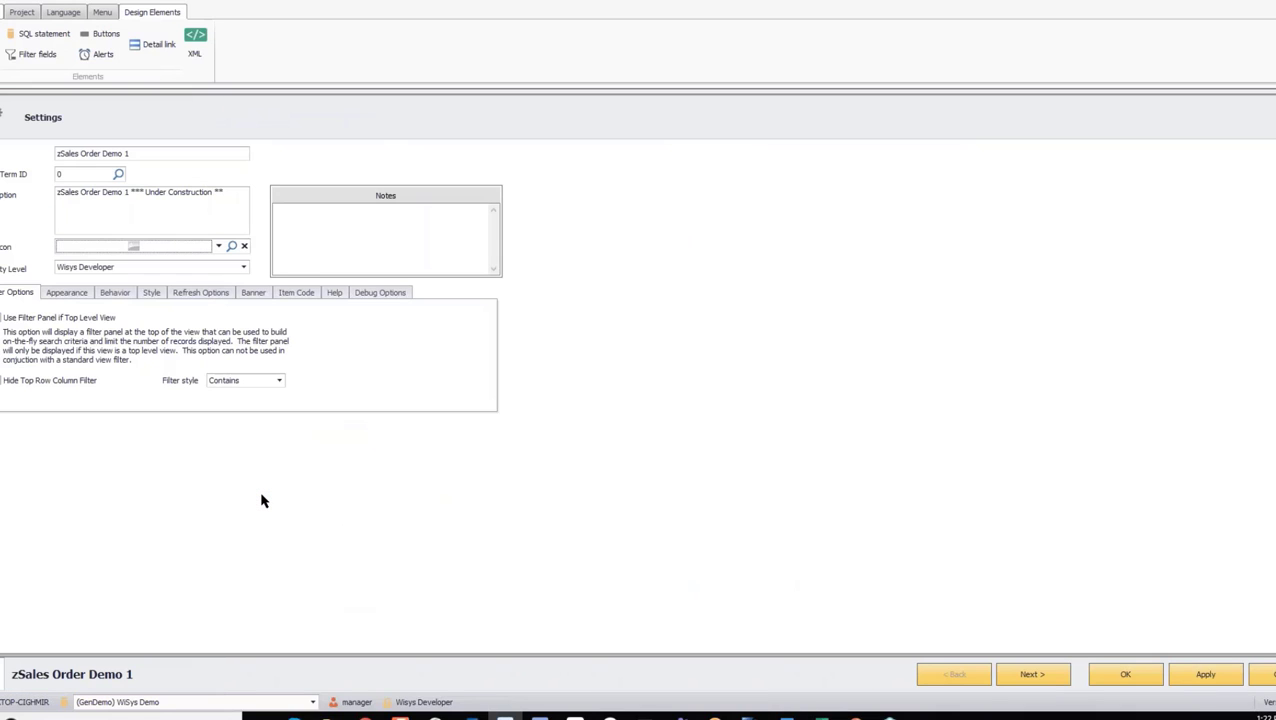
click(44, 34)
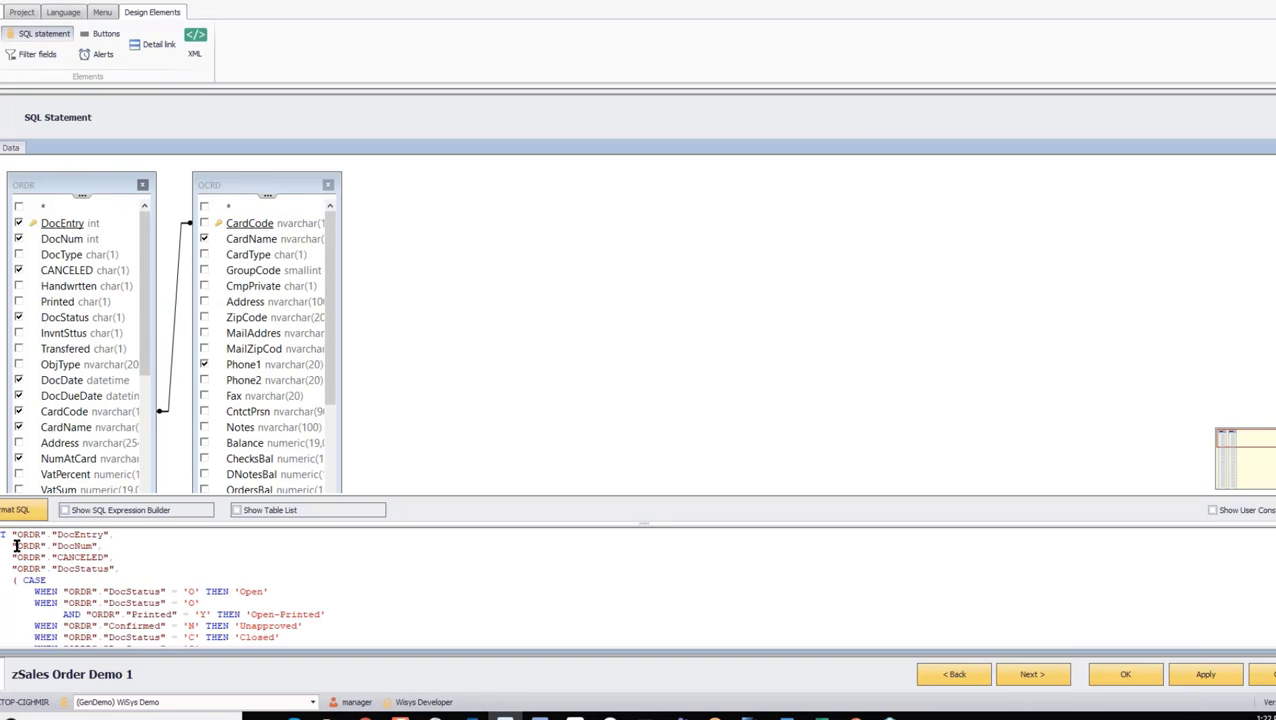
scroll(8, 590, down, 10)
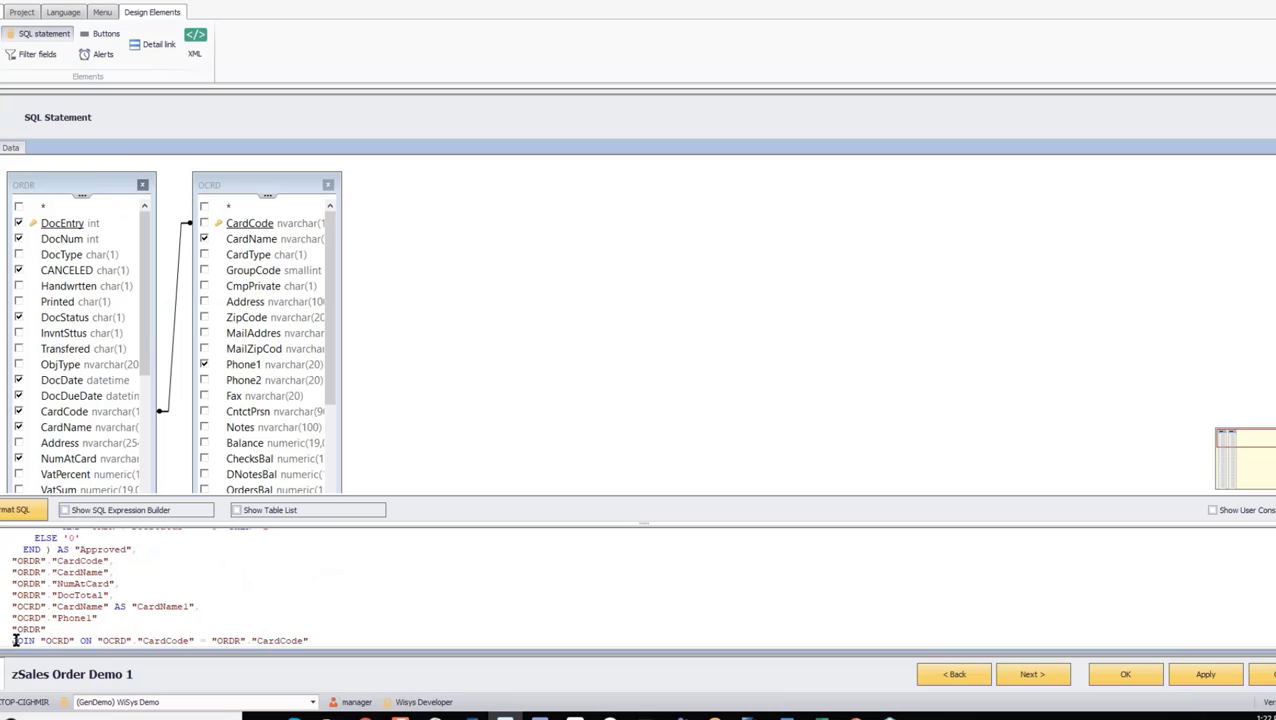
click(13, 640)
drag(16, 638, 343, 633)
click(326, 594)
scroll(155, 569, up, 8)
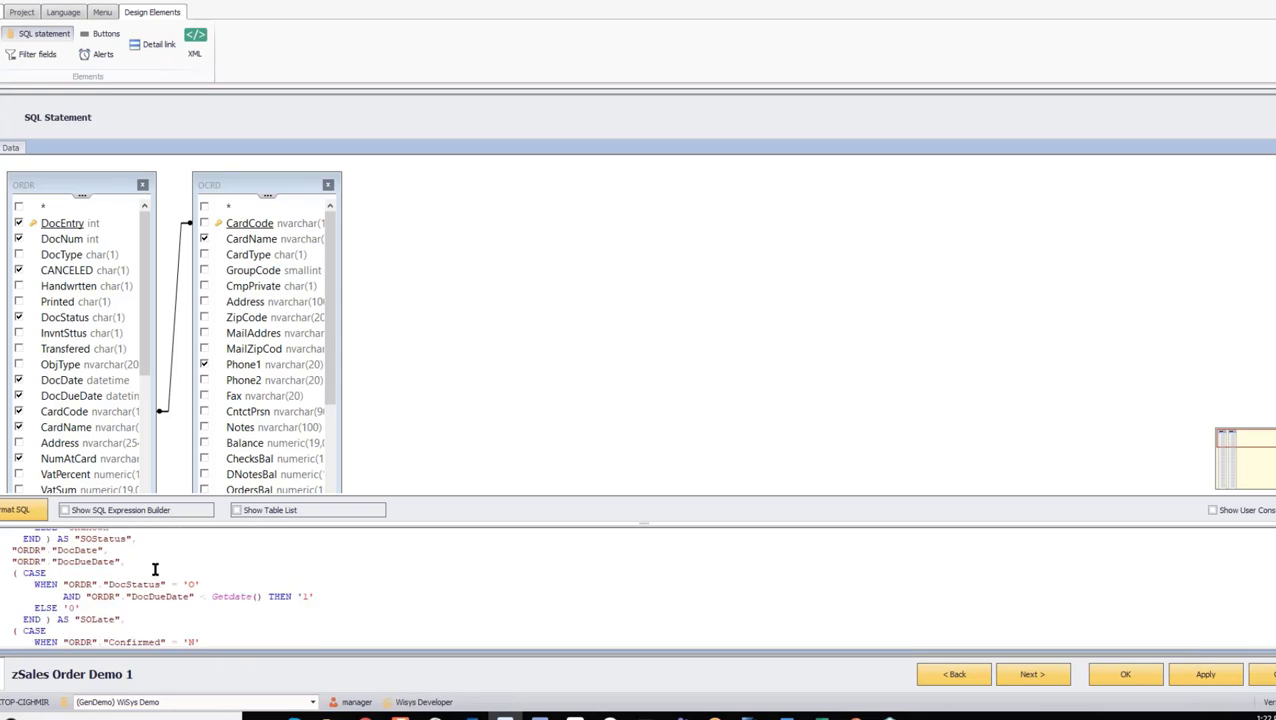
Examine the CASE expressions that define the SOStatus, SOLate and Approved columns in the SQL statement
scroll(155, 569, down, 1)
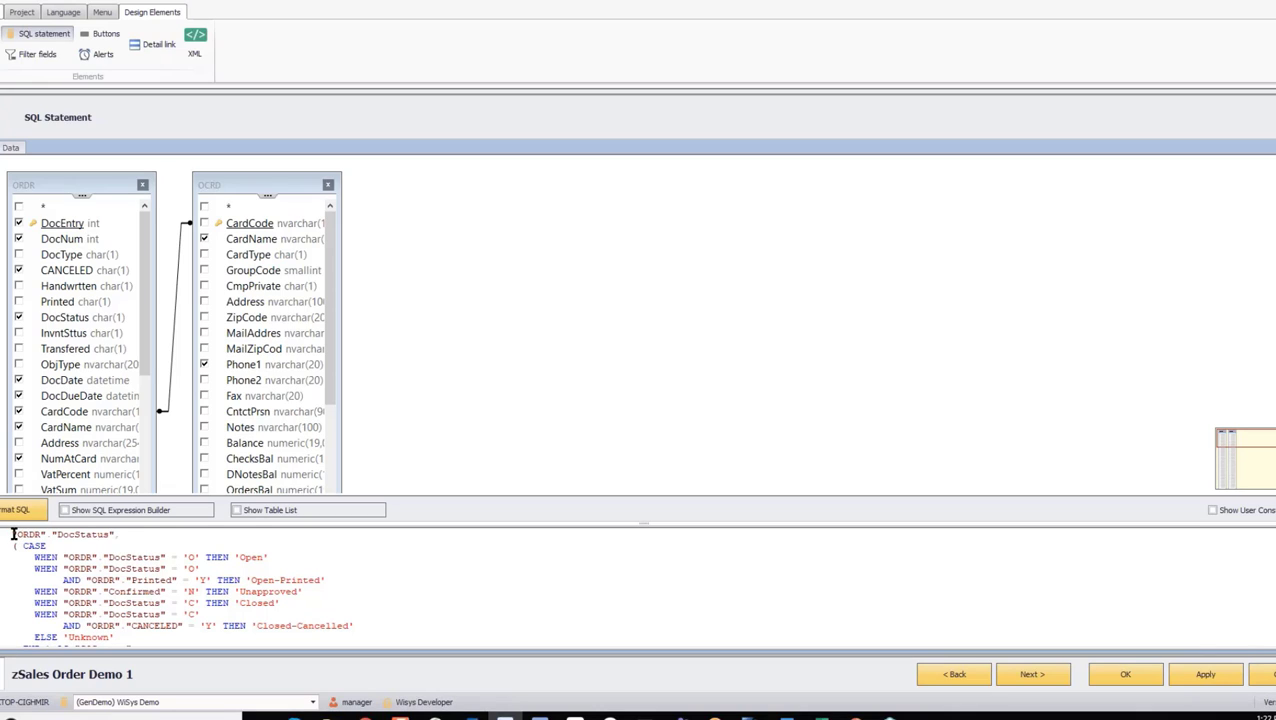
drag(13, 534, 133, 540)
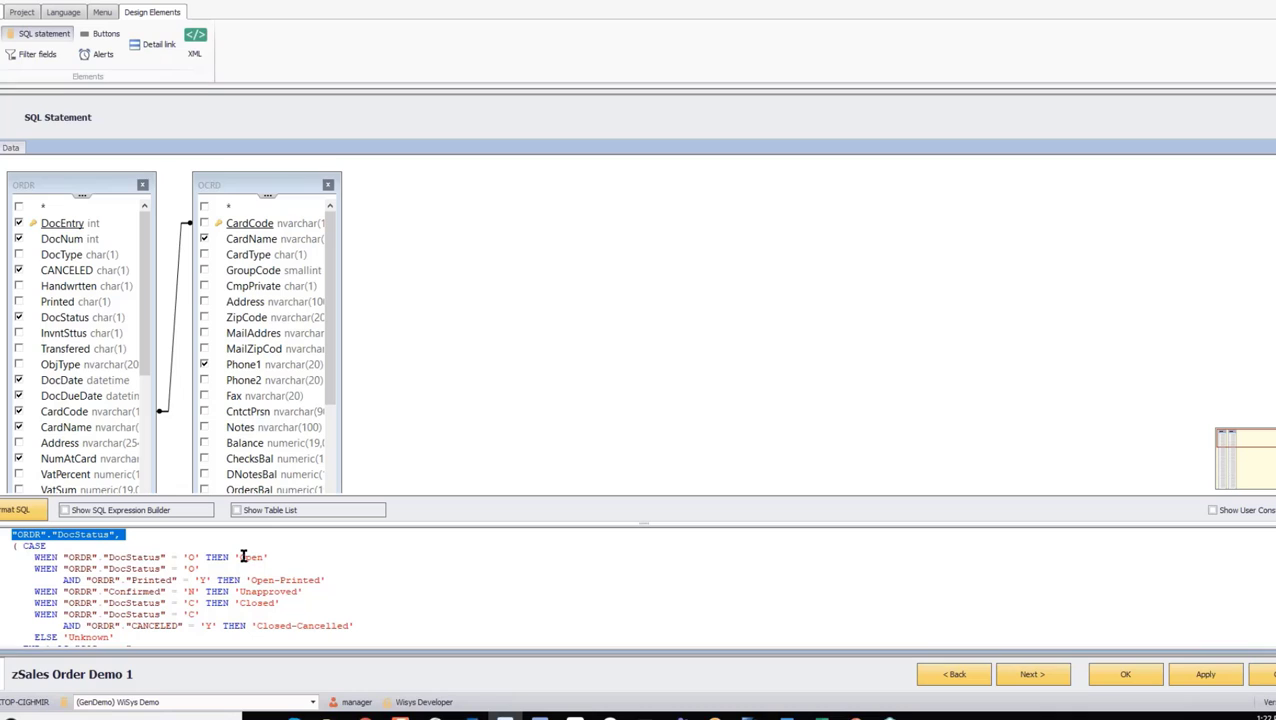
scroll(322, 614, down, 1)
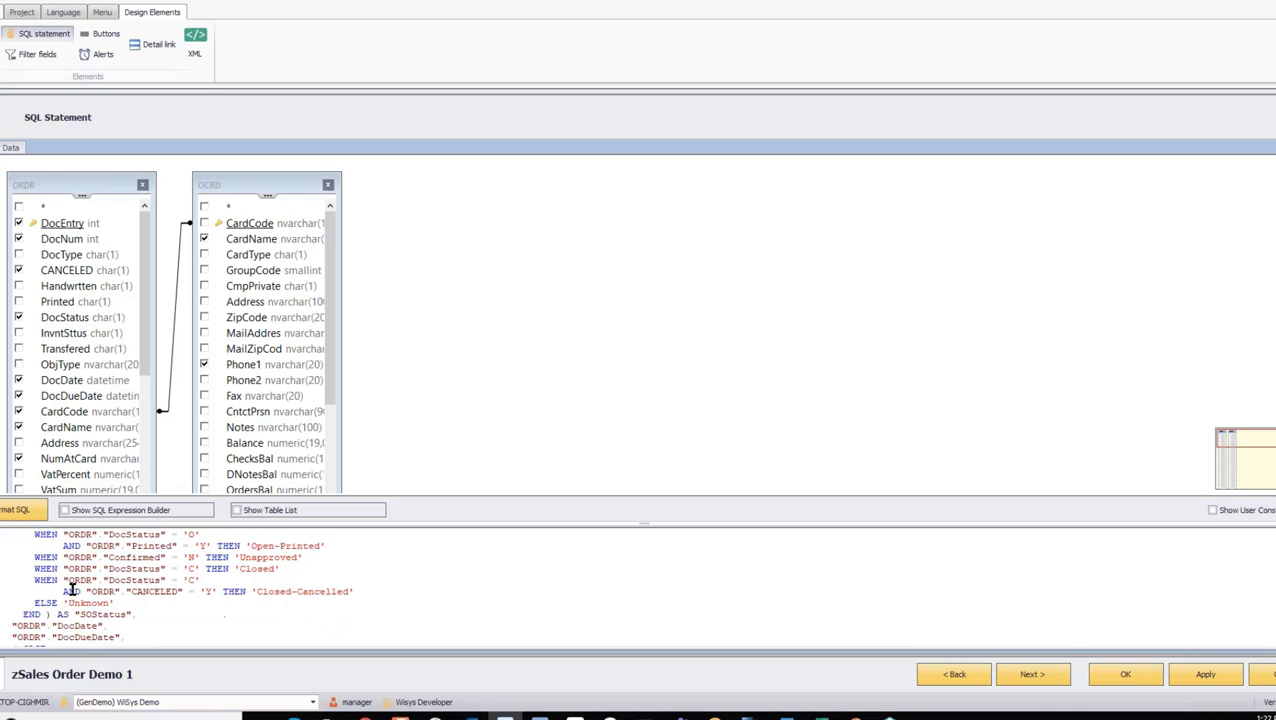
drag(80, 615, 134, 614)
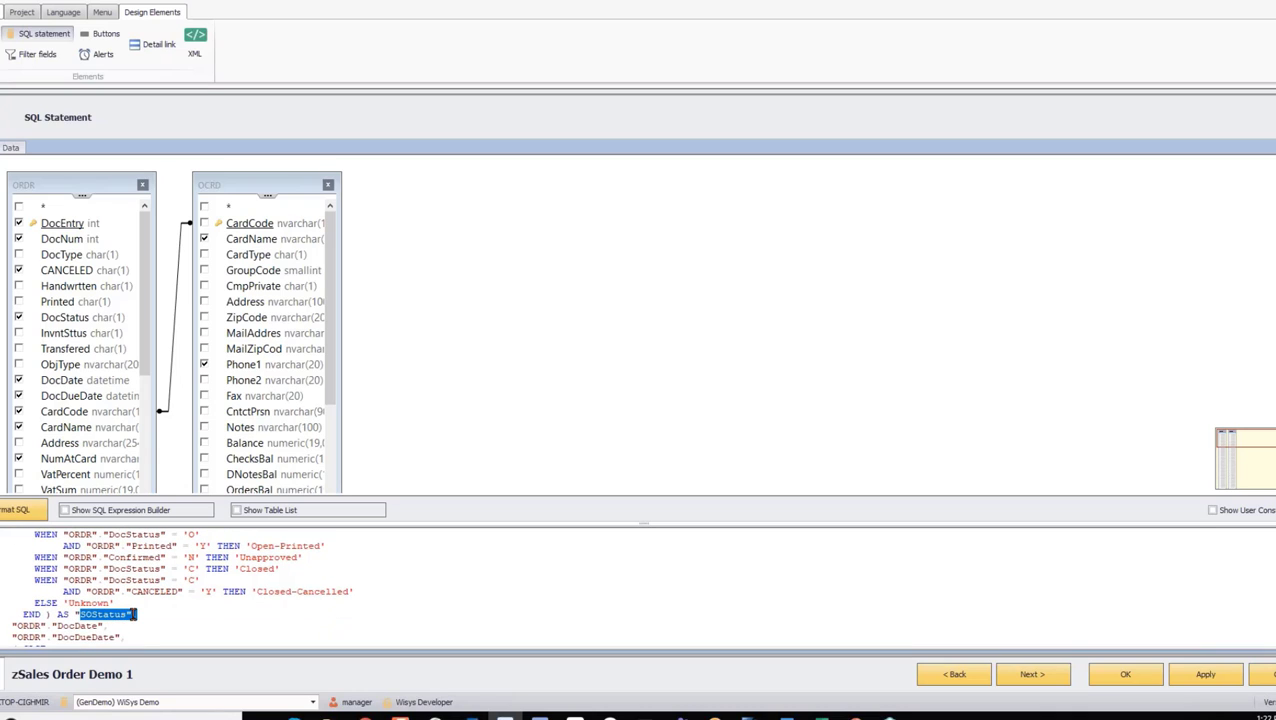
scroll(196, 621, down, 2)
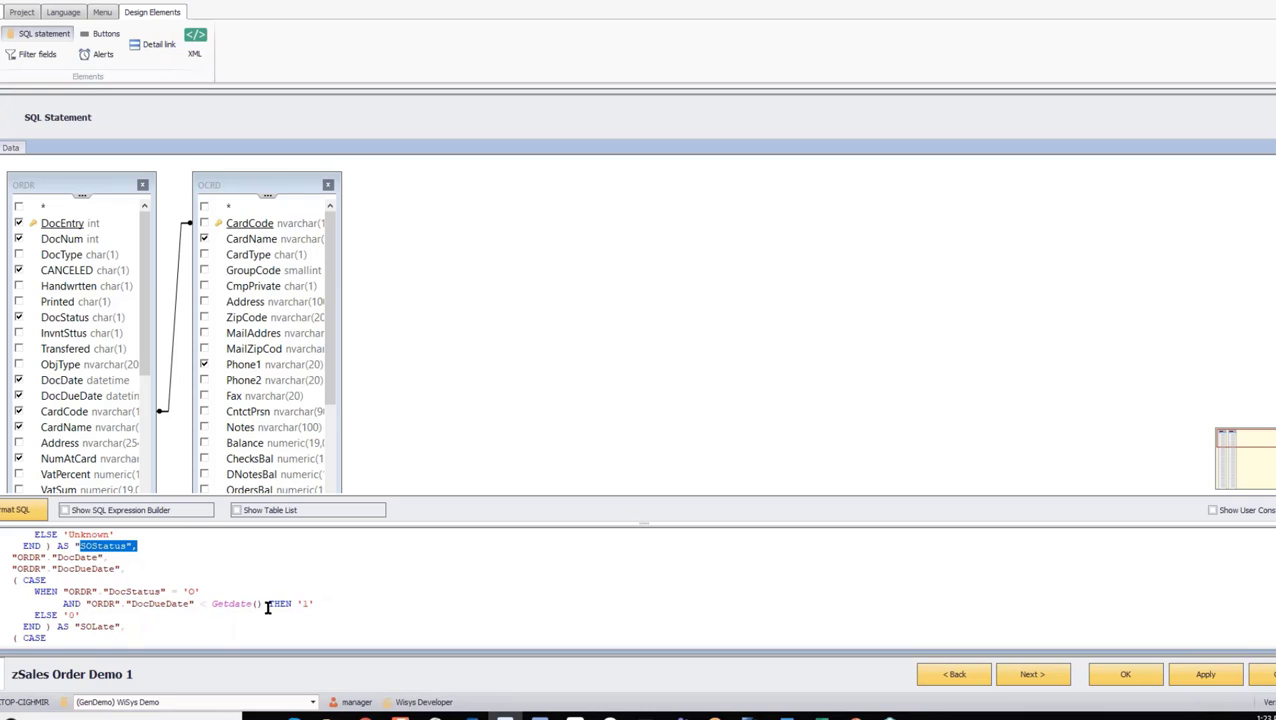
scroll(209, 622, down, 3)
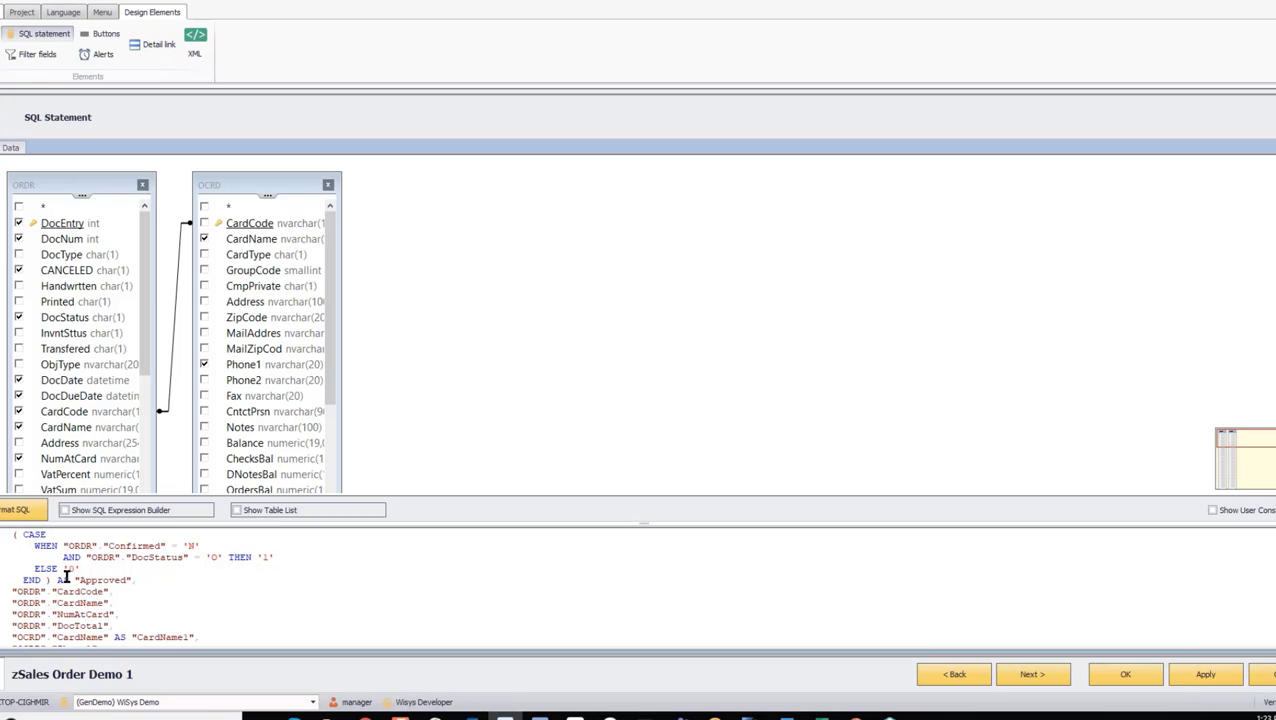
click(260, 562)
text(1)
Examine the SOLate alert's column, operand, color and display column options in the zSales Order Demo 1 alerts
click(101, 55)
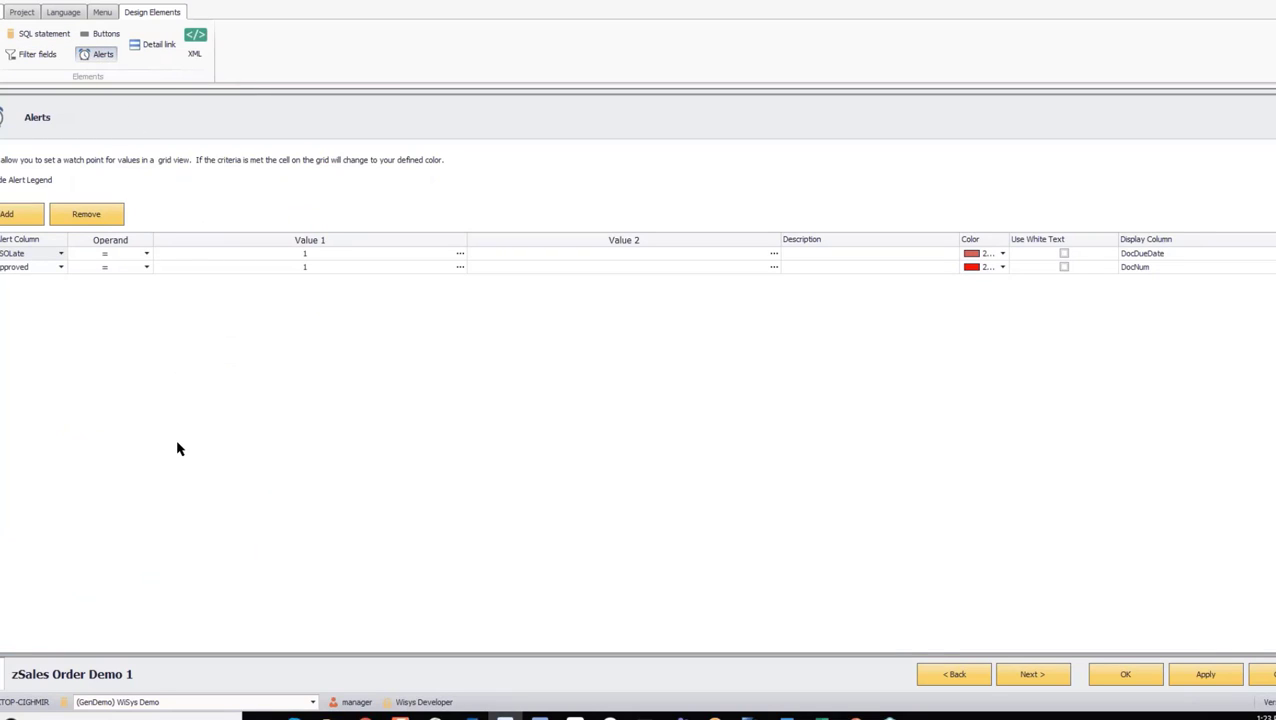
click(50, 257)
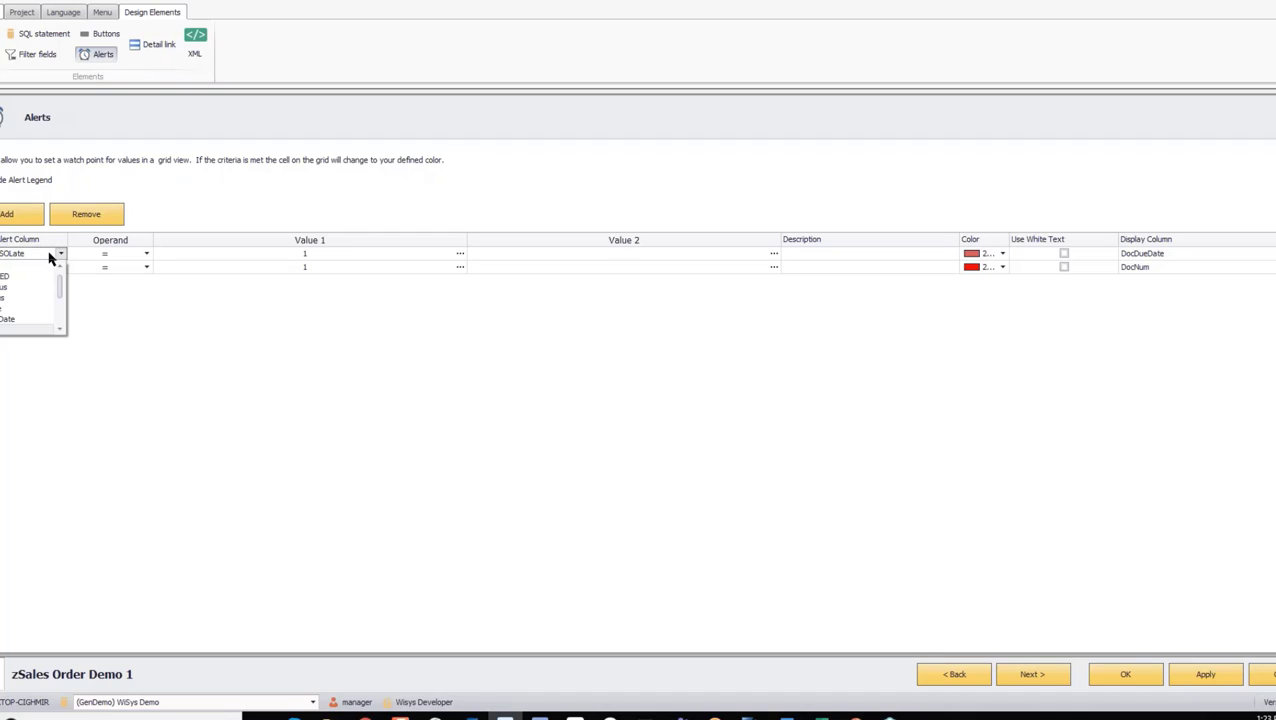
click(50, 257)
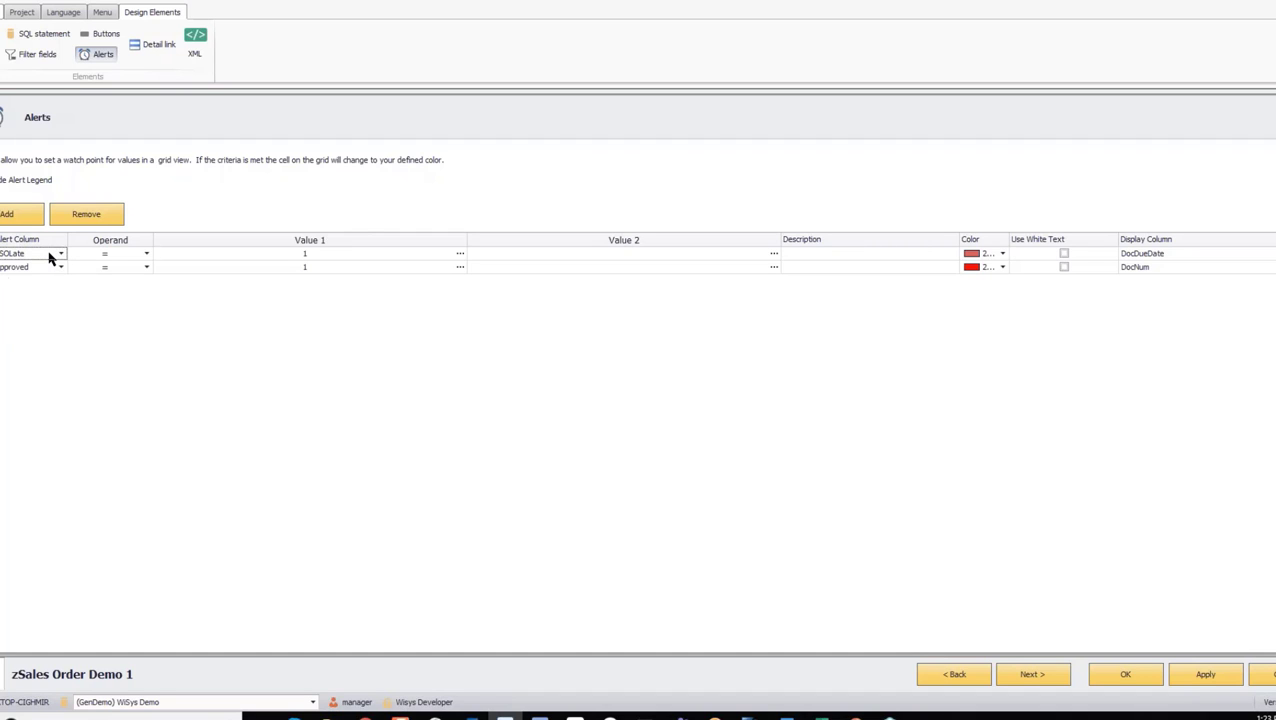
click(112, 257)
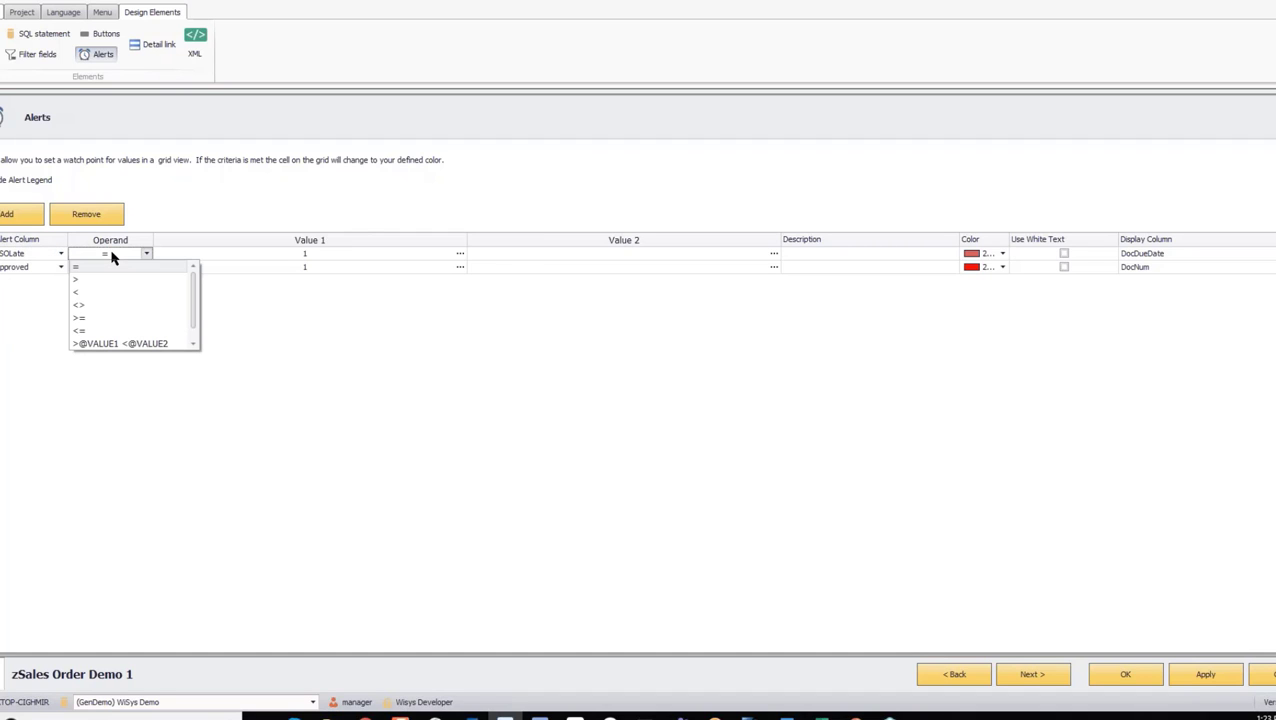
click(112, 257)
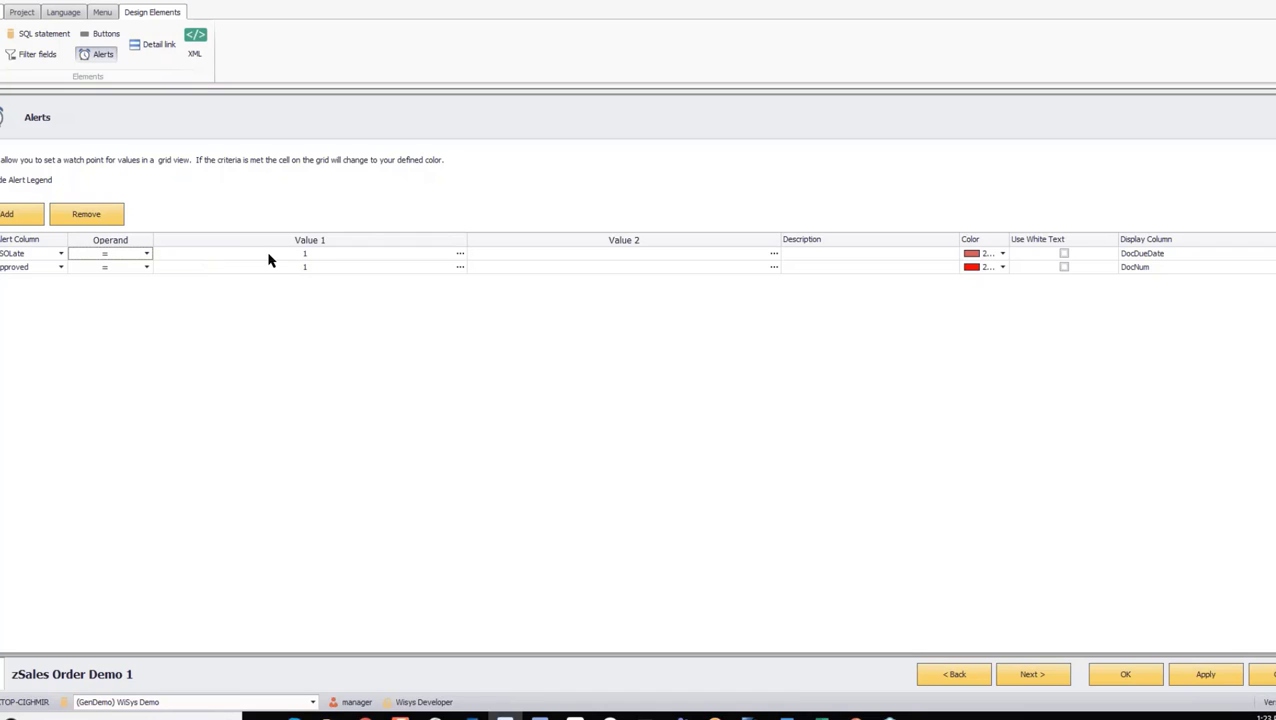
click(1003, 255)
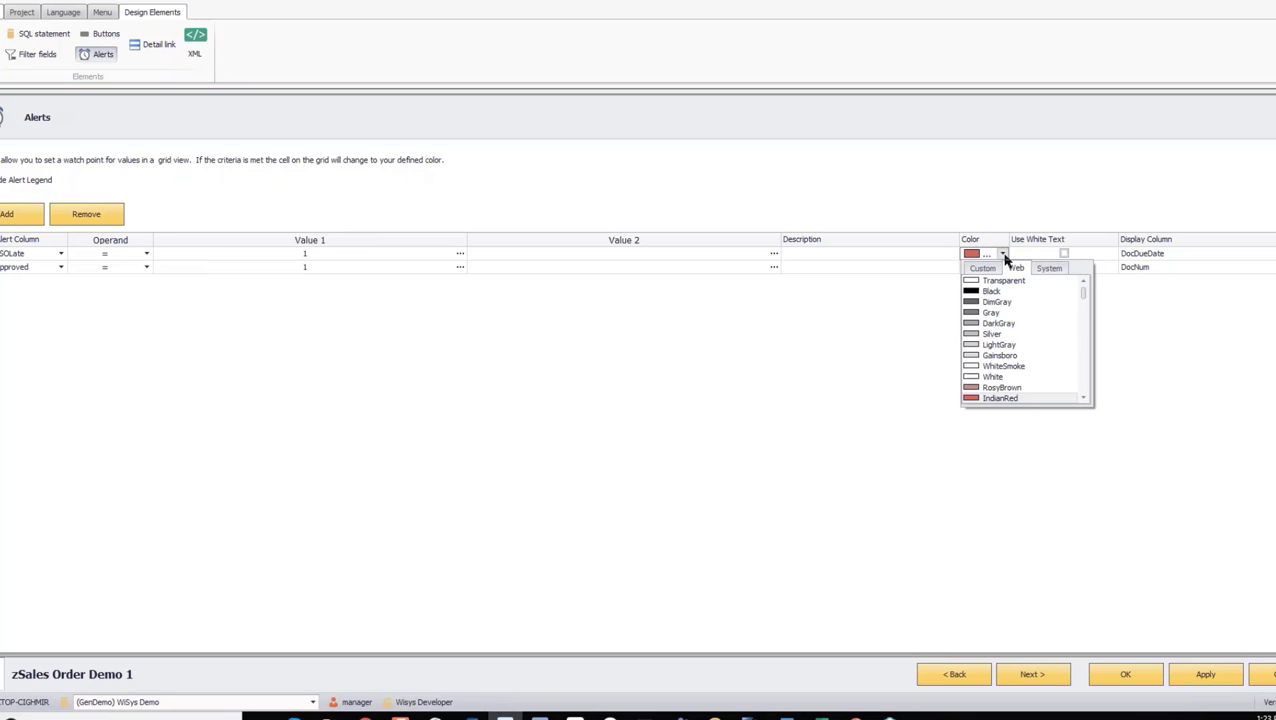
click(1004, 256)
click(1165, 255)
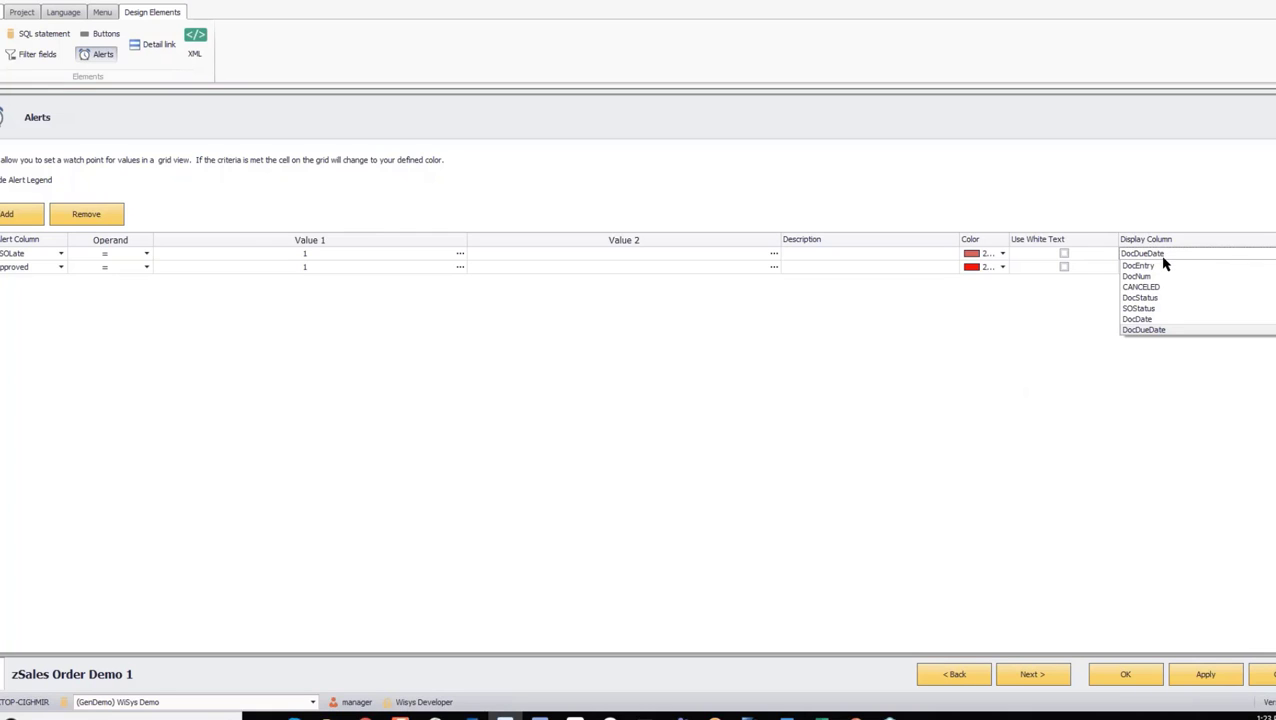
click(1164, 256)
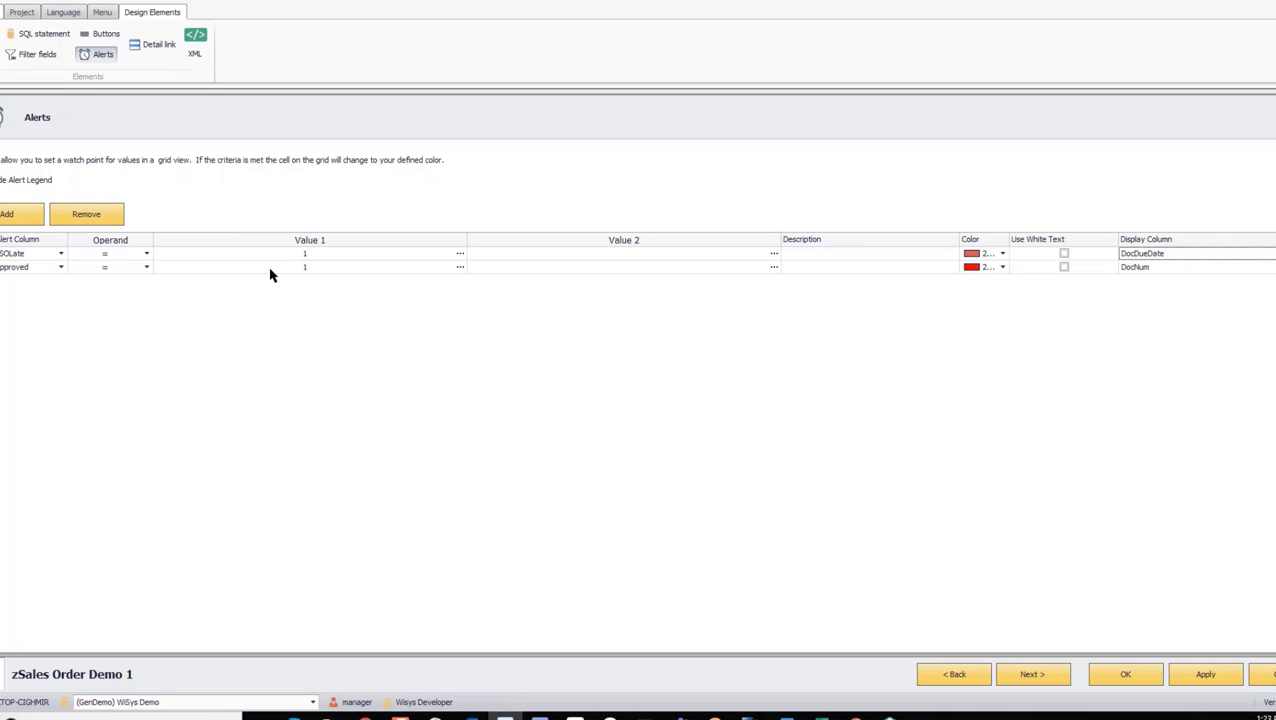
Examine the Approved alert's color and display column options, and close the zSales Order Demo 1 editor with its settings accepted
click(1003, 268)
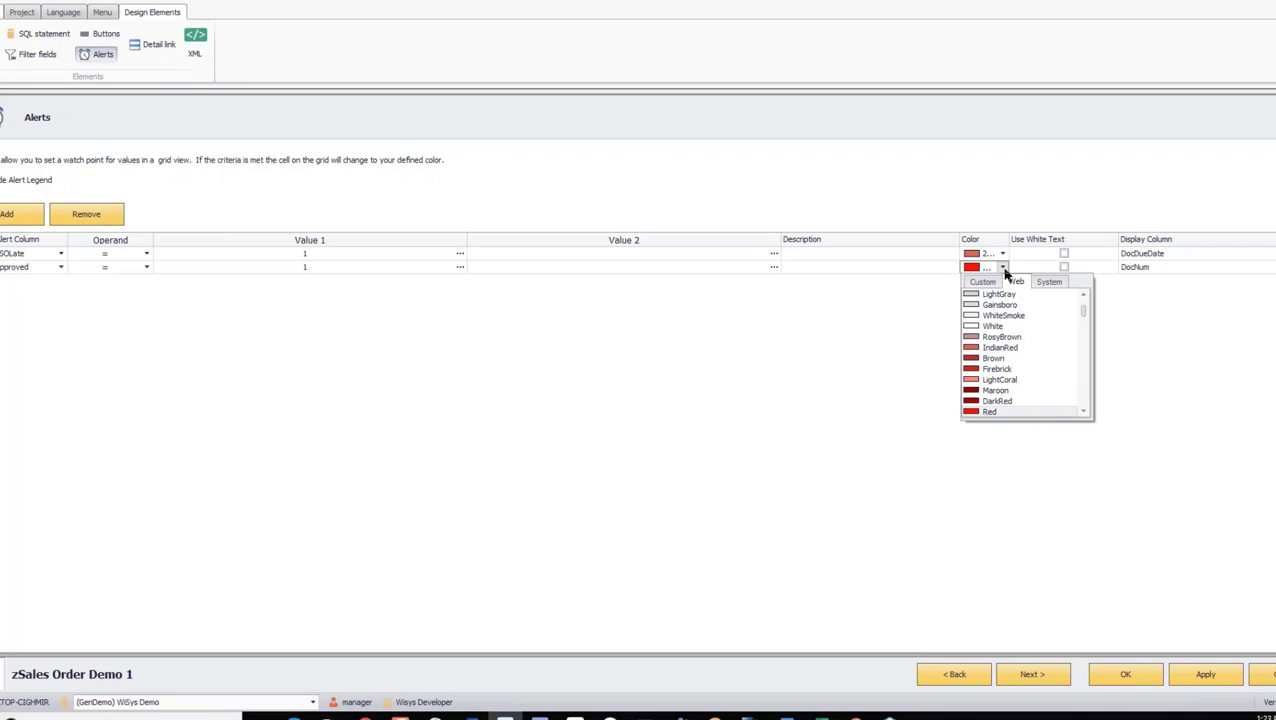
click(1004, 271)
click(1178, 272)
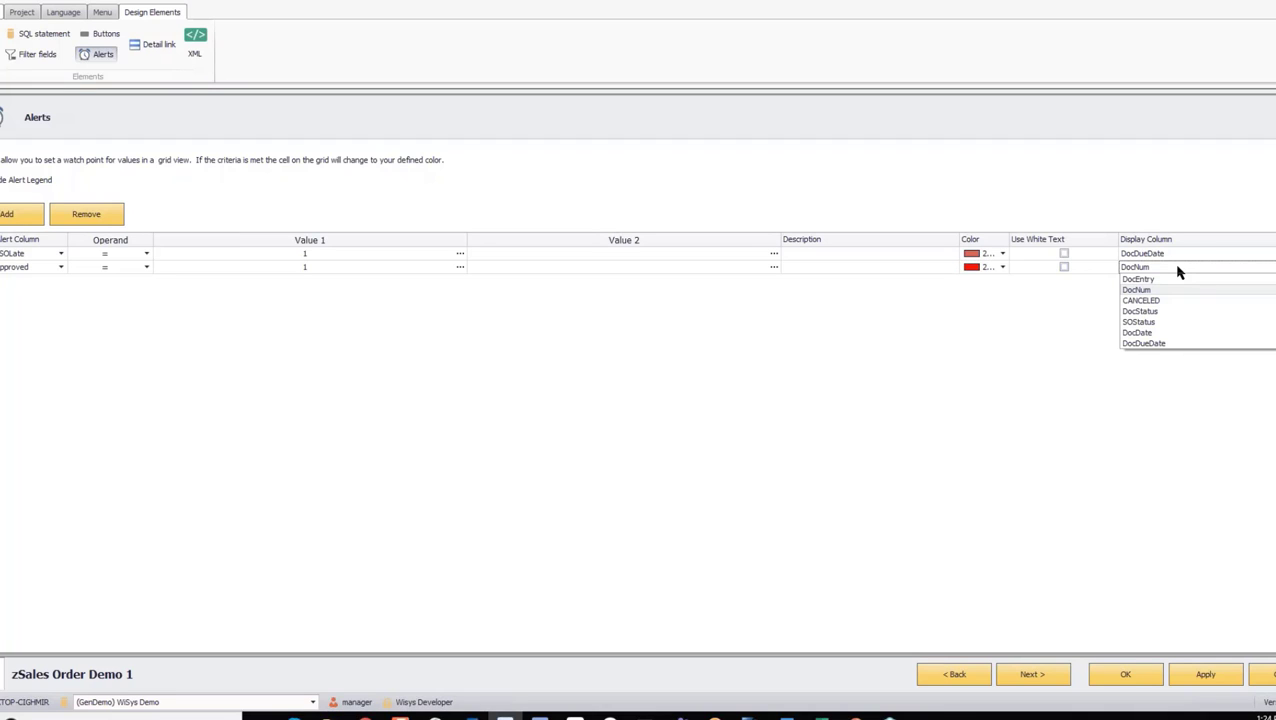
click(1178, 272)
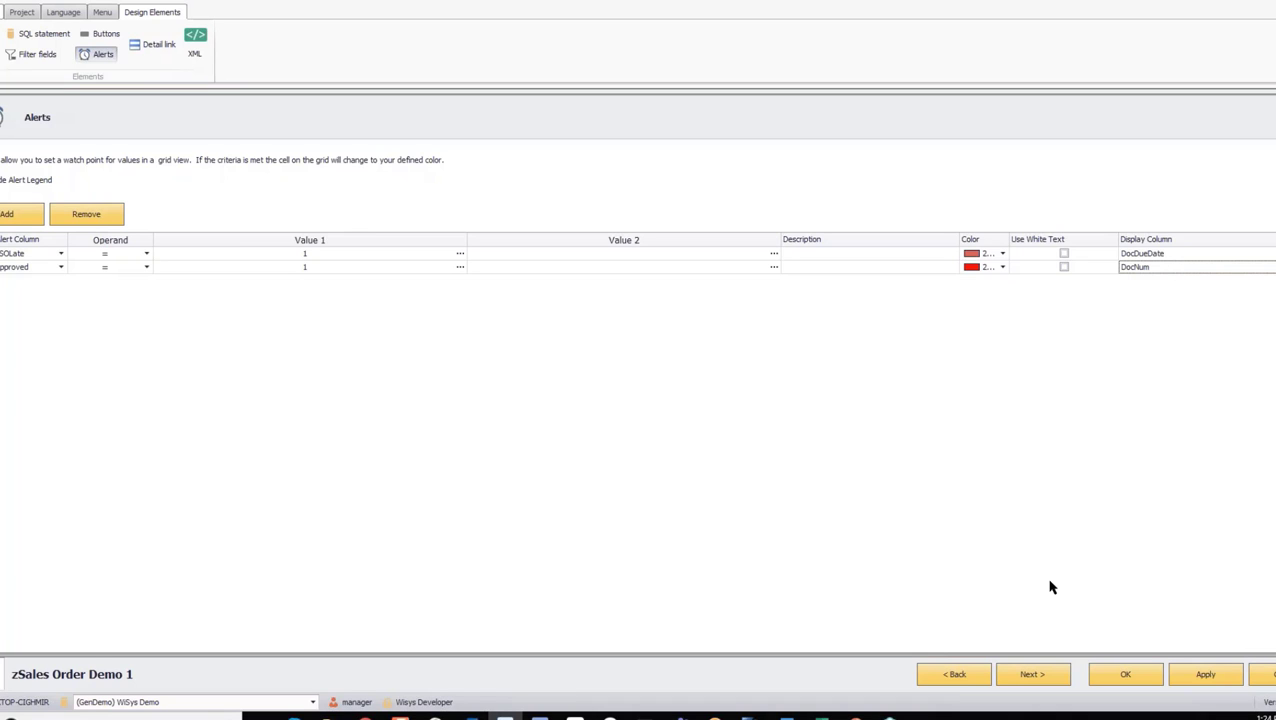
click(1143, 675)
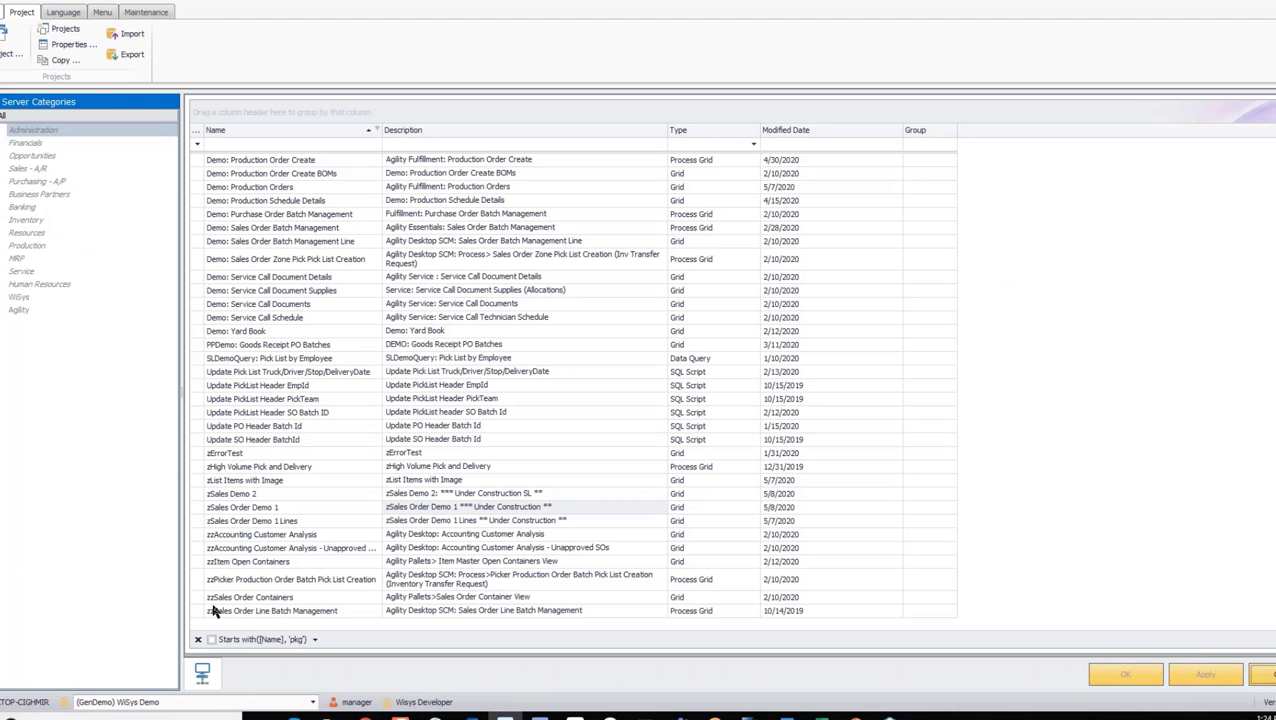
Preview the zSales Order Demo 1 grid and enlarge the order list above the Sales Order Lines
right_click(233, 507)
click(236, 511)
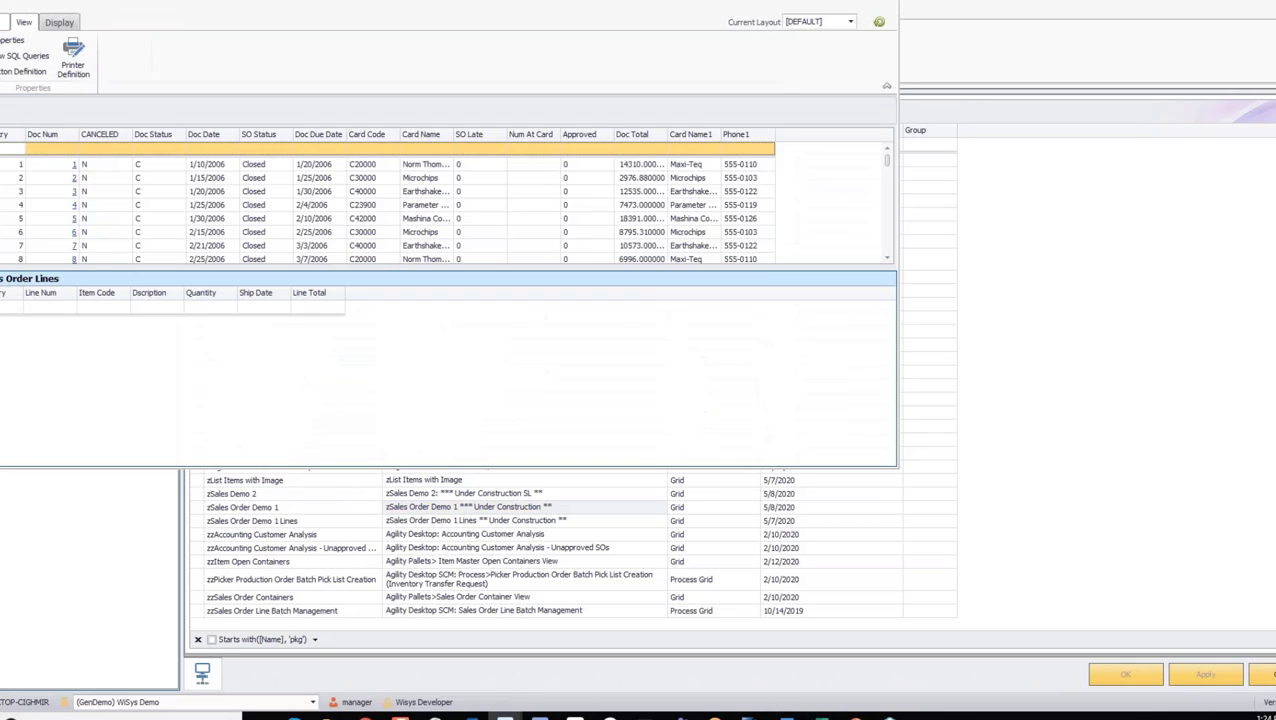
drag(760, 276, 783, 447)
Examine the alert colors in the Doc Due Date and Doc Num columns and check the line details of order 393
scroll(887, 165, down, 1)
drag(887, 165, 872, 314)
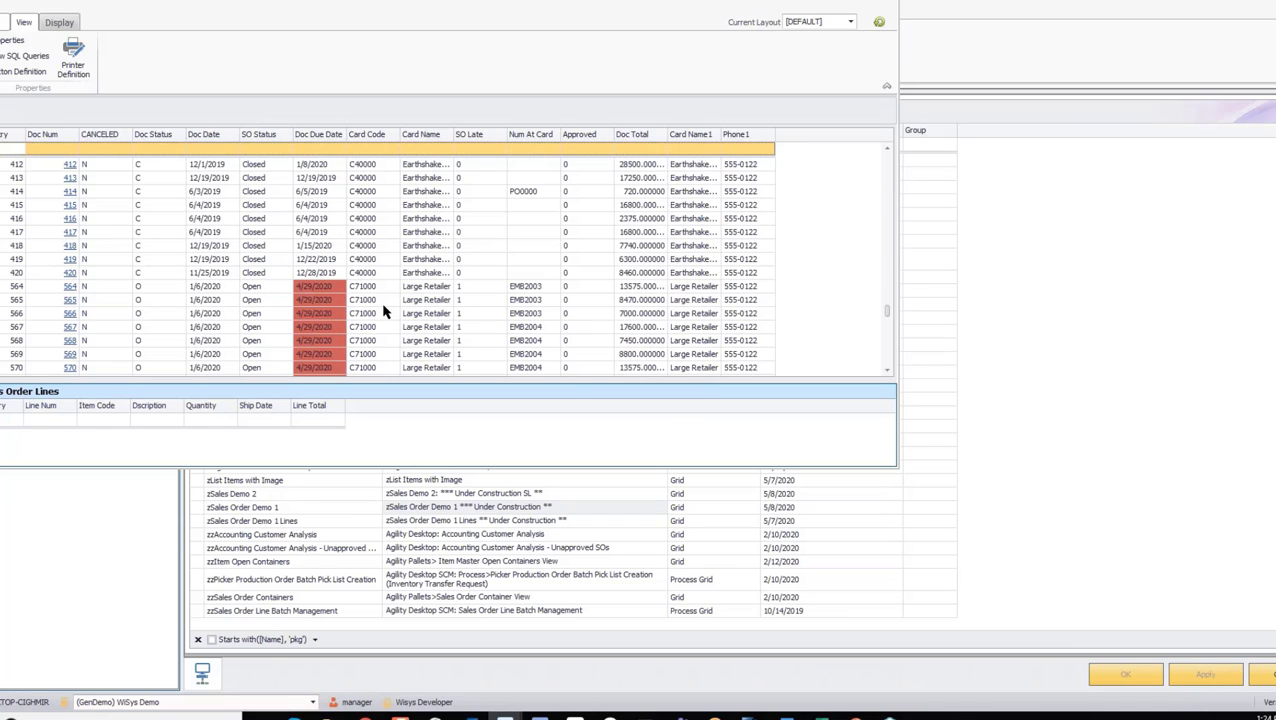
scroll(375, 313, down, 1)
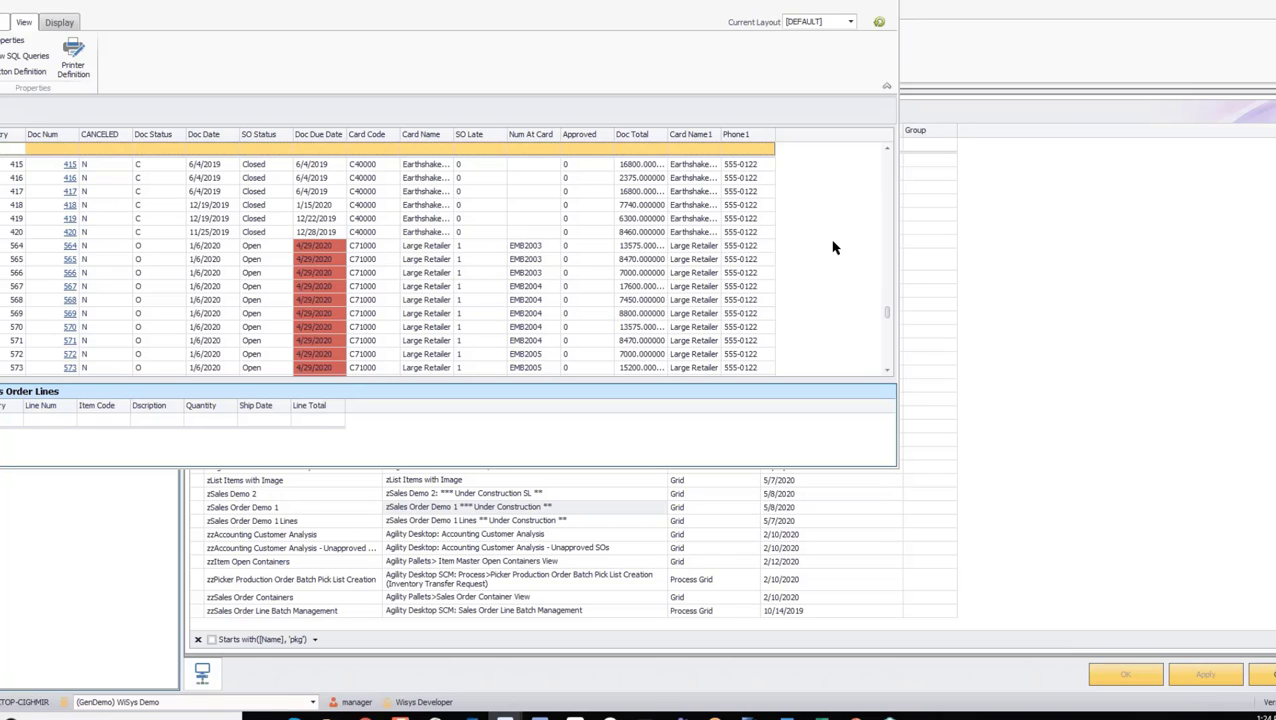
click(887, 279)
click(889, 272)
click(889, 264)
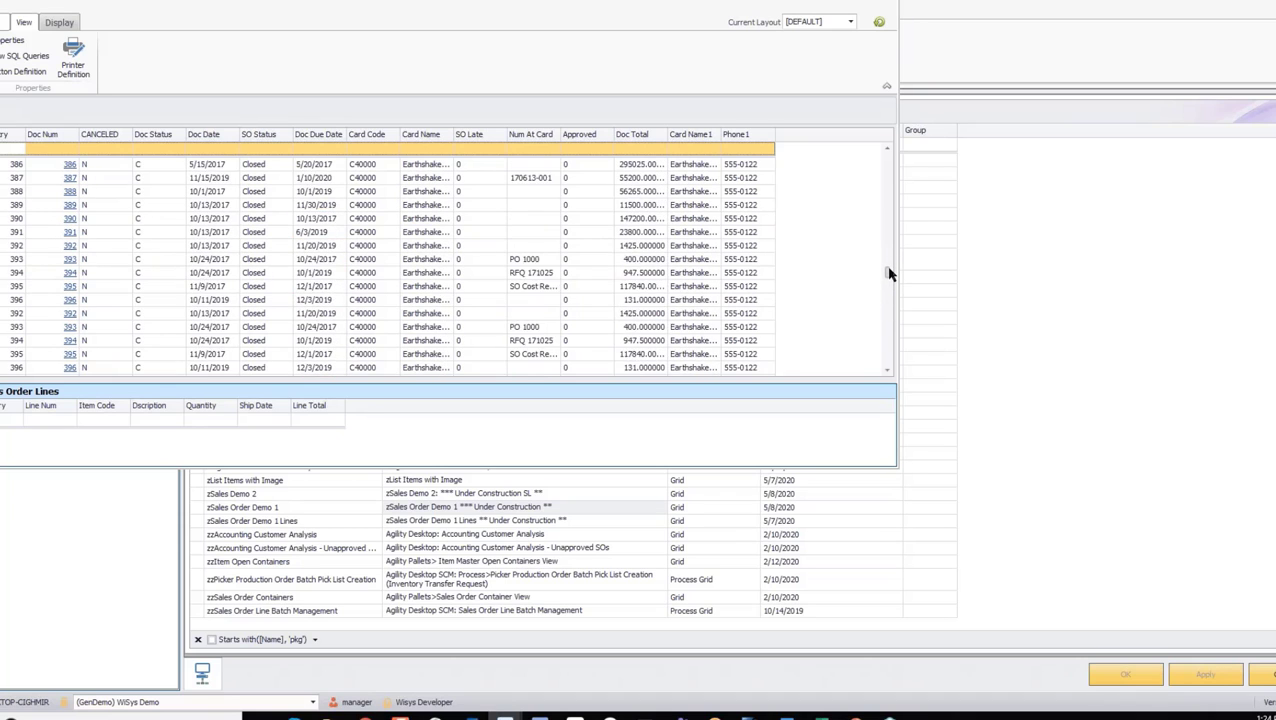
click(889, 262)
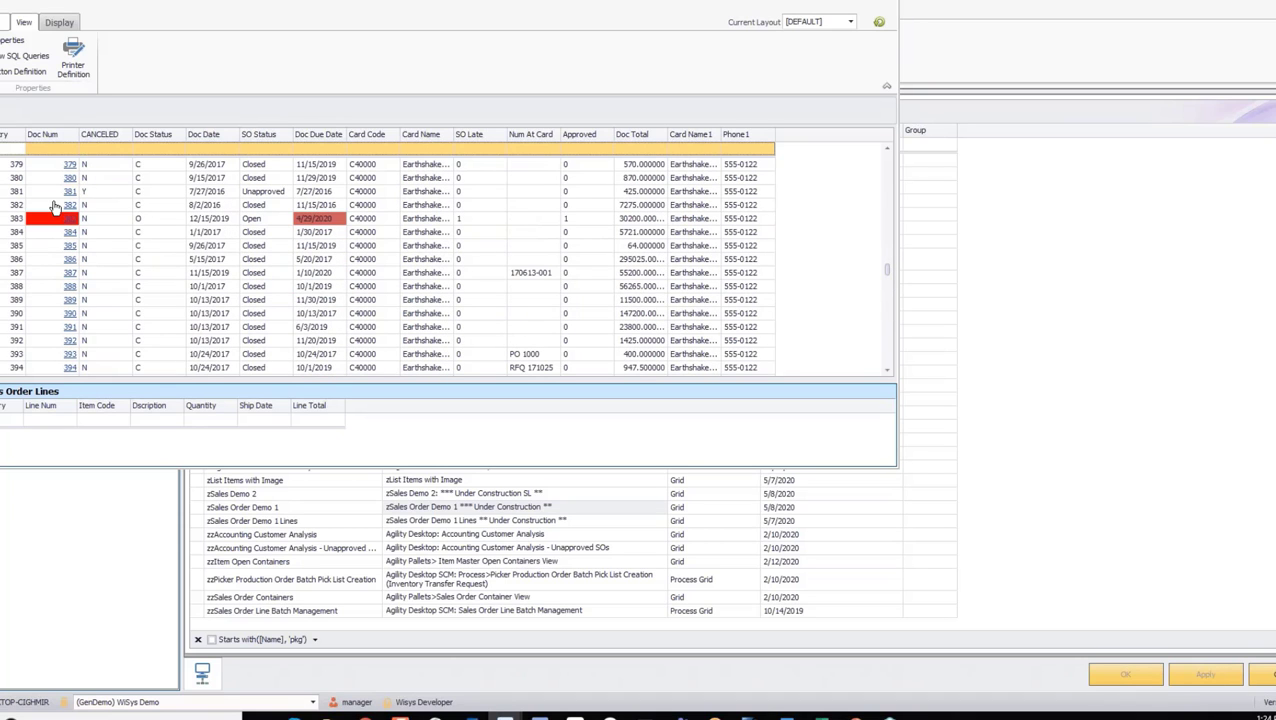
click(171, 357)
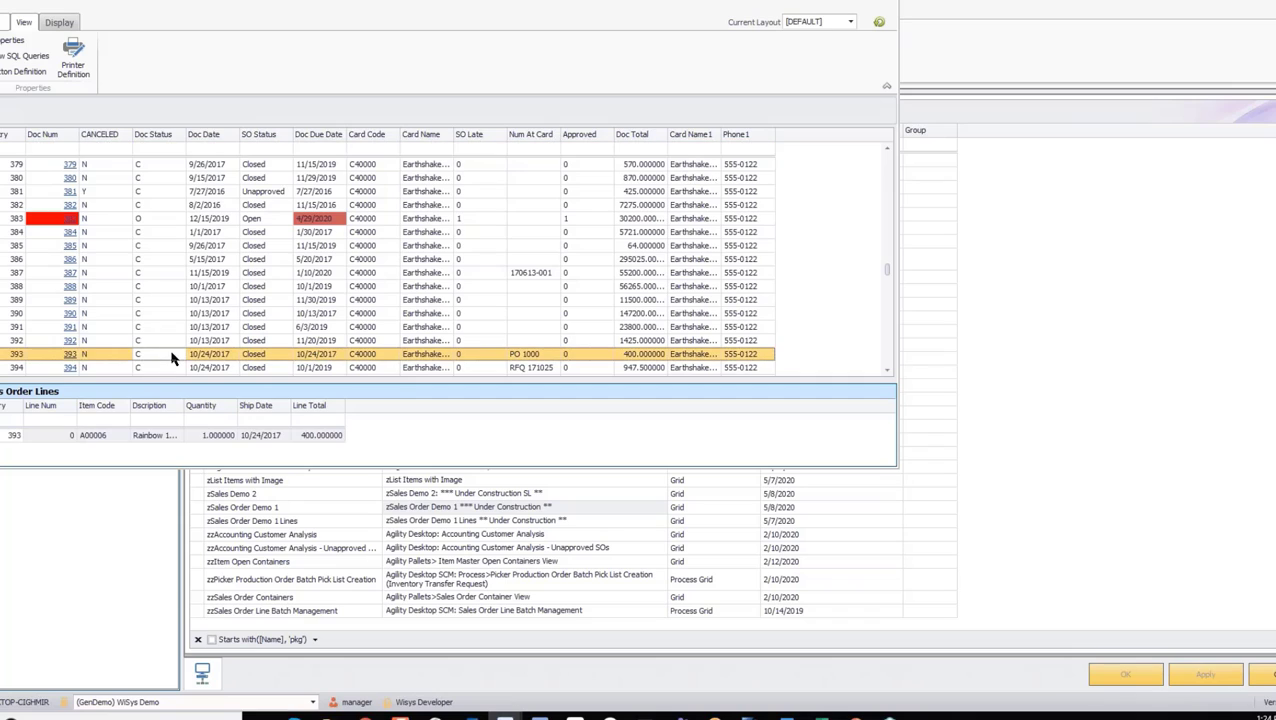
Filter the orders to those whose Doc Status contains "o" and select order 697
click(152, 150)
text(o)
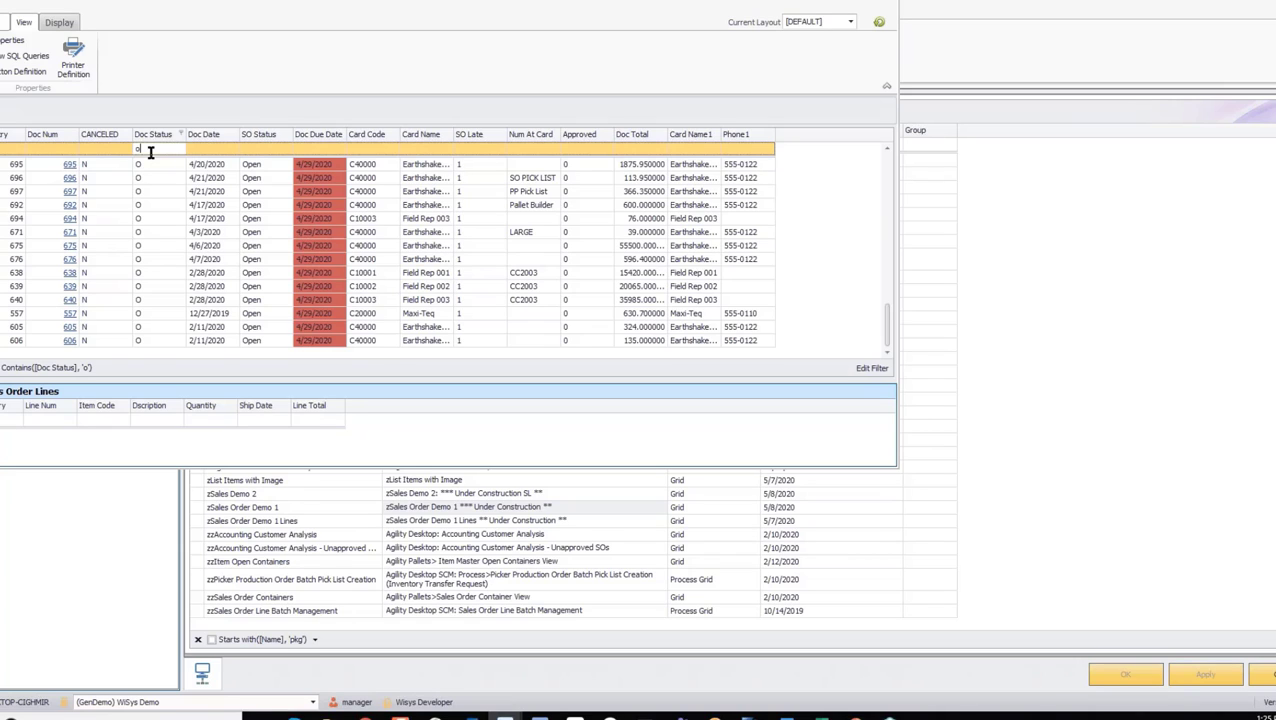
click(155, 191)
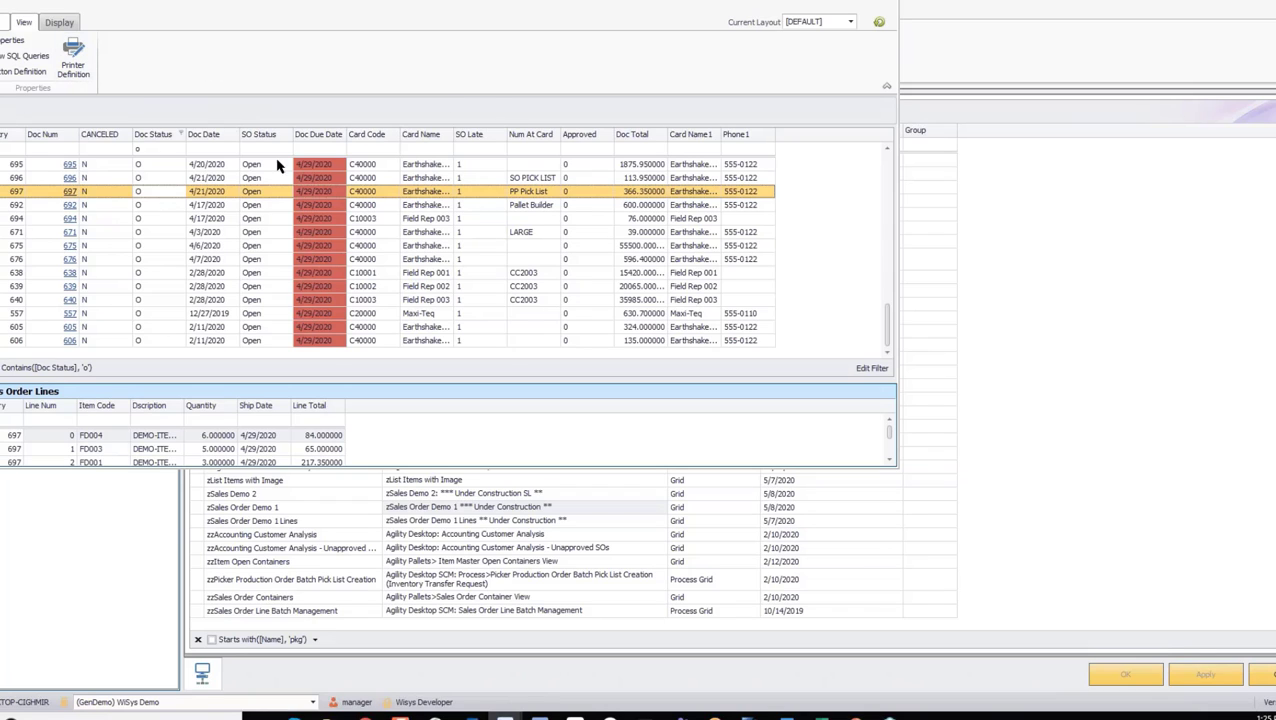
Hide the Doc Entry, Doc Status, SO Late and Approved columns, and place Card Code and Card Name directly after Doc Num
drag(205, 4, 272, 4)
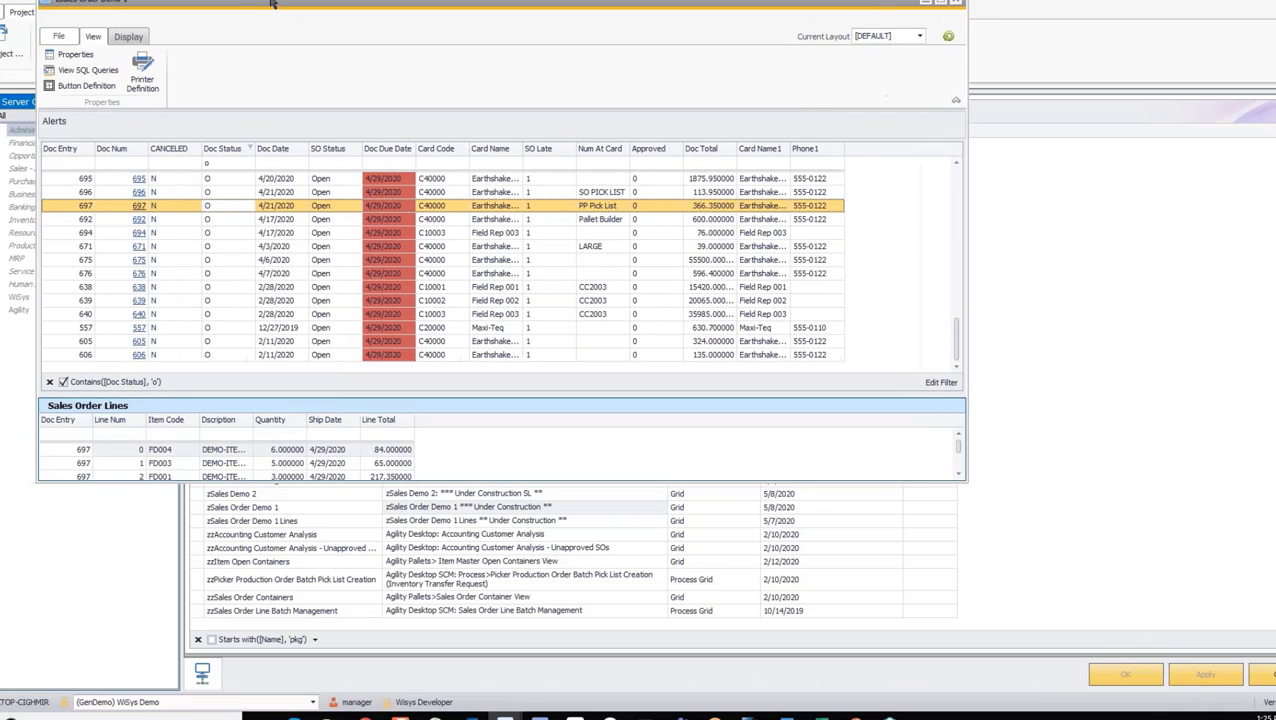
right_click(66, 152)
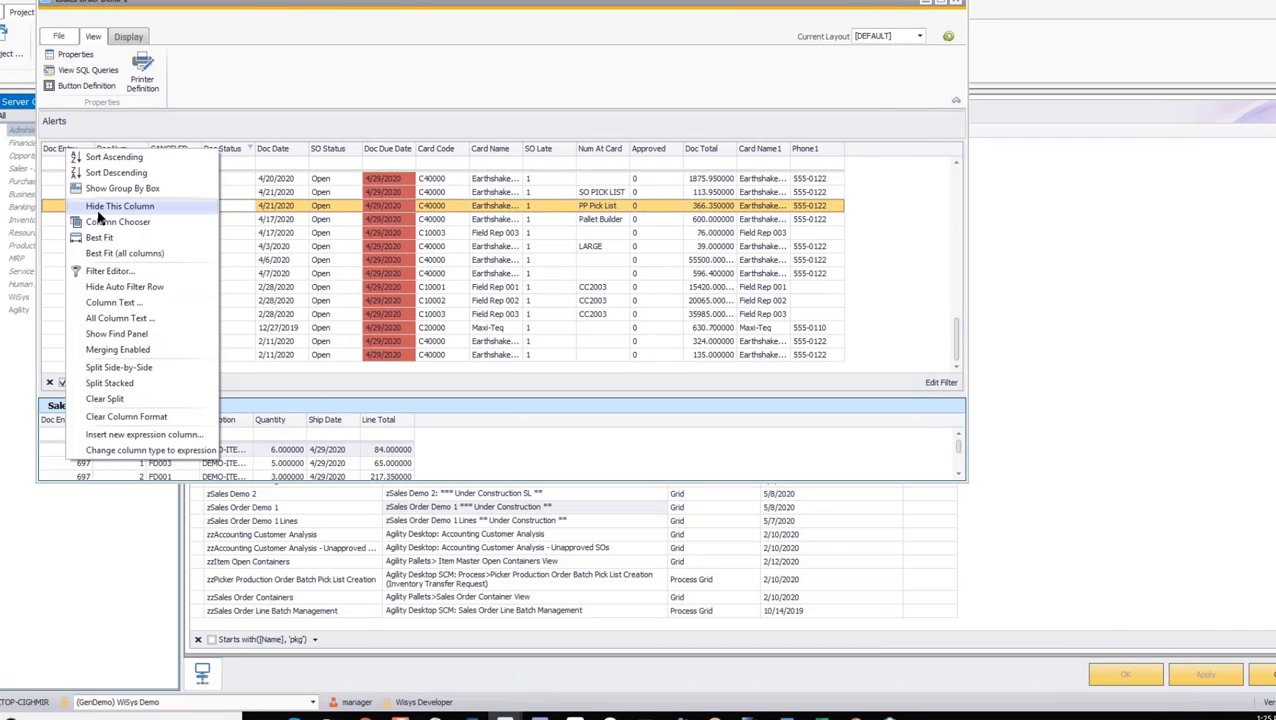
click(100, 206)
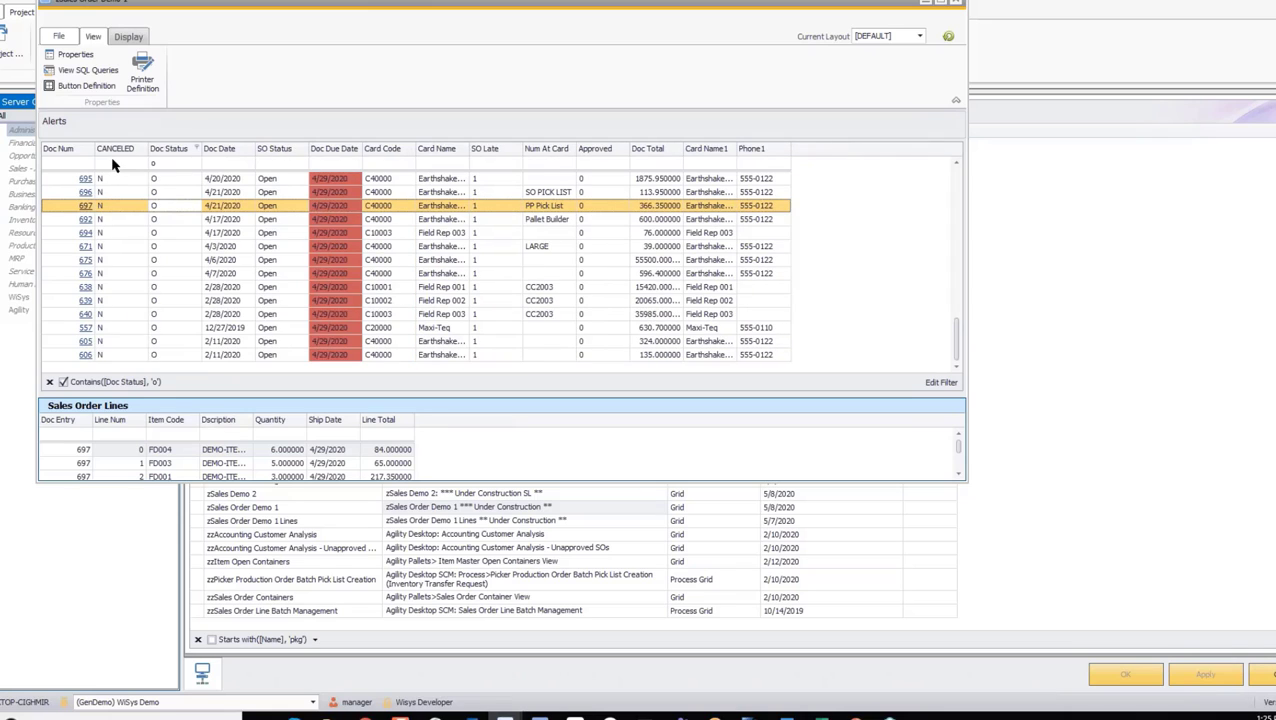
right_click(176, 151)
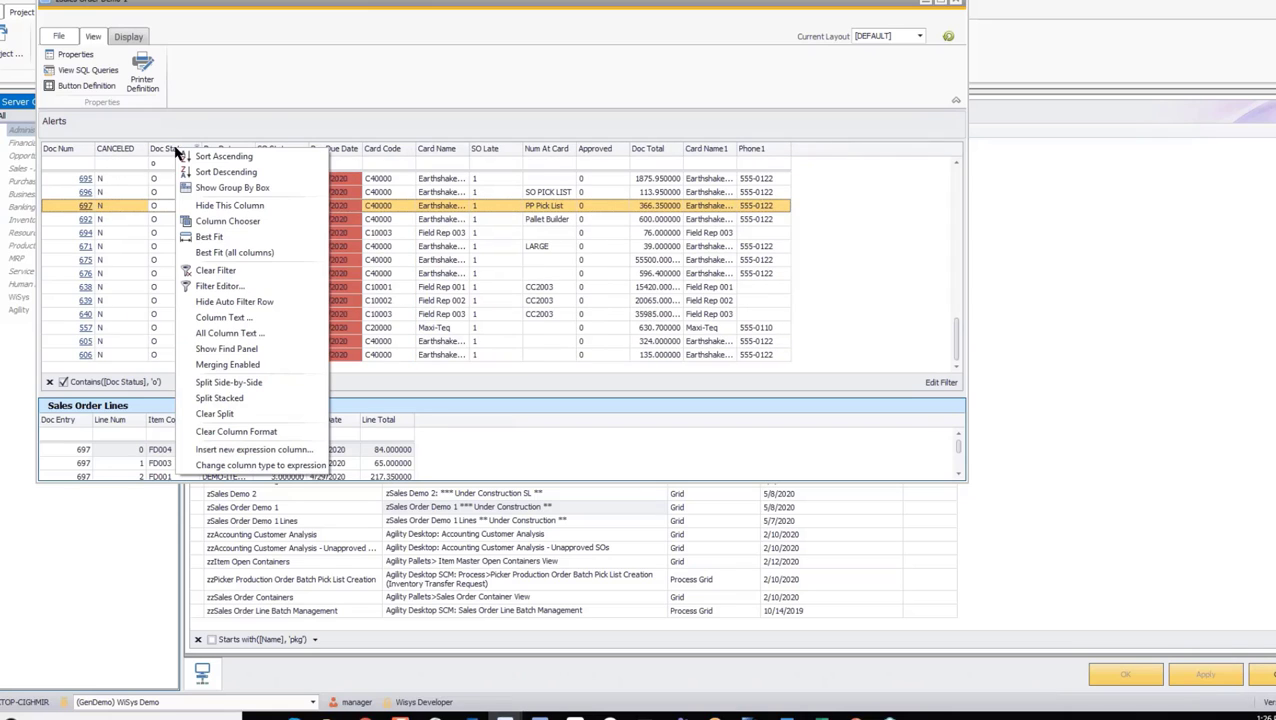
click(184, 206)
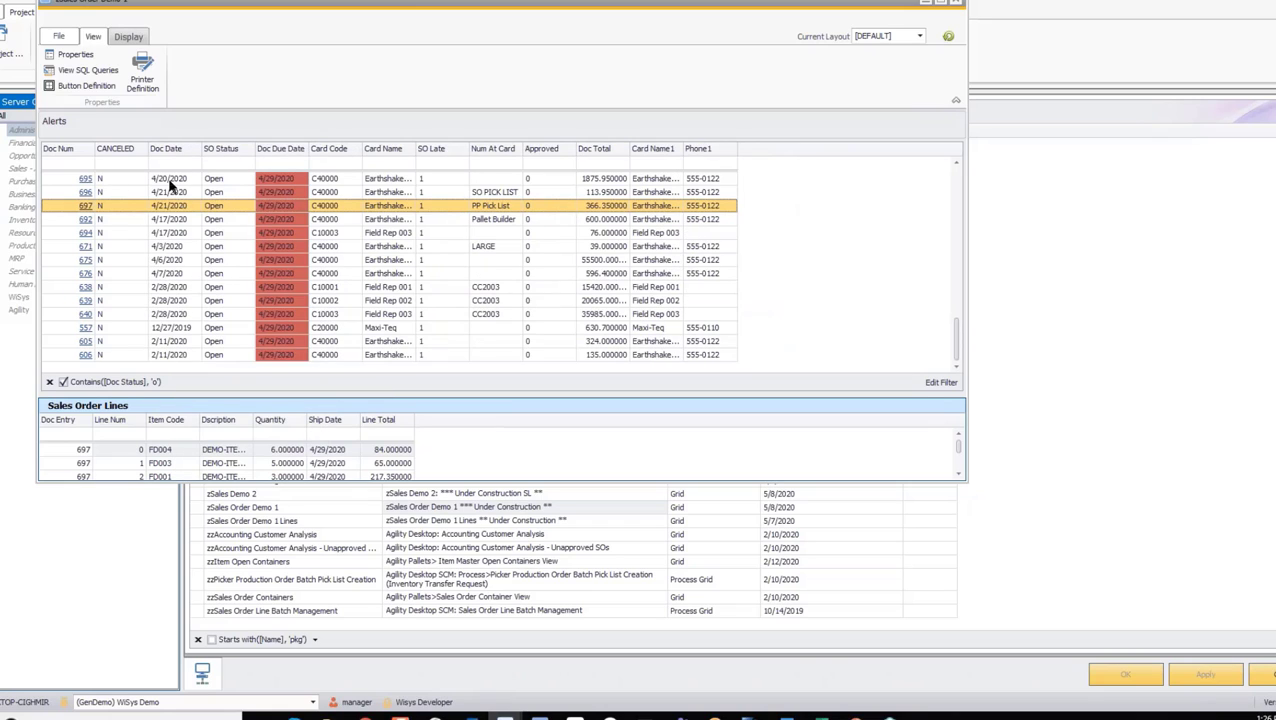
right_click(435, 149)
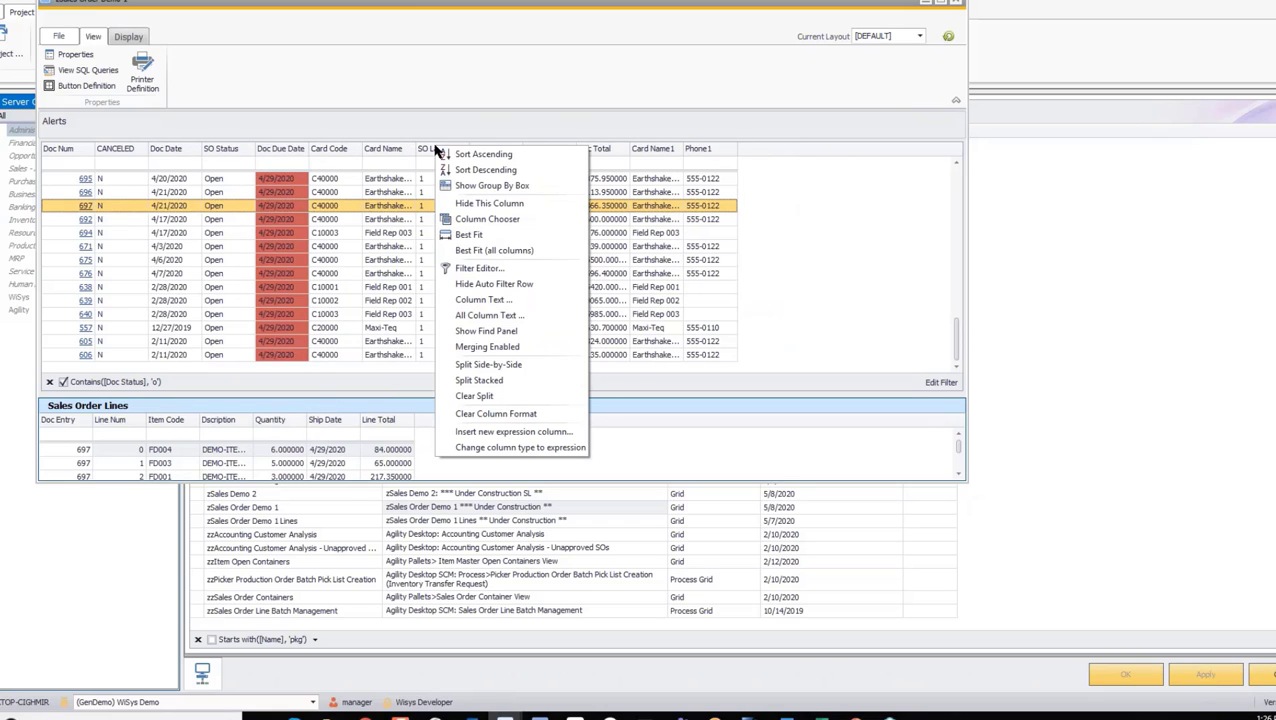
click(446, 204)
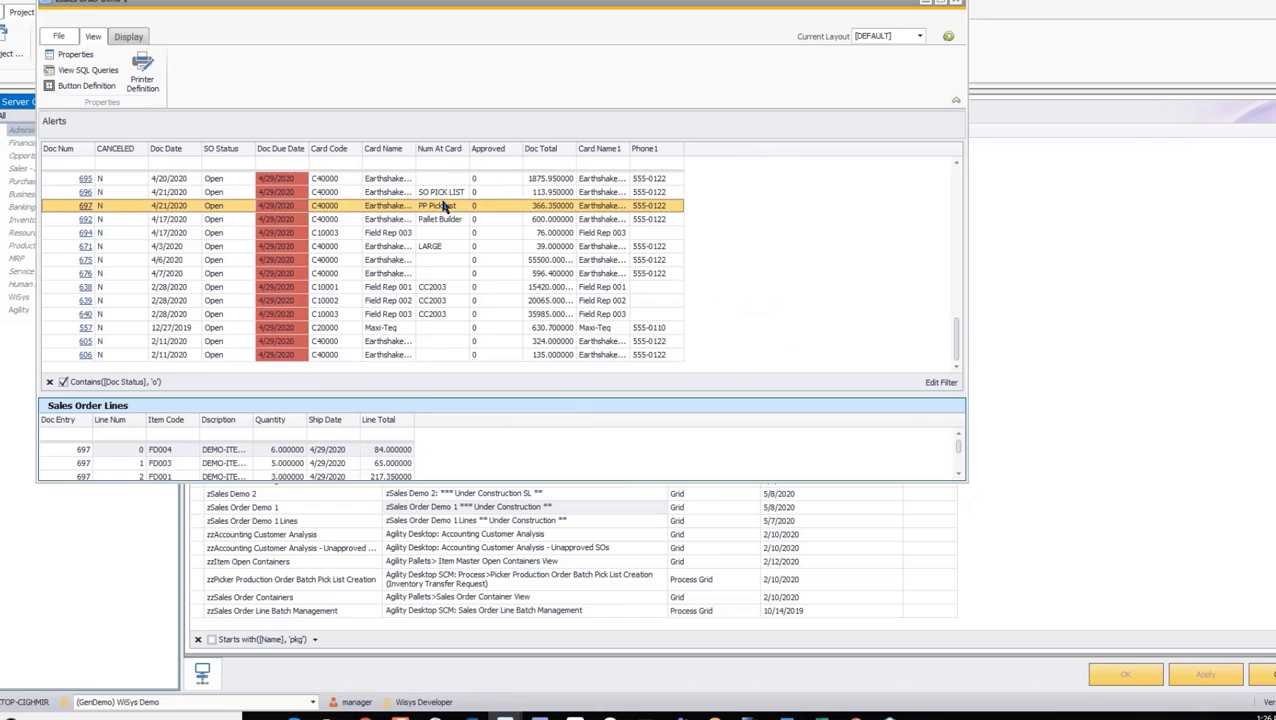
right_click(488, 150)
click(505, 208)
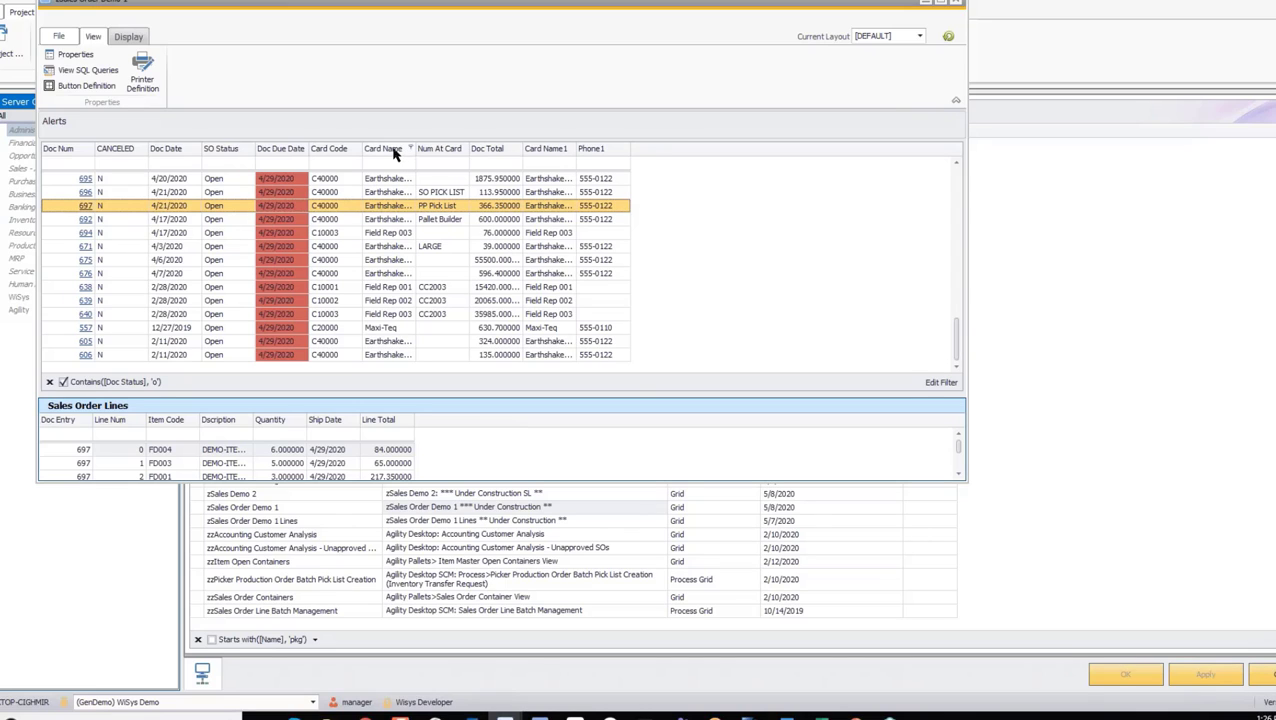
drag(398, 150, 96, 146)
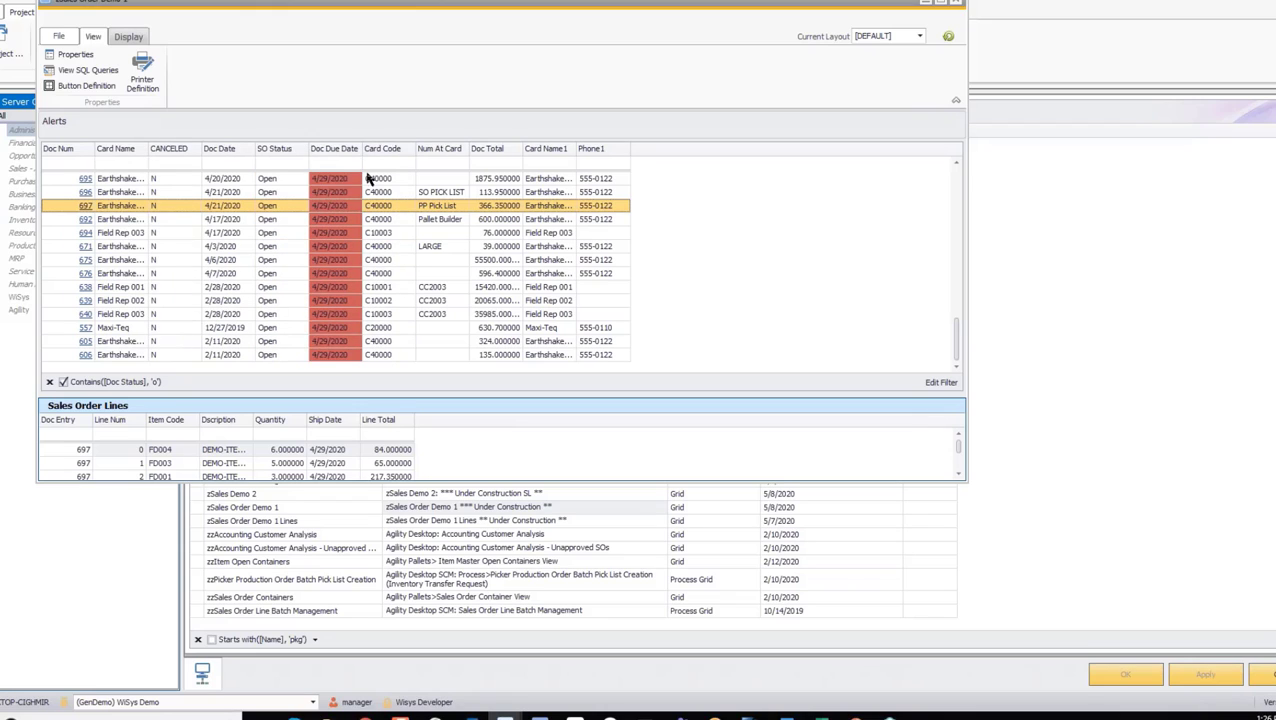
drag(396, 155, 116, 151)
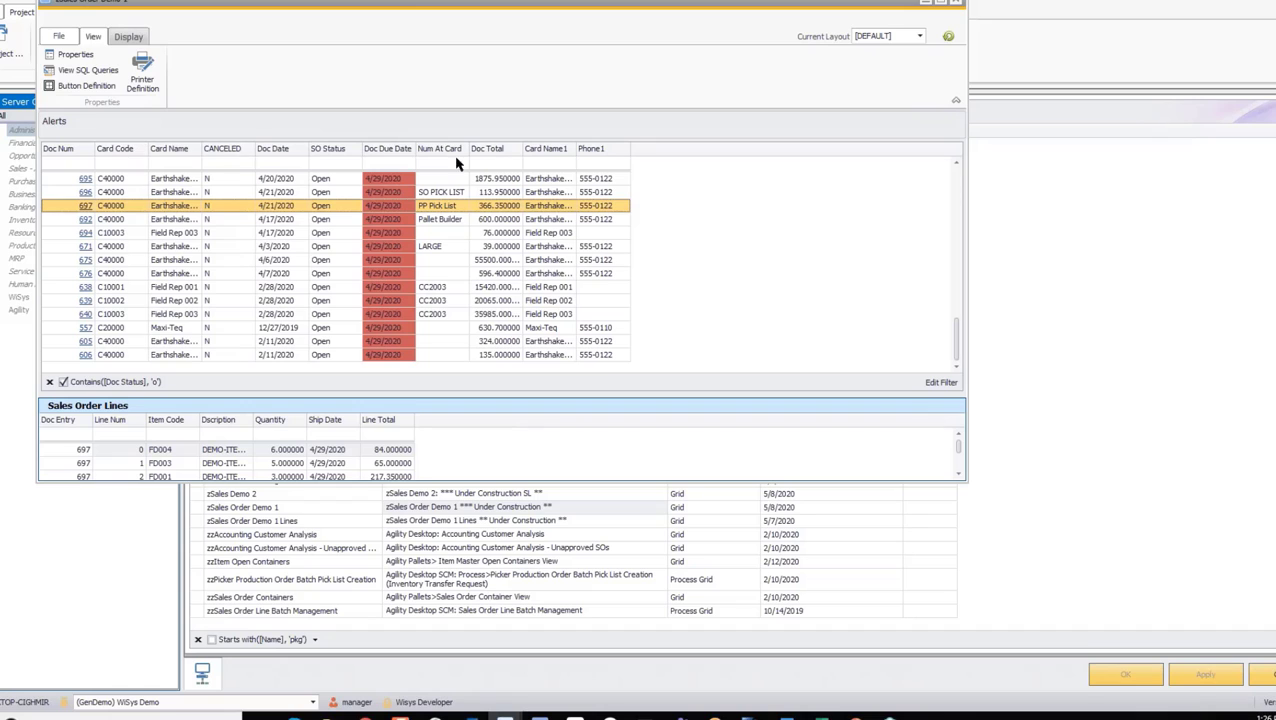
Change the Doc Total column heading to "Total" and format its values as dollar currency
right_click(493, 153)
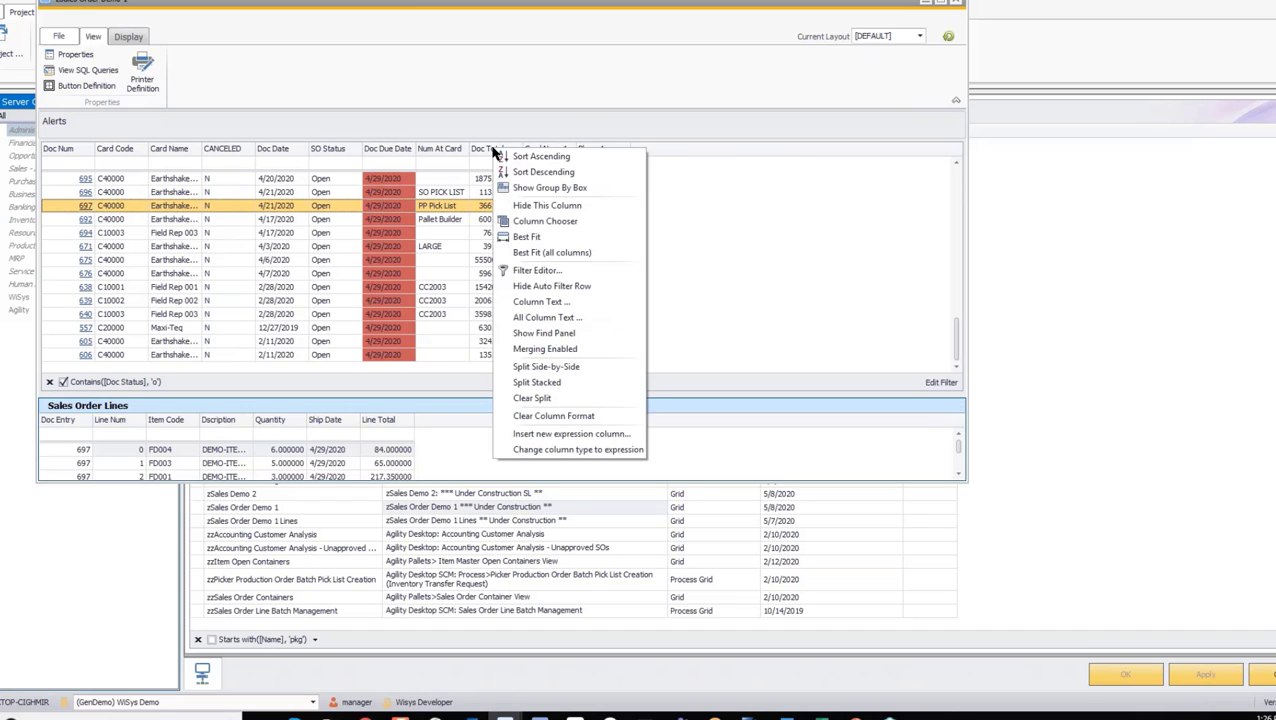
click(525, 303)
click(583, 308)
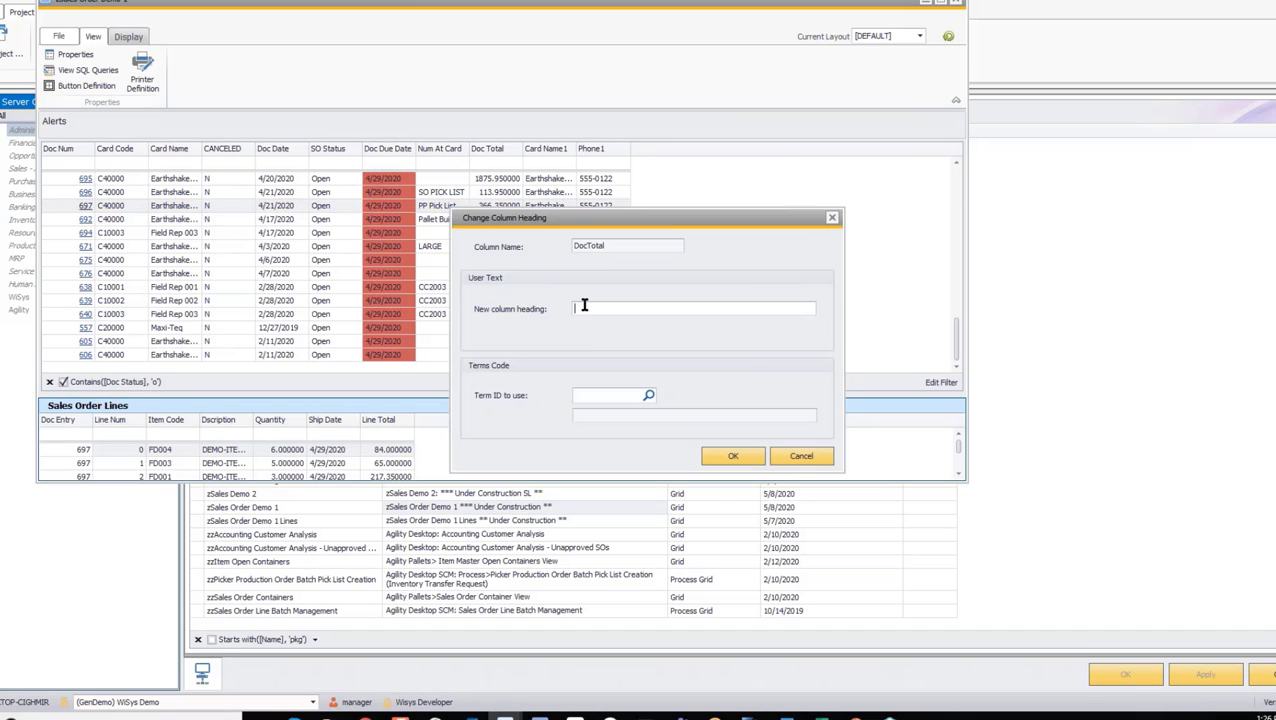
text(Total)
click(730, 456)
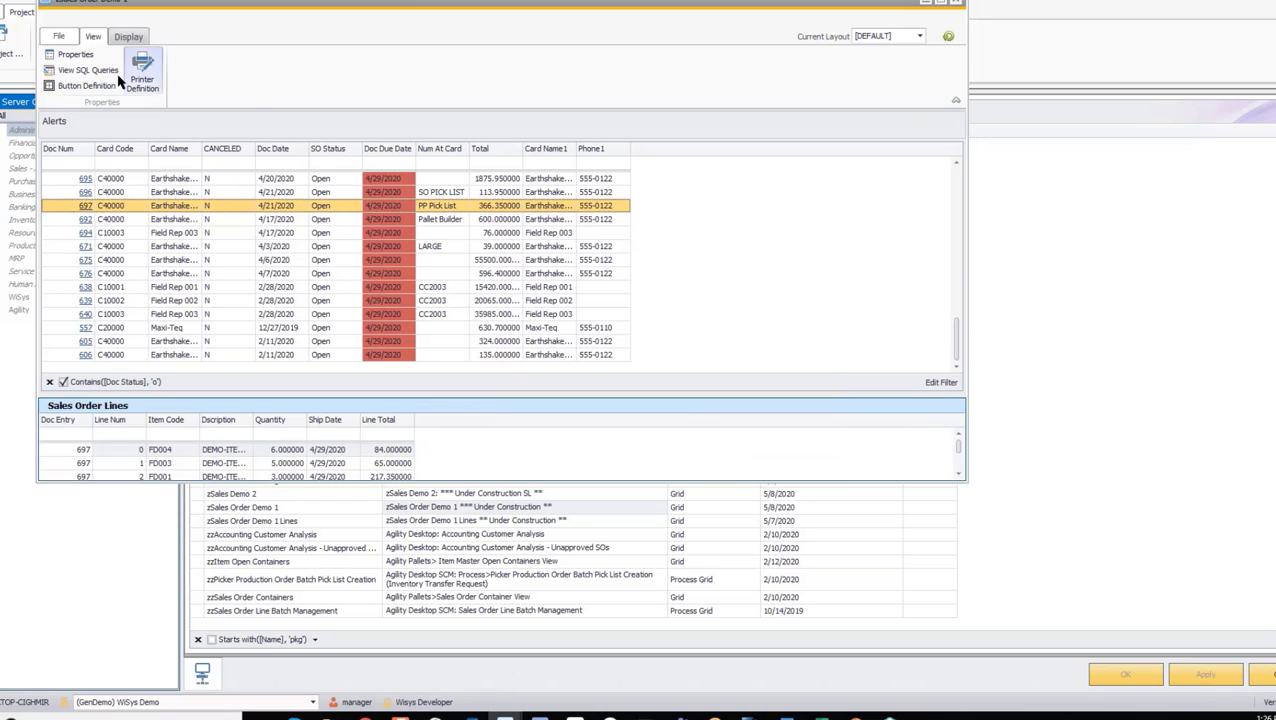
click(133, 38)
click(496, 179)
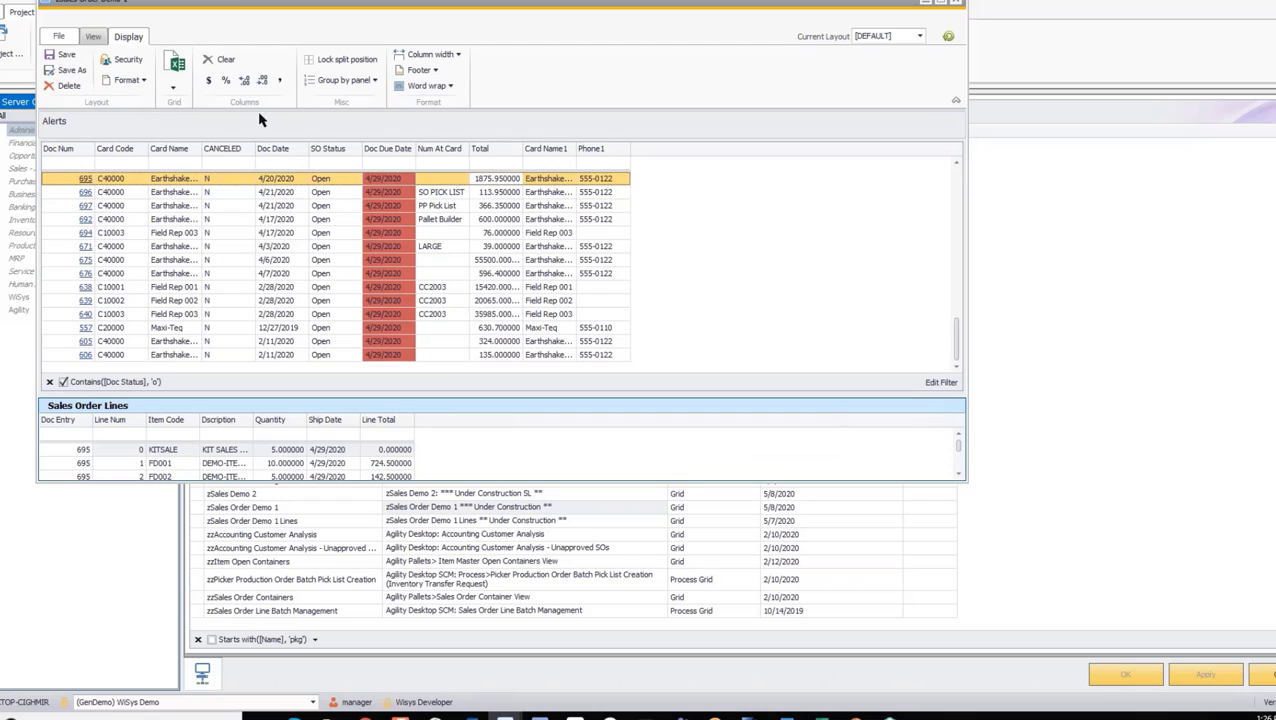
click(209, 81)
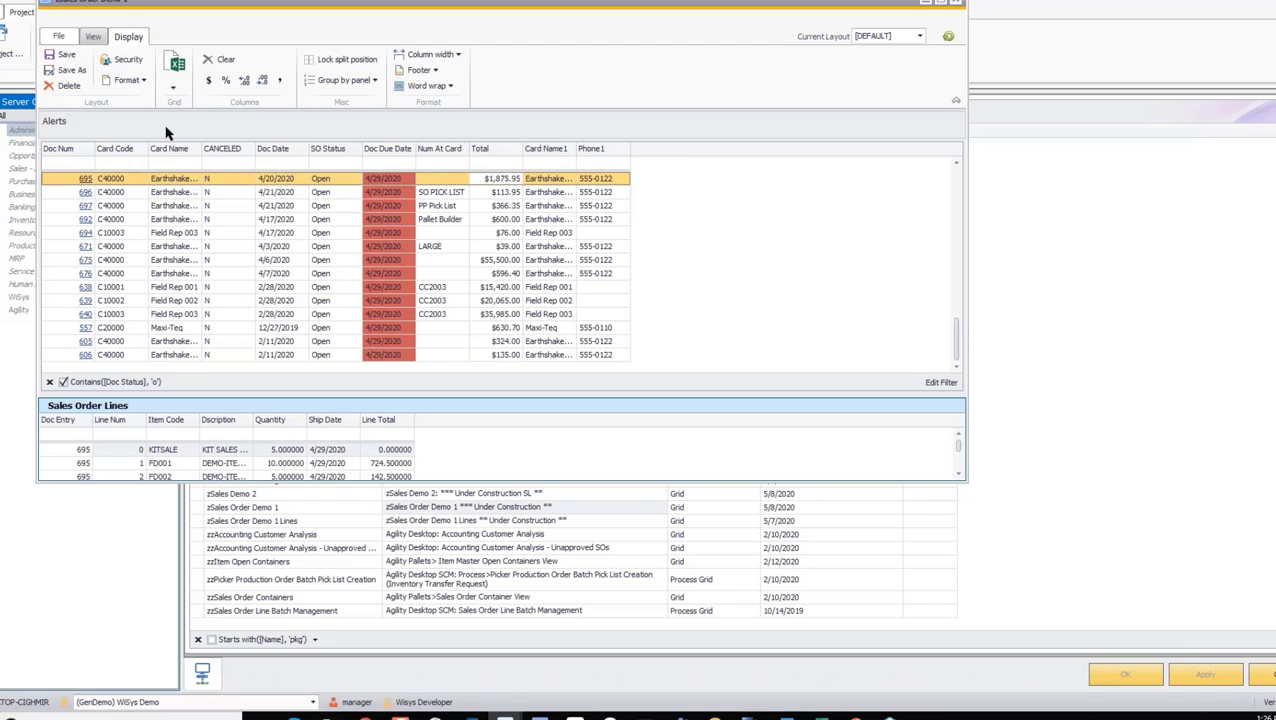
Show the group-by panel for both the Sales Order Lines and the order grid, and select order 605
click(367, 83)
click(362, 113)
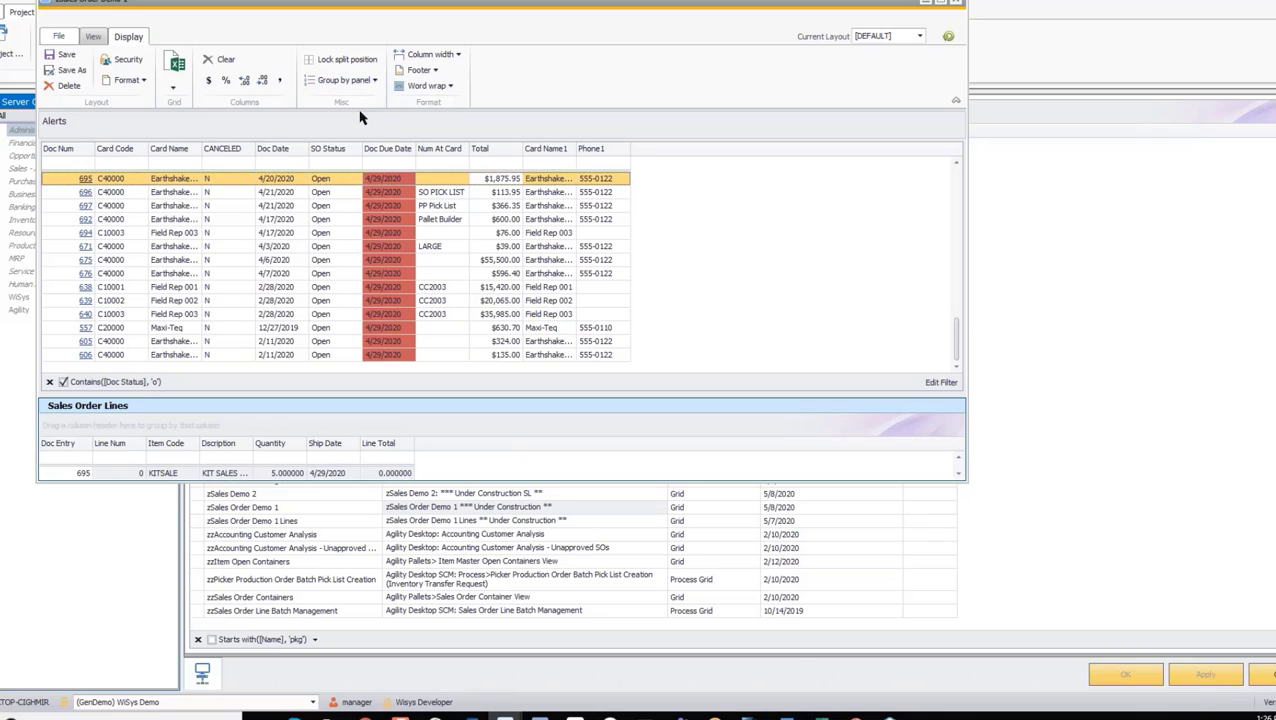
click(358, 83)
click(350, 97)
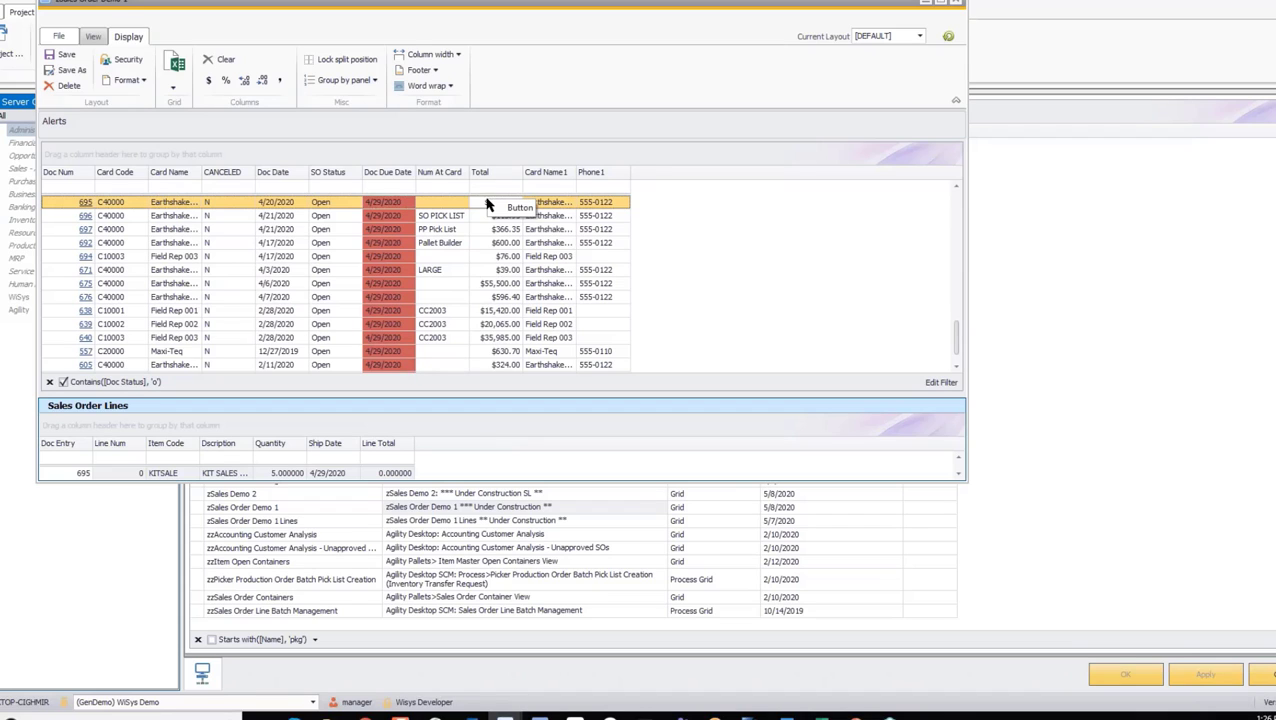
click(496, 338)
click(495, 365)
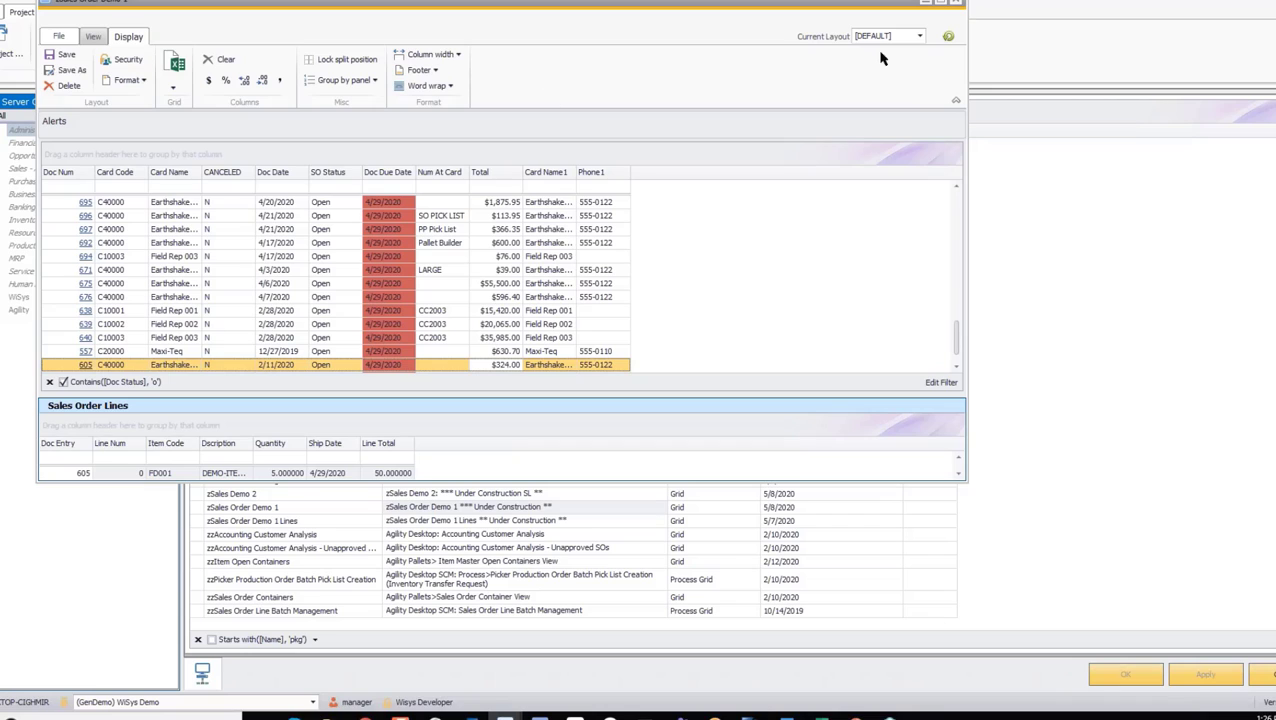
Save the customized grid as a new layout named CSRDEMO
click(68, 71)
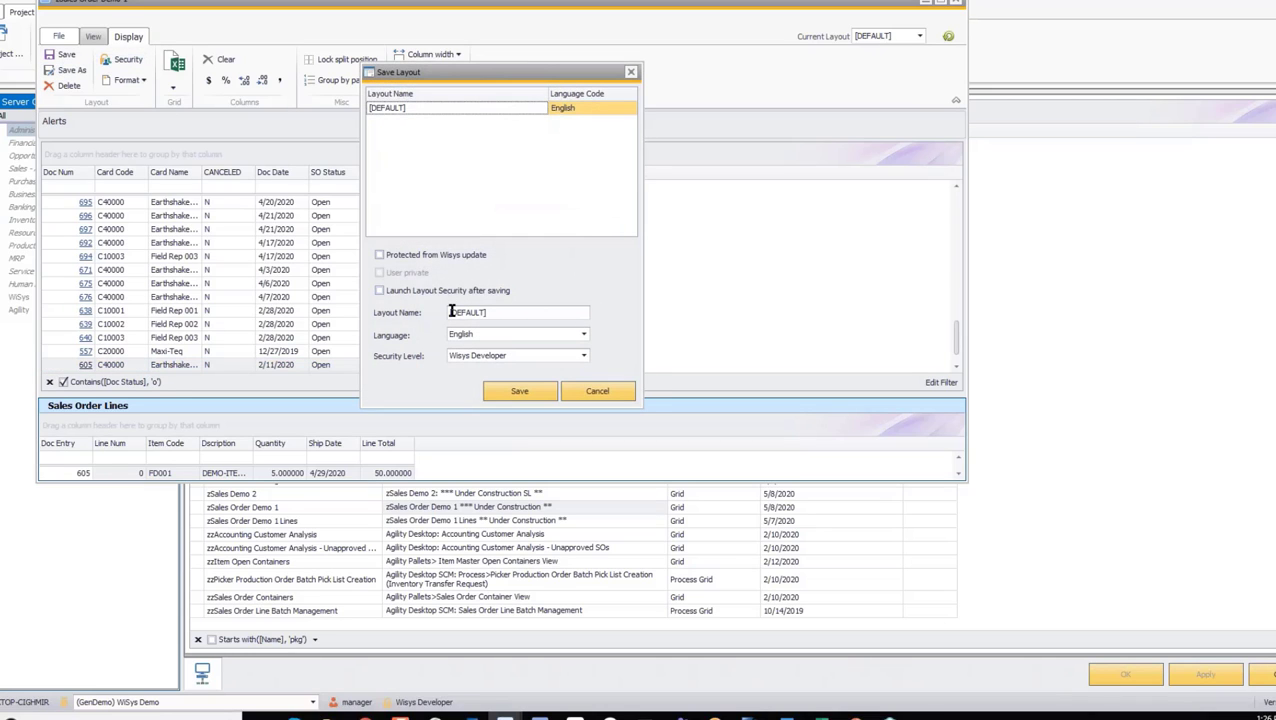
click(452, 309)
drag(507, 309, 401, 312)
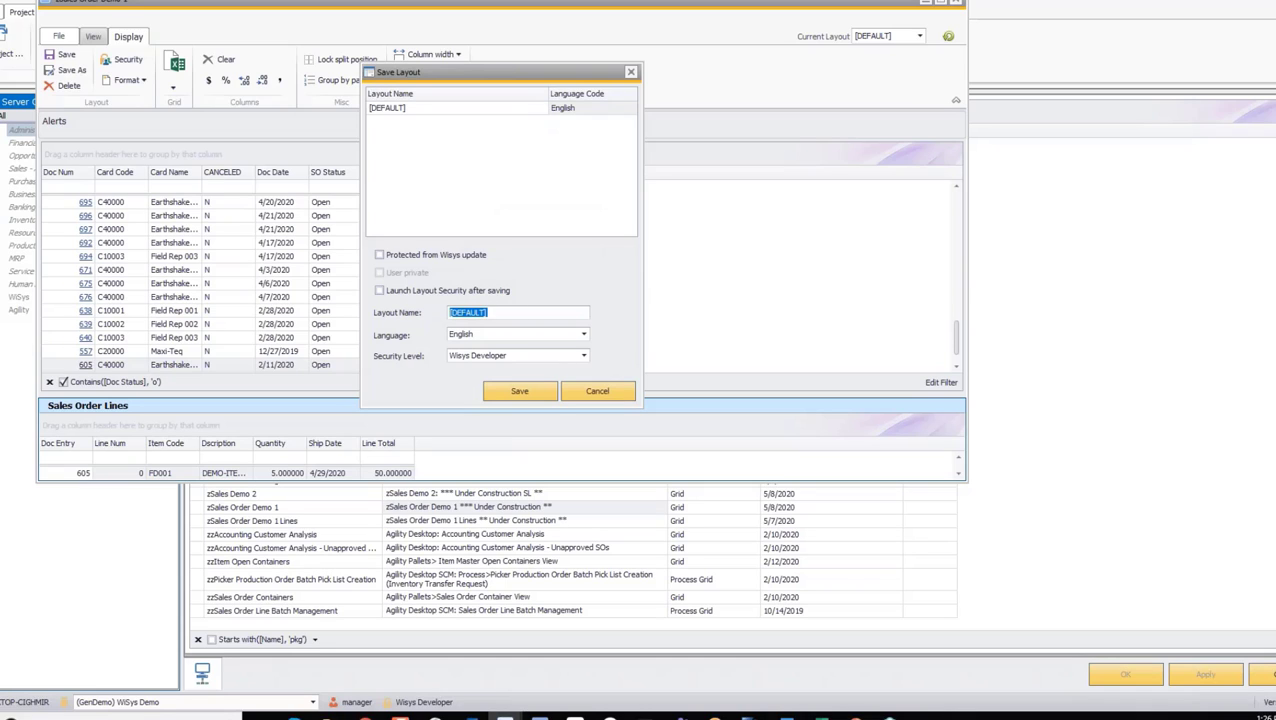
text(CSRDEMO)
key(Return)
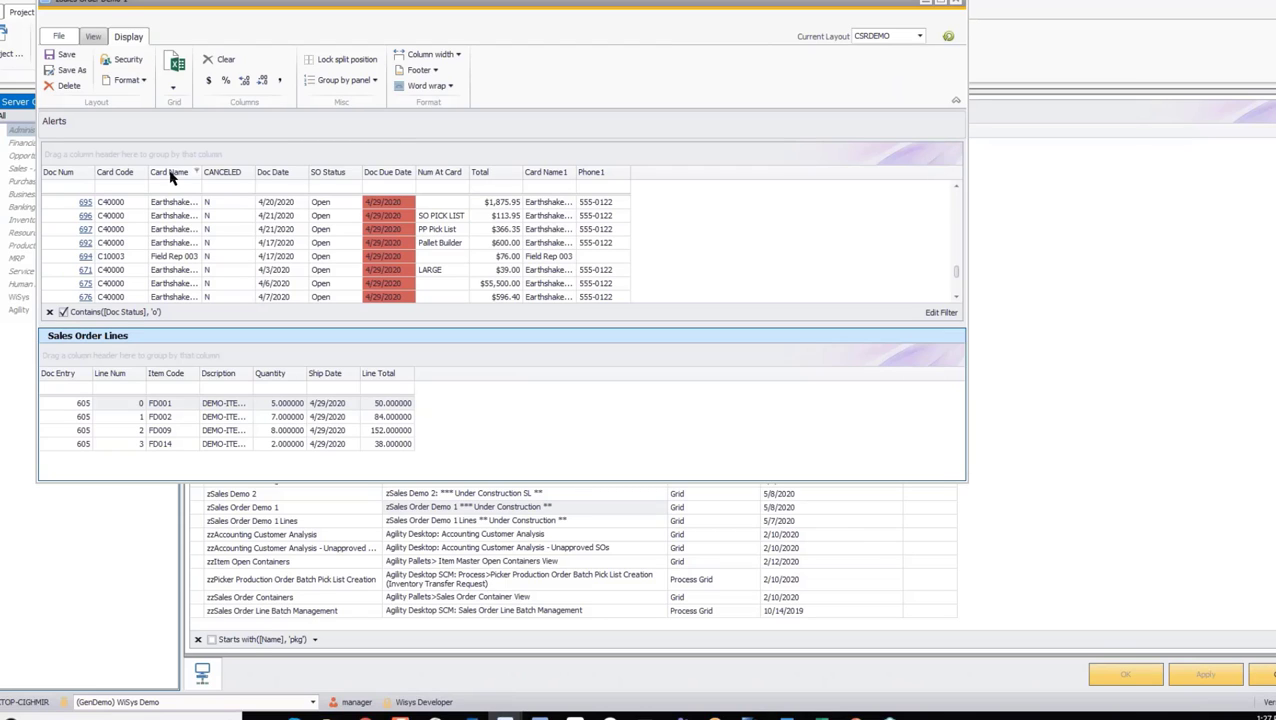
Group the orders by Card Name and enlarge the order pane to fit the customer groups
drag(169, 172, 50, 152)
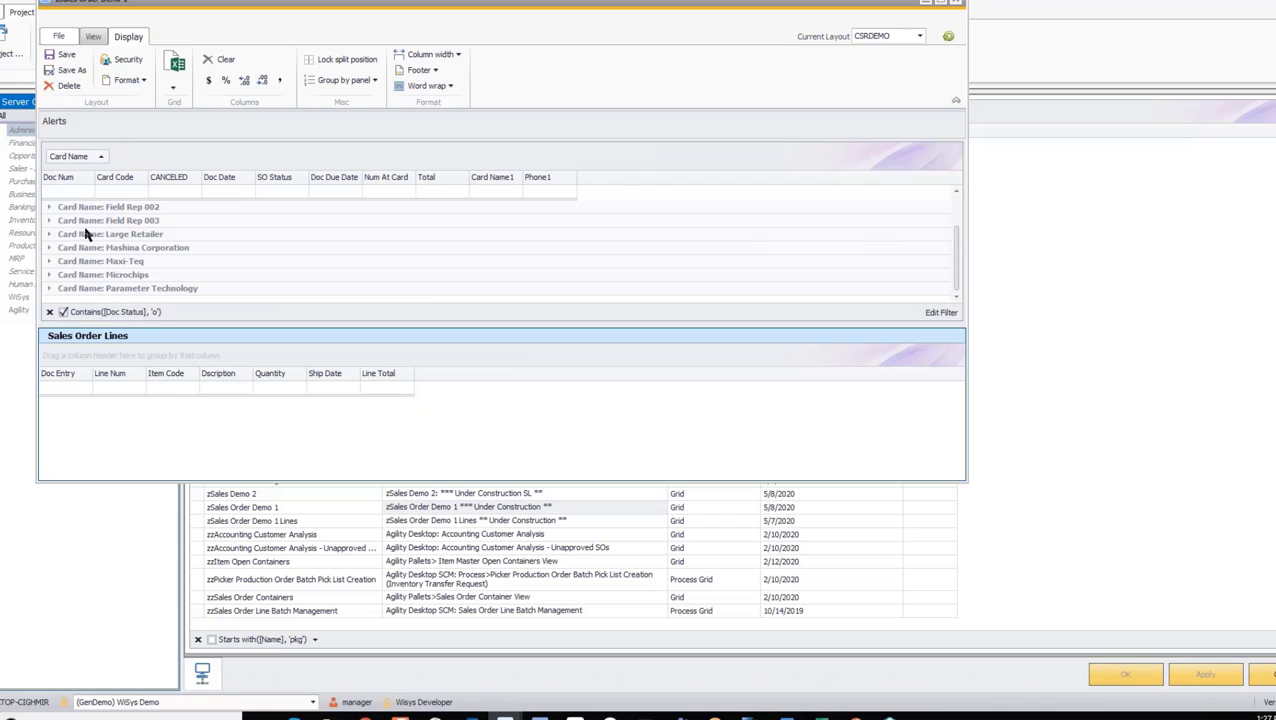
drag(117, 325, 115, 458)
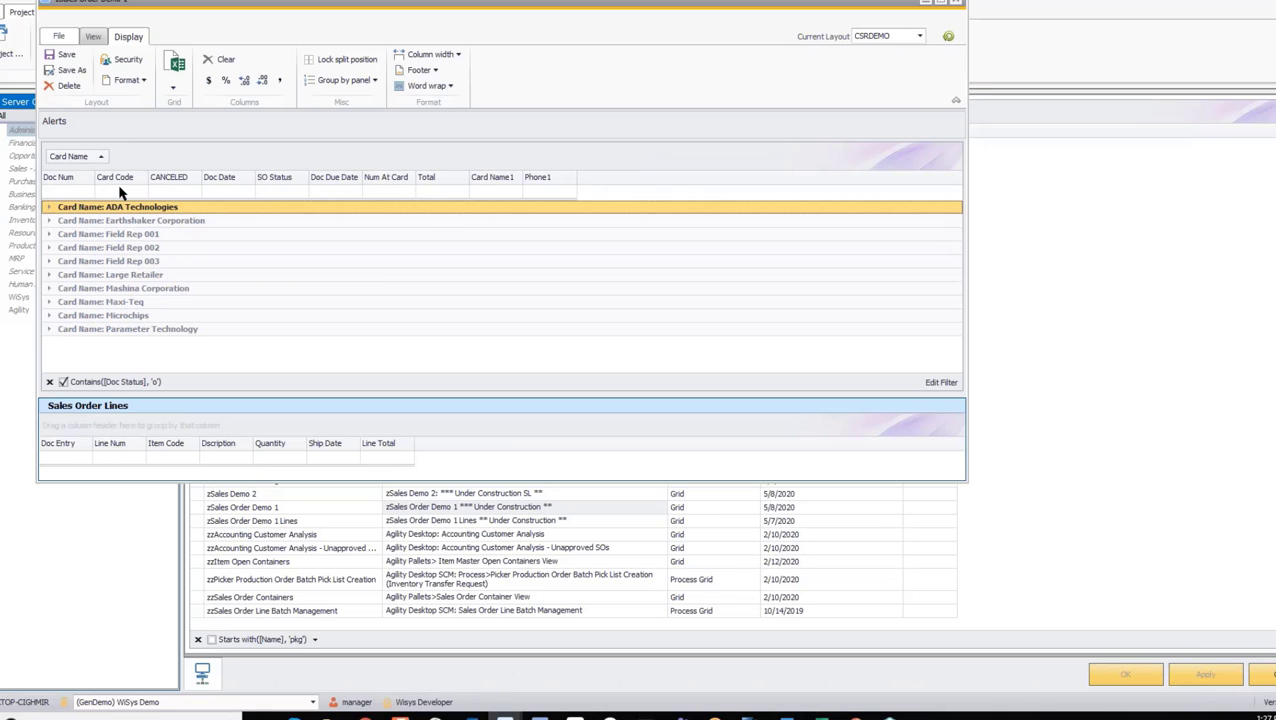
Expand the Earthshaker Corporation order group and save the updated grid to the CSRDEMO layout
click(50, 220)
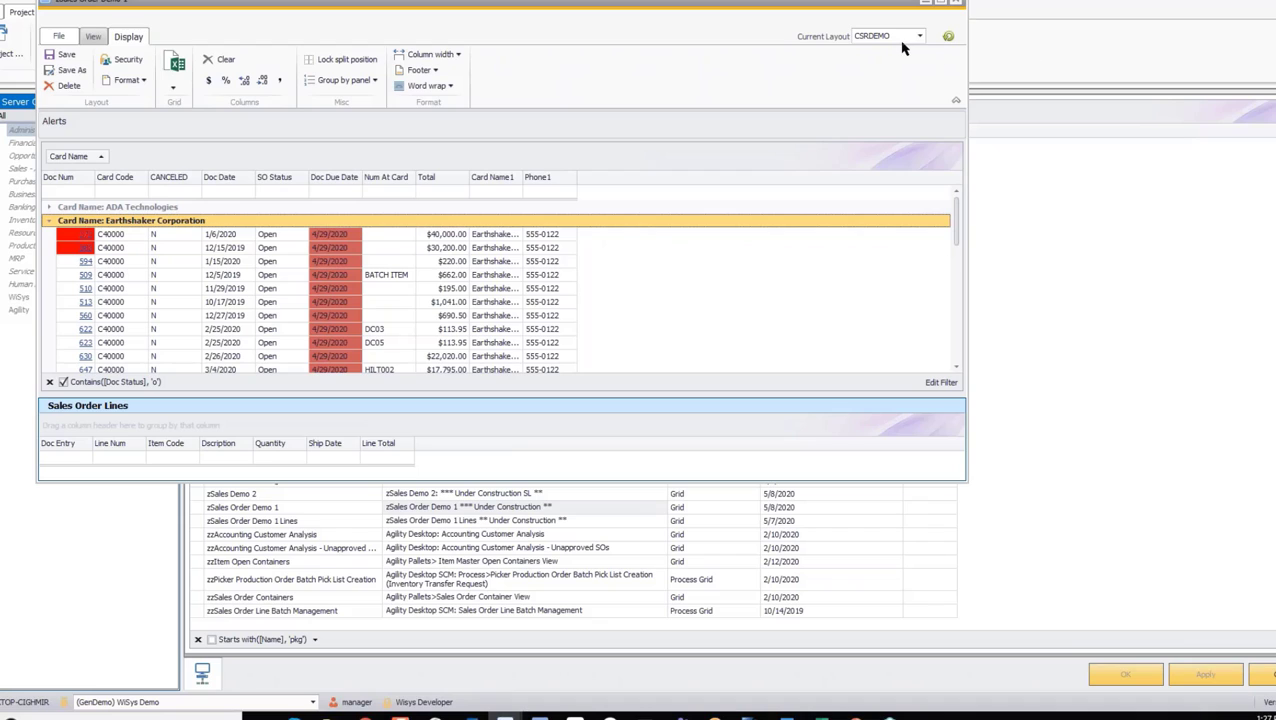
click(65, 57)
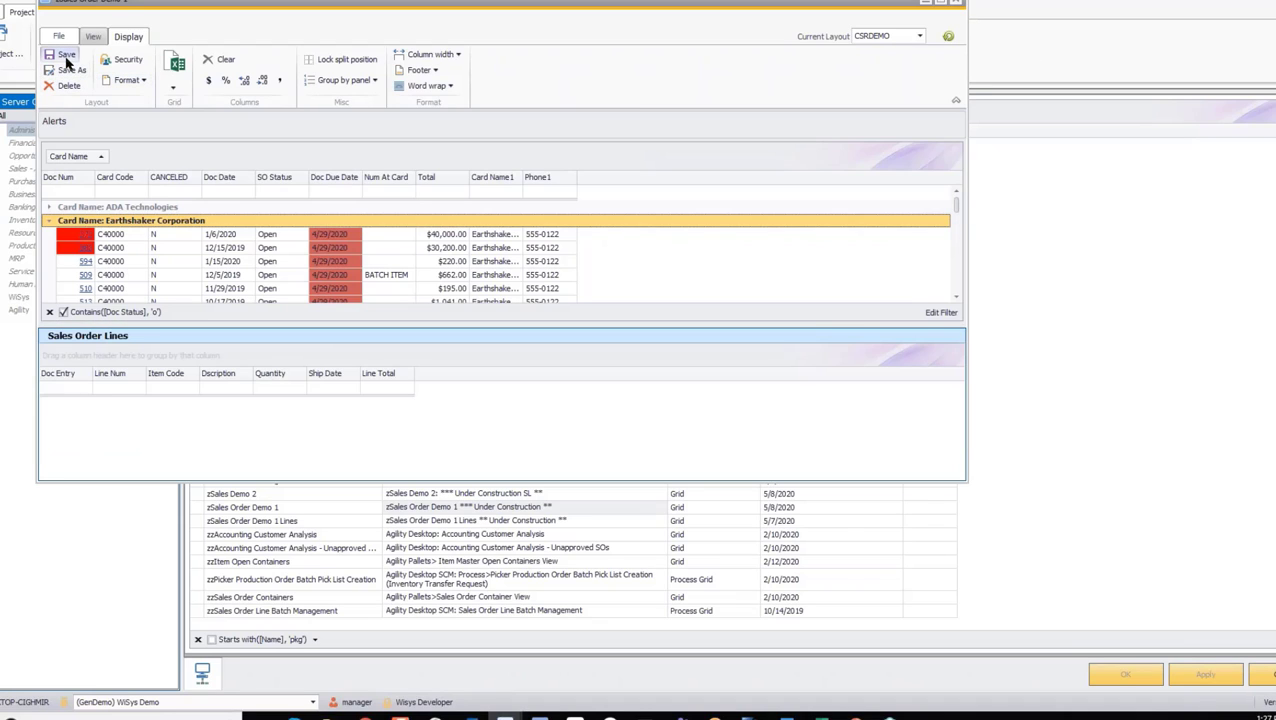
click(955, 5)
Open zSales Order Demo 1 for editing and display its button definitions for the Hyperlink location
right_click(270, 510)
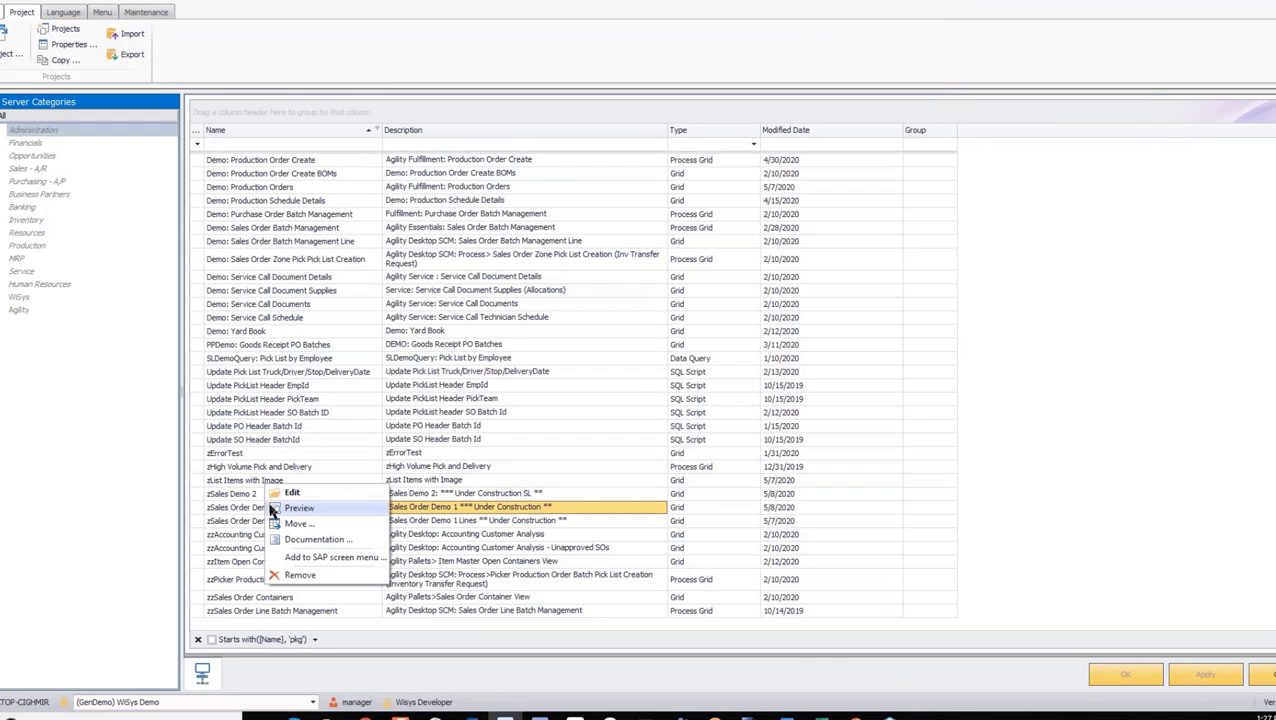
click(283, 494)
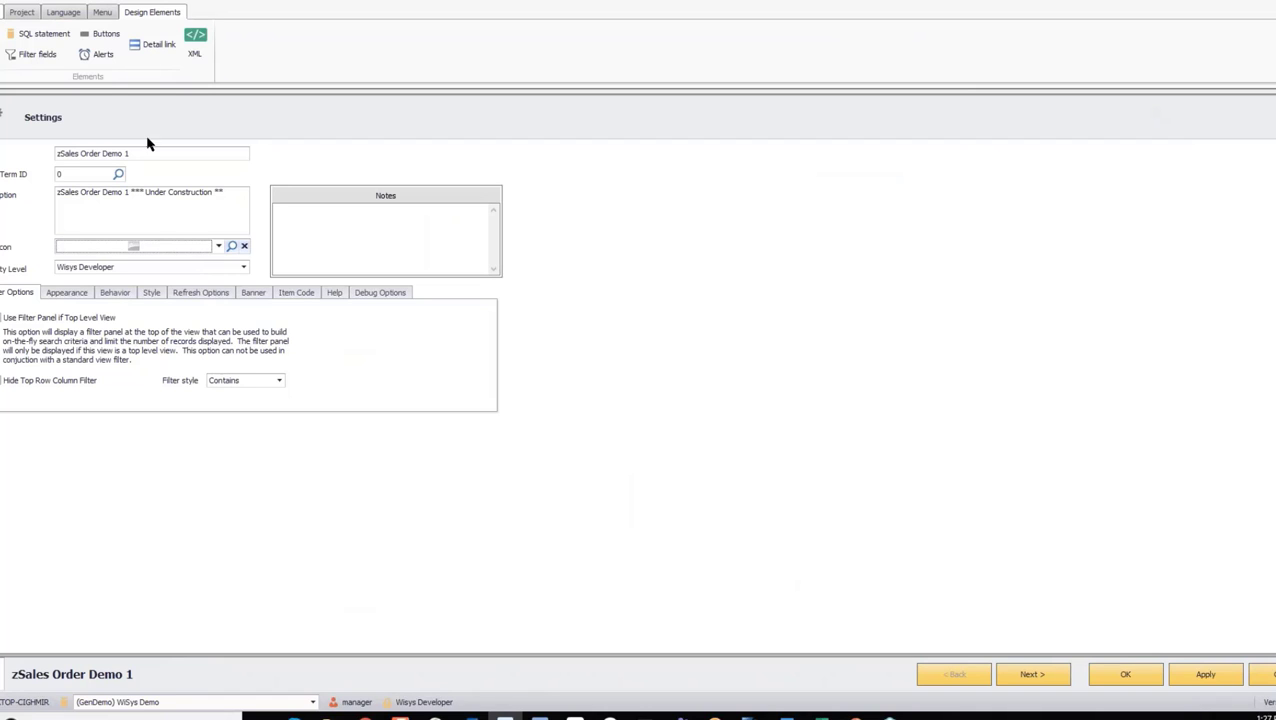
click(97, 36)
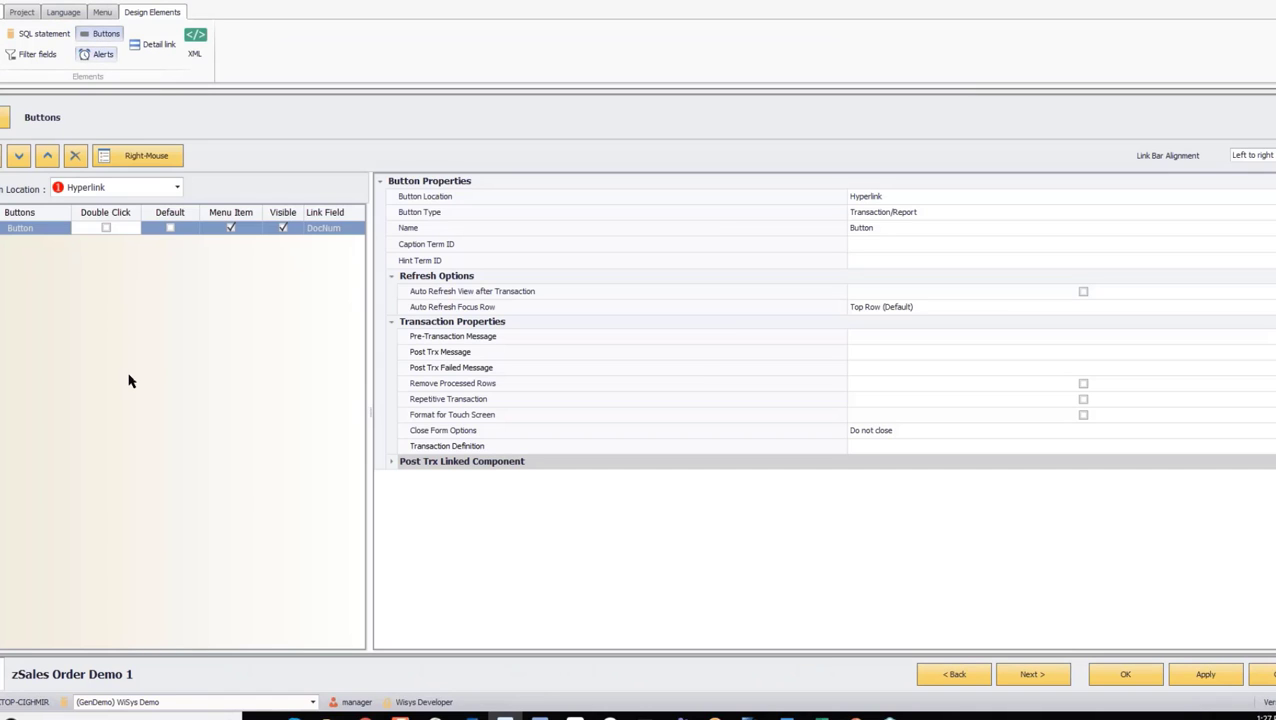
click(159, 189)
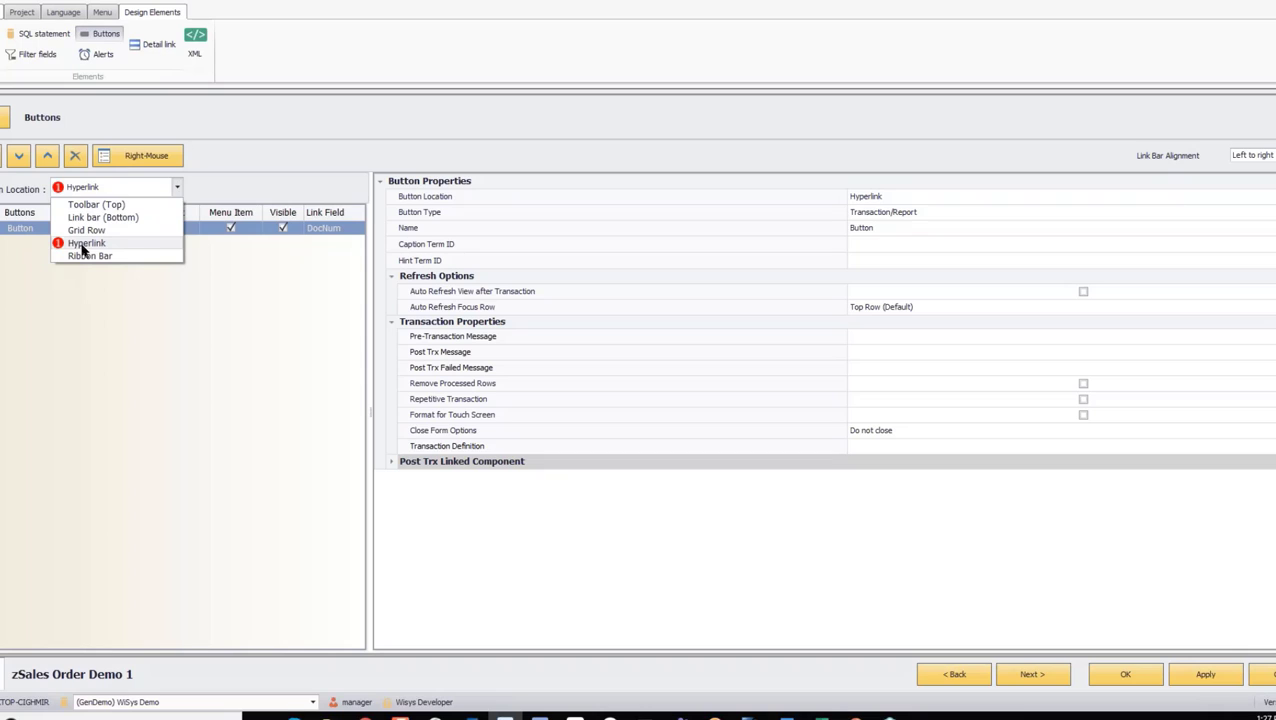
click(250, 147)
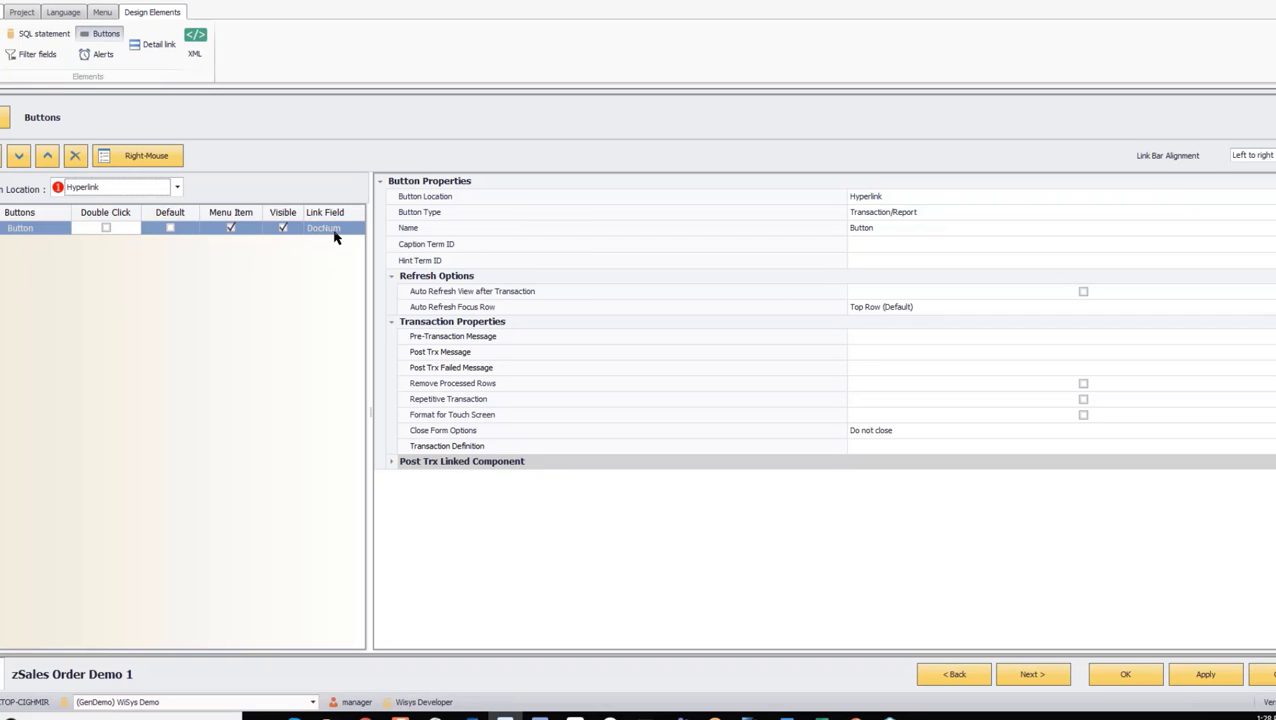
Add a second hyperlink button and set its link field to CardCode
click(0, 155)
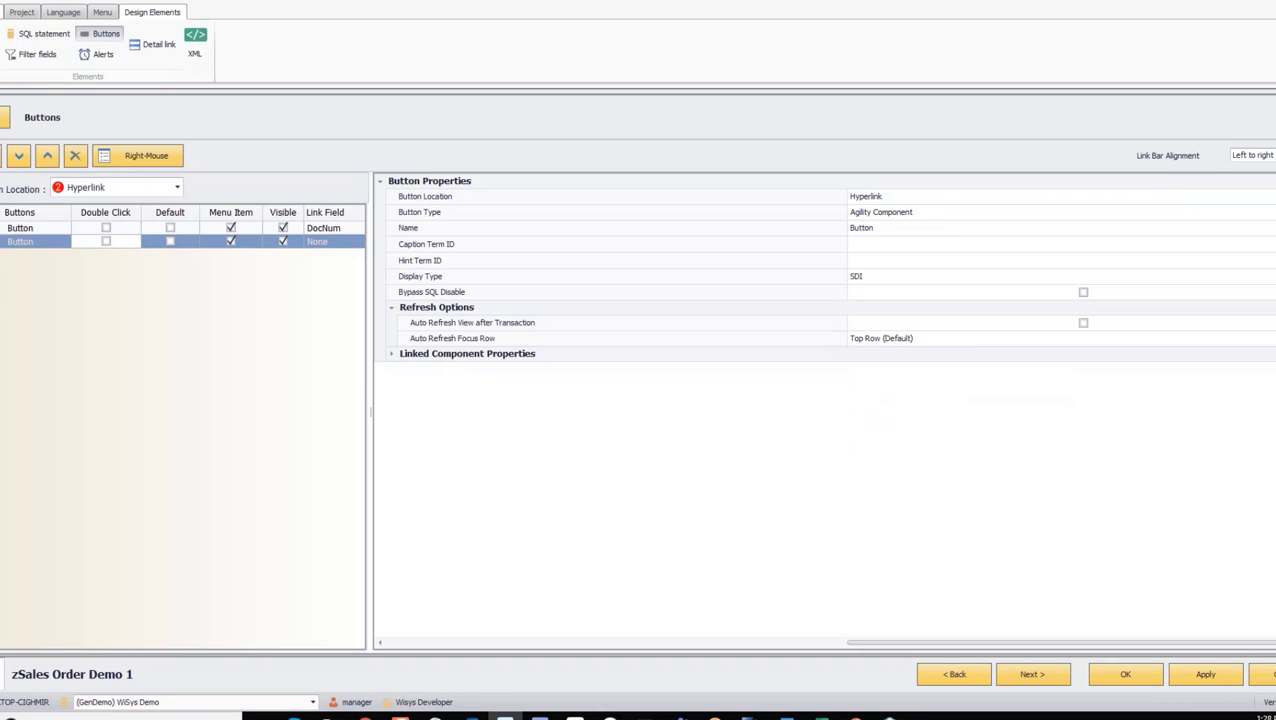
click(318, 242)
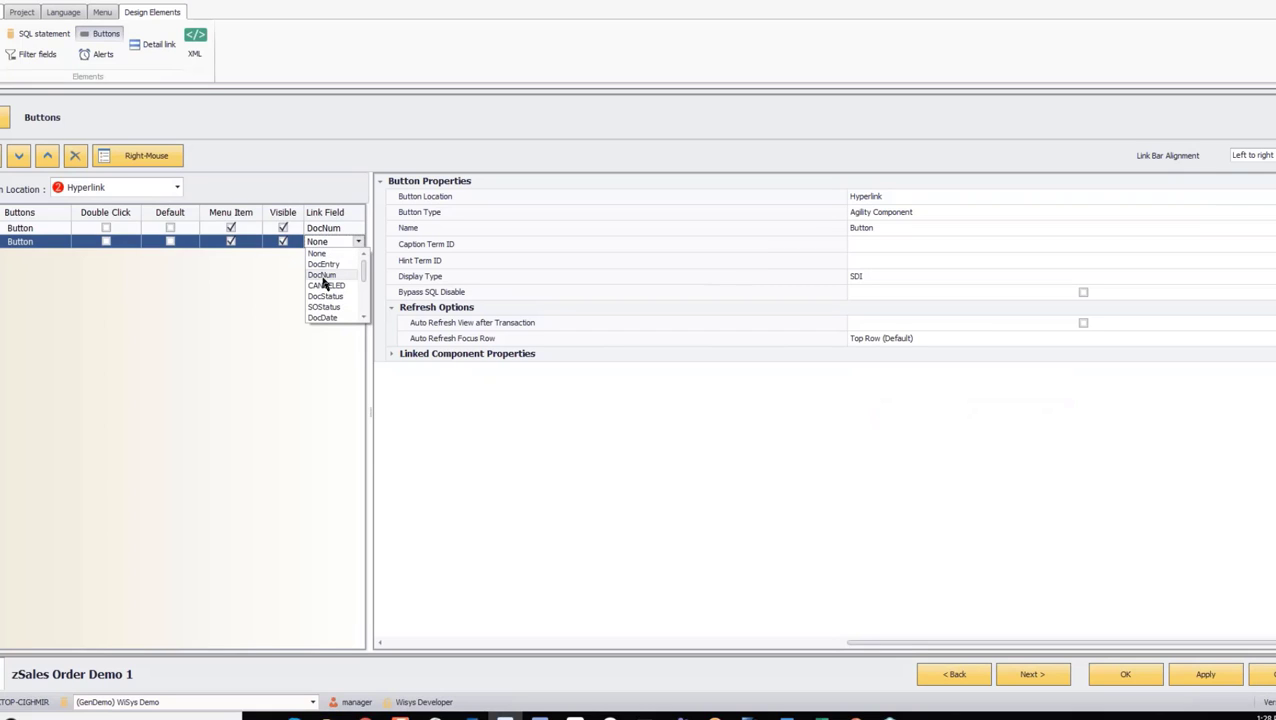
text(c)
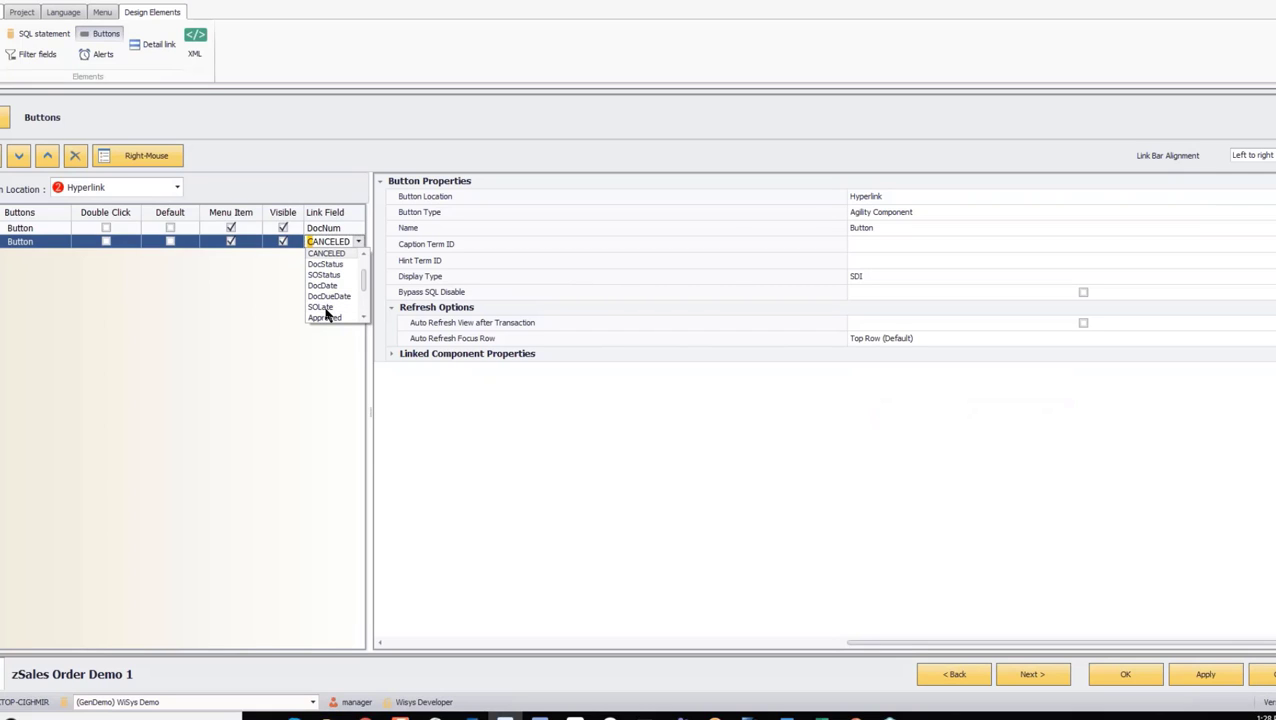
scroll(357, 304, down, 2)
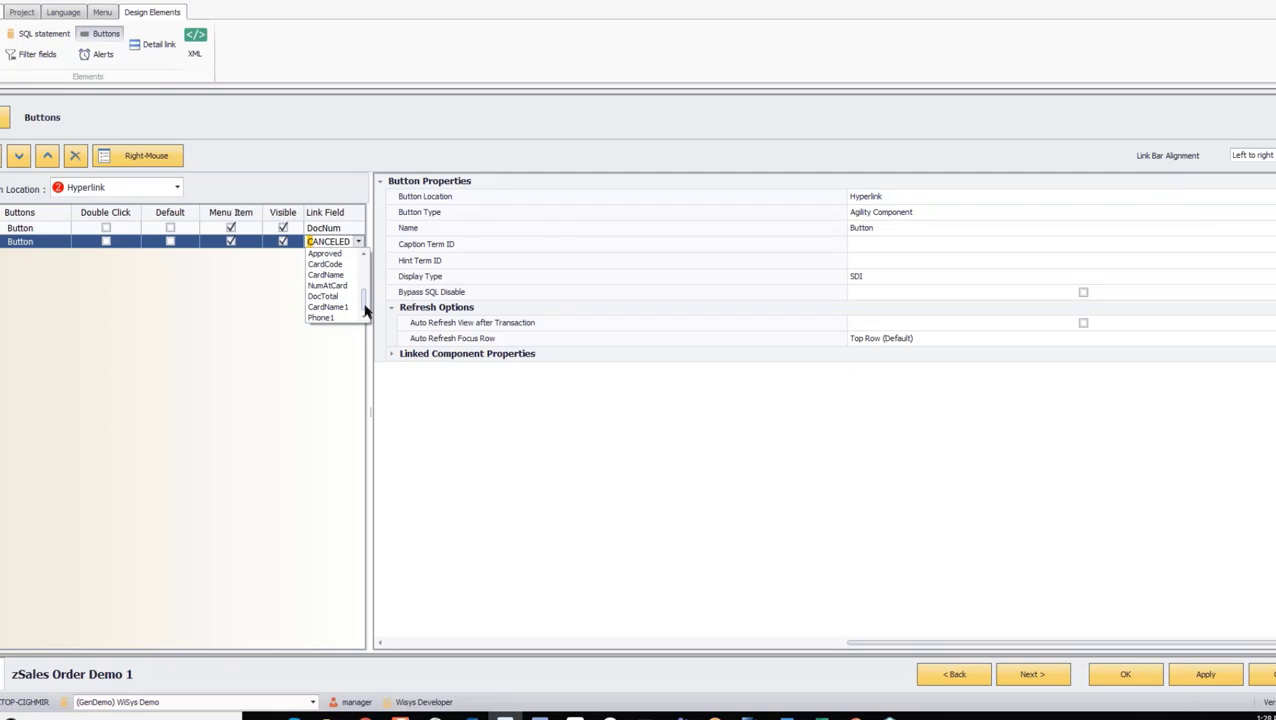
click(332, 265)
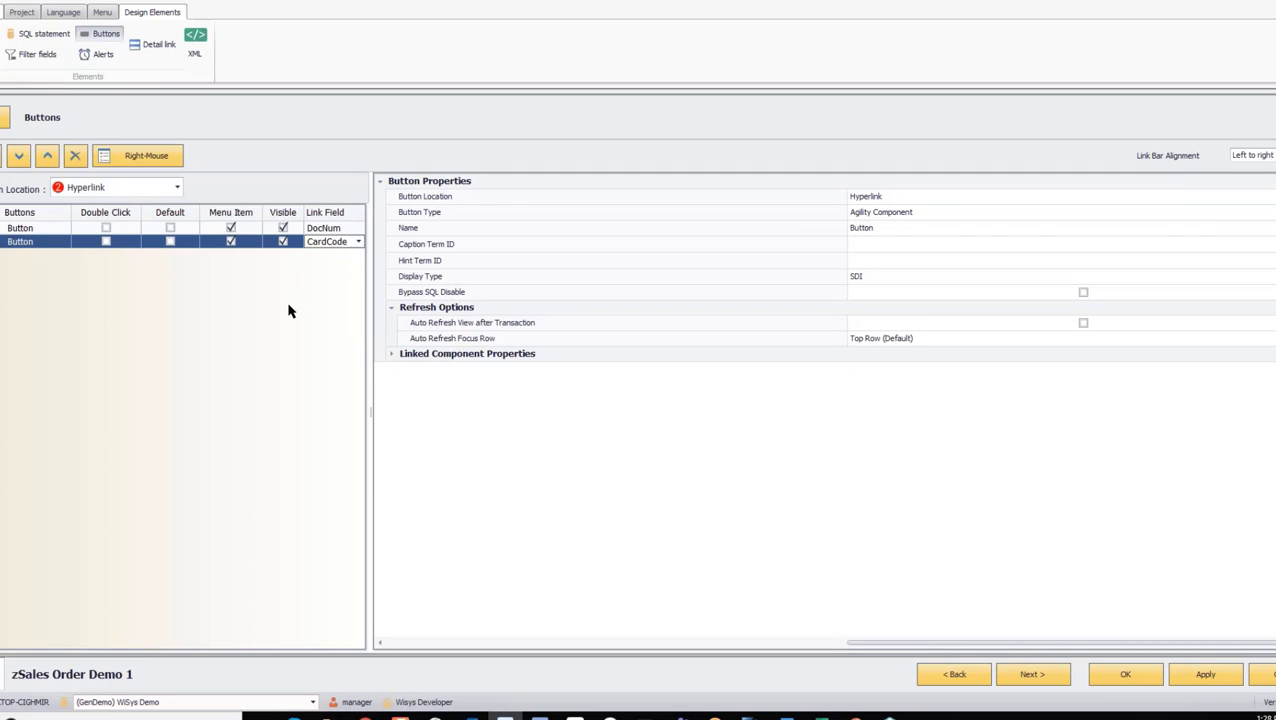
Set the CardCode button's type to Transaction/Report and open its transaction definition
click(953, 214)
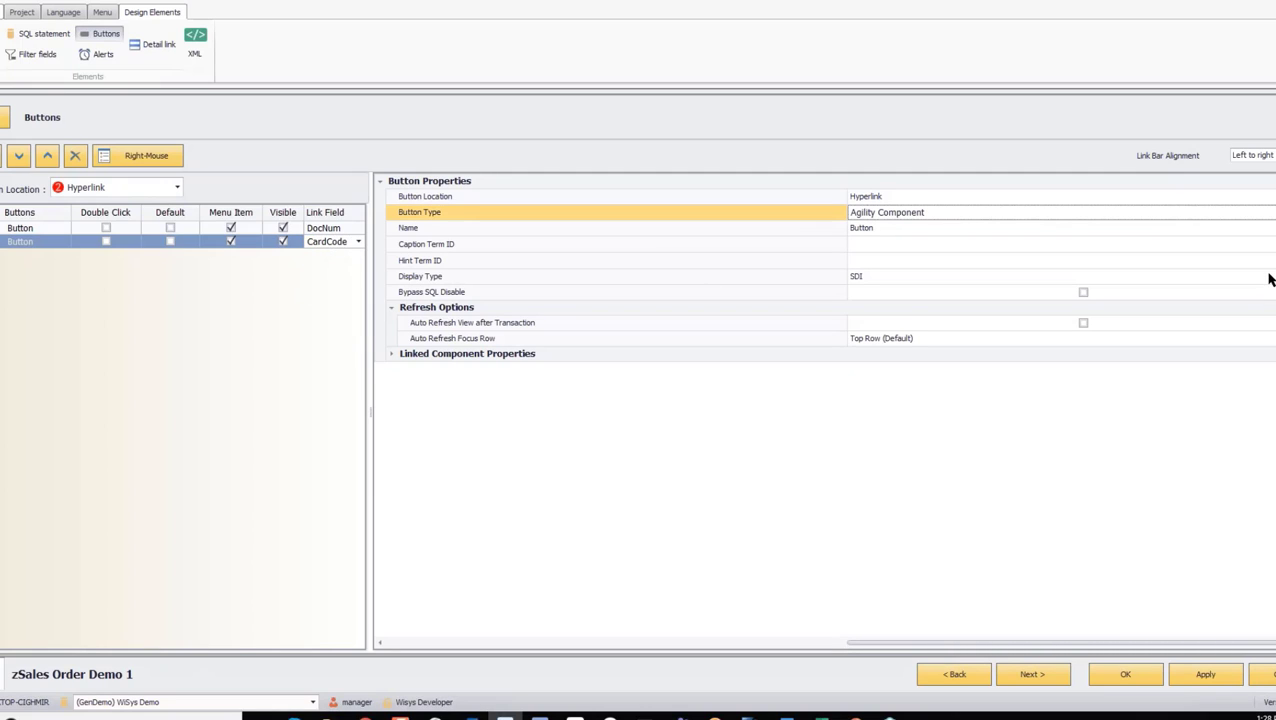
click(1143, 216)
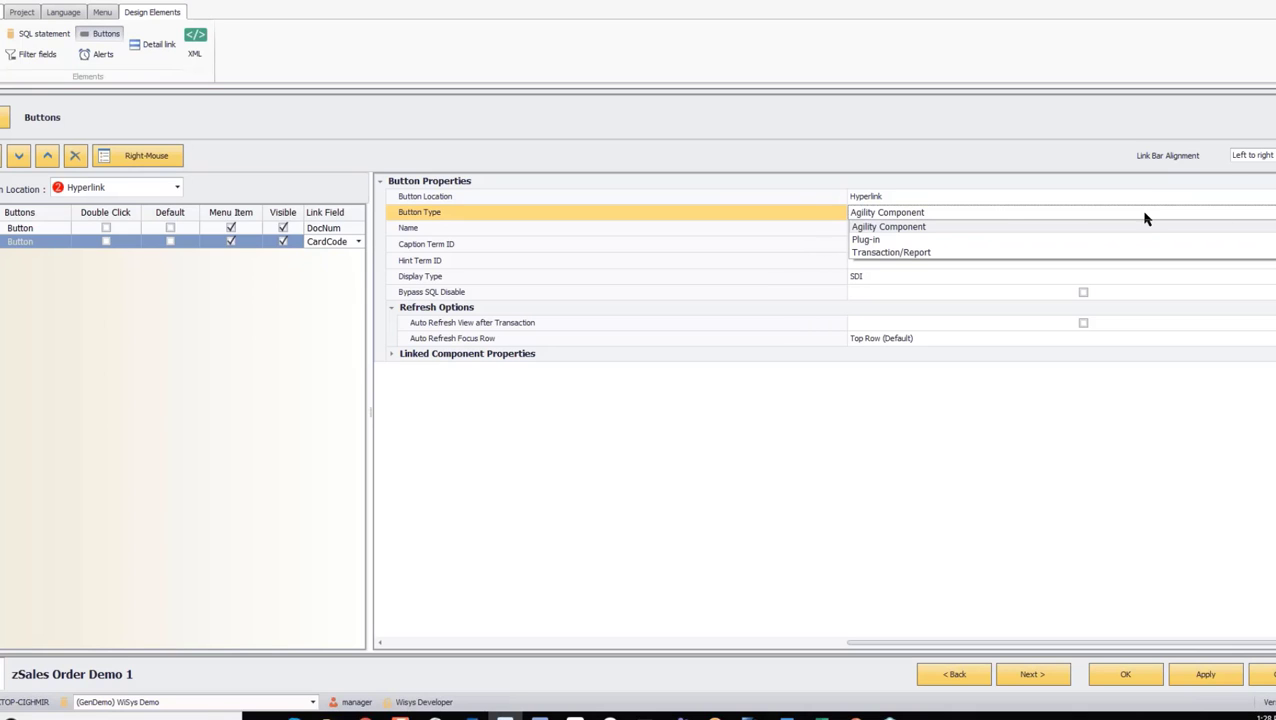
click(902, 252)
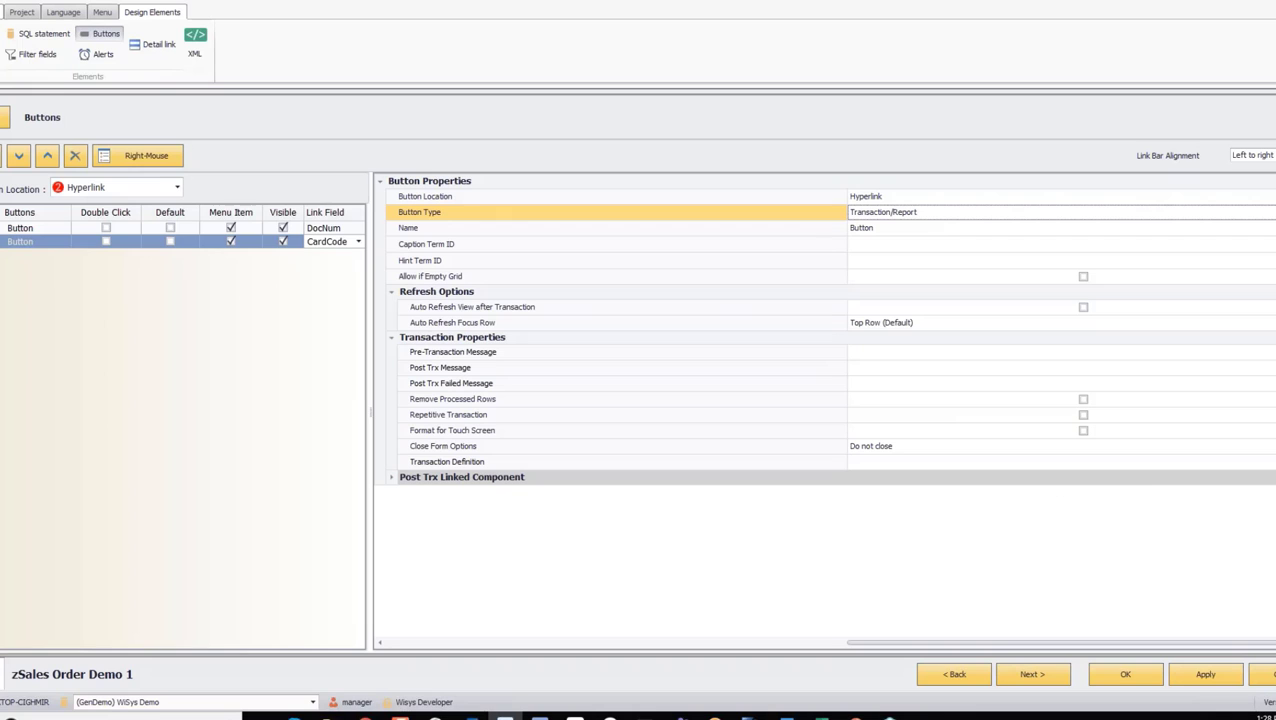
click(1109, 462)
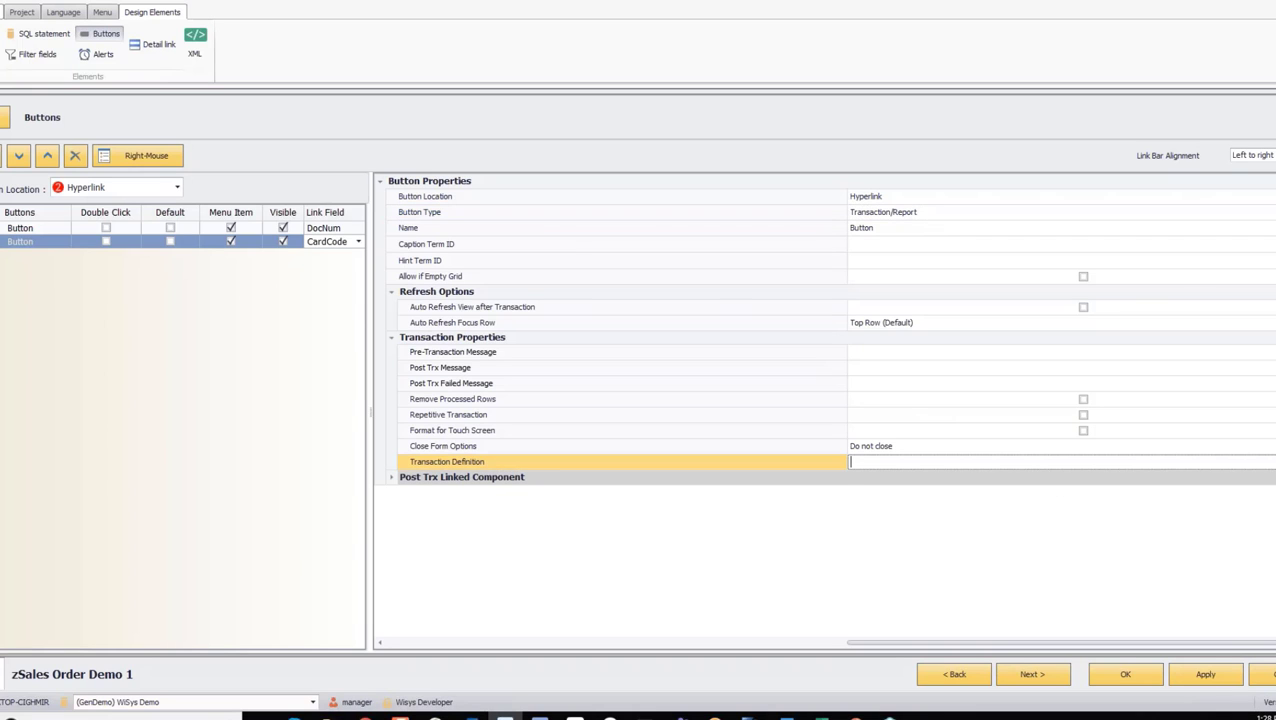
click(1272, 462)
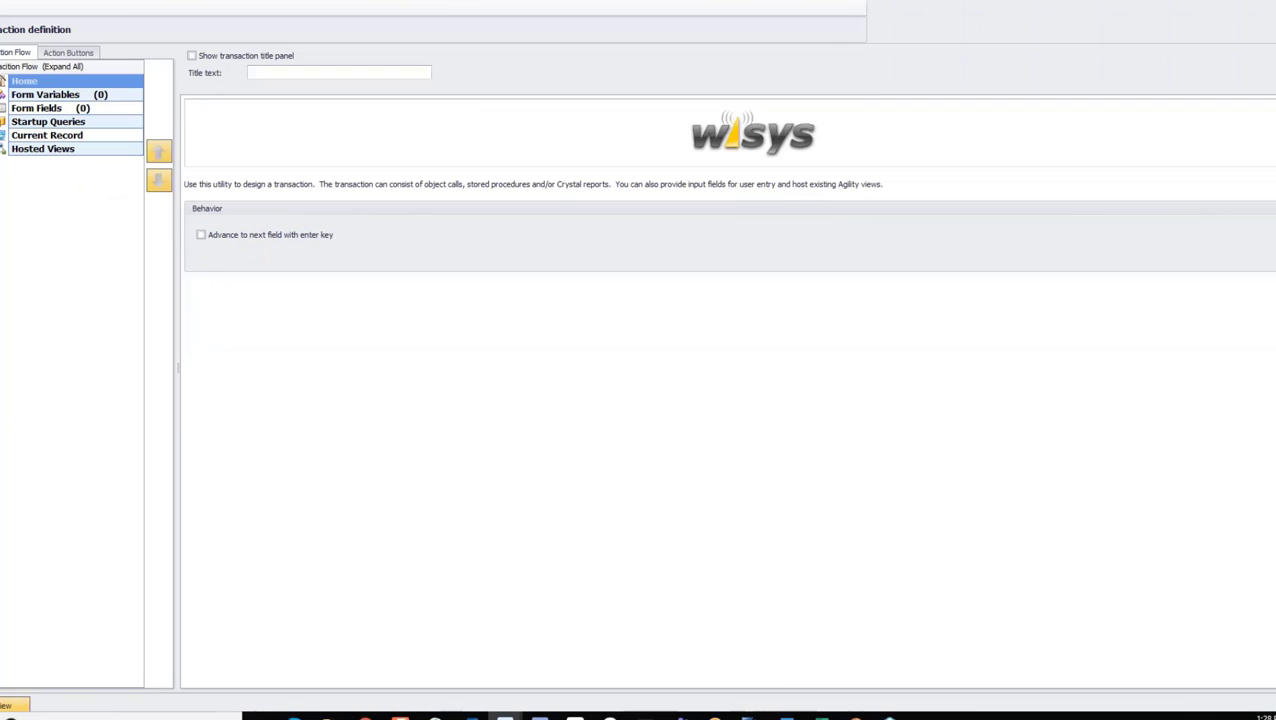
Add the B1 Launch Form transaction under Current Record, filtering names by "b1", and set iFormID's value source to View
click(26, 135)
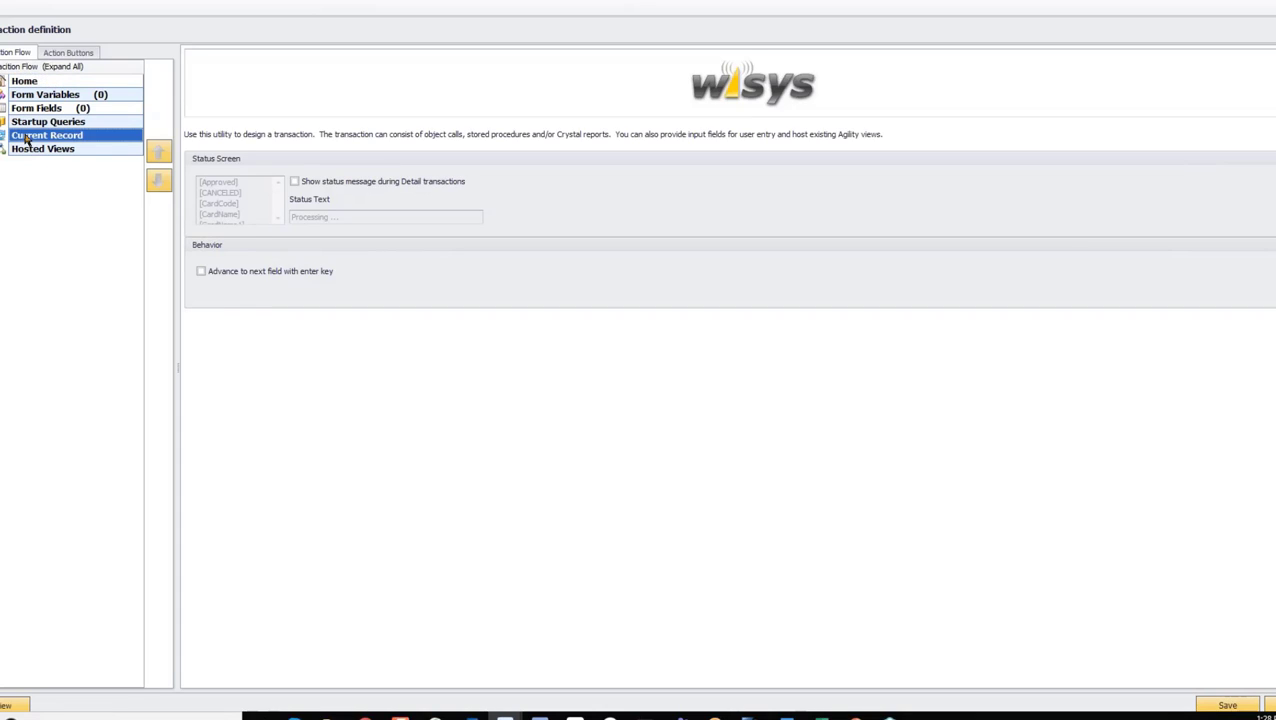
right_click(27, 140)
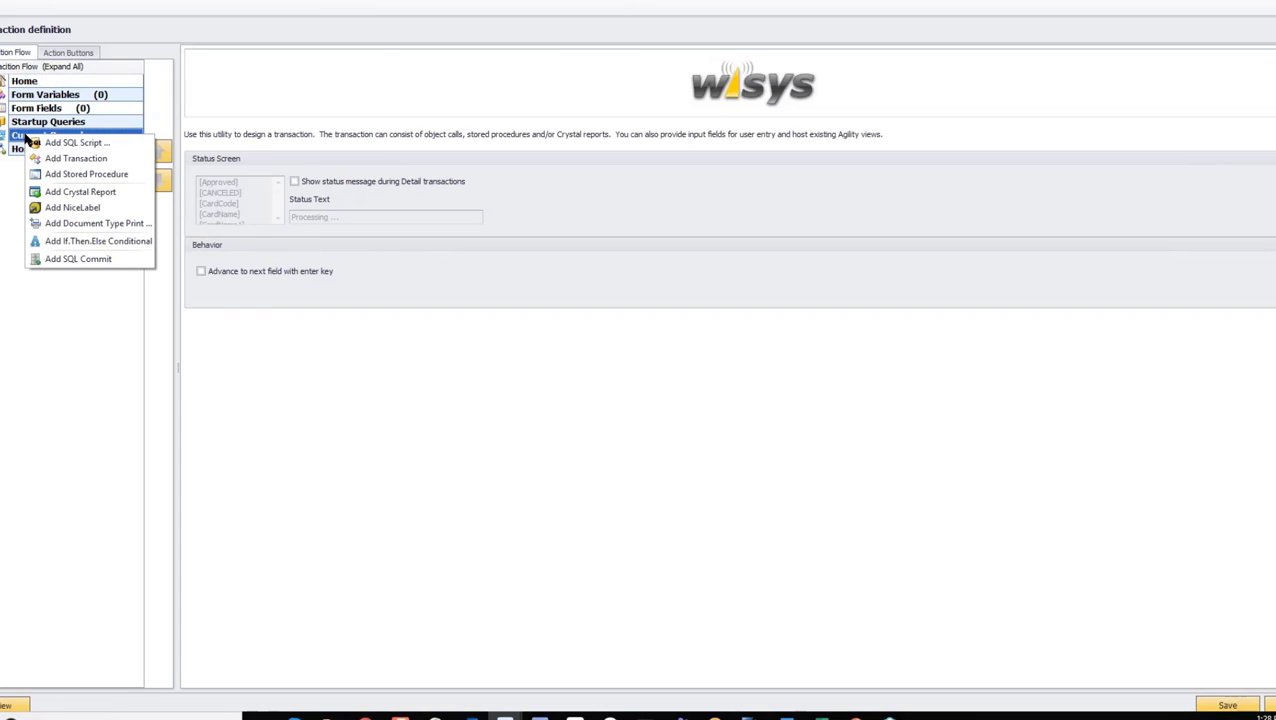
click(46, 160)
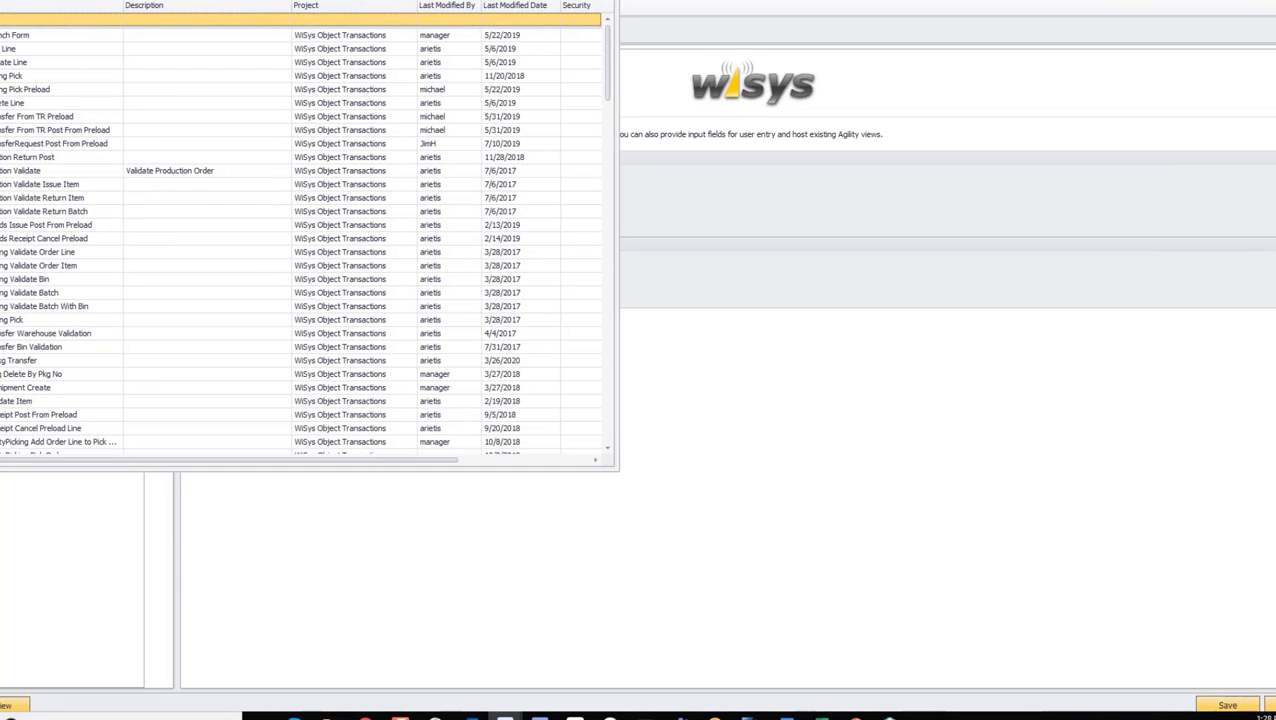
click(20, 20)
text(b)
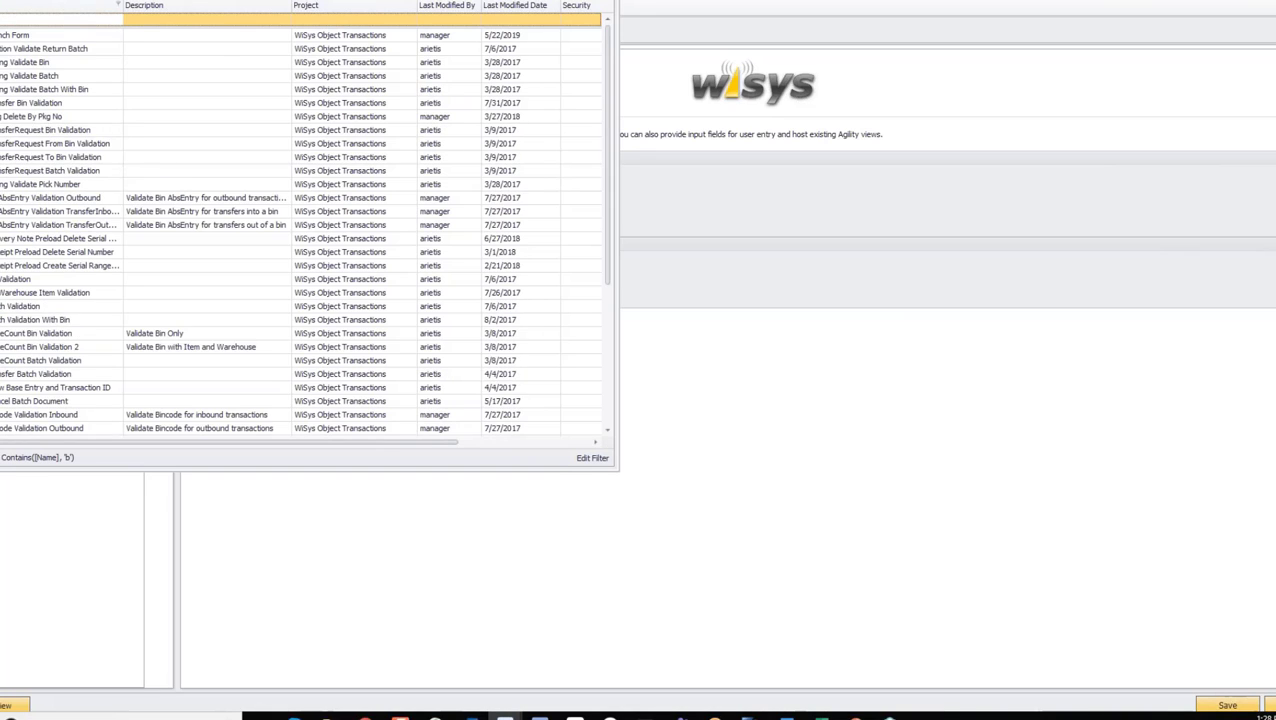
text(1)
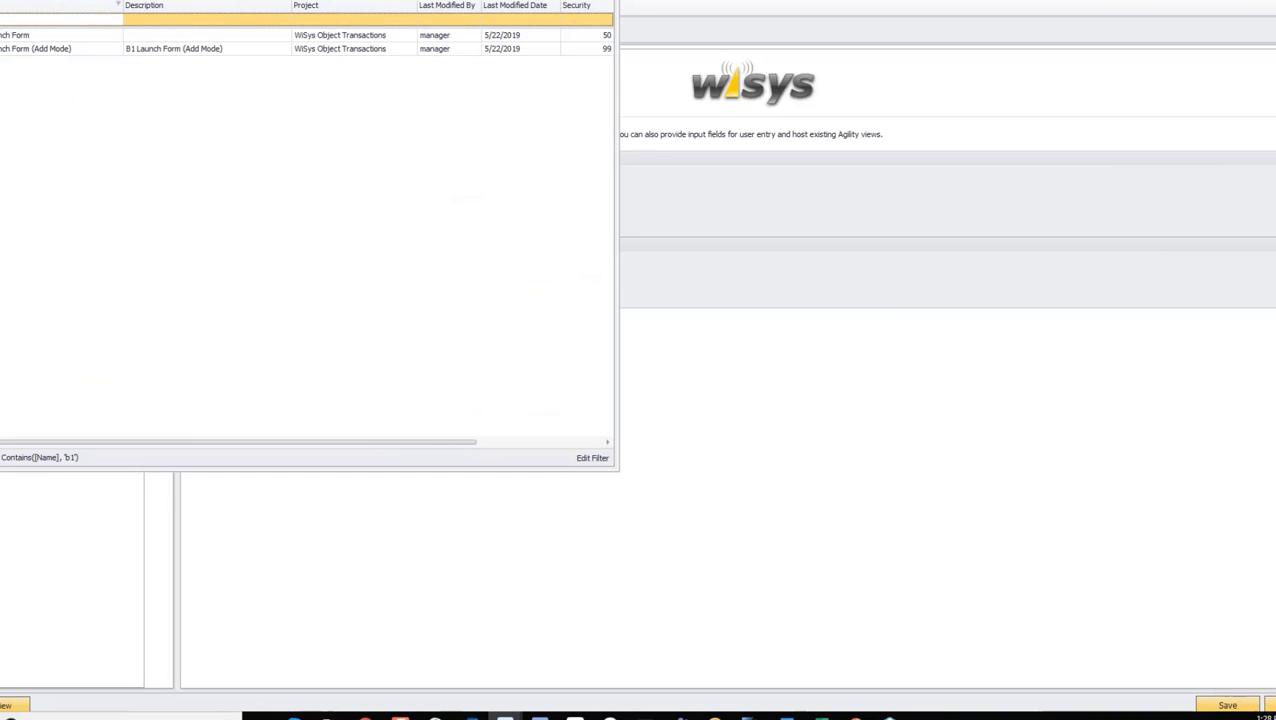
double_click(10, 38)
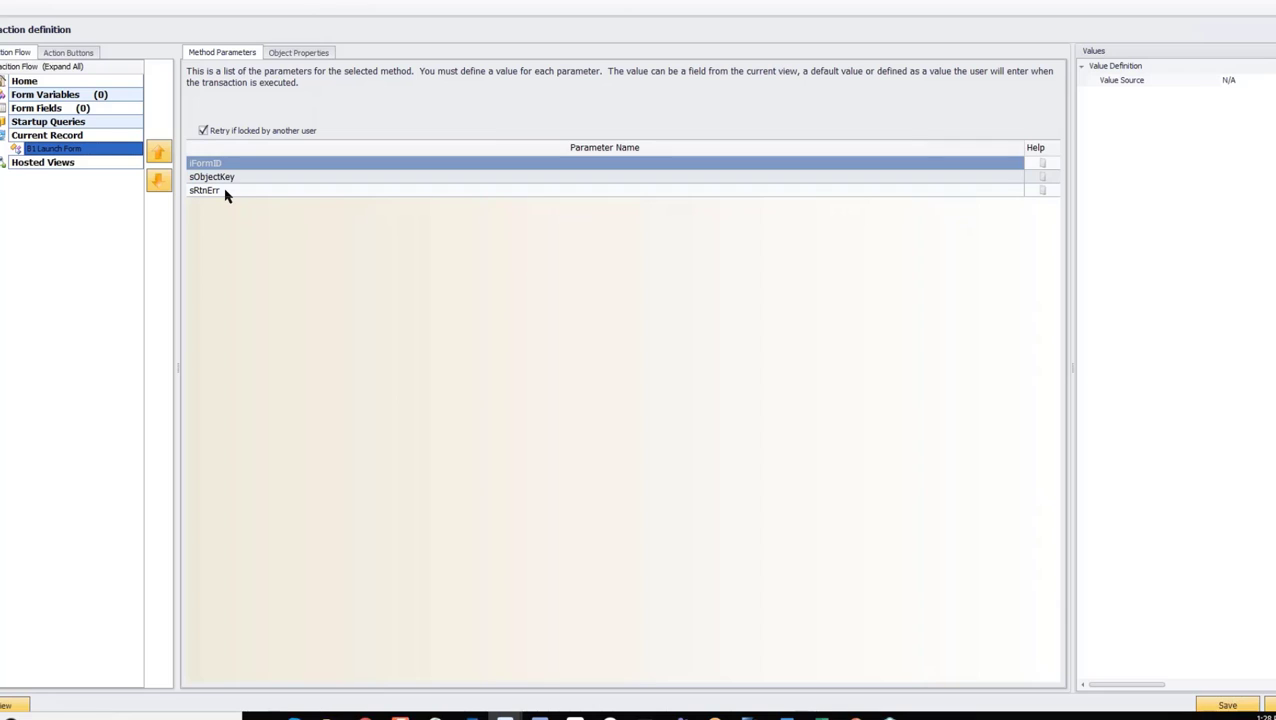
click(1250, 87)
click(1240, 92)
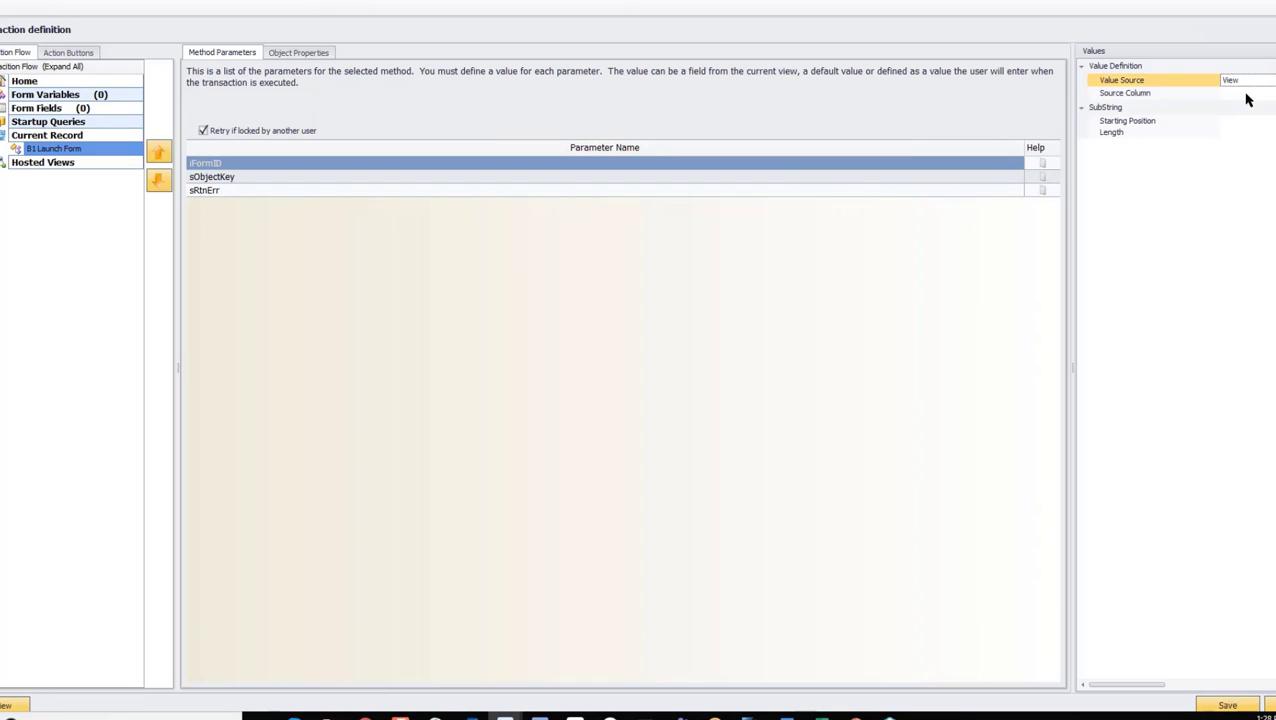
Switch to the Excel list of SAP object types, look up the object type for OCRD, and return to the transaction definition
click(826, 712)
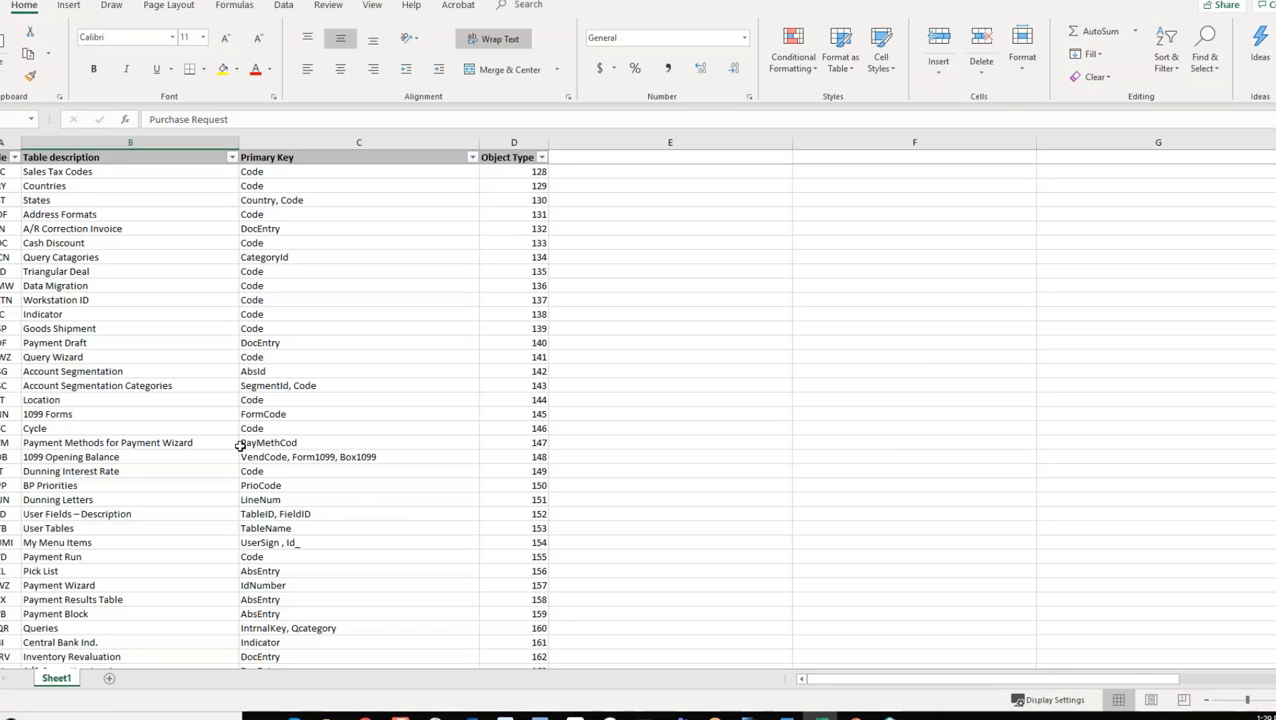
click(130, 271)
key(ctrl+f)
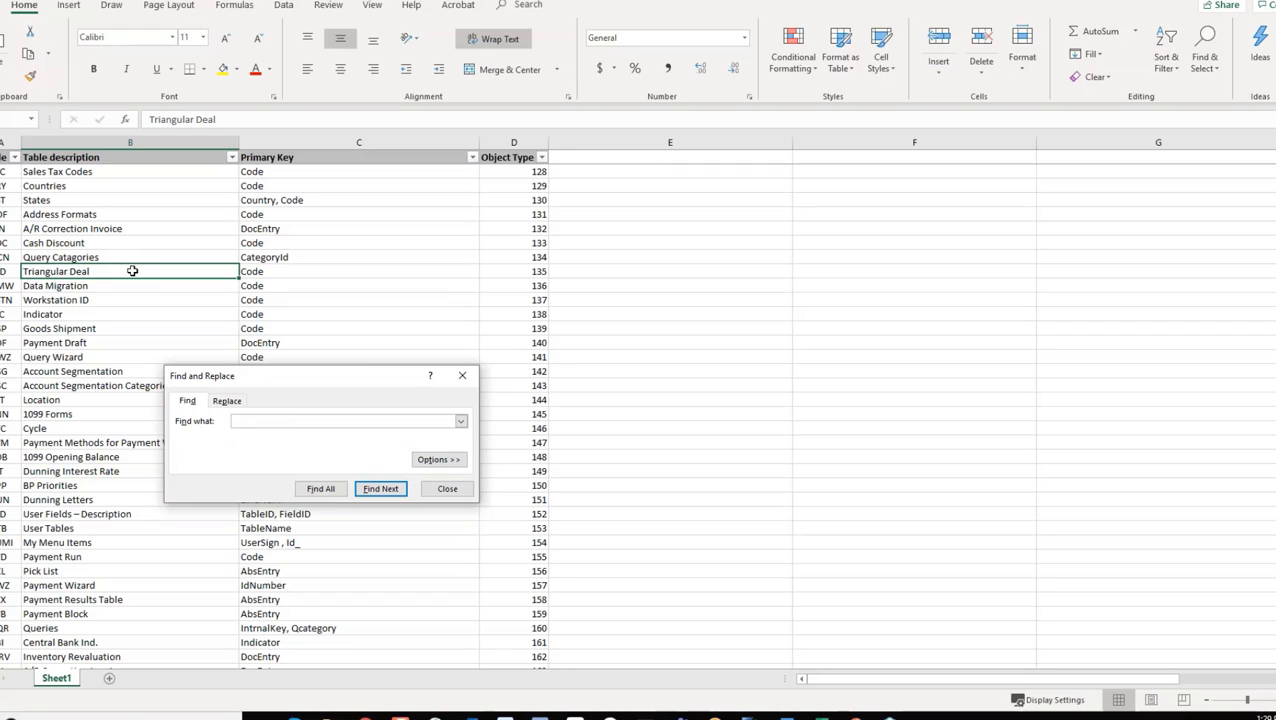
text(OCRD)
key(Return)
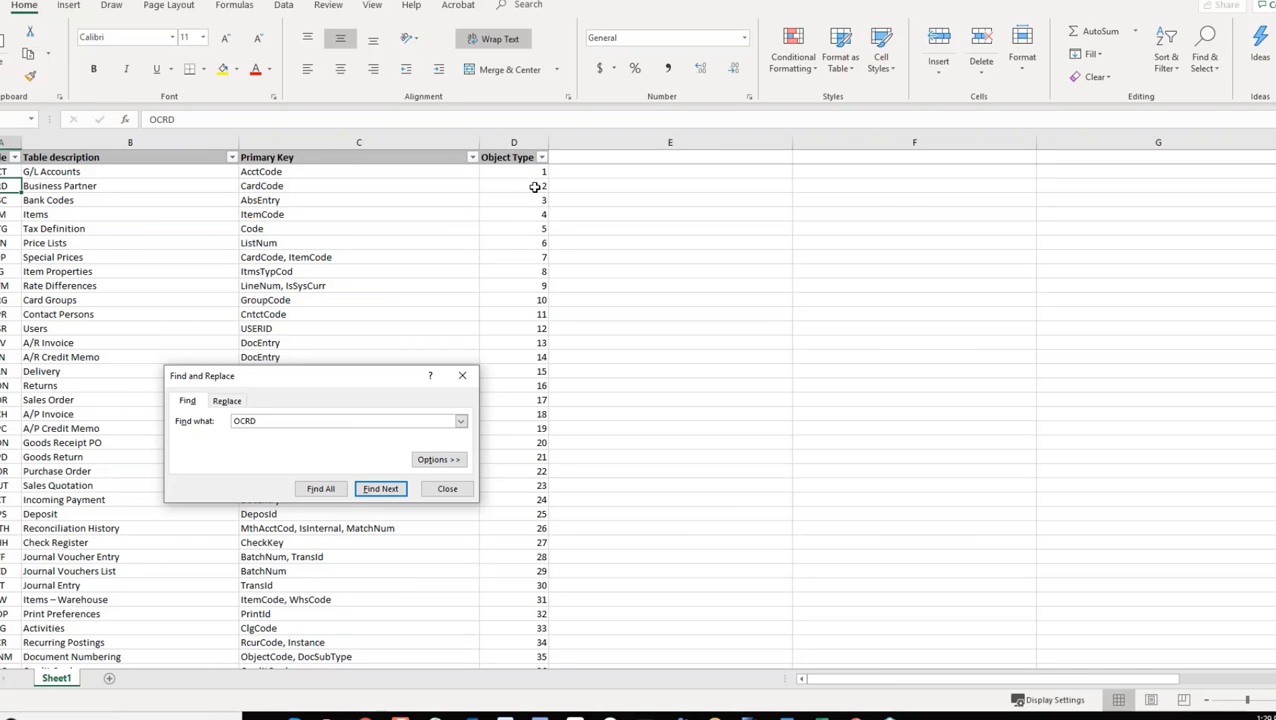
click(469, 379)
click(1249, 0)
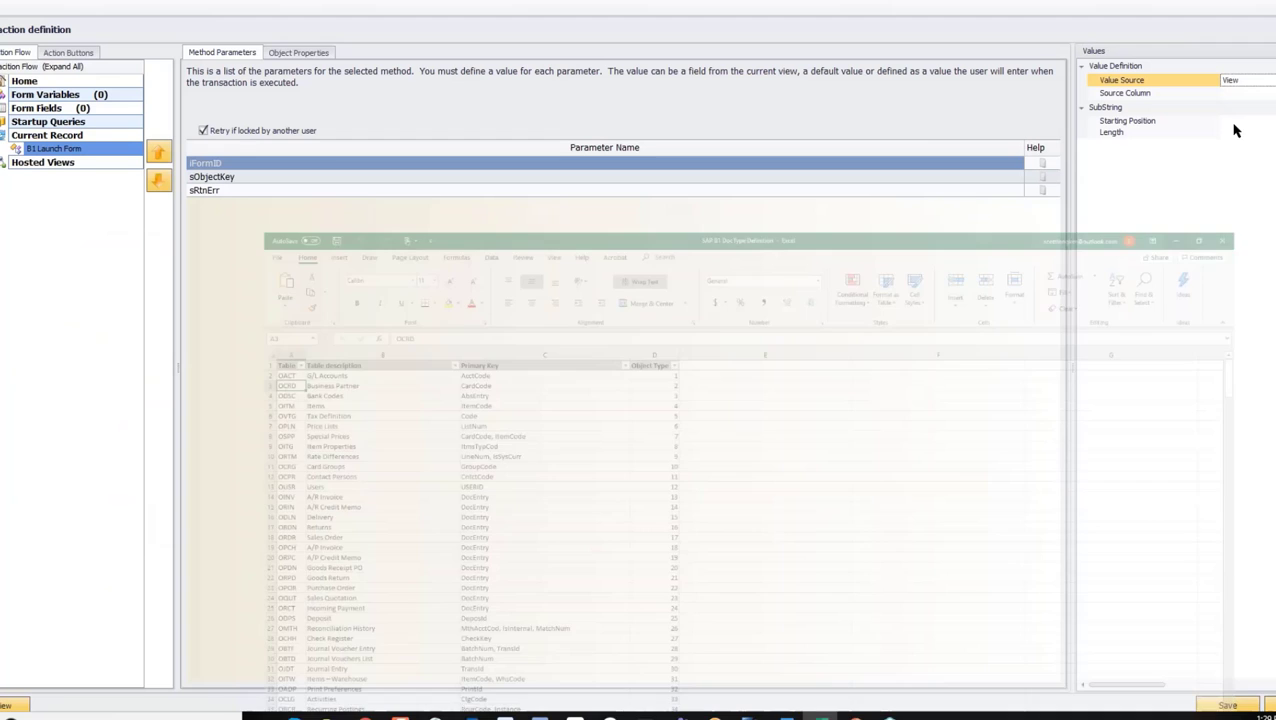
click(1270, 93)
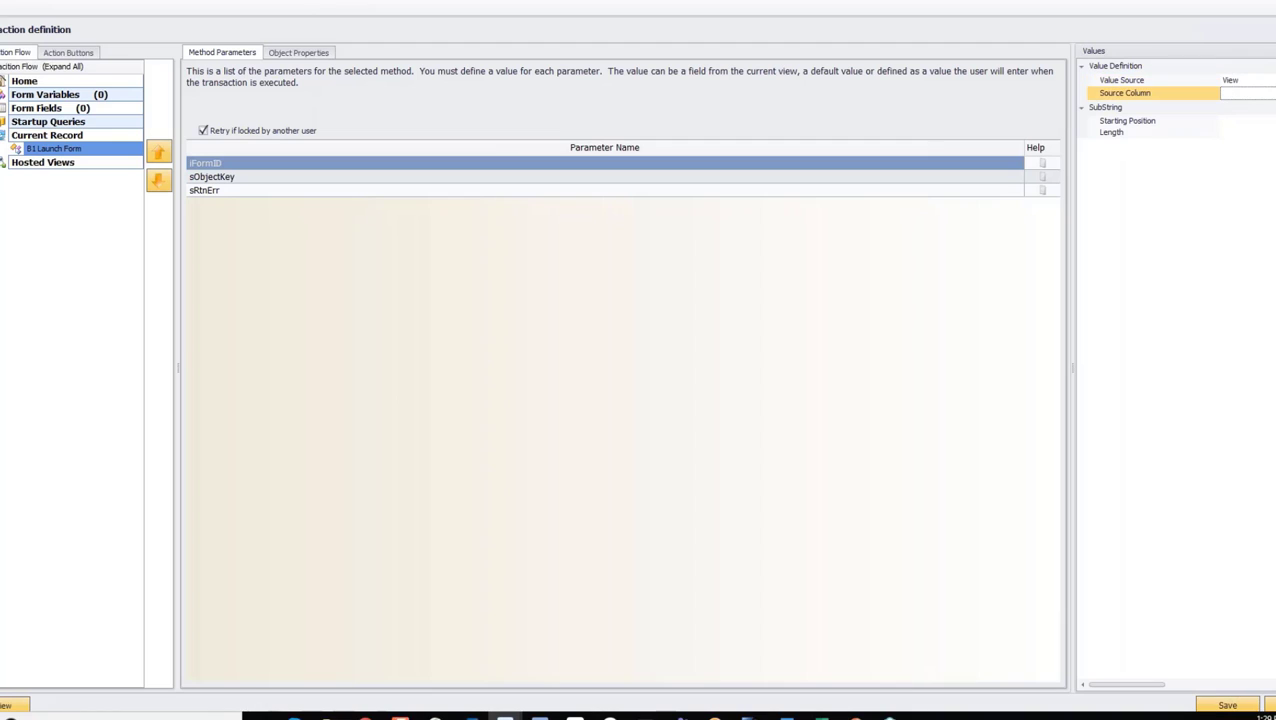
click(1248, 80)
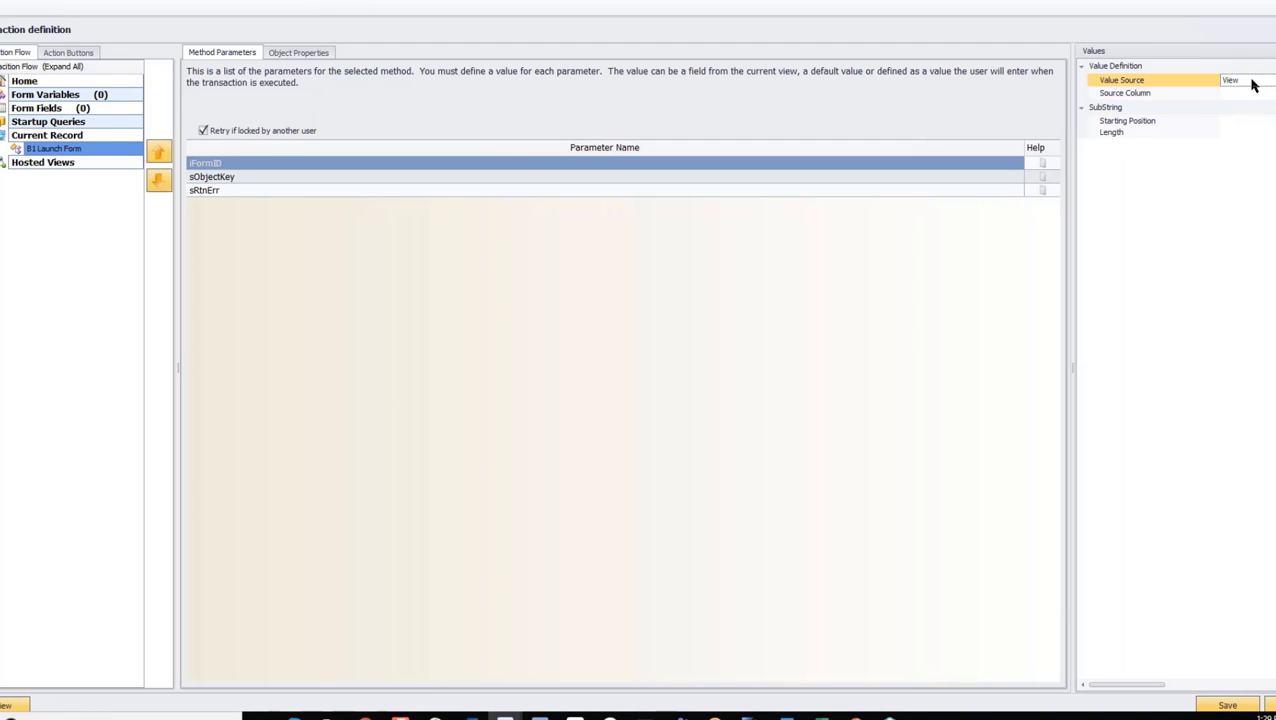
click(1248, 80)
click(1238, 103)
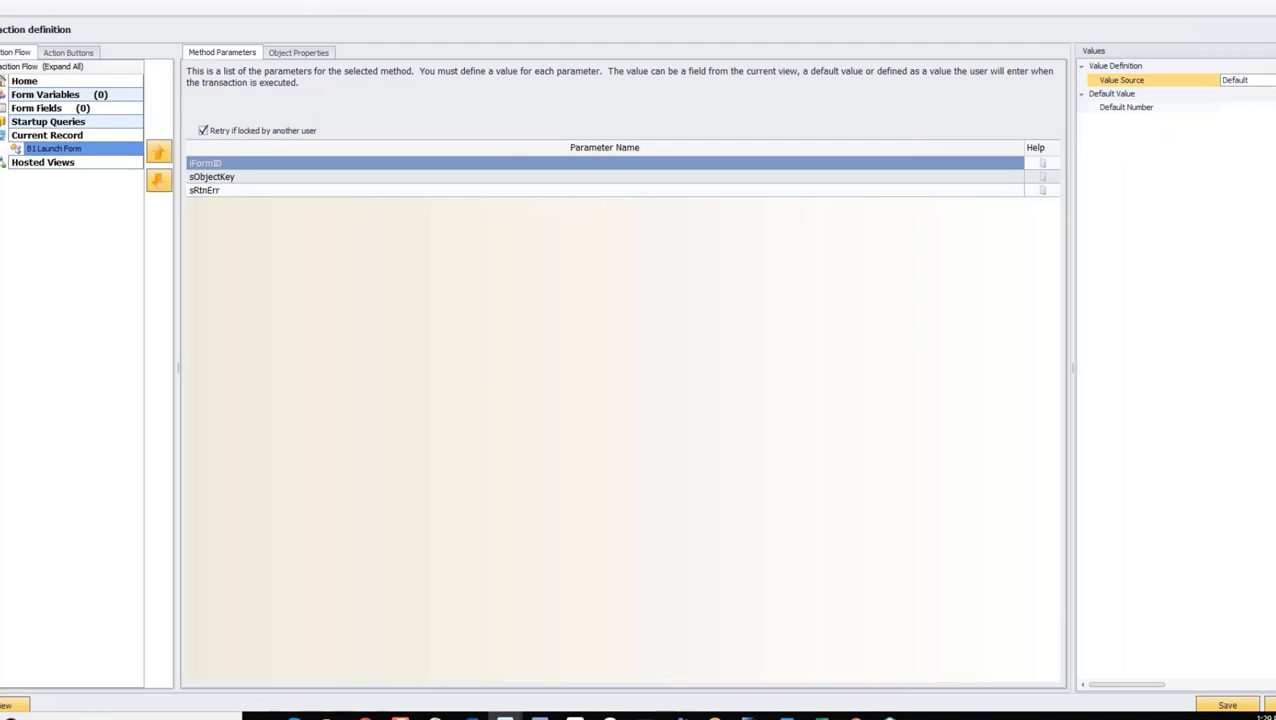
click(1268, 107)
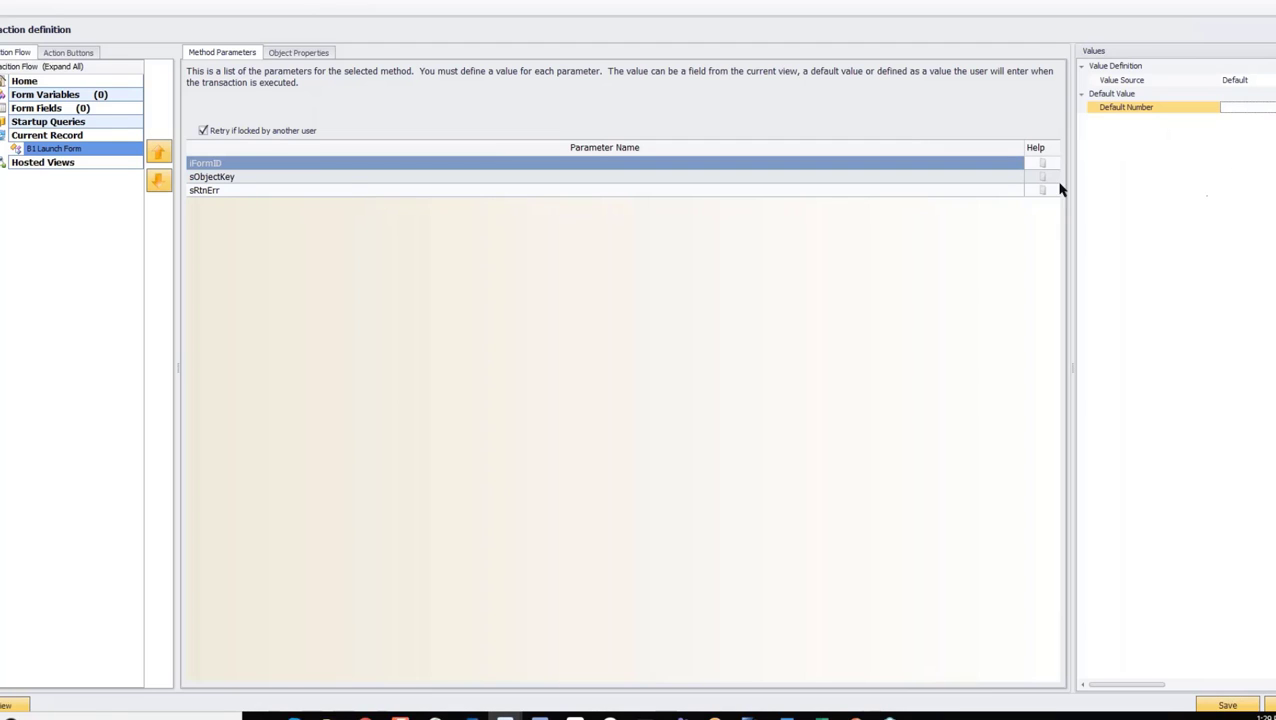
Set the iFormID parameter's value source to View with CardCode as the source column
click(1245, 82)
click(1238, 92)
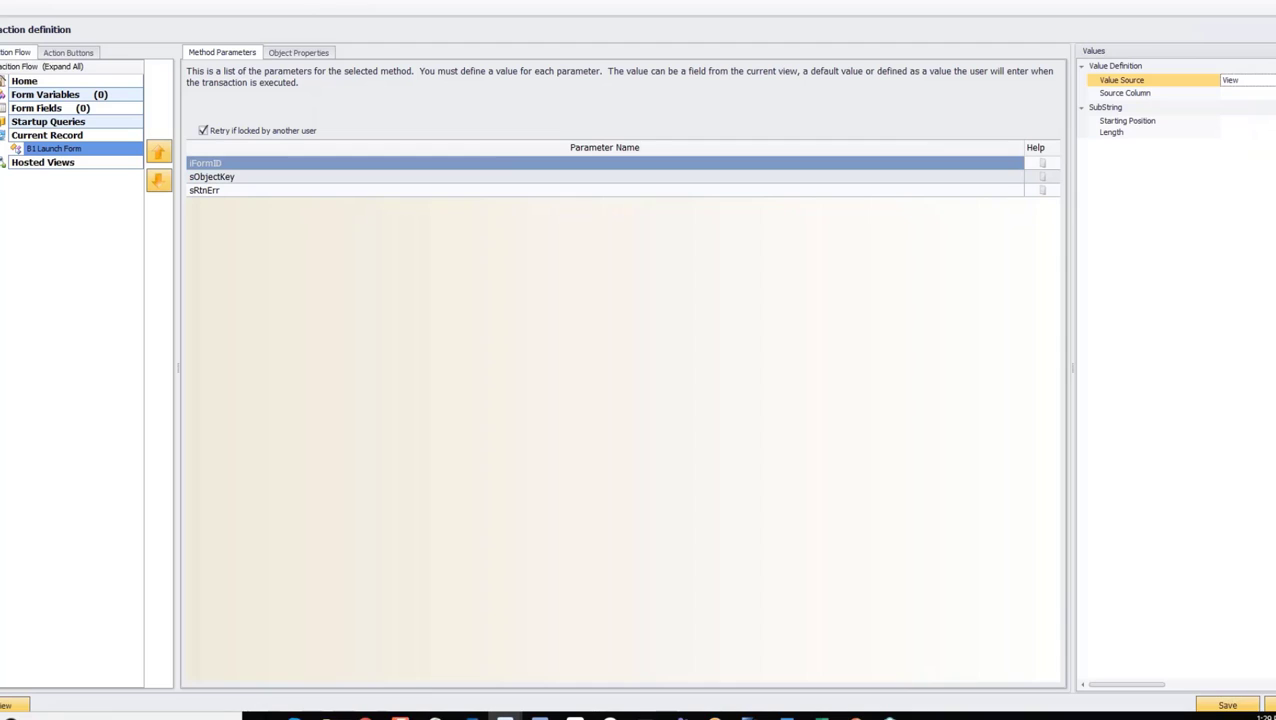
click(1245, 92)
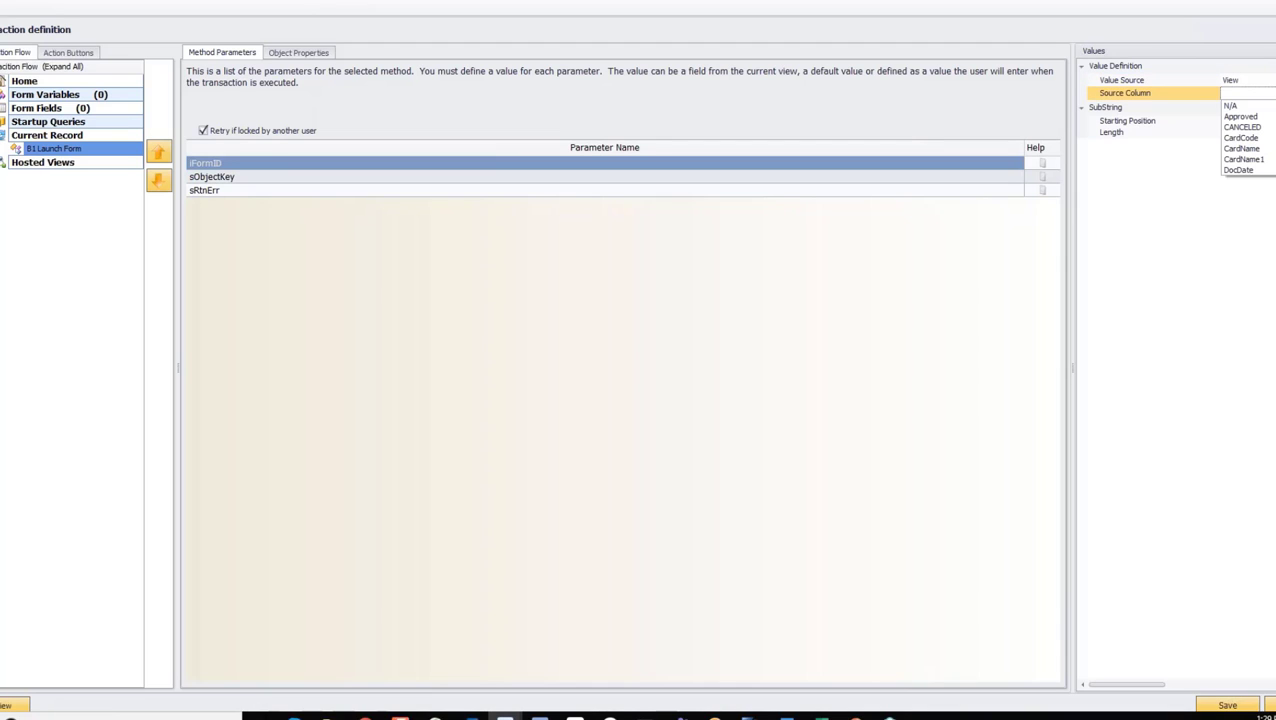
click(1252, 139)
Set the sObjectKey parameter's value source to Default with an entered value of 2
click(217, 178)
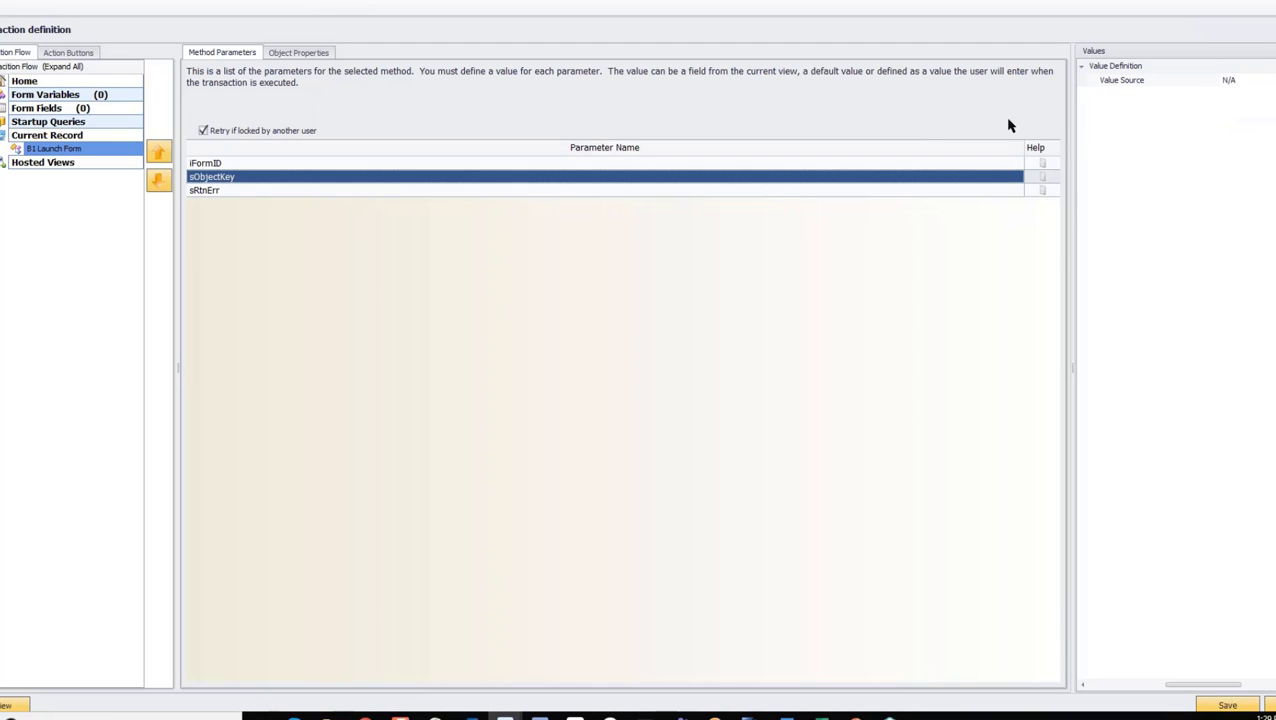
click(1232, 80)
click(1243, 83)
click(1234, 92)
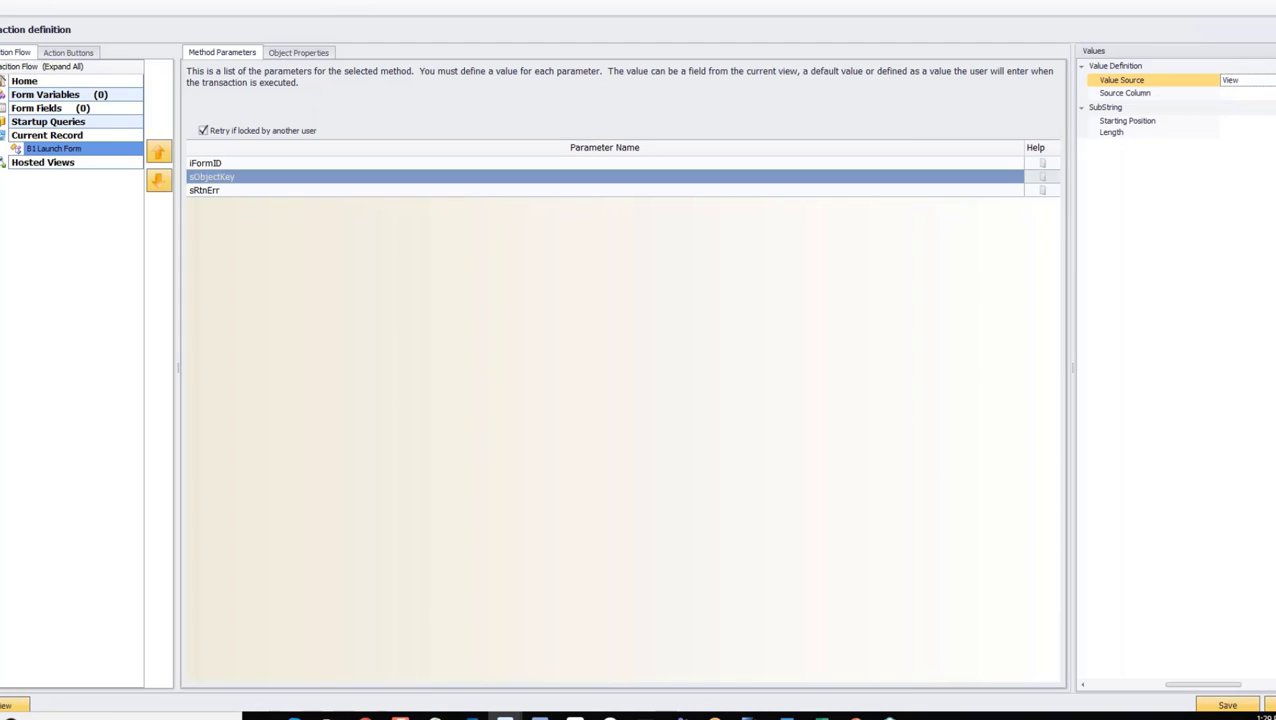
click(1243, 82)
click(1245, 104)
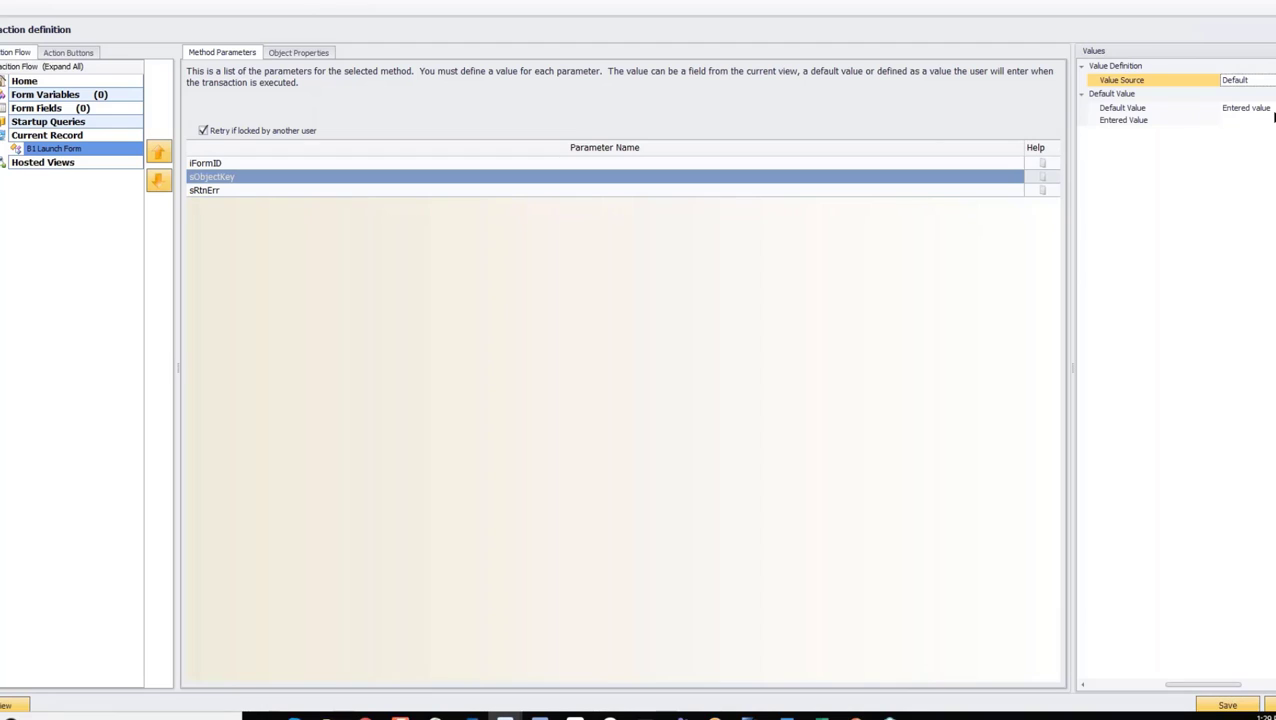
click(1273, 111)
click(1272, 120)
text(2)
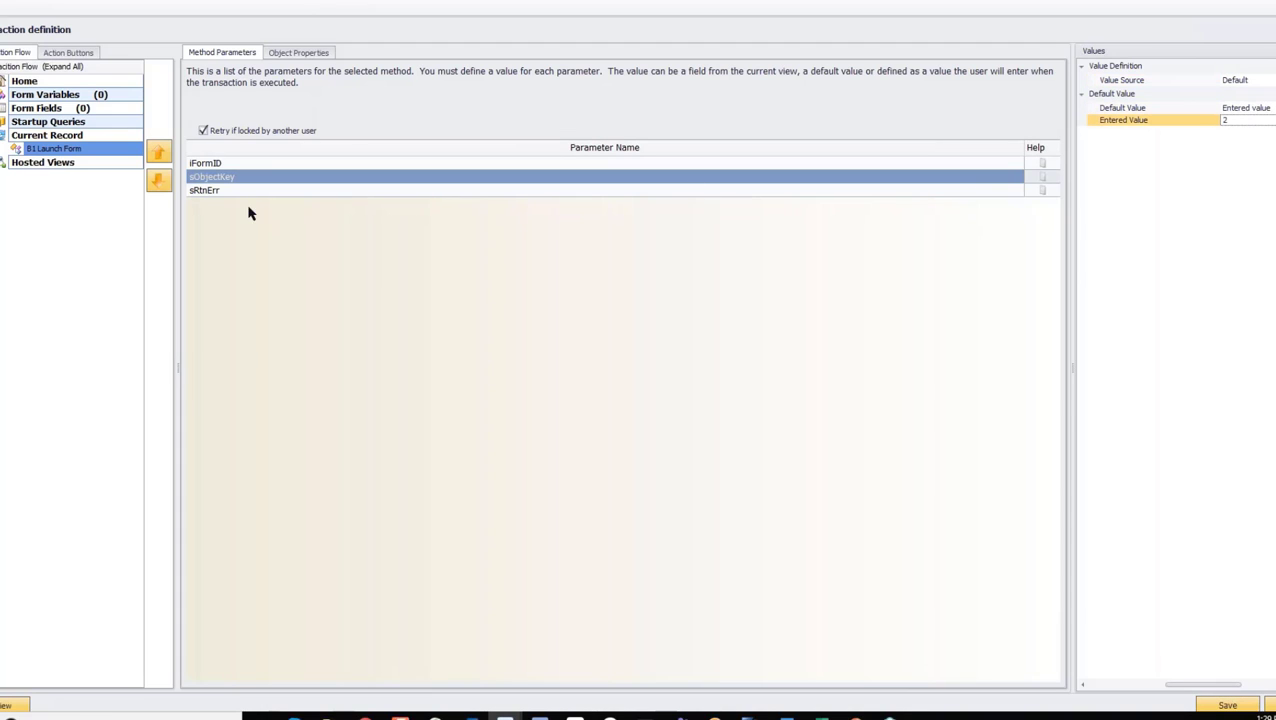
Assign Error message as the sRtnErr parameter's return variable and save the transaction definition
click(229, 191)
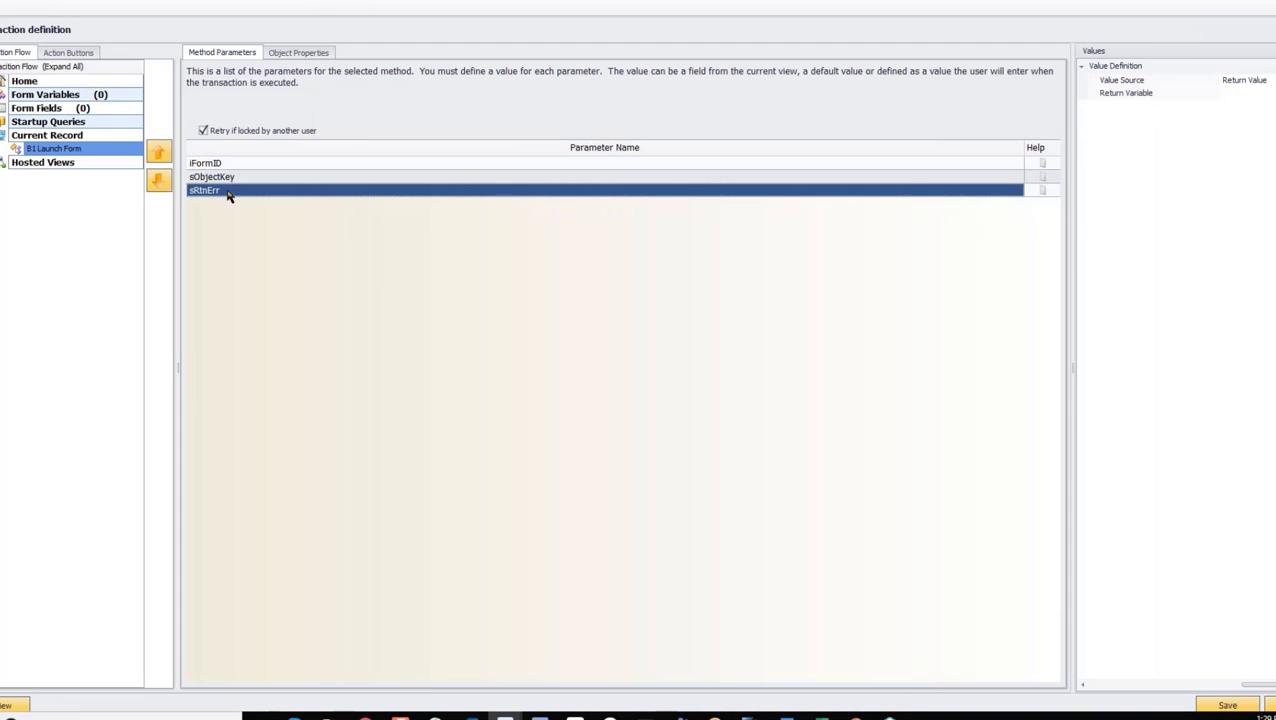
click(1260, 93)
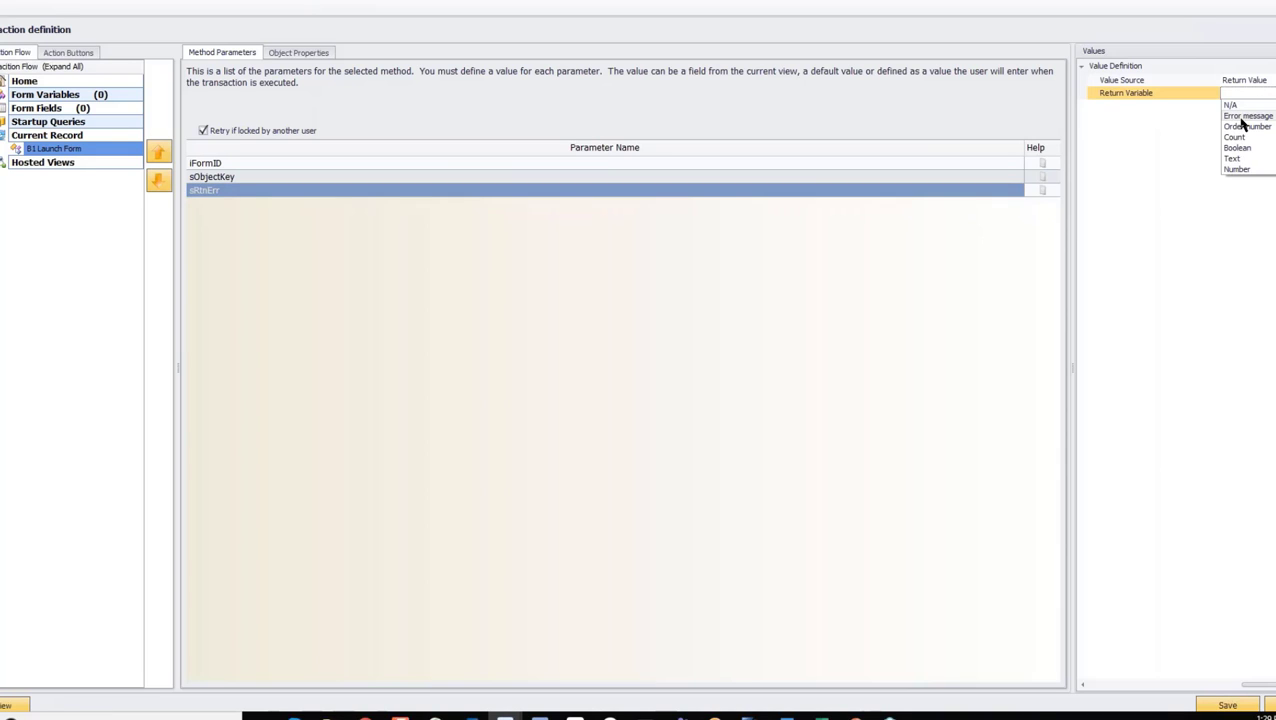
click(1243, 116)
click(1226, 704)
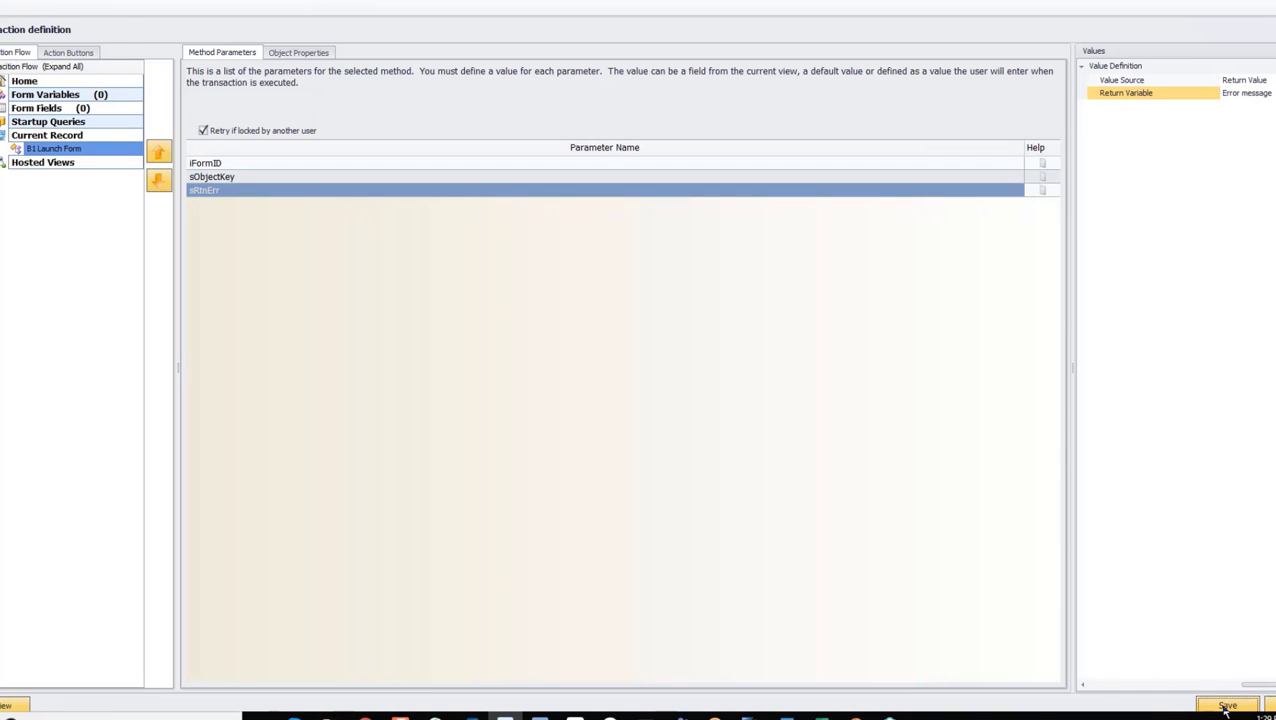
Review the DocNum button's B1 Launch Form transaction, examining the iFormID, sObjectKey and sRtnErr value definitions
click(317, 229)
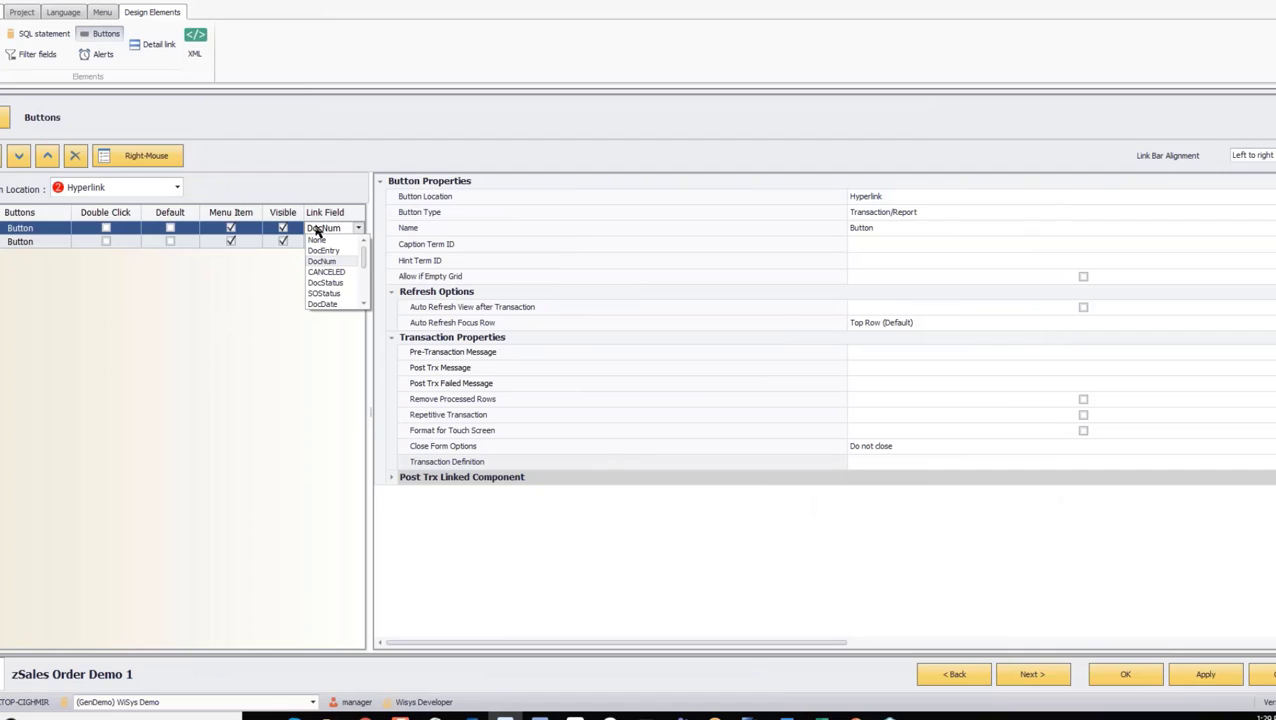
click(70, 330)
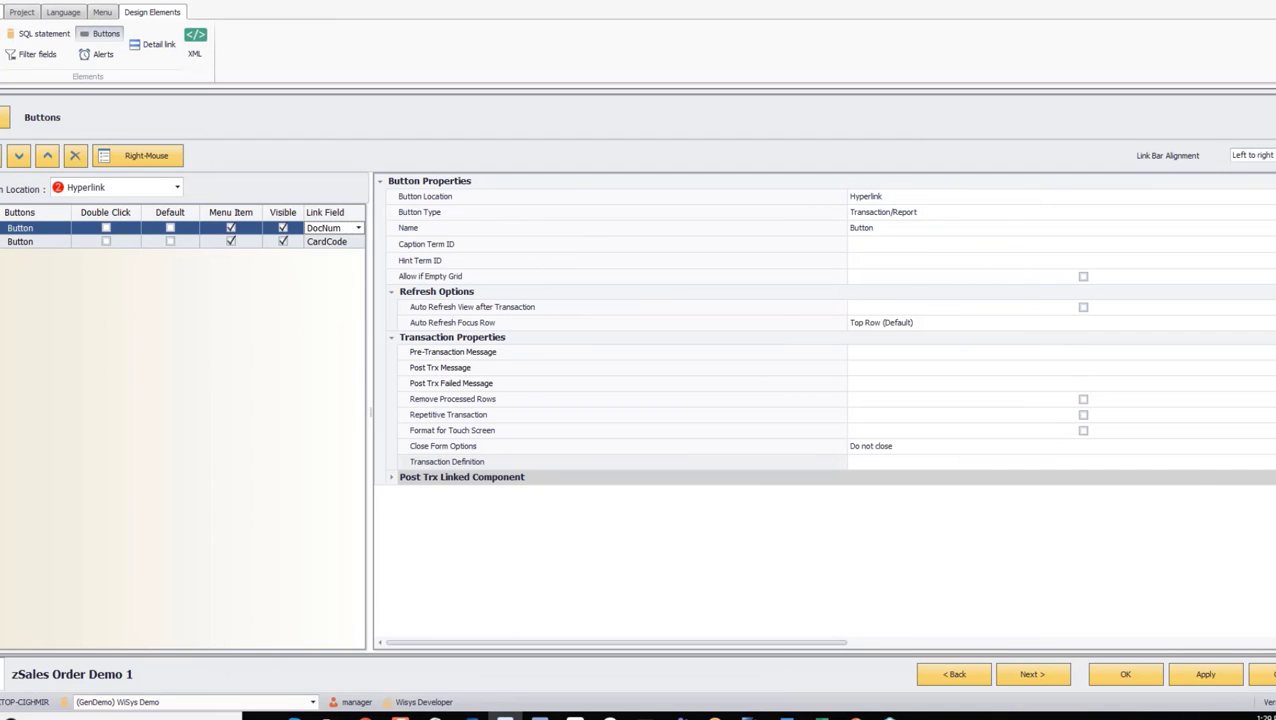
click(1272, 462)
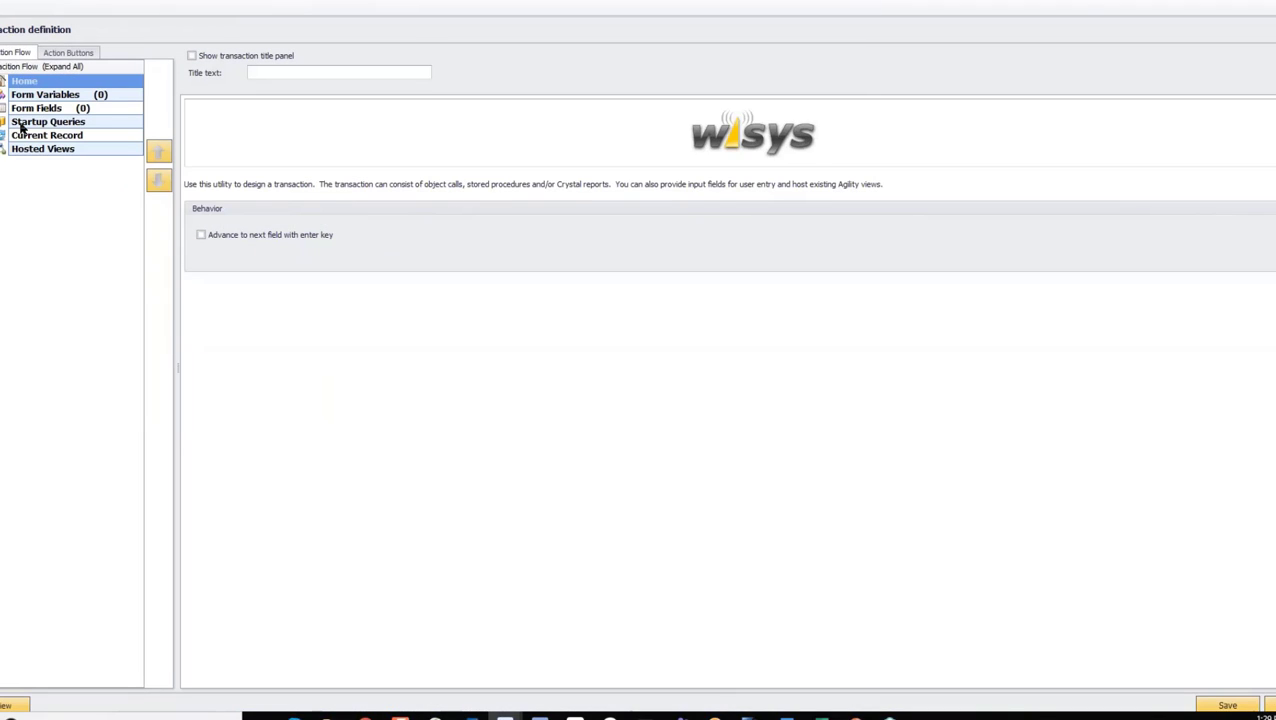
click(27, 141)
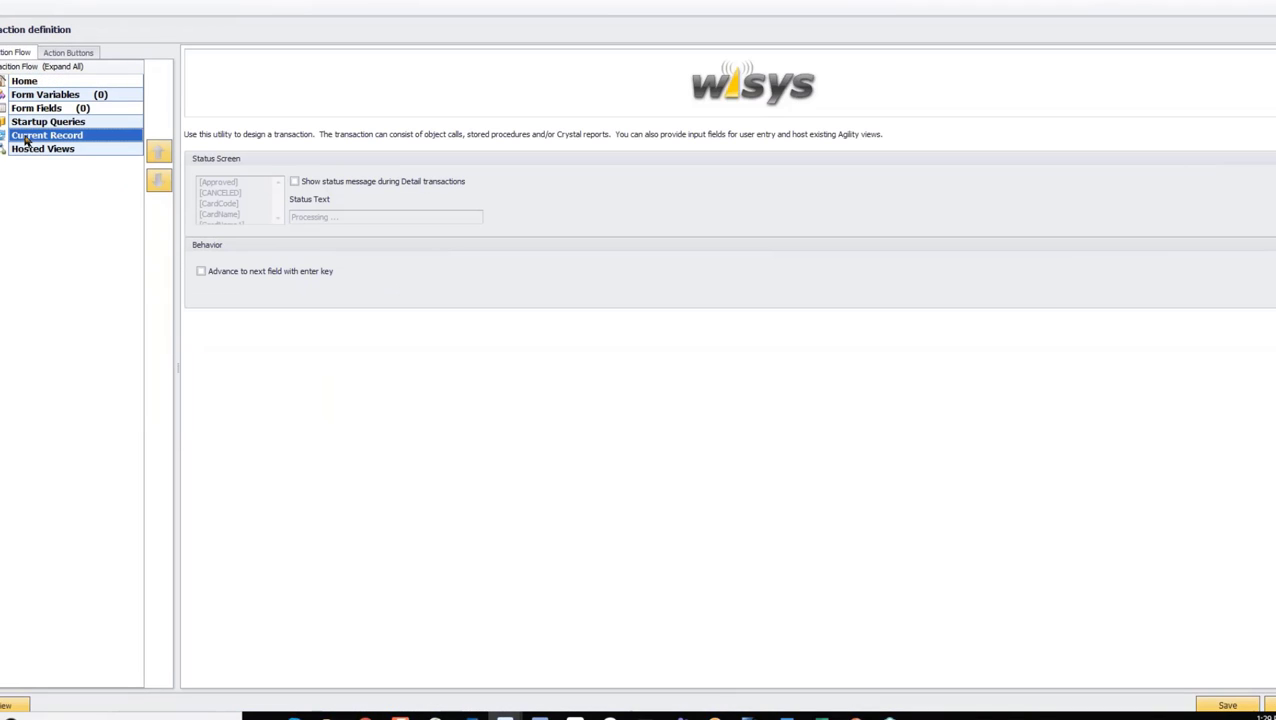
click(4, 135)
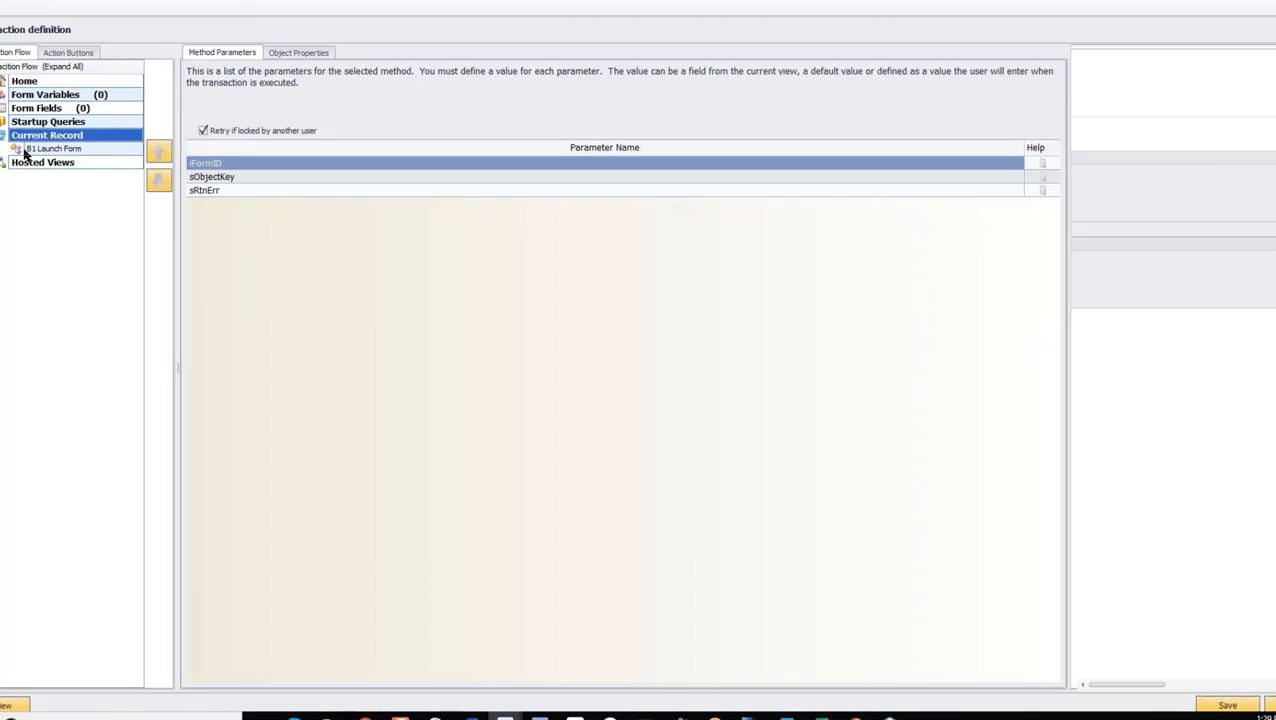
click(40, 149)
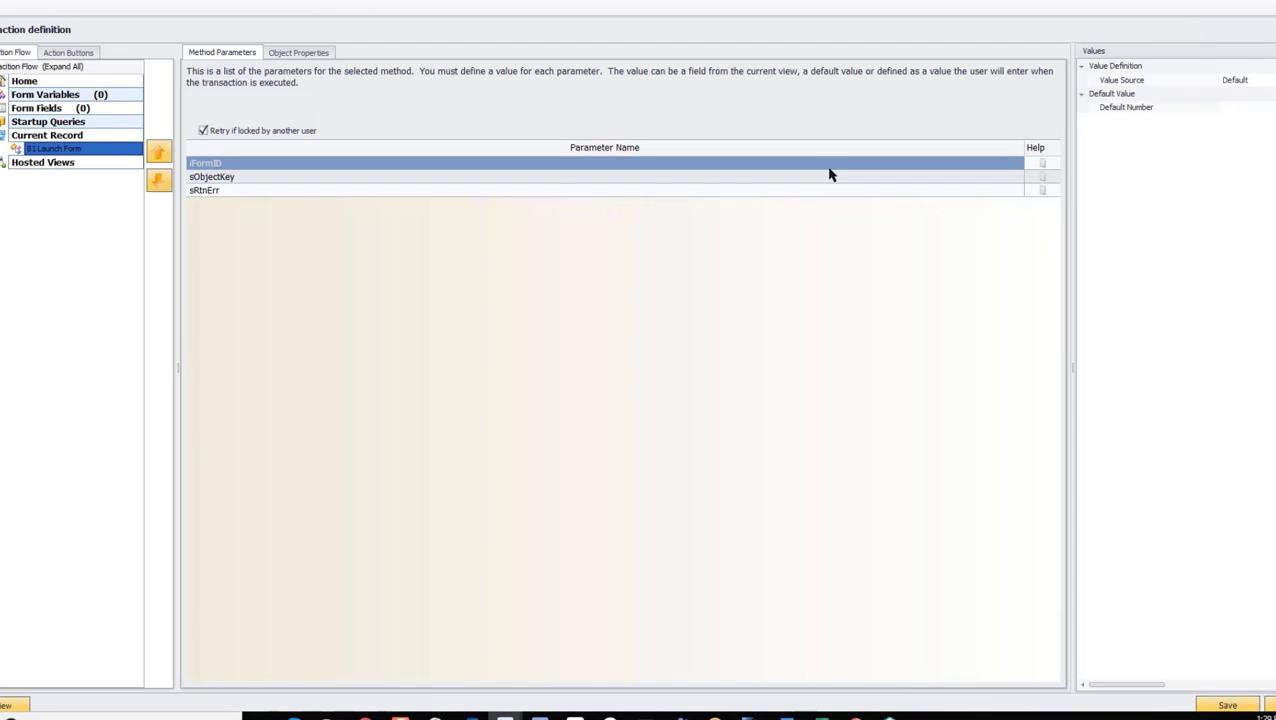
click(250, 177)
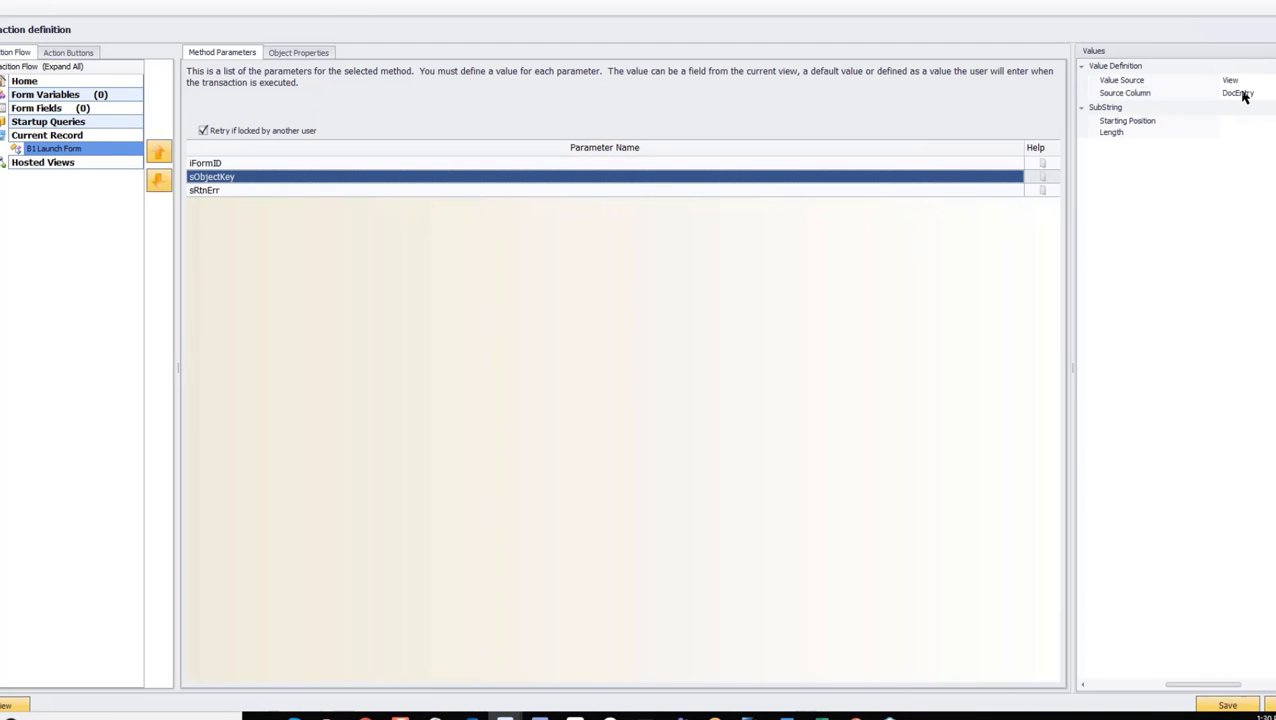
click(222, 191)
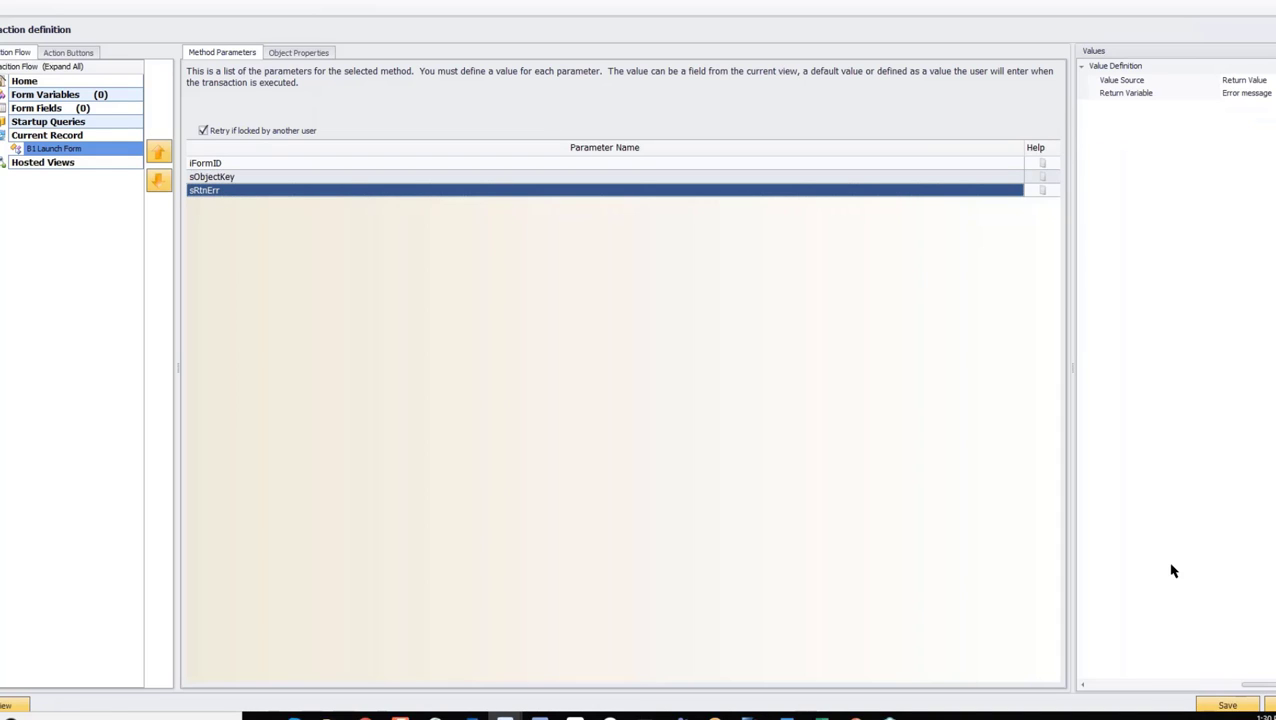
click(1227, 705)
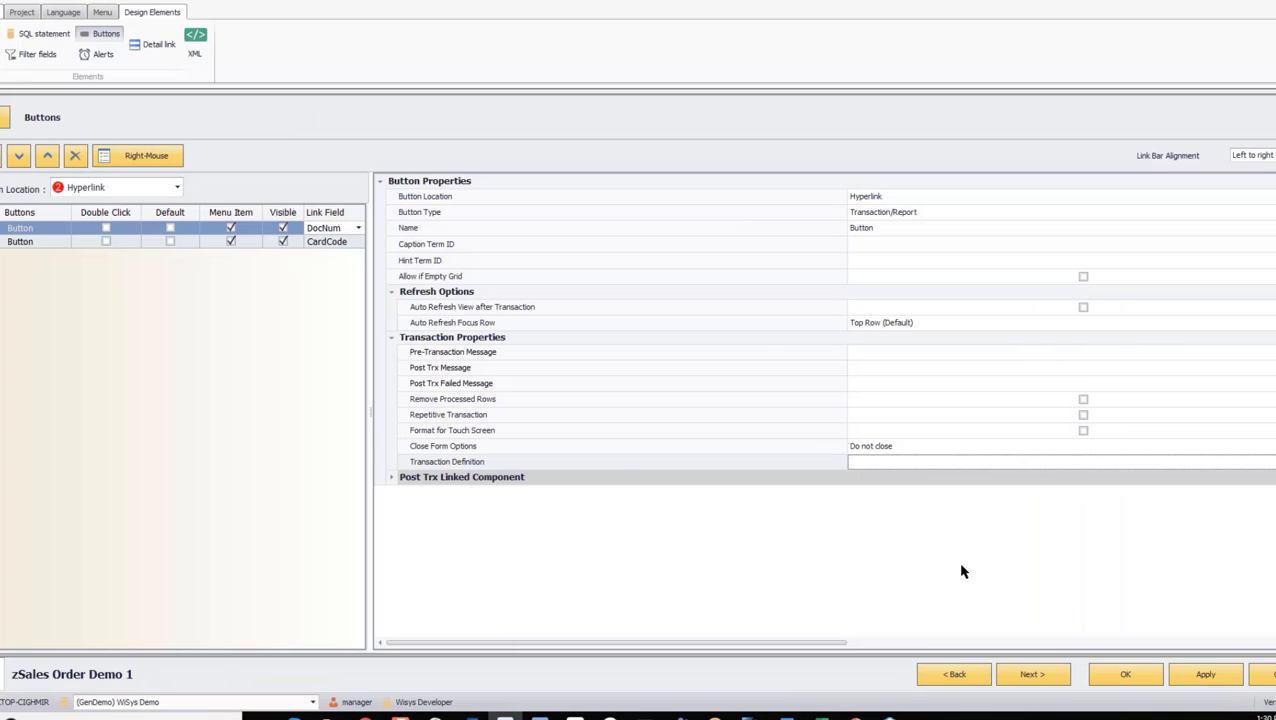
Save the button design of zSales Order Demo 1, then run the view and maximize its window
click(1125, 674)
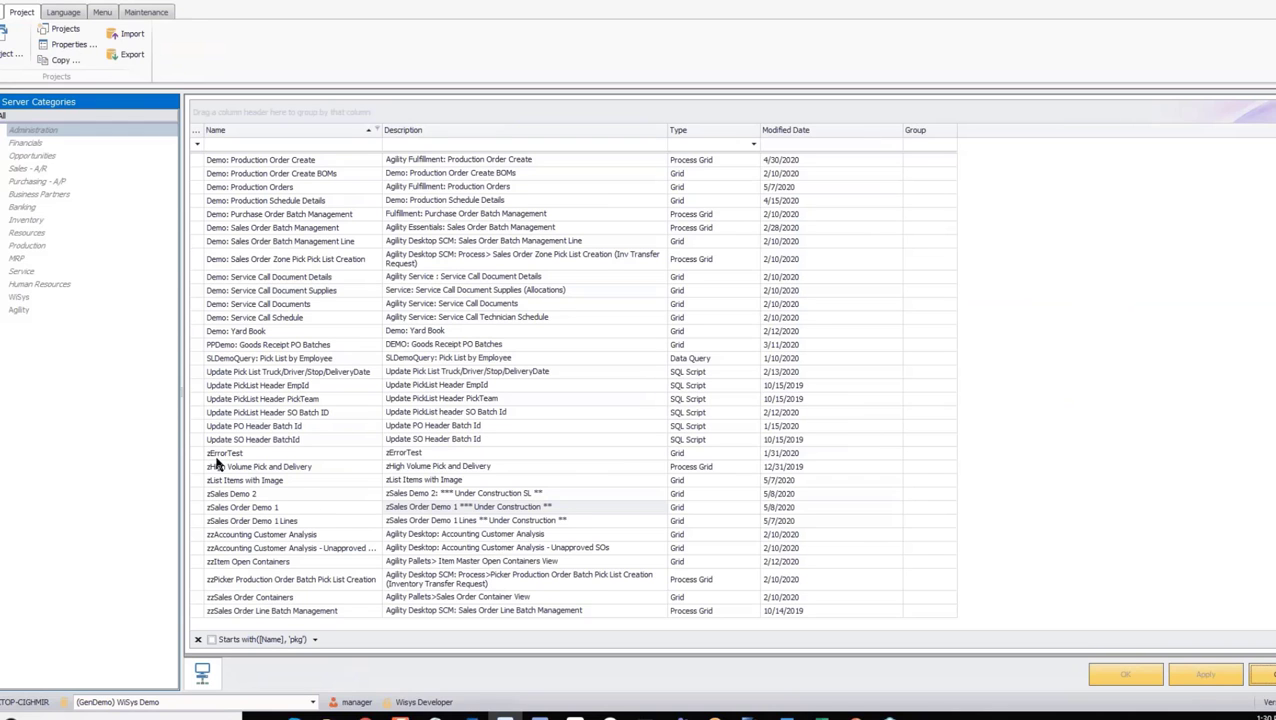
right_click(230, 512)
key(Escape)
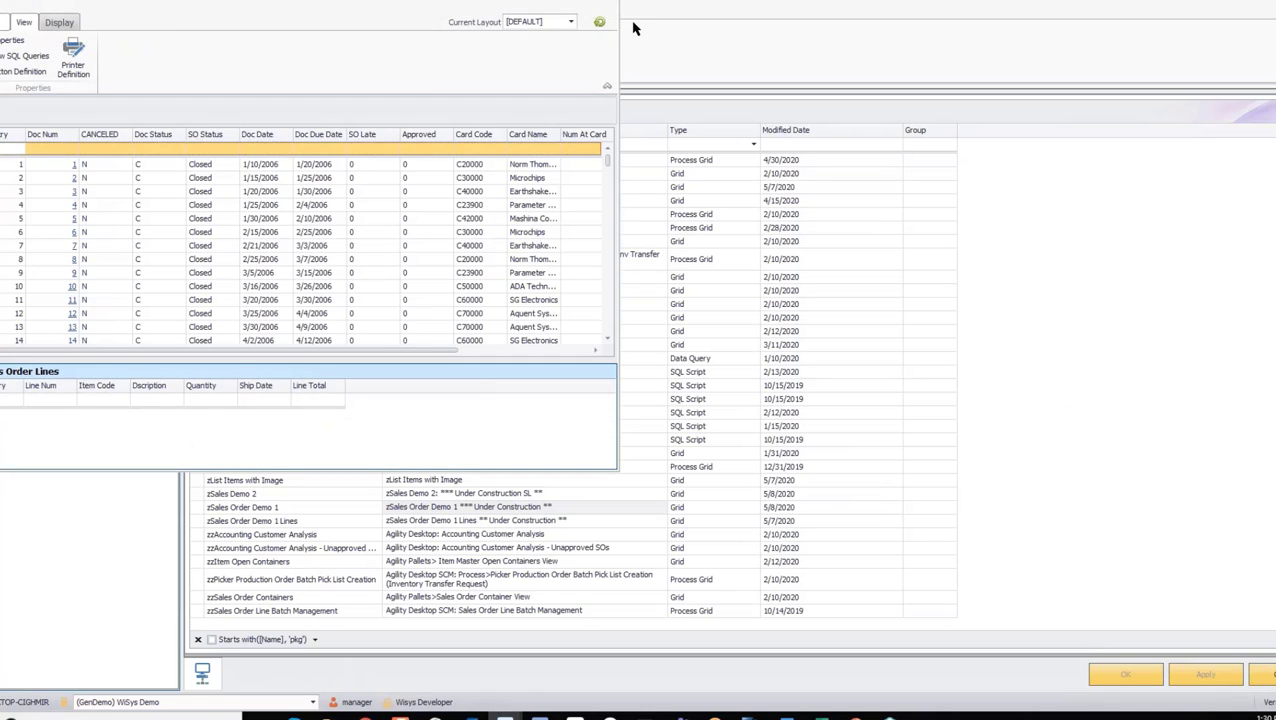
double_click(602, 3)
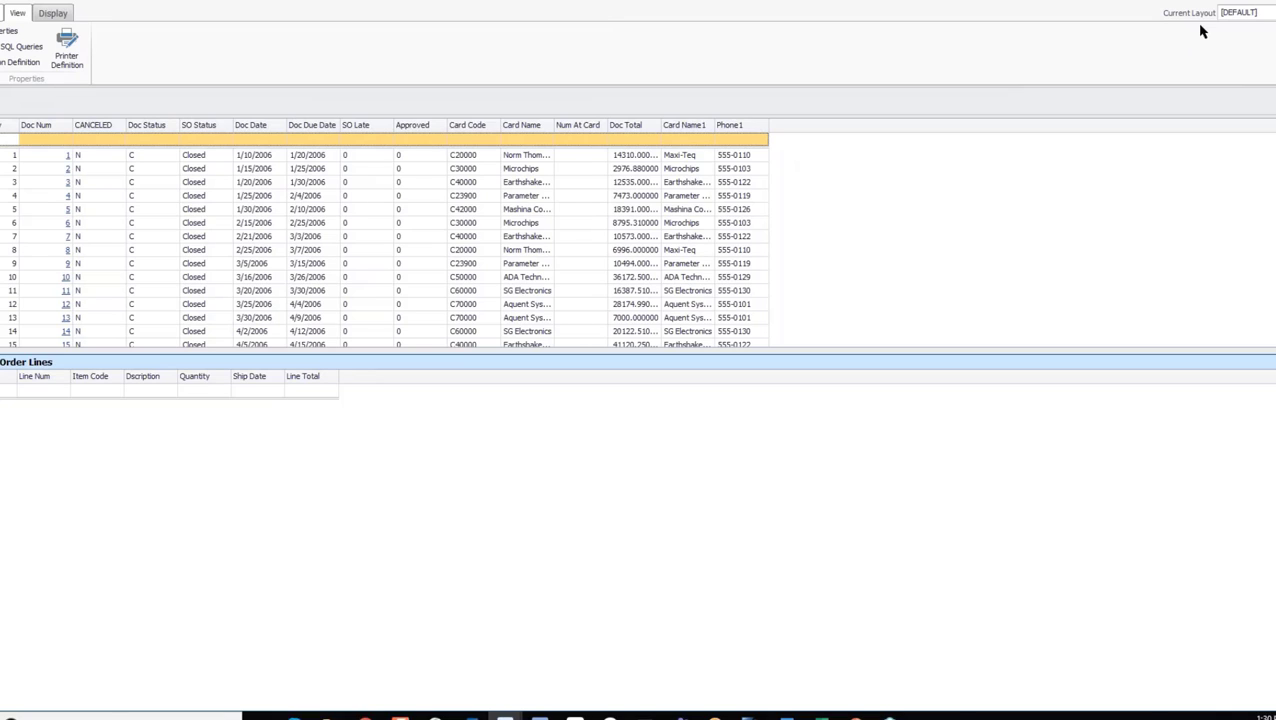
Test the Doc Num hyperlink by launching the SAP sales order for document 4, then close the form
click(88, 250)
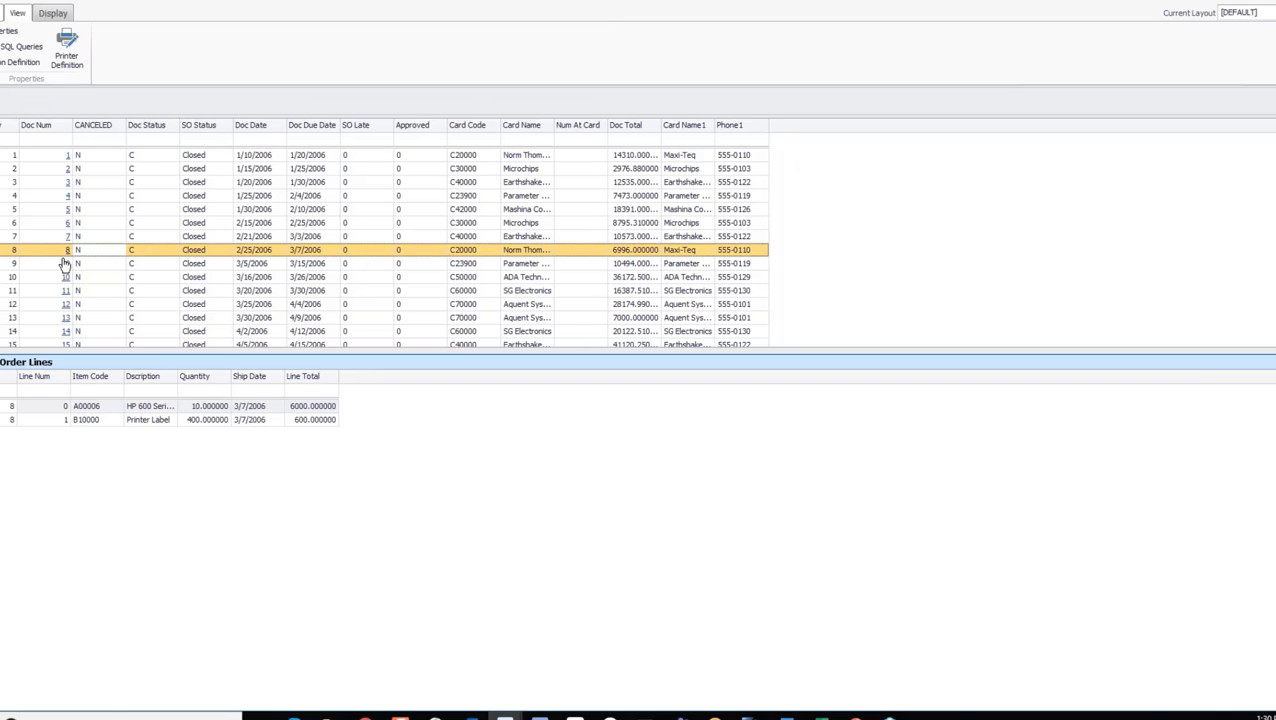
click(71, 197)
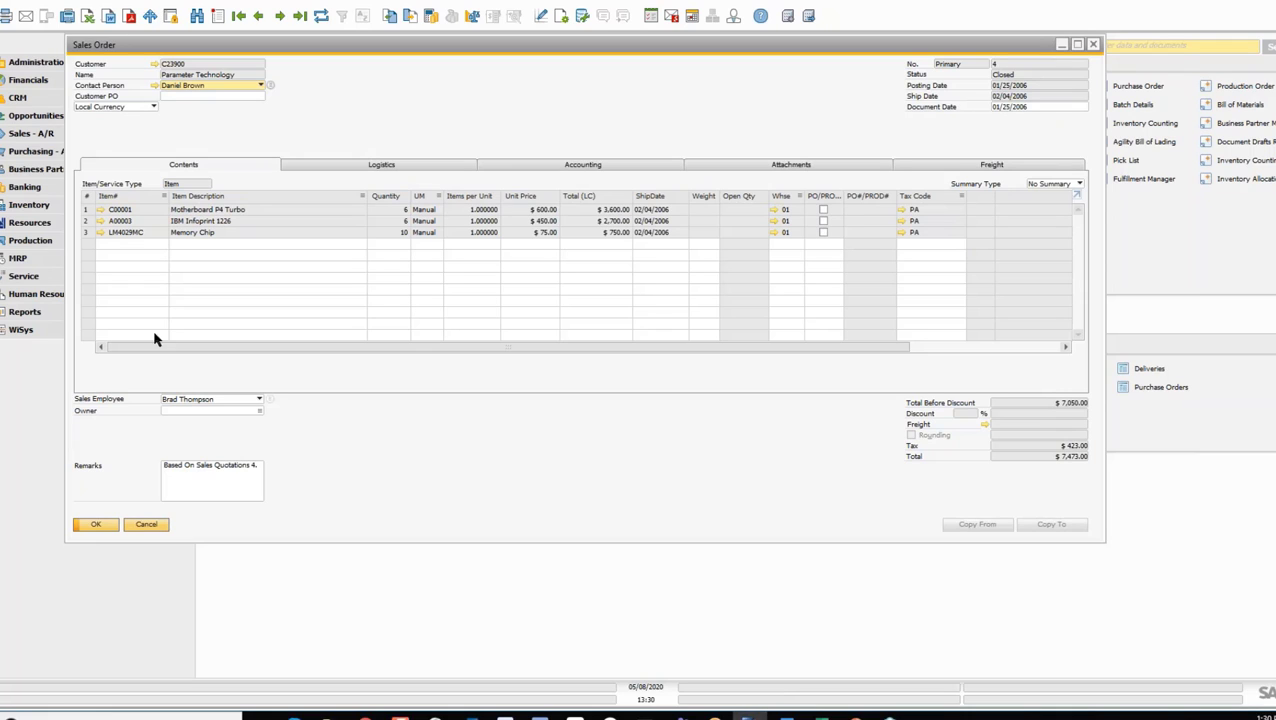
click(155, 526)
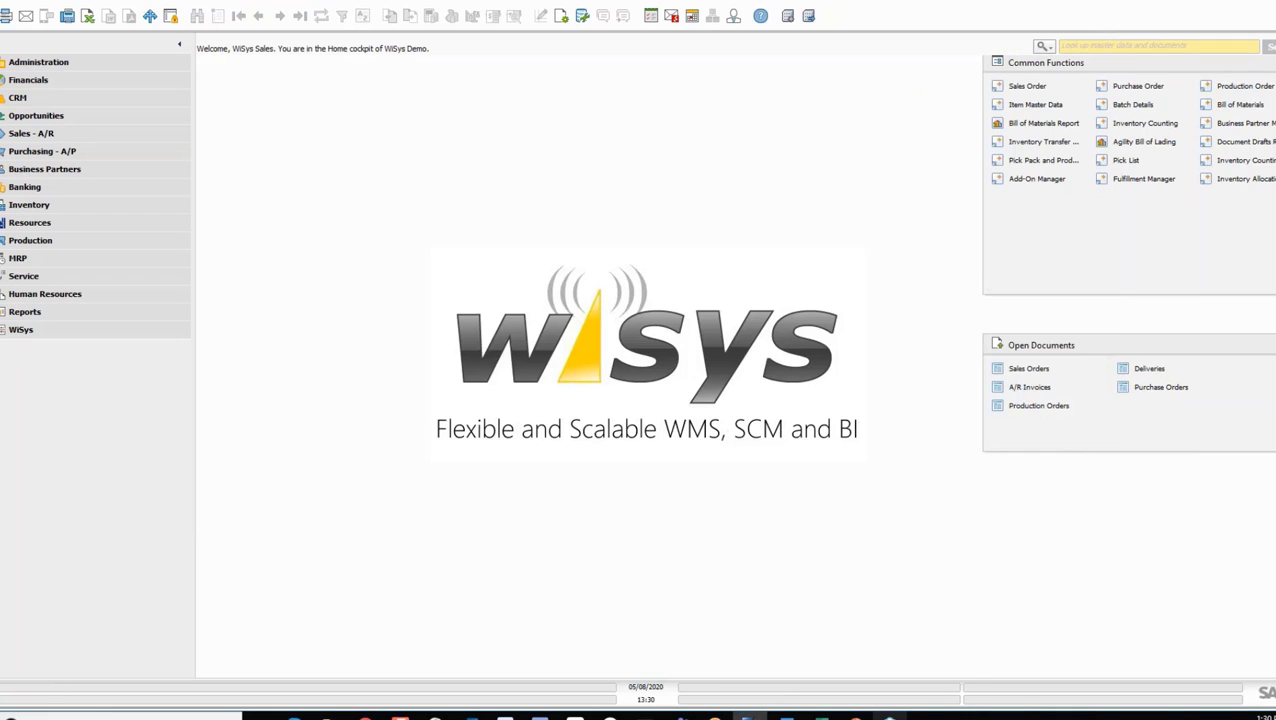
Switch back to the running zSales Order Demo 1 view, close it, and return to the Agility project list
mouse_move(505, 716)
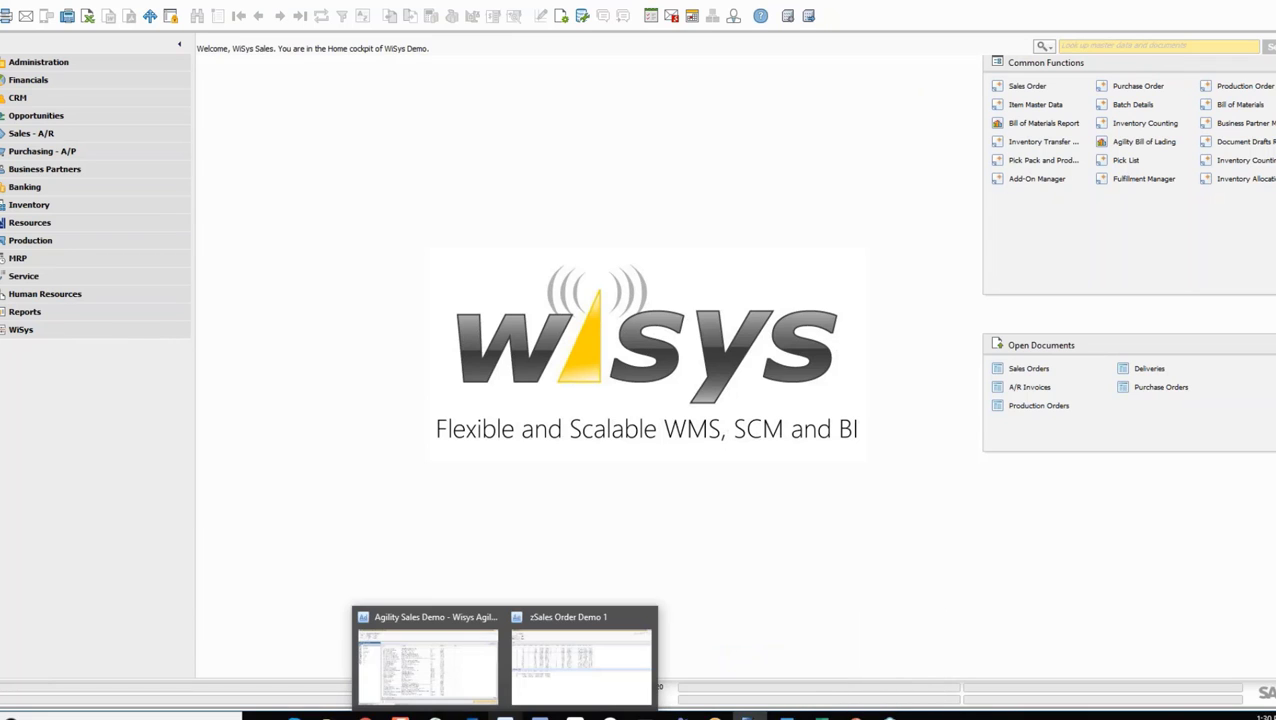
click(533, 694)
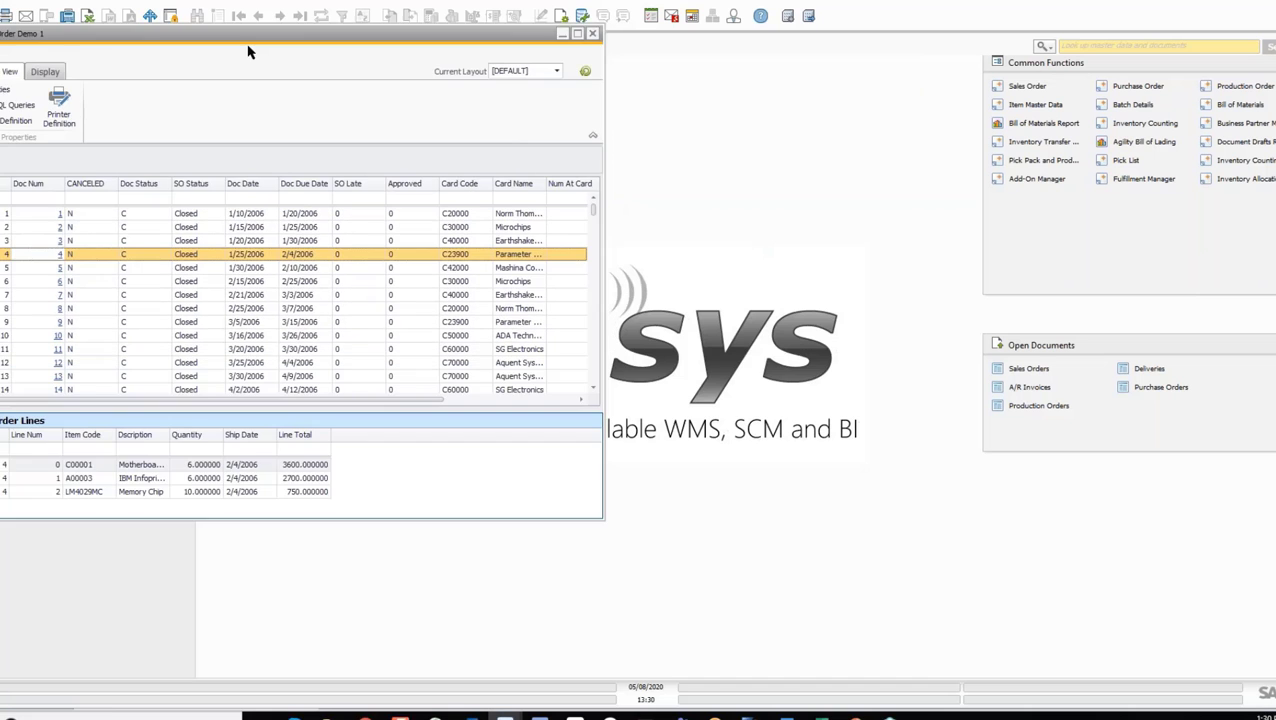
drag(248, 48, 581, 138)
drag(498, 140, 0, 148)
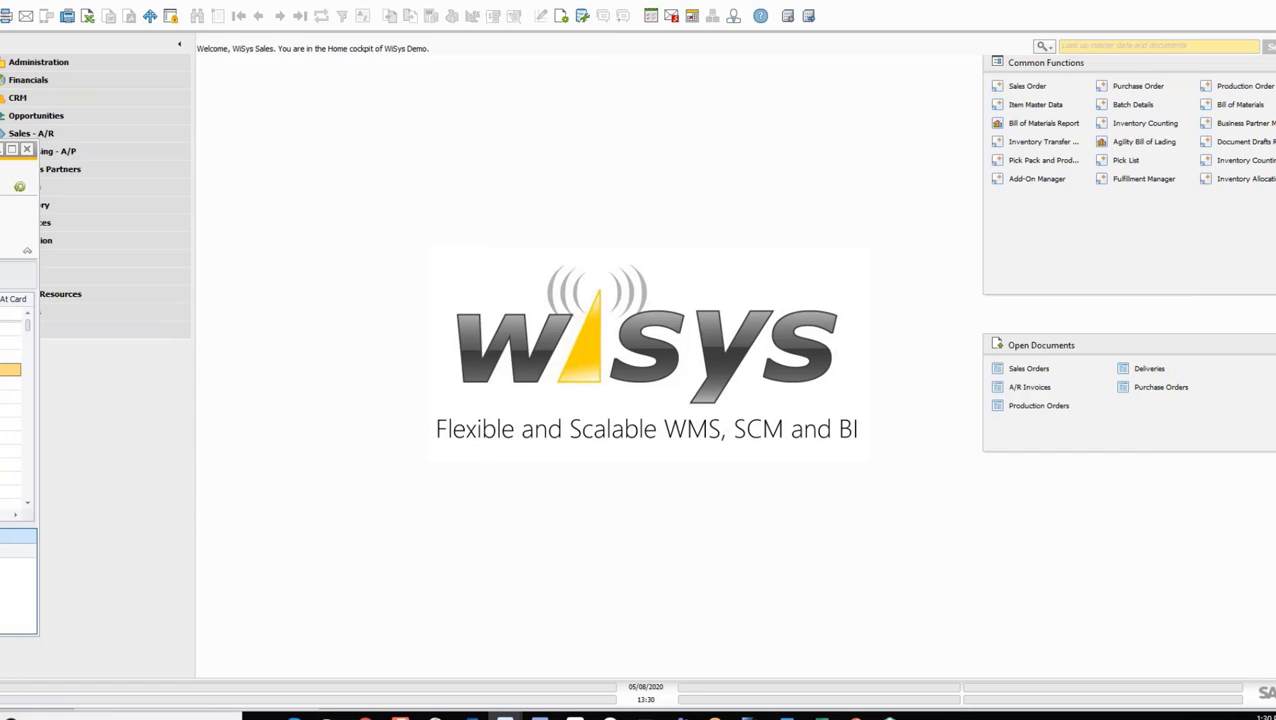
drag(0, 148, 510, 72)
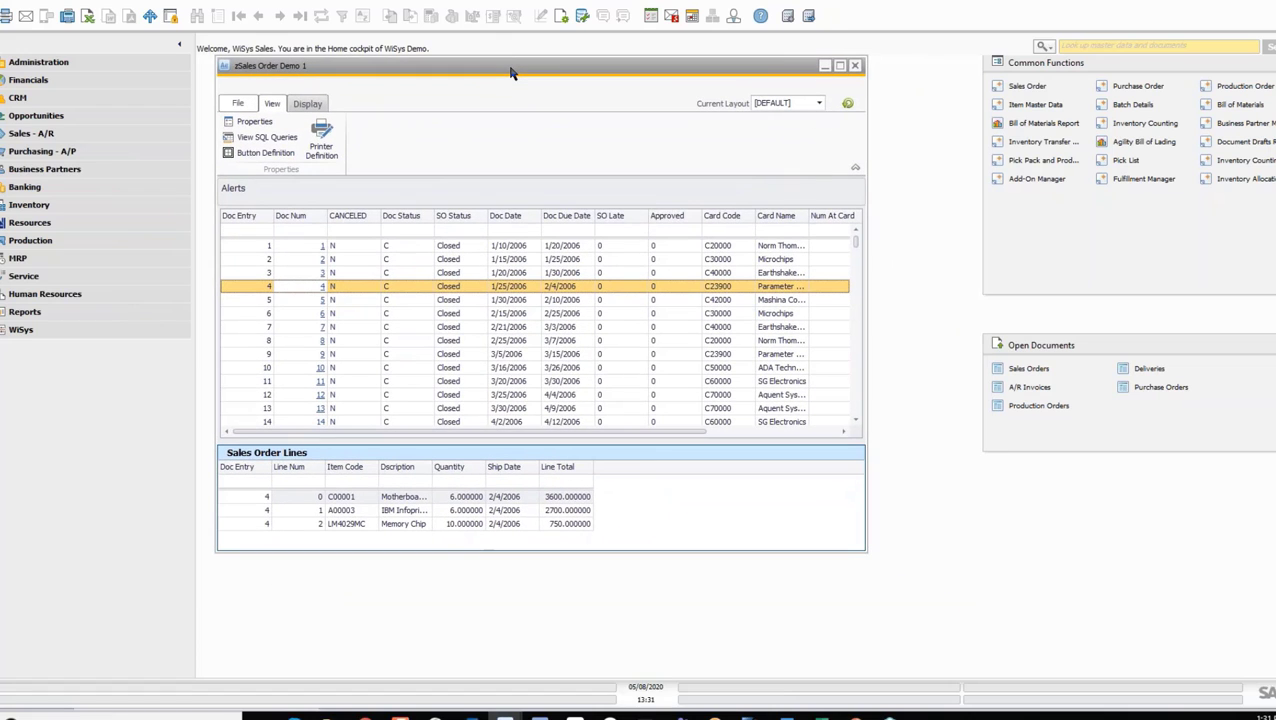
click(855, 65)
click(505, 715)
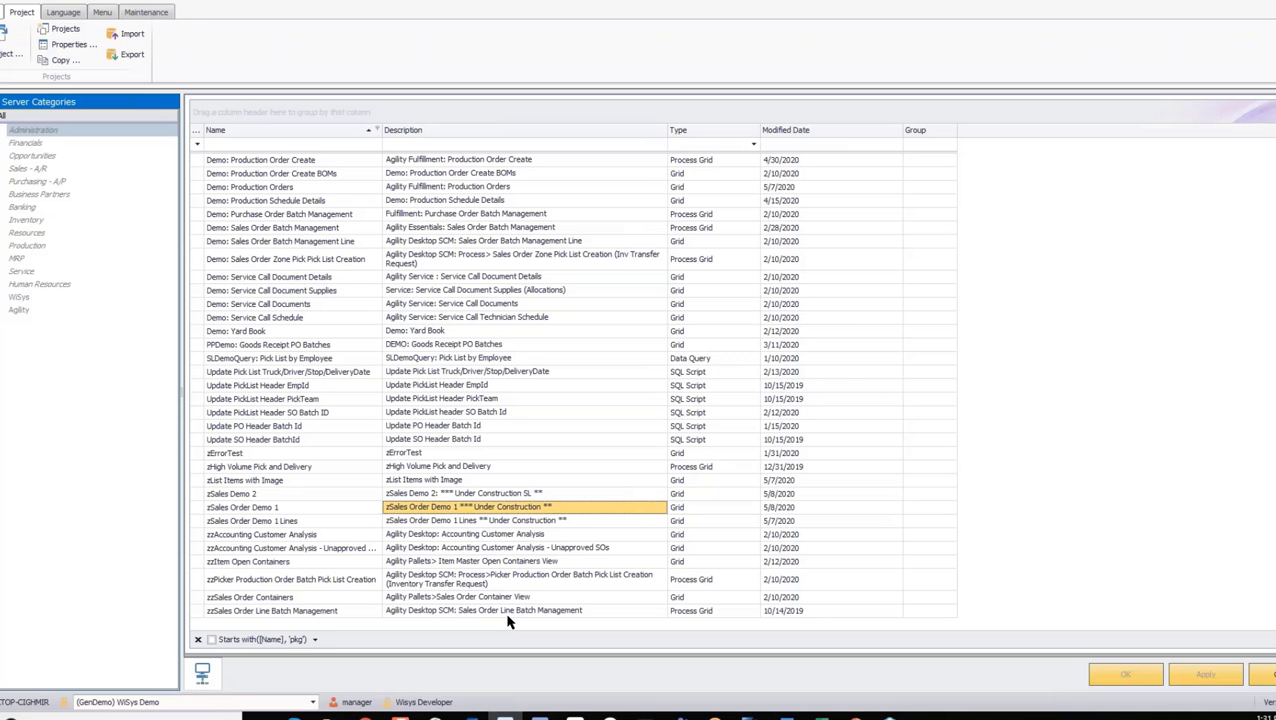
Open zSales Order Demo 1 for design and show its filter fields
right_click(247, 495)
click(258, 492)
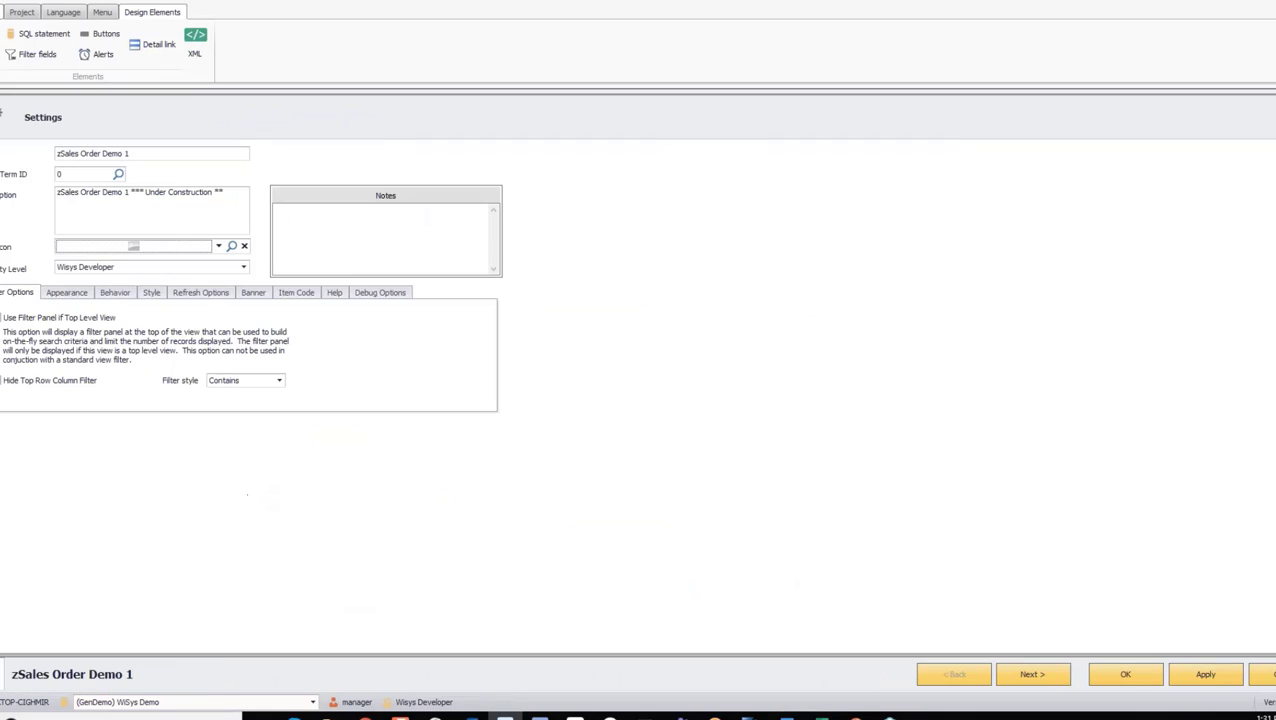
click(36, 53)
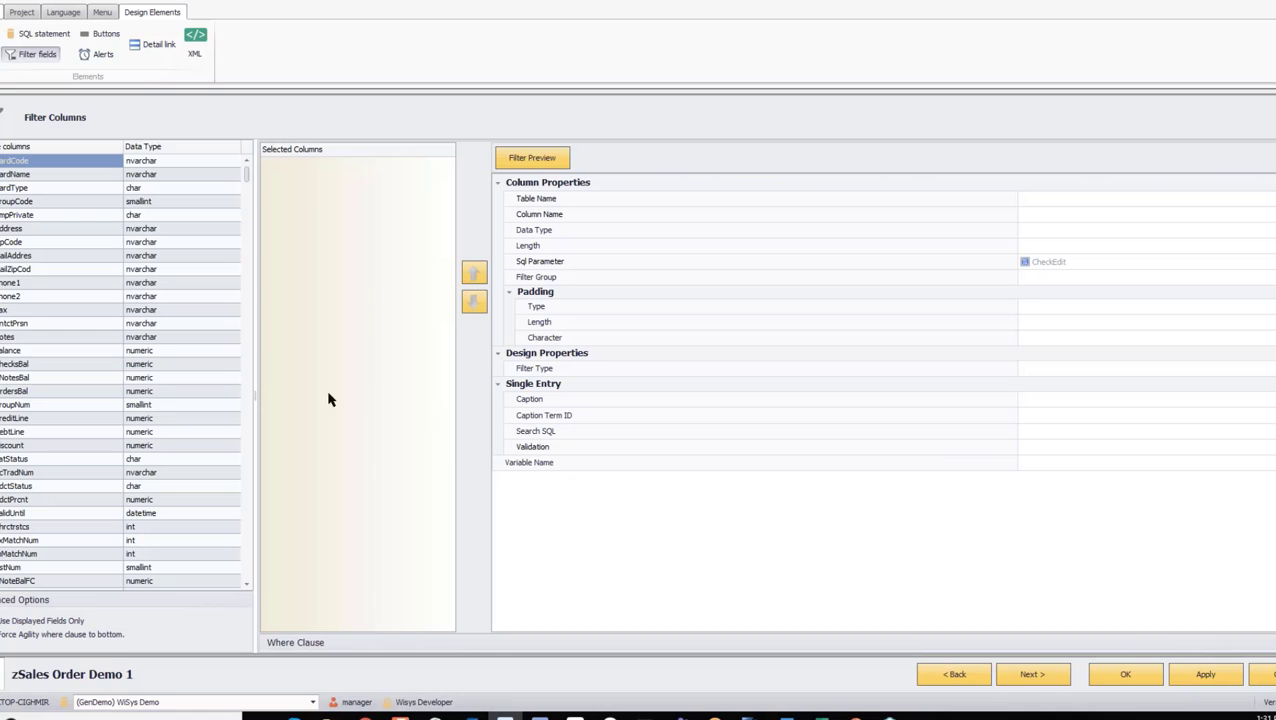
Find the DocNum column of the ORDR table and add it to the selected filter columns
scroll(105, 400, down, 8)
scroll(105, 405, down, 15)
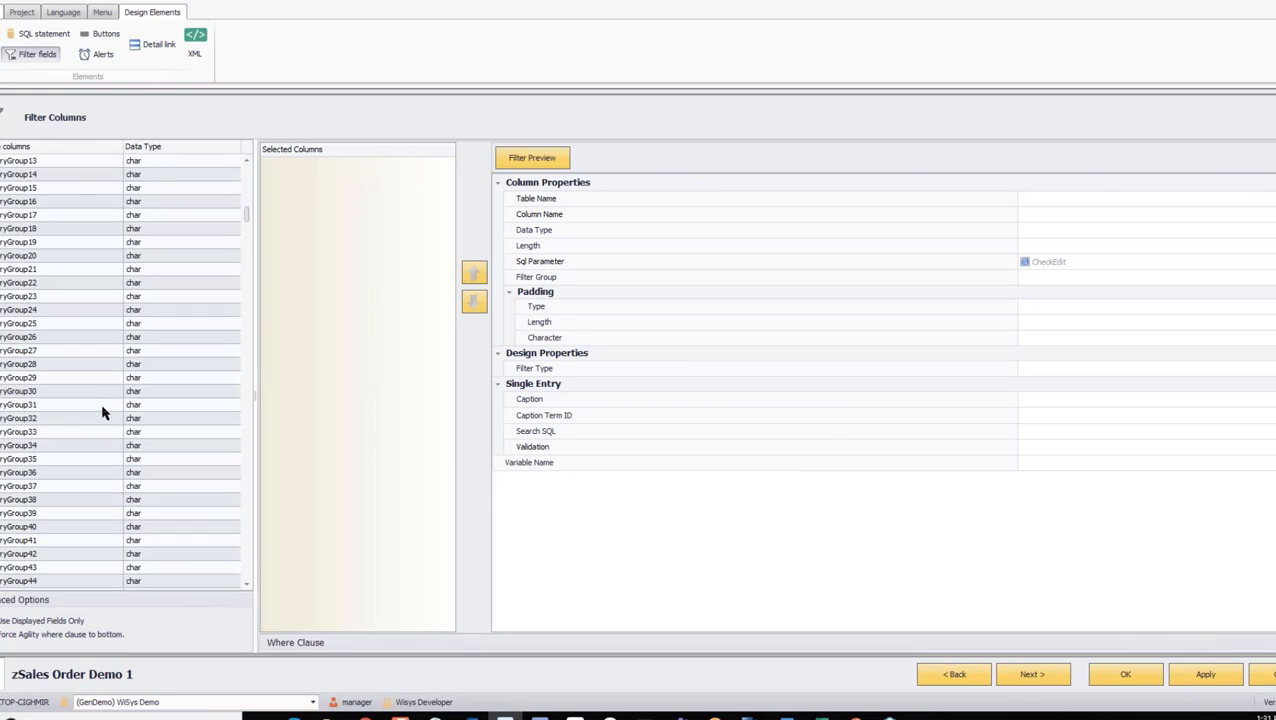
scroll(102, 412, up, 20)
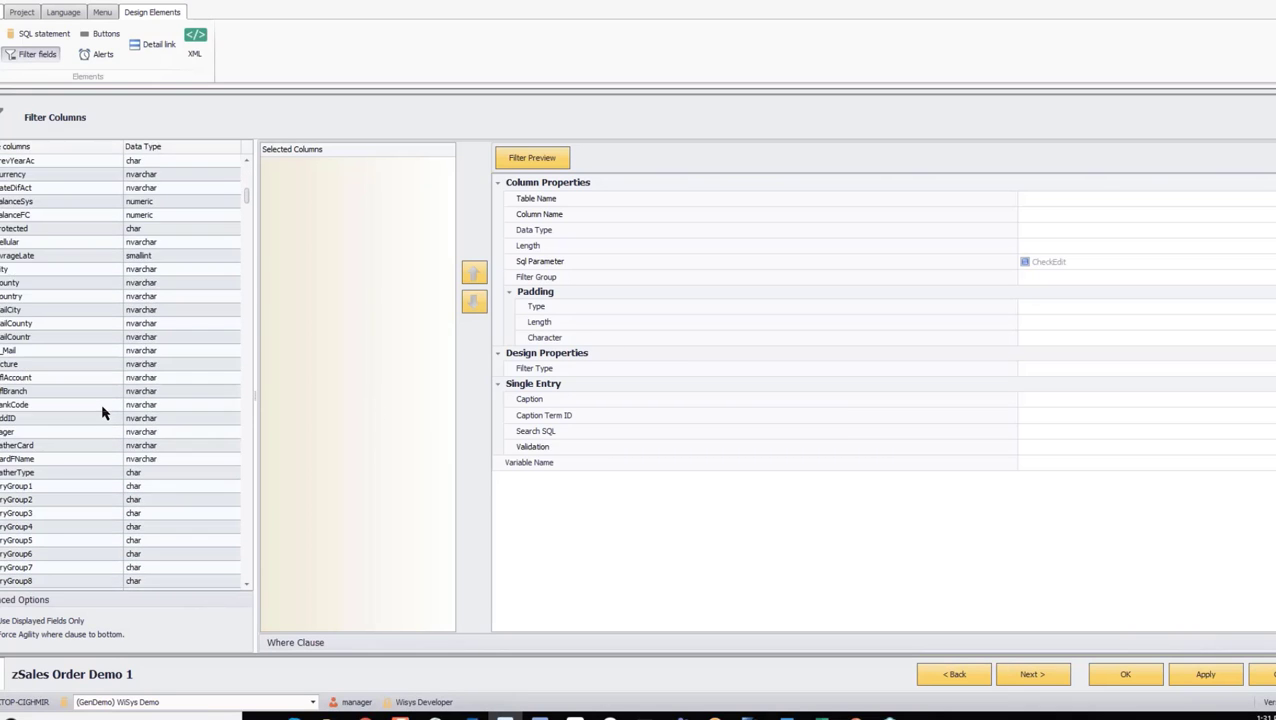
scroll(102, 412, down, 20)
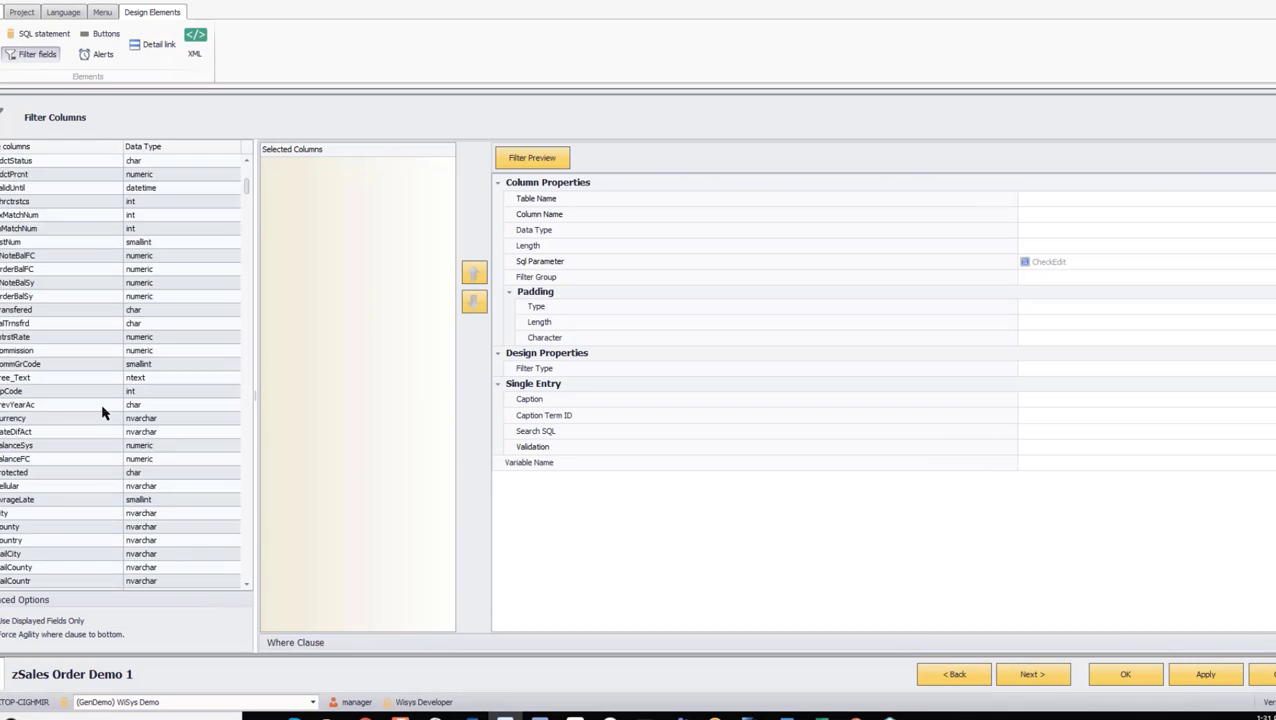
scroll(100, 420, down, 12)
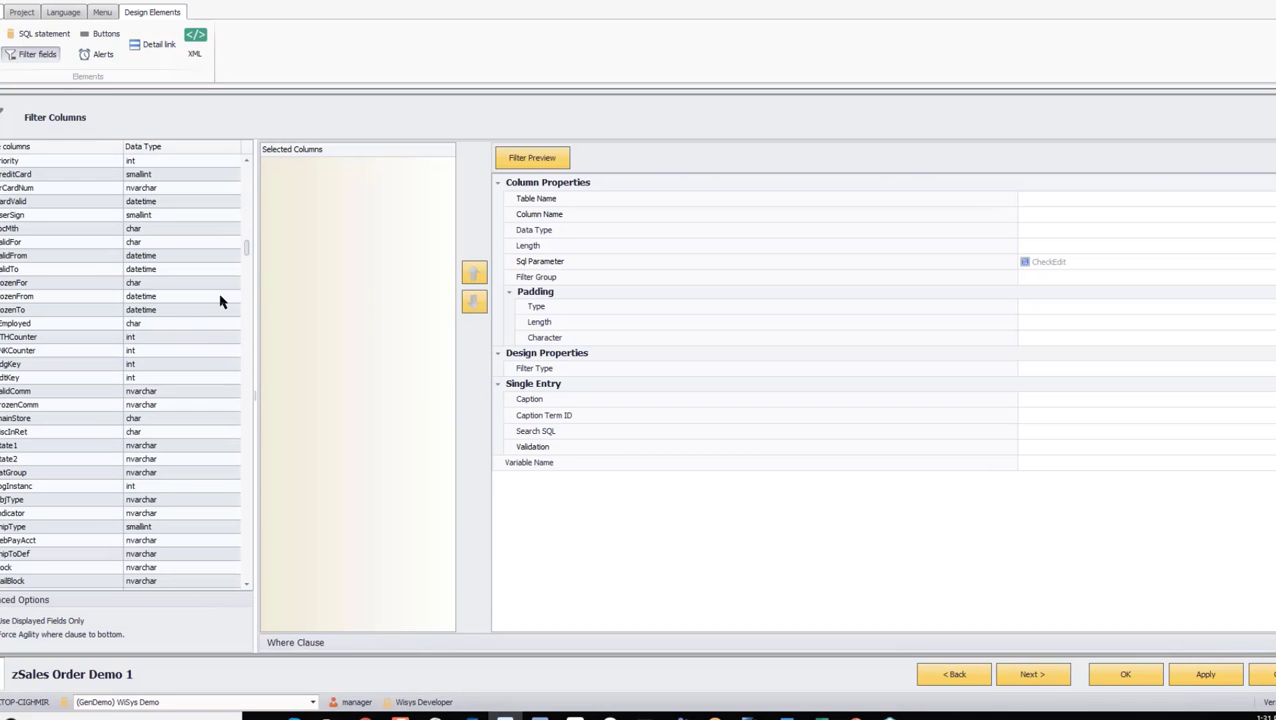
drag(249, 253, 242, 361)
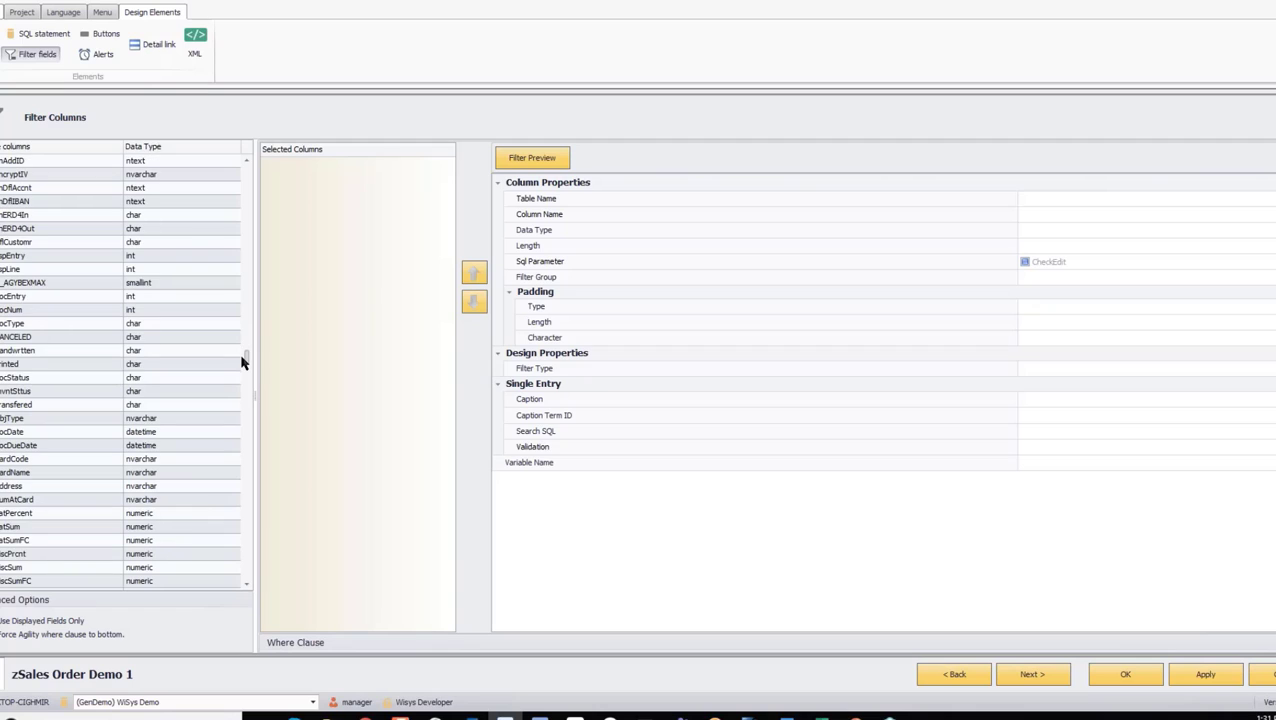
click(18, 311)
drag(18, 311, 336, 172)
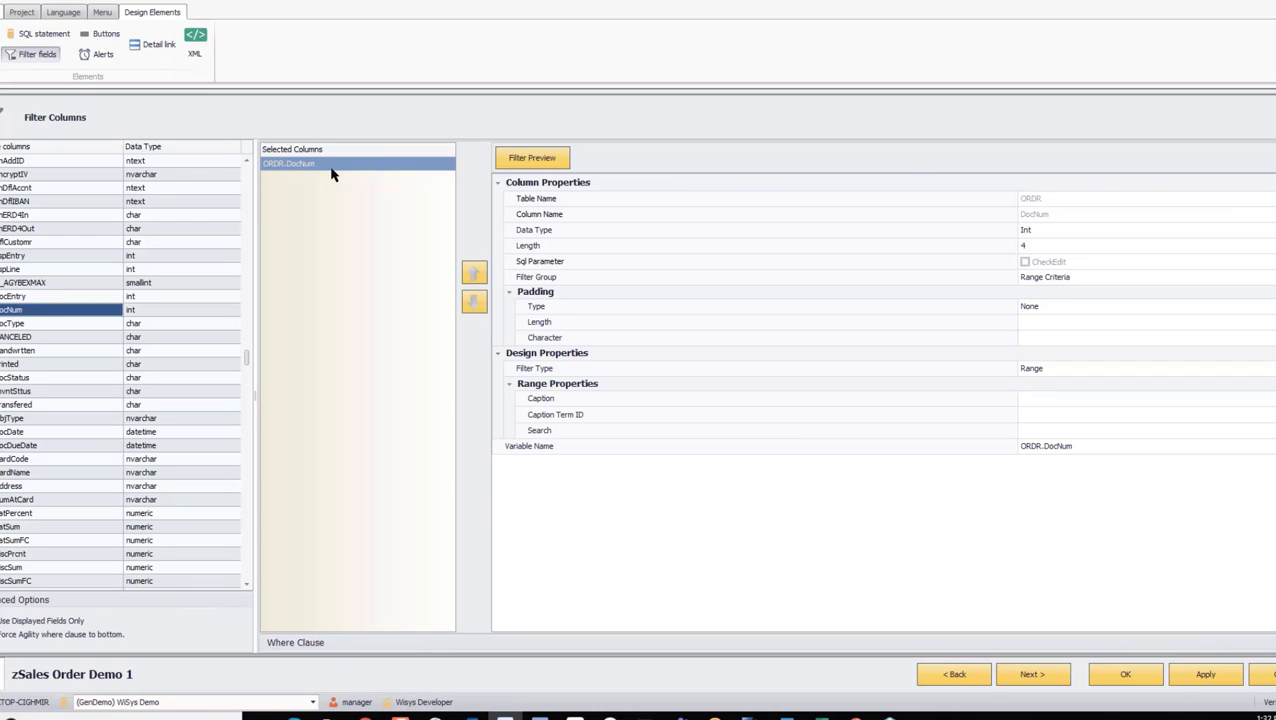
Replace the DocNum filter column with the DocStatus column of the ORDR table
right_click(332, 174)
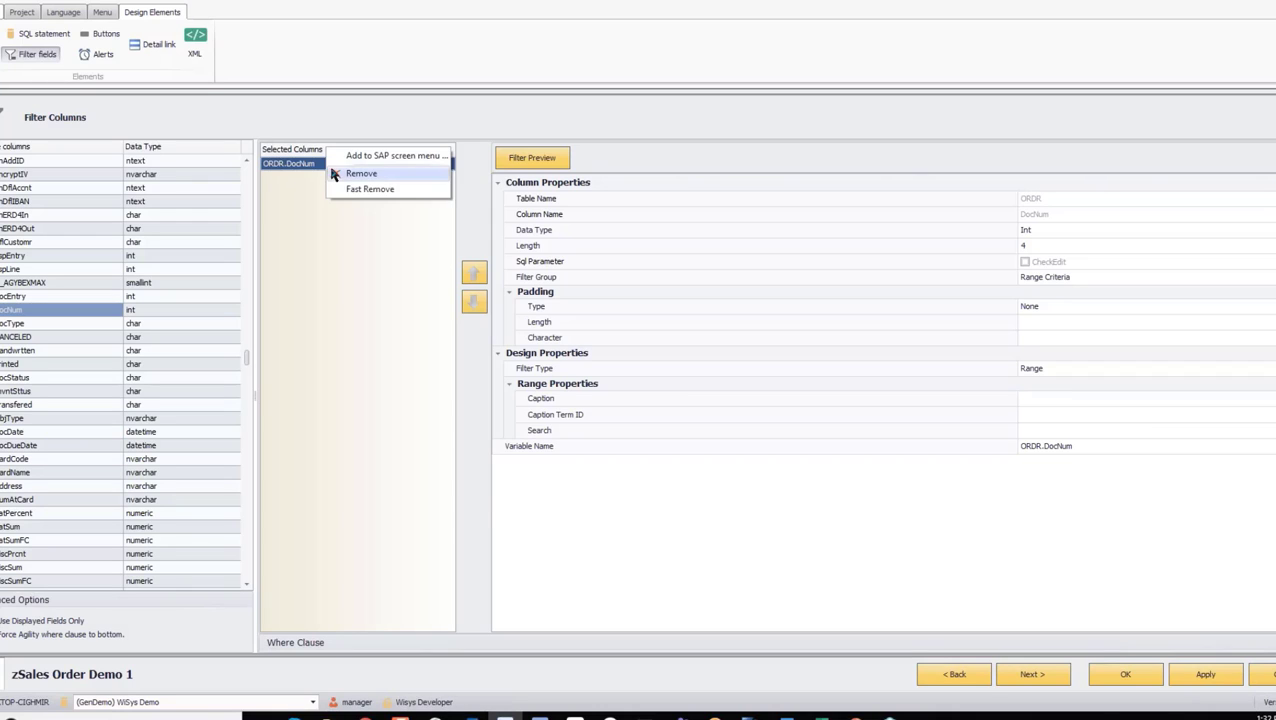
click(360, 188)
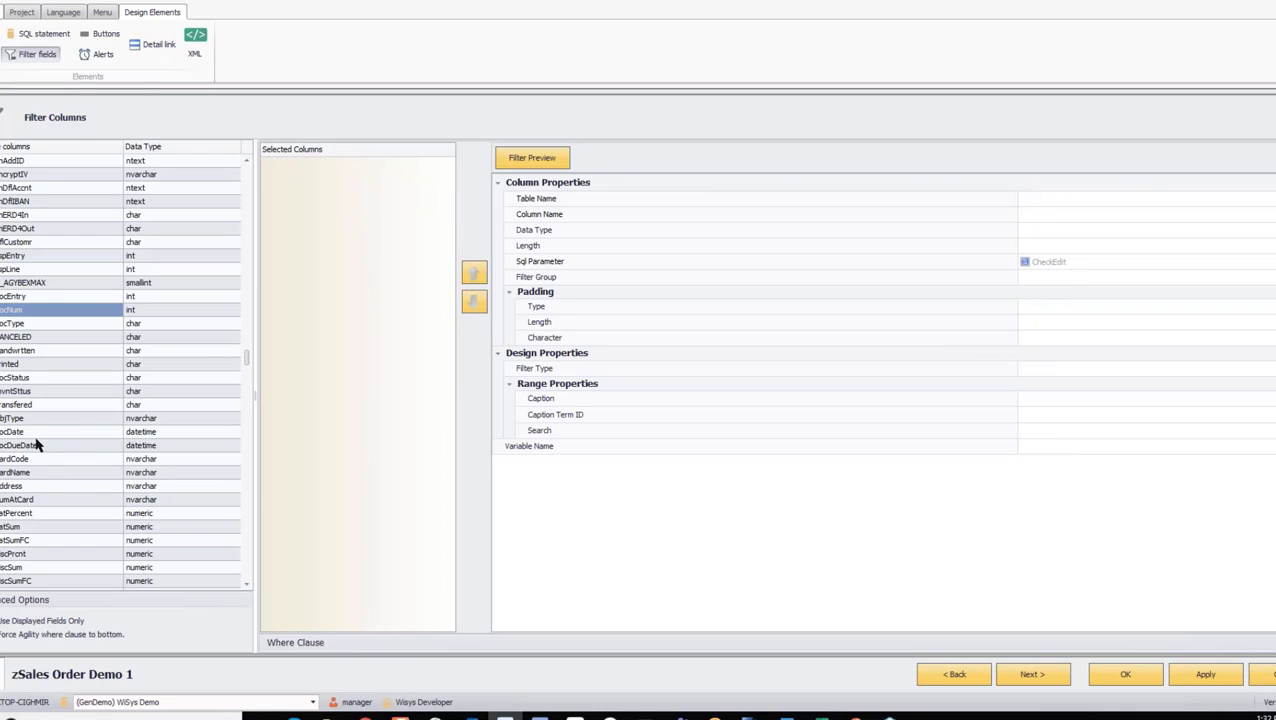
double_click(36, 378)
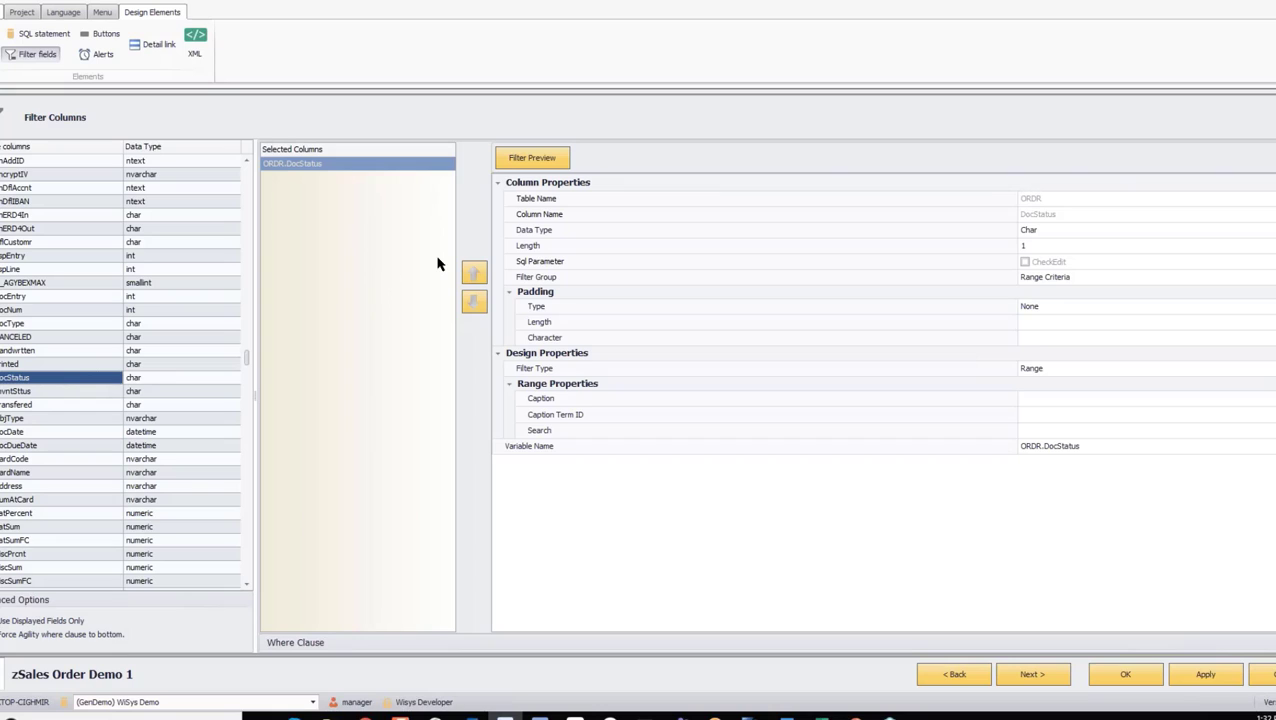
Set the DocStatus filter type to Single value, force the Agility where clause to the bottom, and save the project design
click(1063, 282)
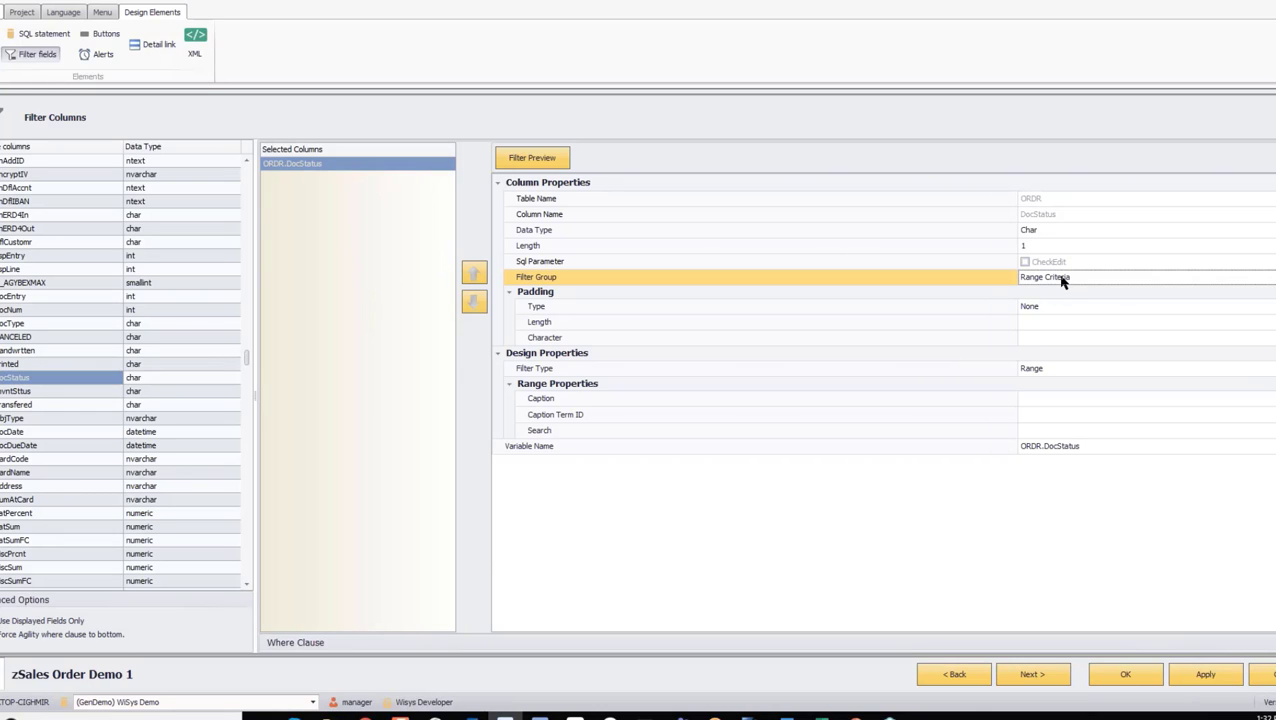
click(1063, 282)
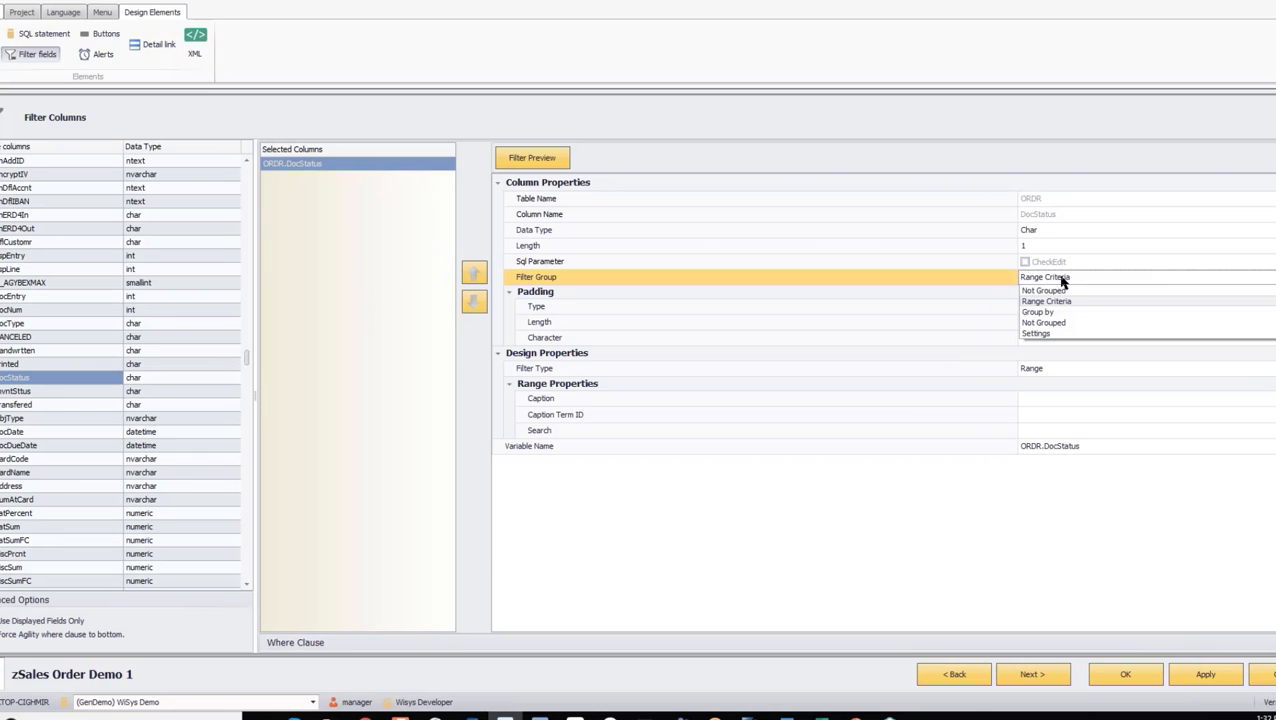
click(1063, 282)
click(1037, 370)
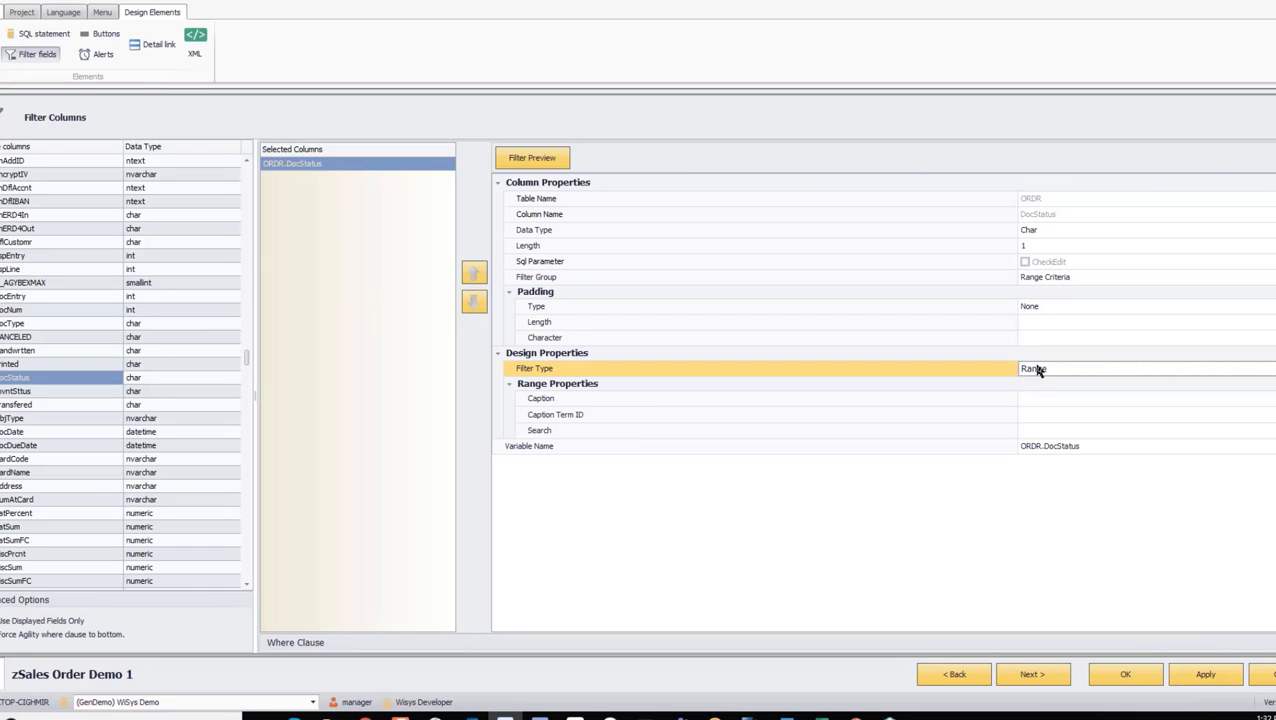
click(1037, 370)
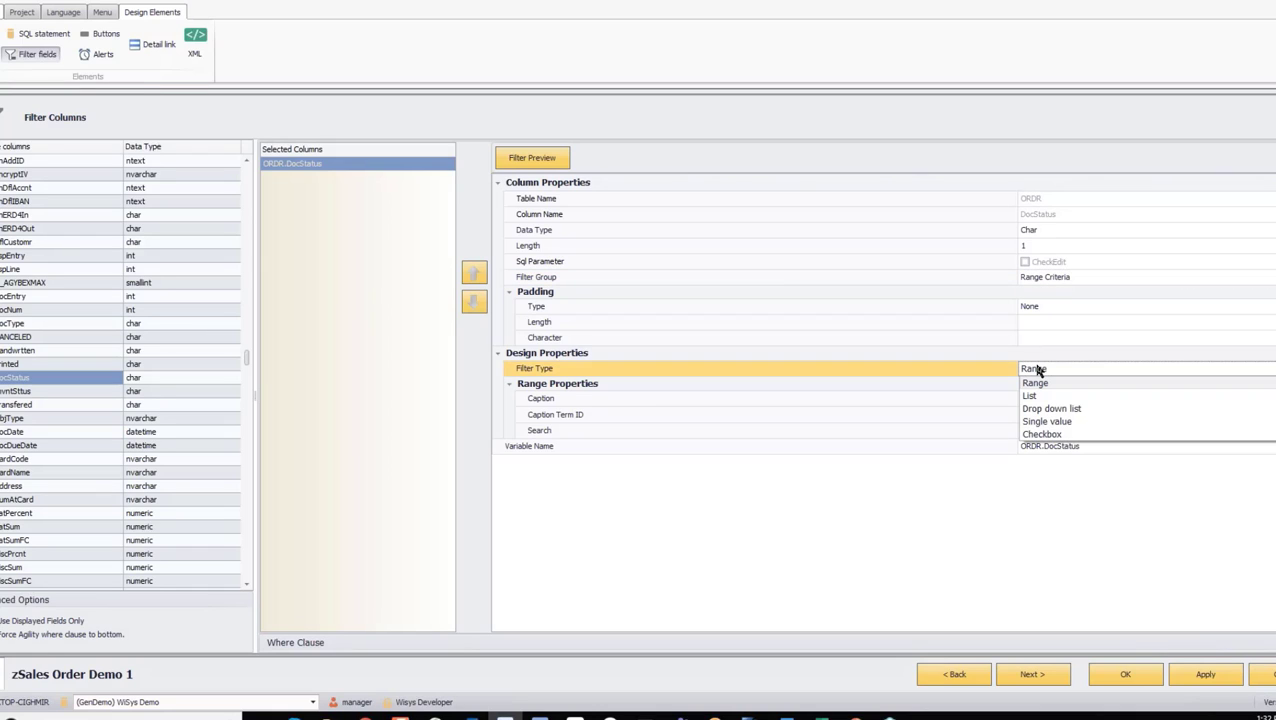
click(1031, 421)
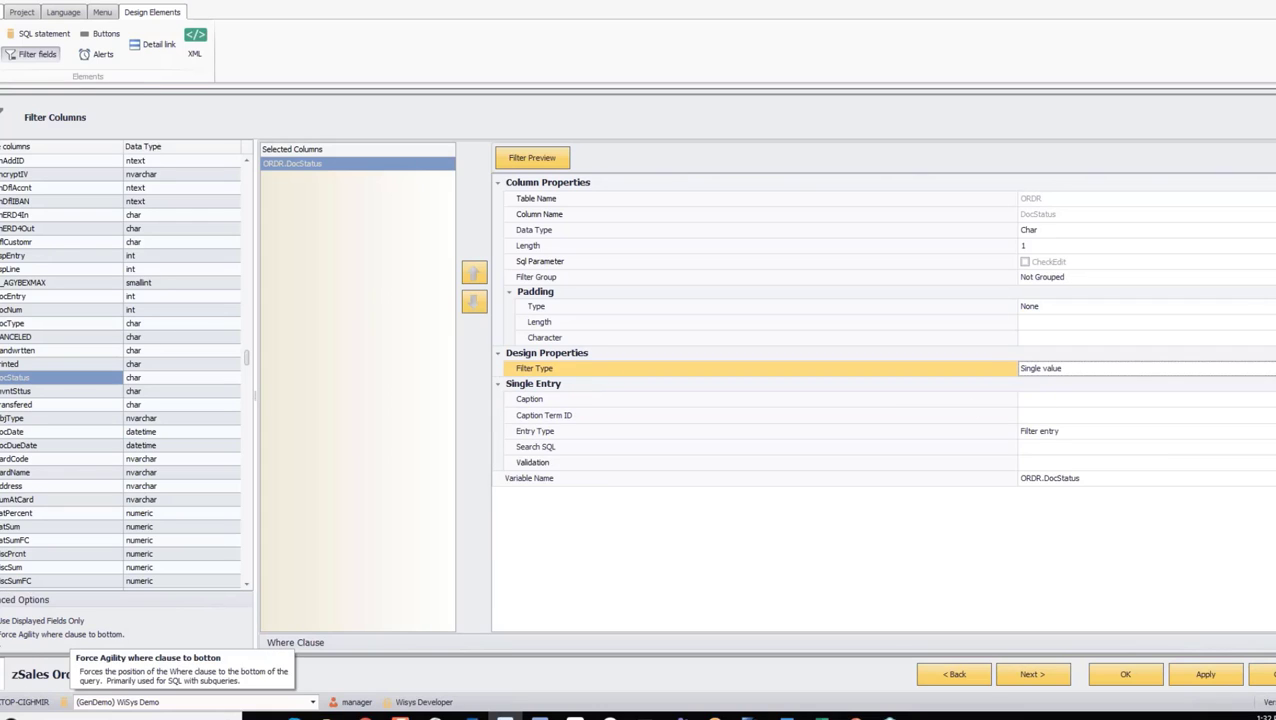
click(2, 635)
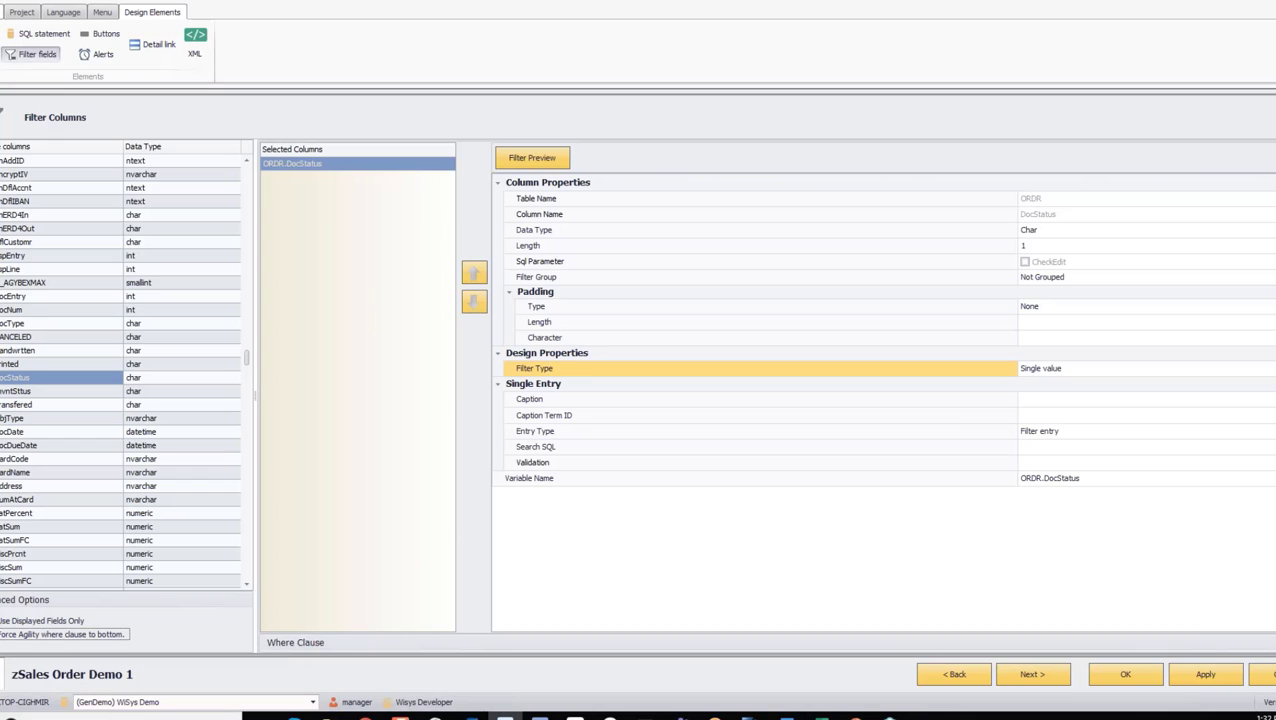
click(1220, 680)
click(1126, 680)
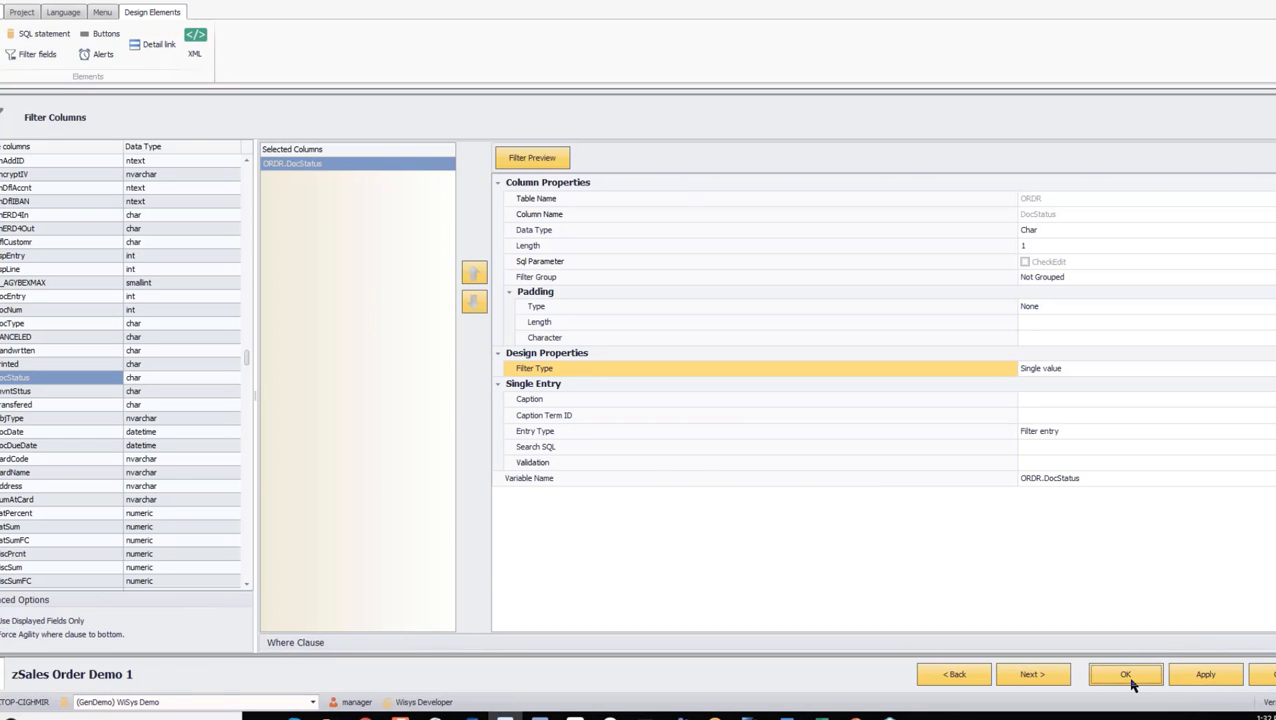
Preview zSales Order Demo 1 filtered by document status O, show the lines of order 565, and close the view
right_click(249, 507)
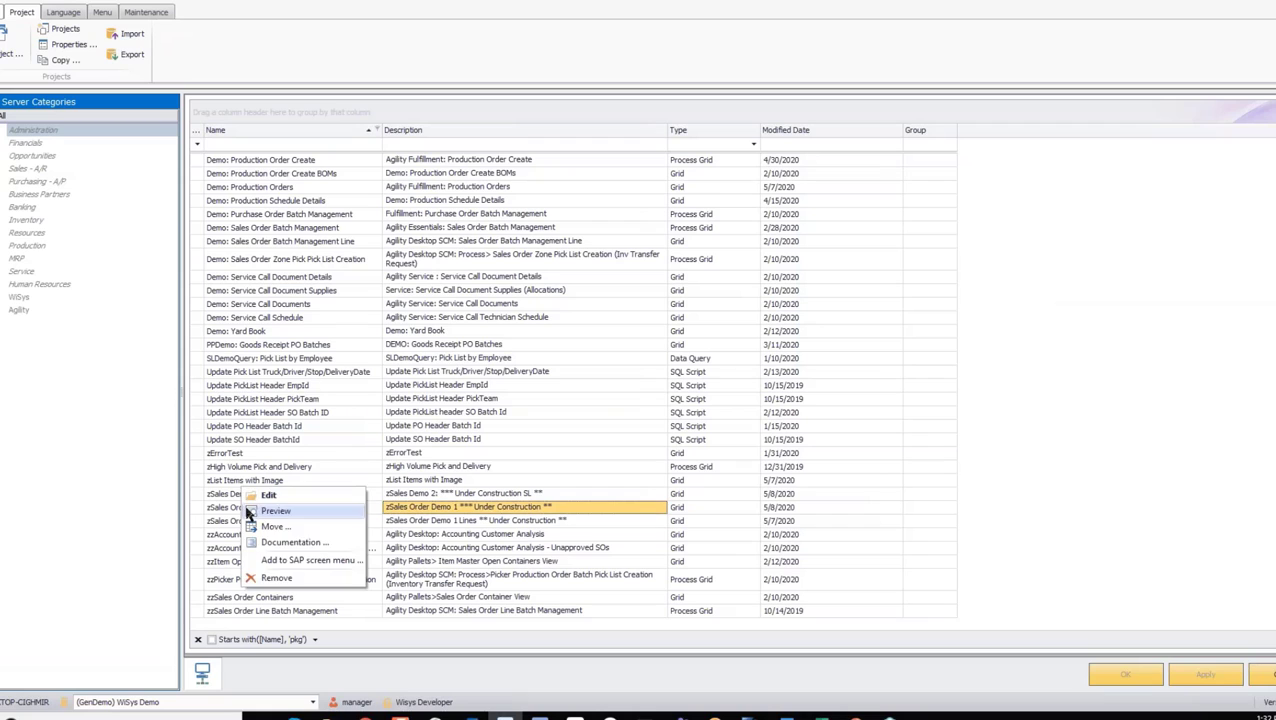
key(Escape)
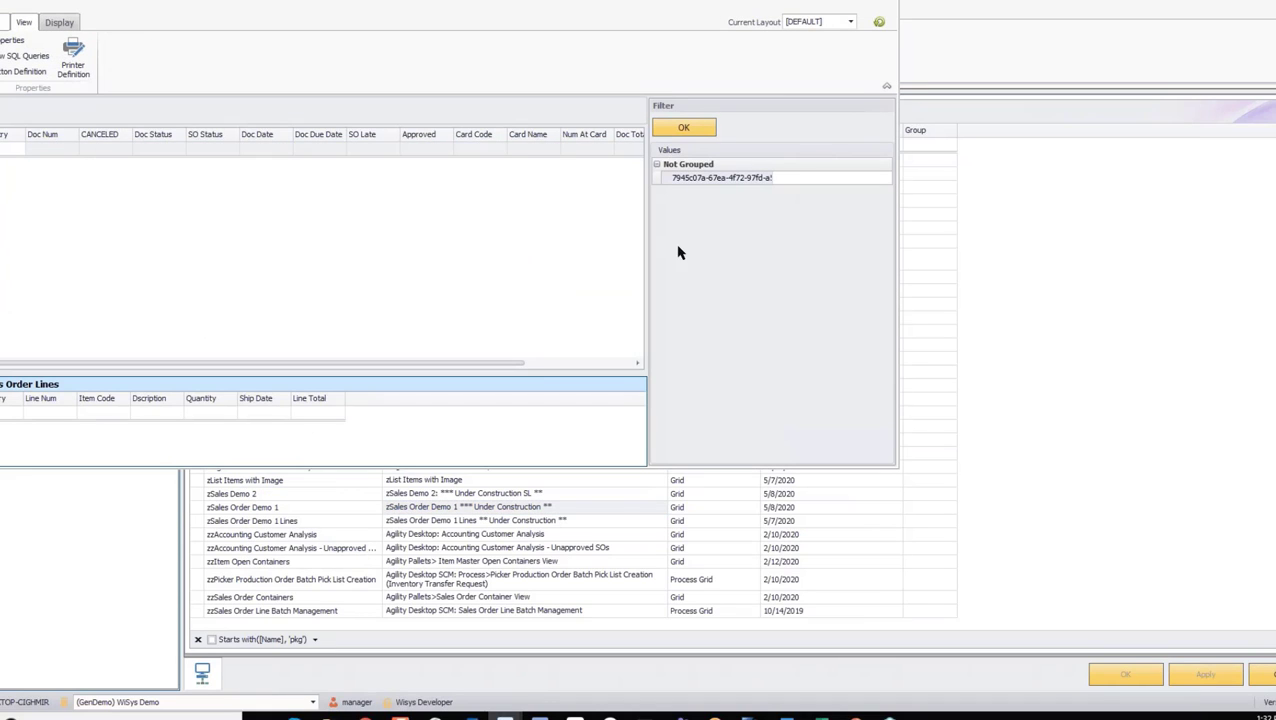
click(792, 179)
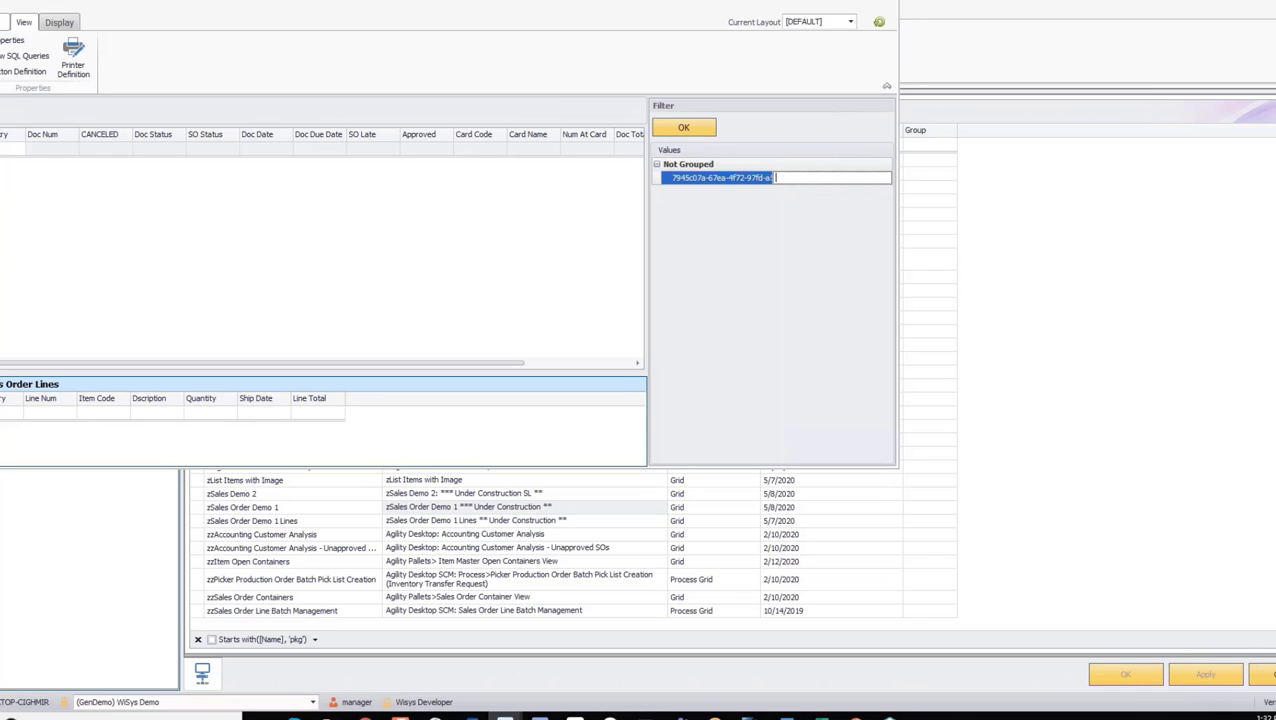
click(683, 127)
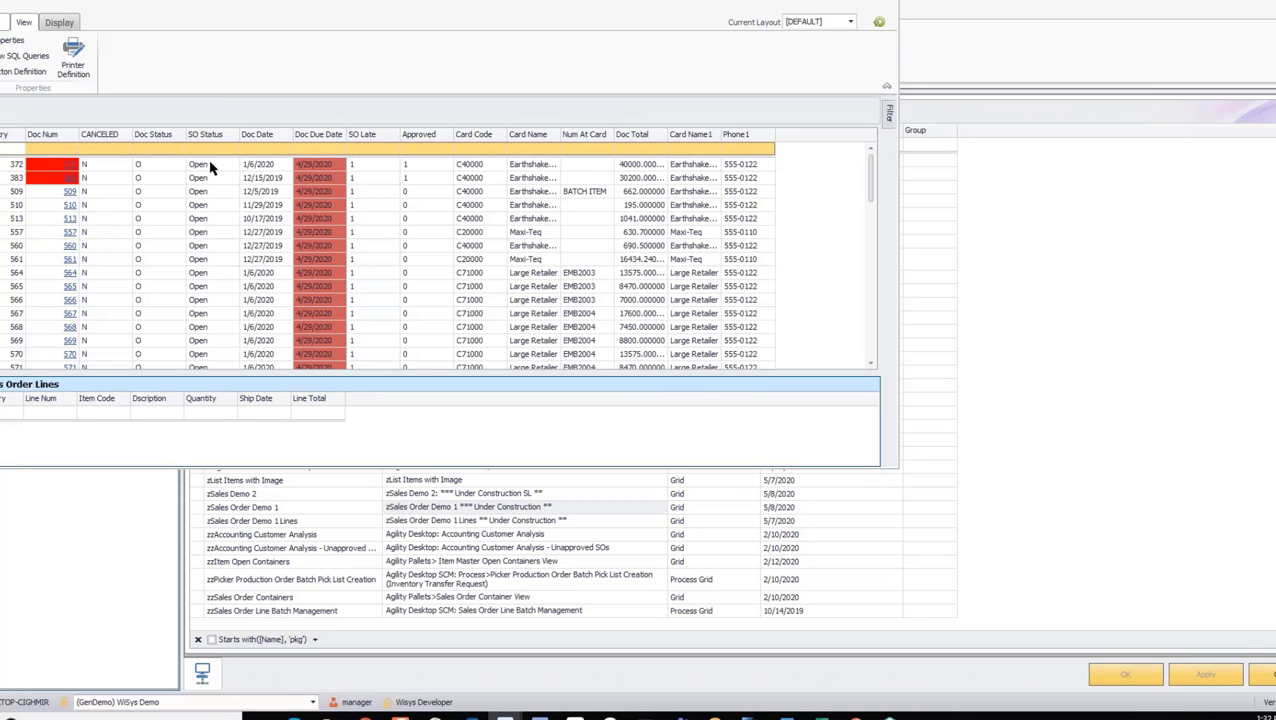
click(172, 286)
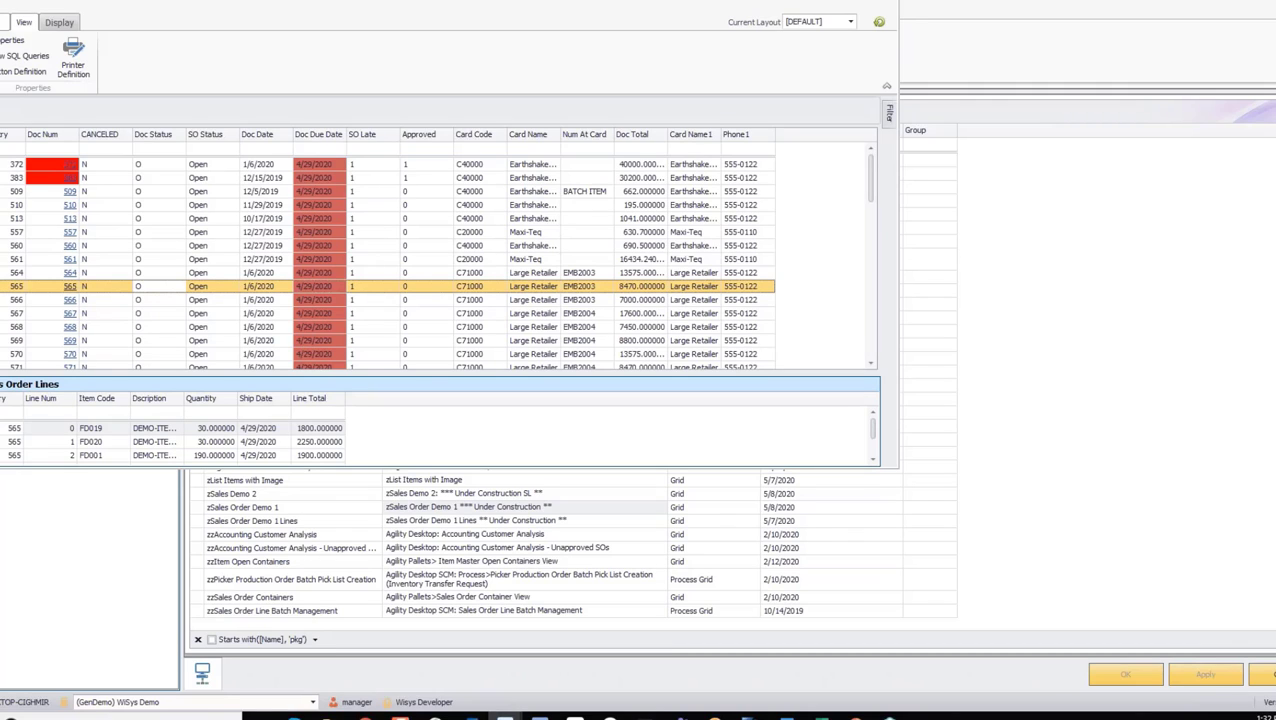
key(Escape)
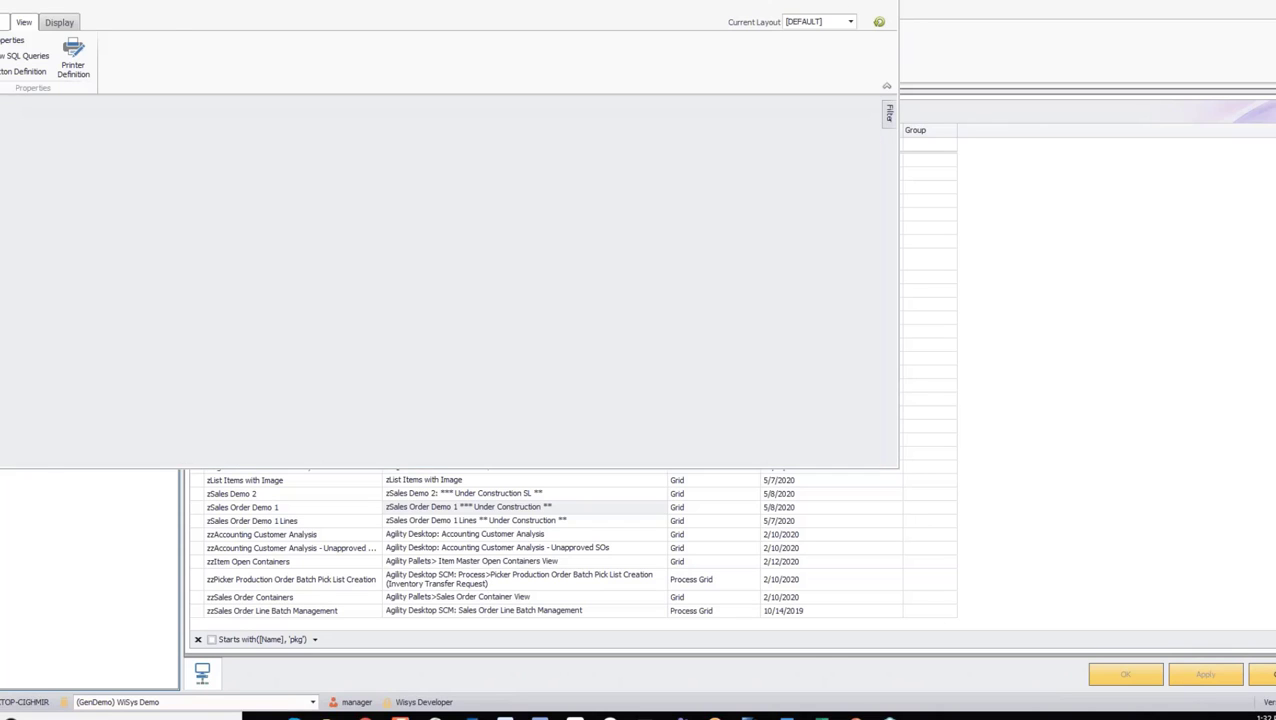
Reopen the zSales Order Demo 1 design, caption the DocStatus filter field "Order Status", and save the project
right_click(282, 509)
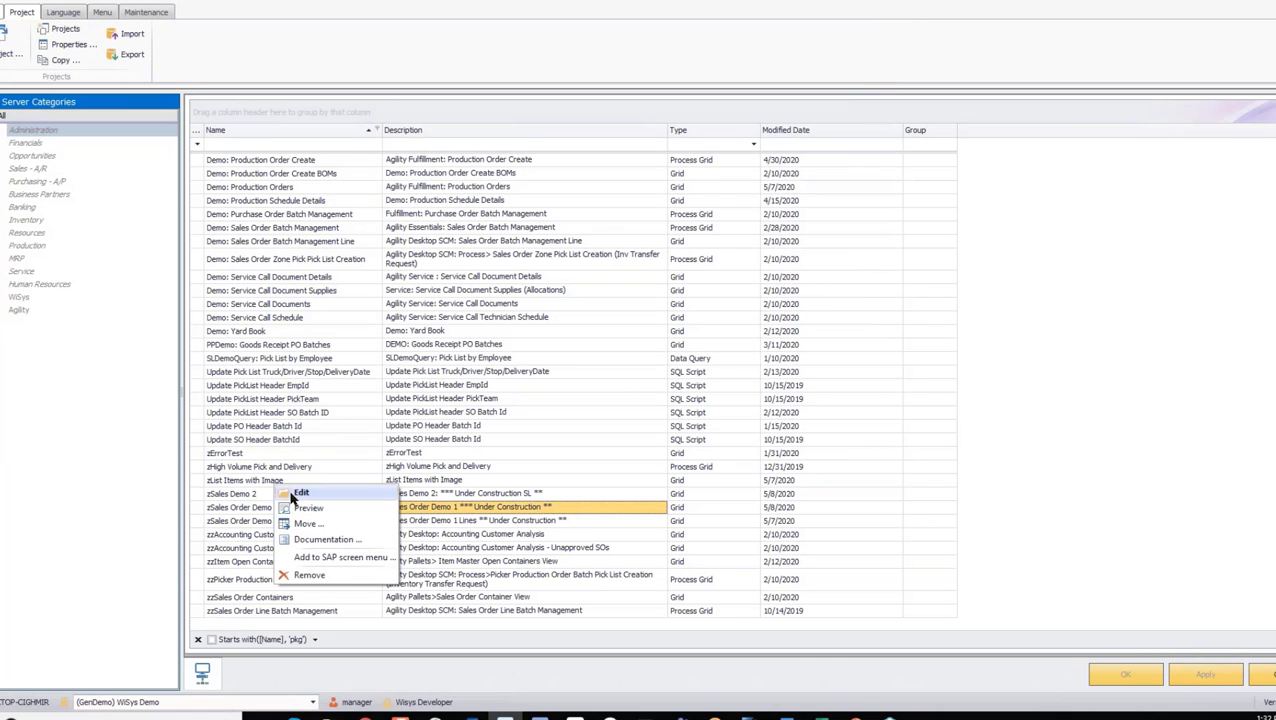
click(295, 493)
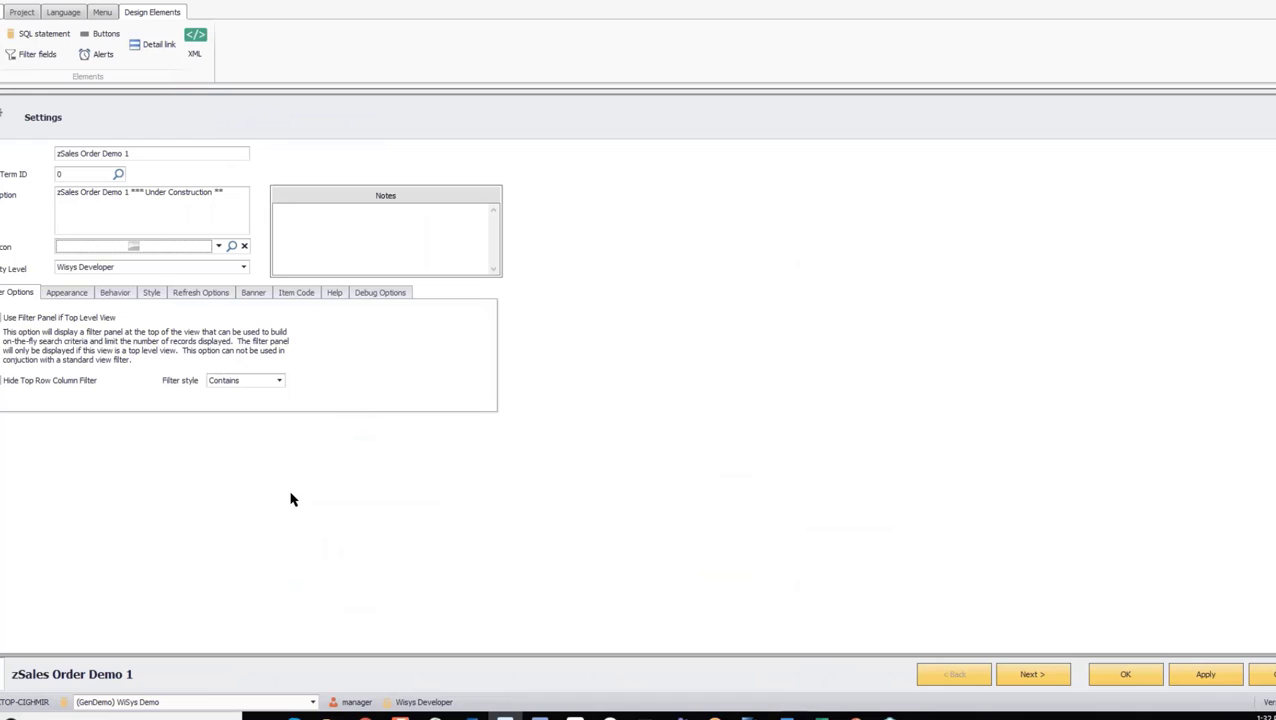
click(43, 60)
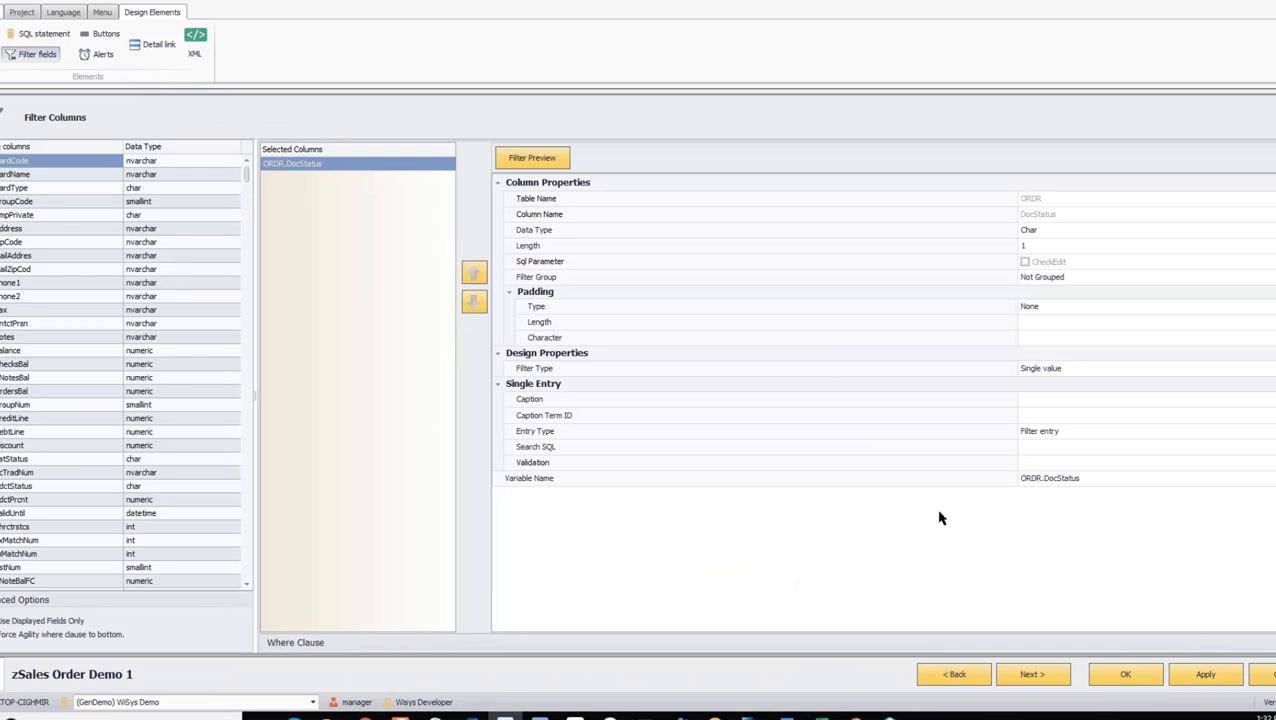
click(1045, 399)
text(Ord)
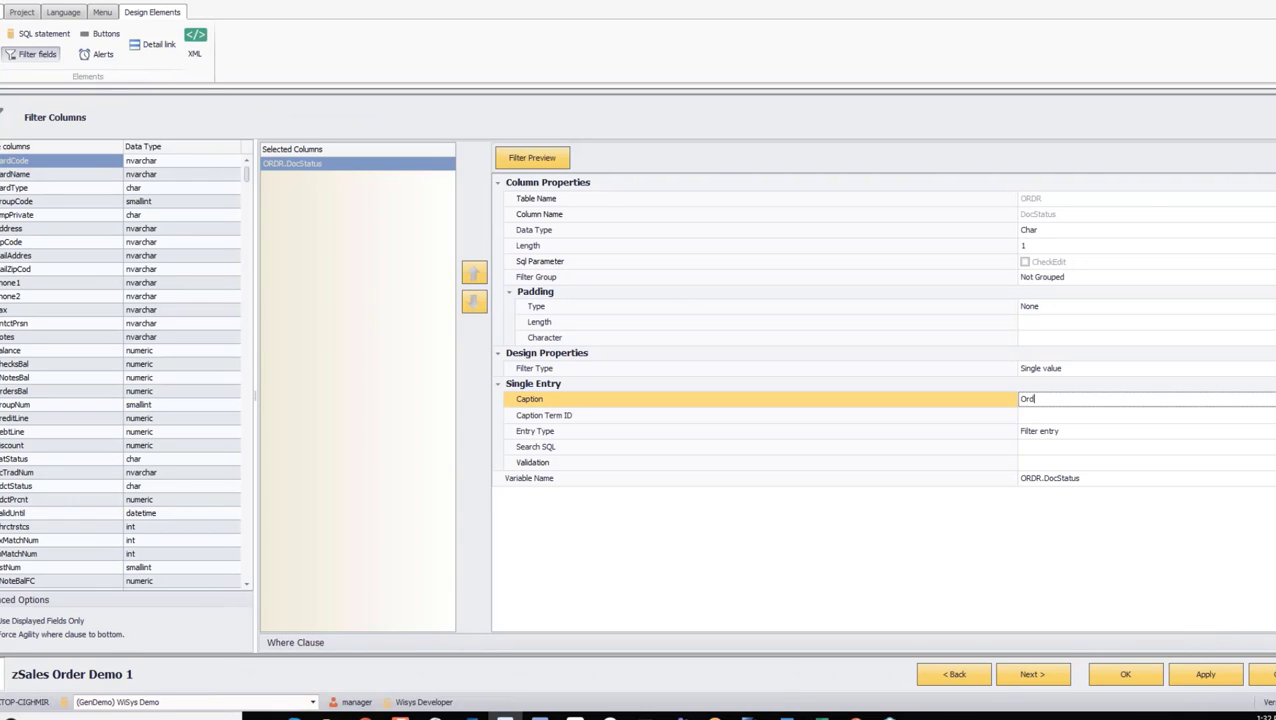
text(er Status)
click(1224, 677)
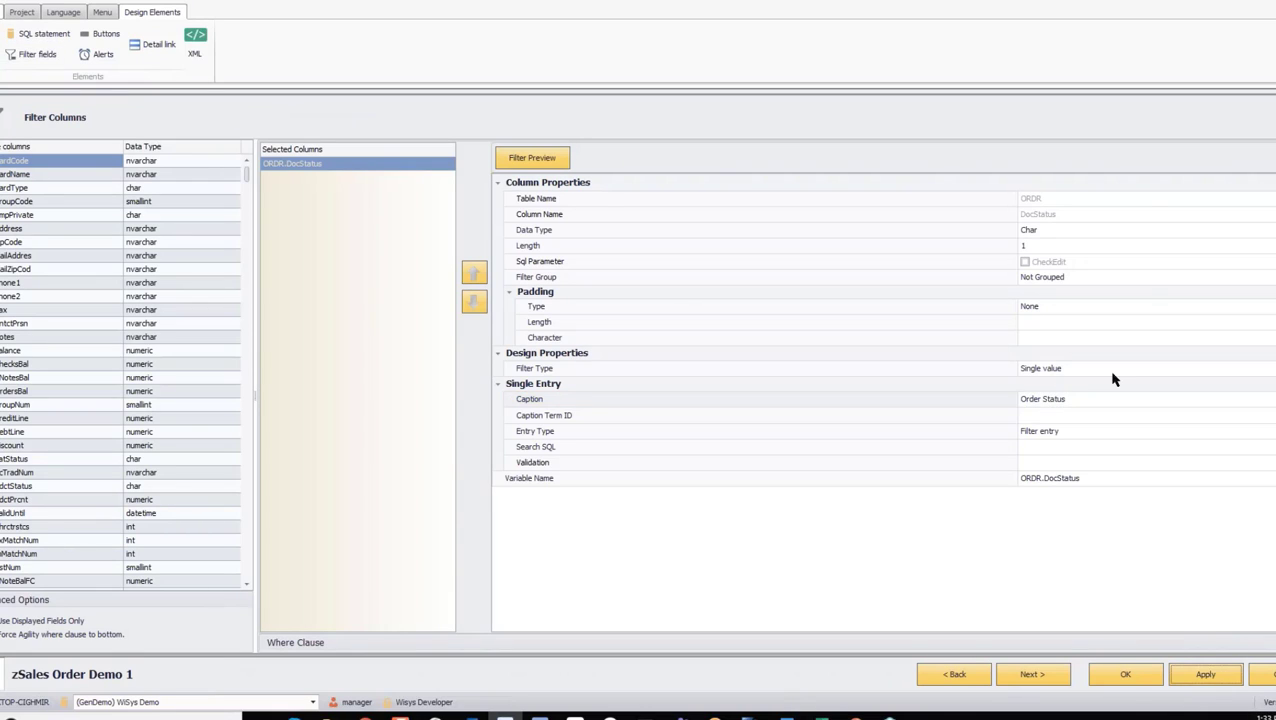
click(1116, 678)
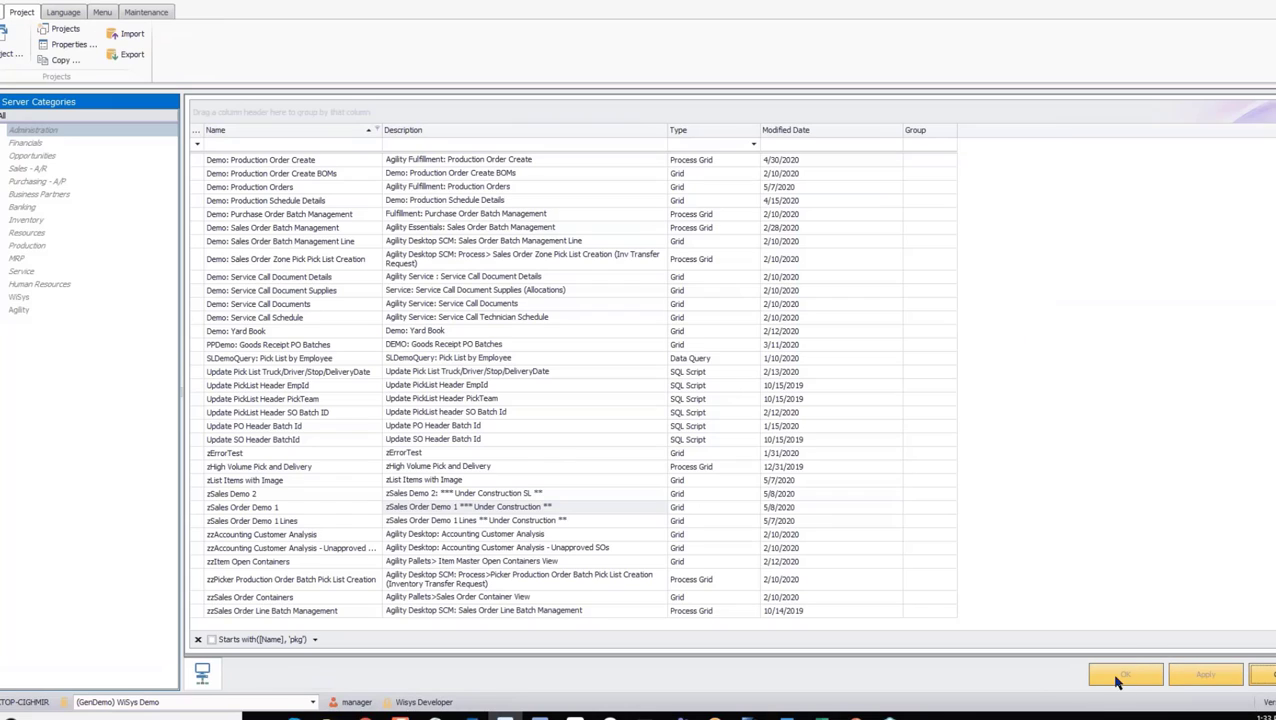
Run zSales Order Demo 1 with Order Status set to C and look through the resulting orders
double_click(274, 511)
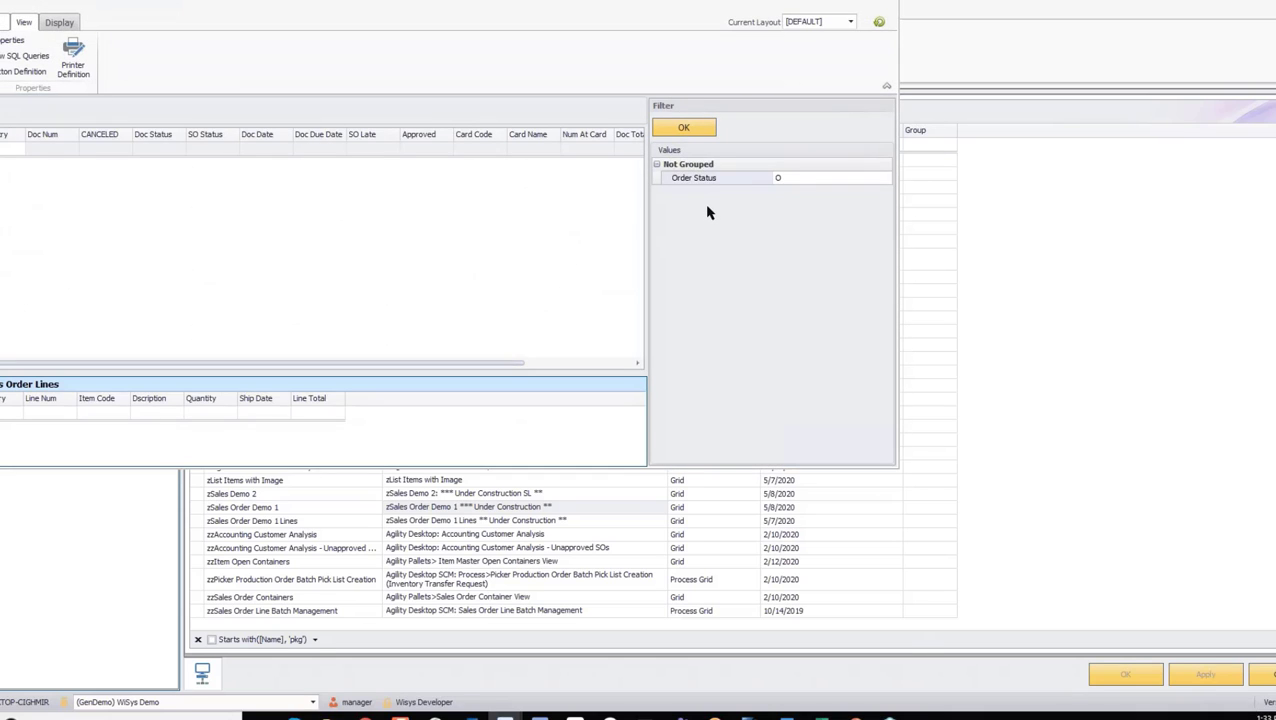
click(798, 178)
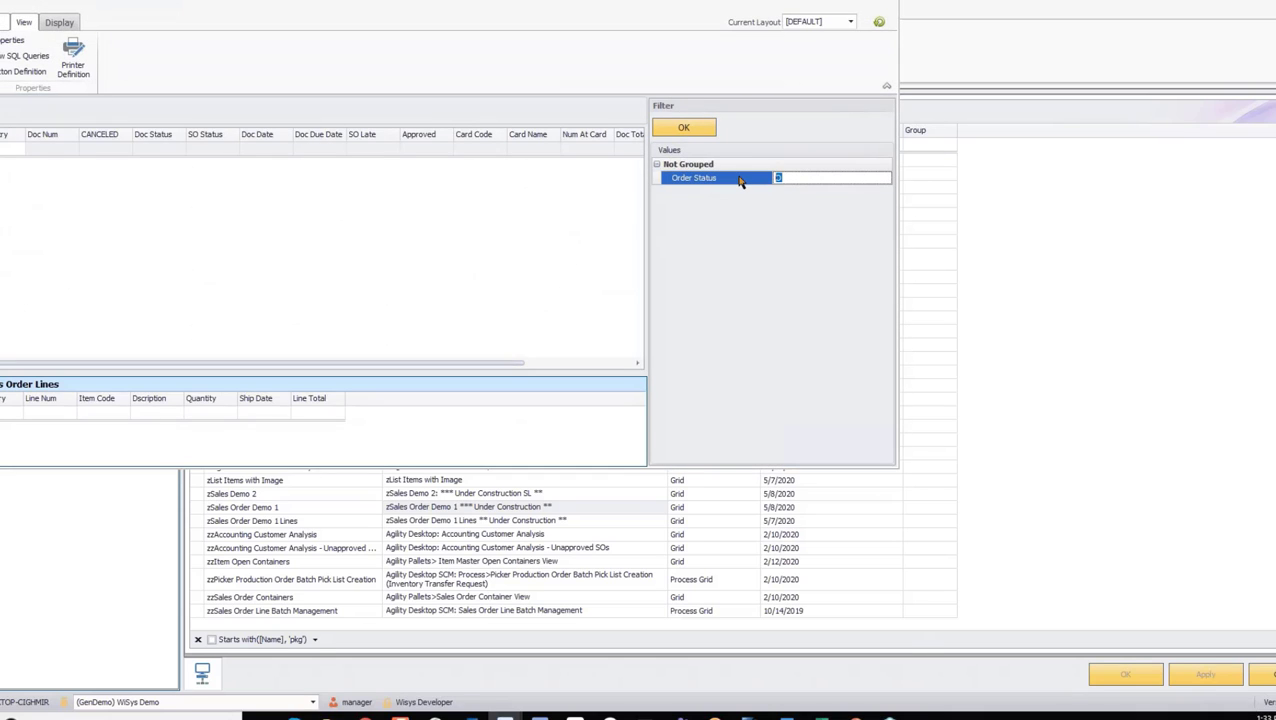
text(C)
click(697, 128)
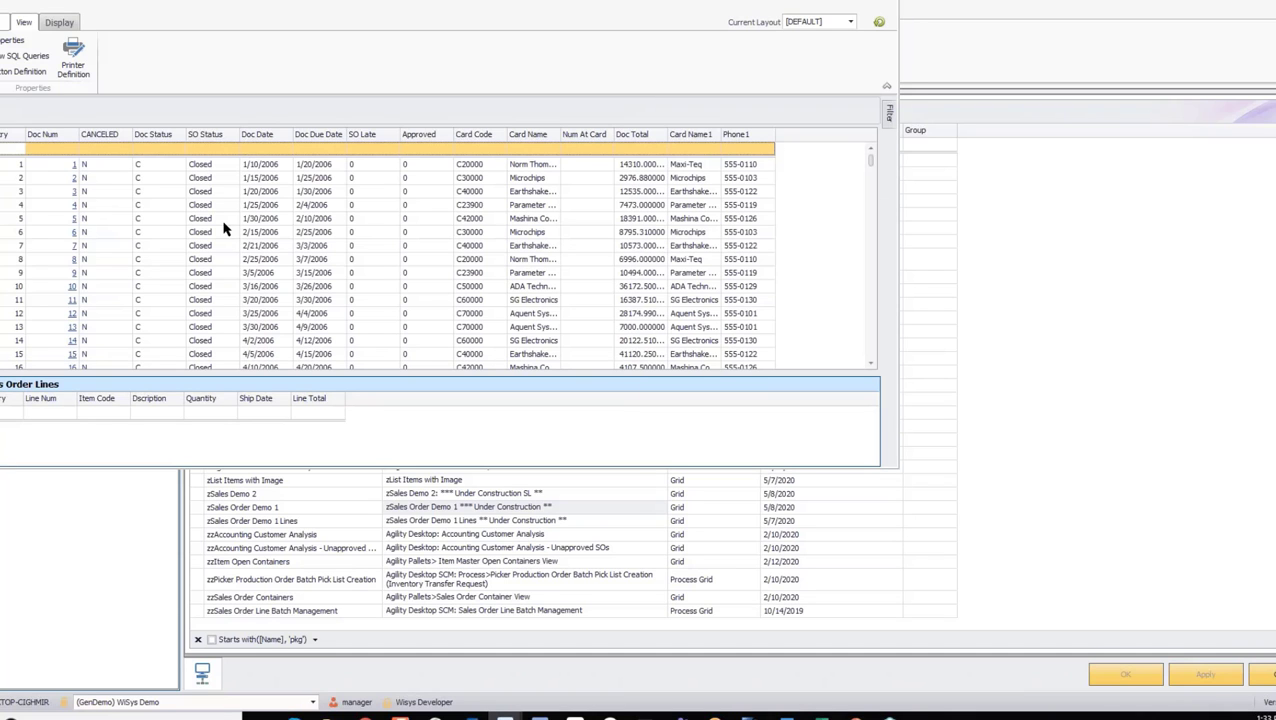
scroll(222, 250, down, 4)
Switch the running sales order view to the CSRDEMO layout, then close the view
click(803, 24)
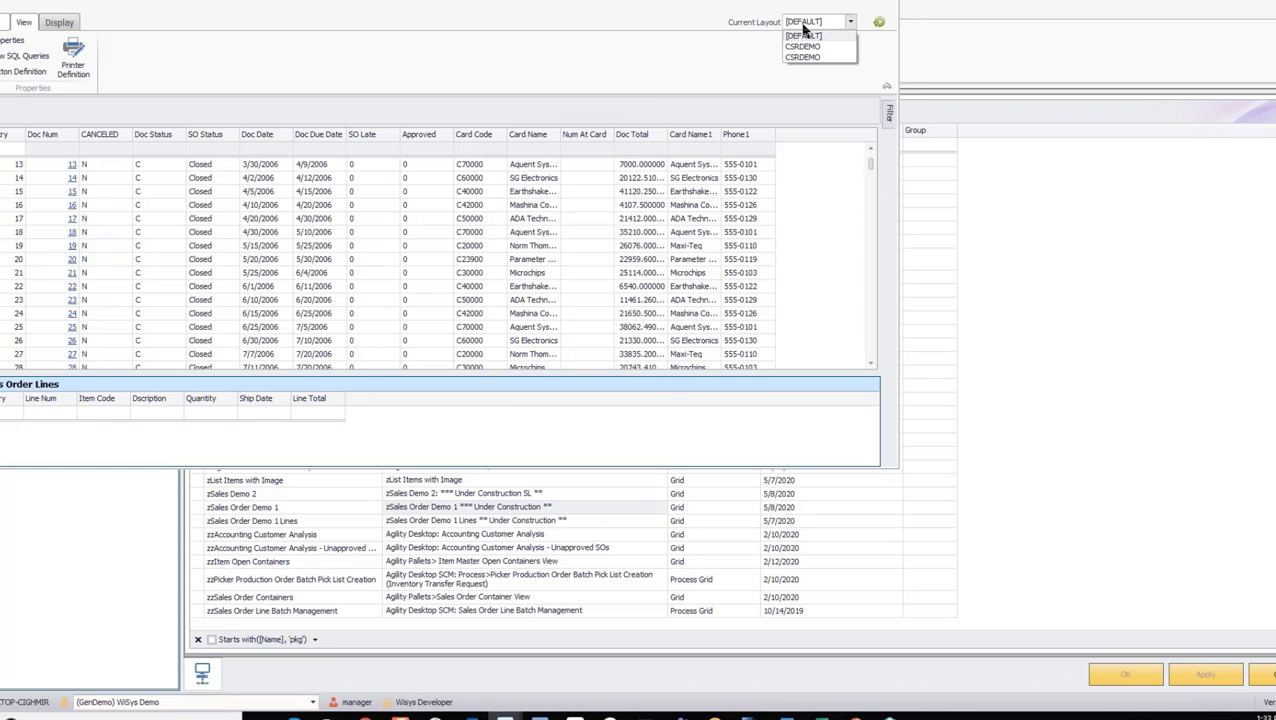
click(804, 47)
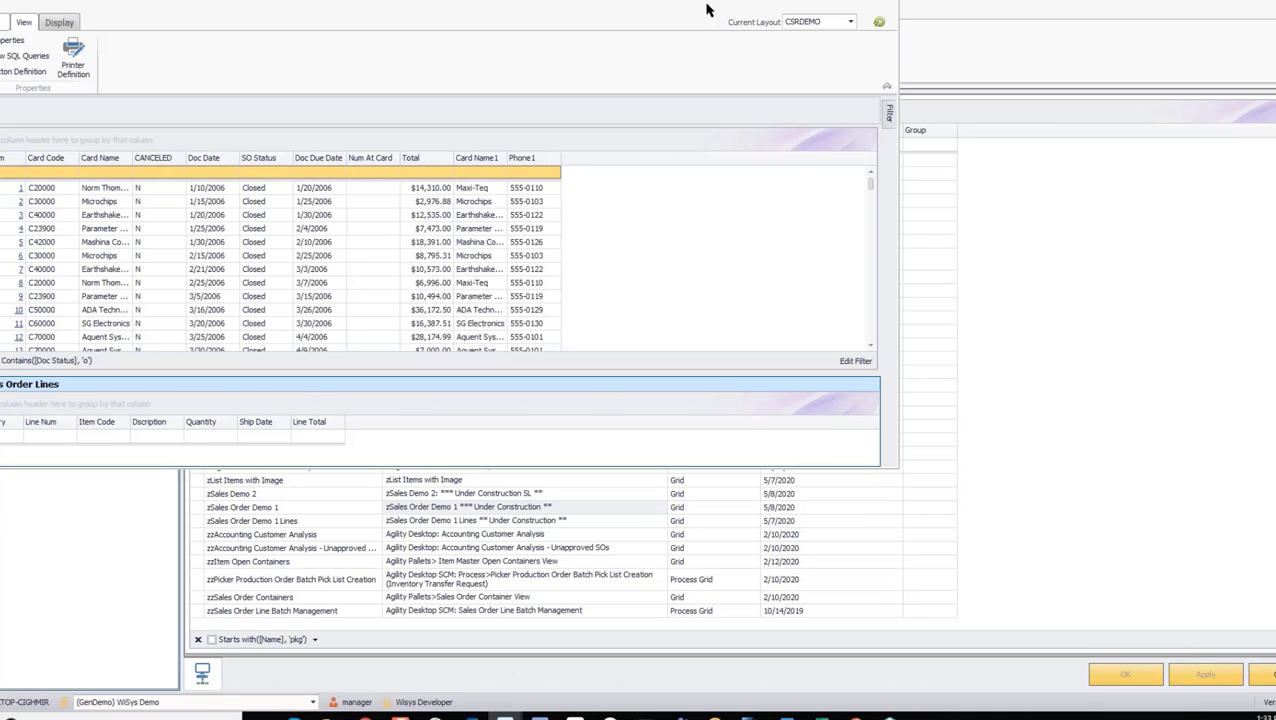
click(886, 1)
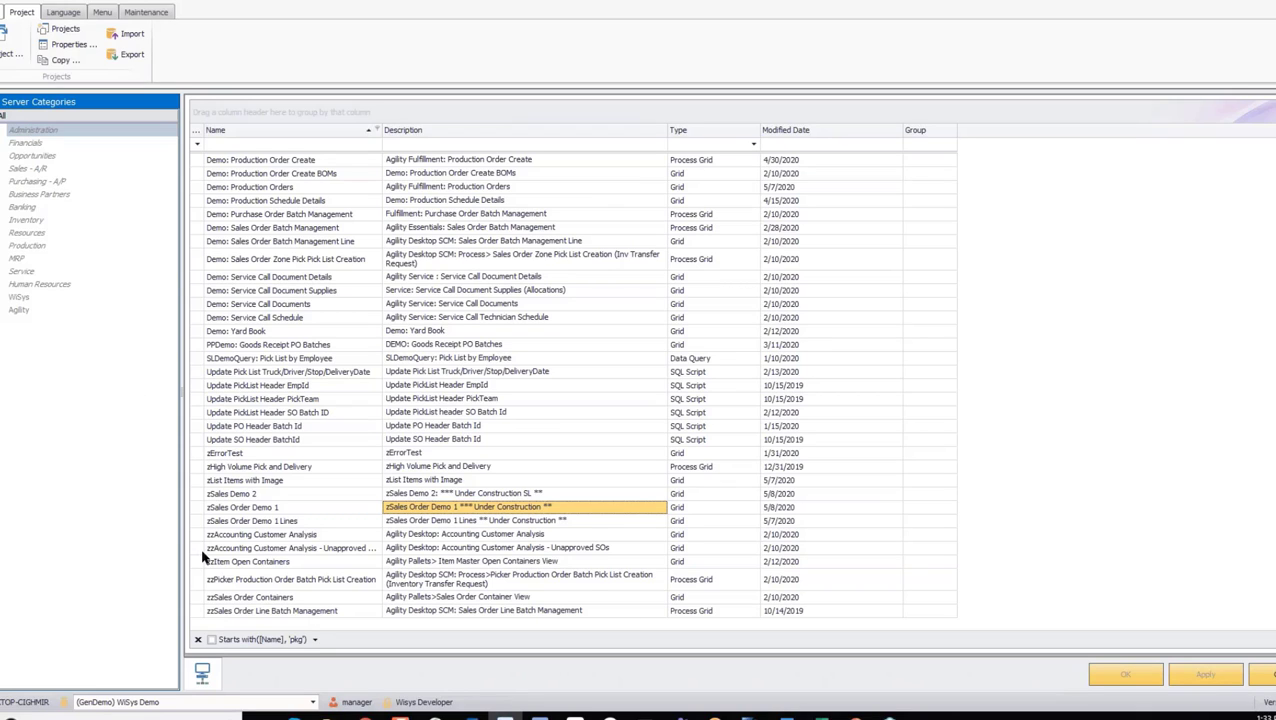
Expand Sales - A/R with its Agility folder, Purchasing - A/P and Business Partners in the server categories
click(245, 495)
click(244, 509)
click(1, 169)
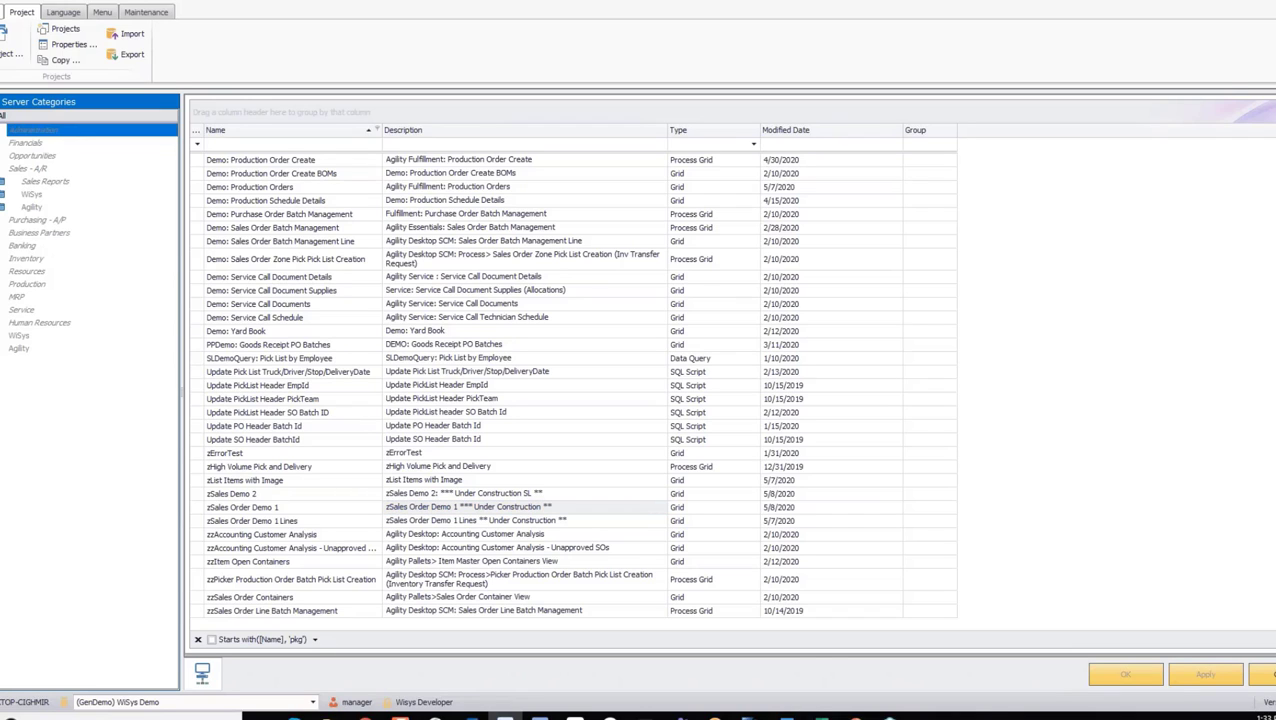
click(2, 207)
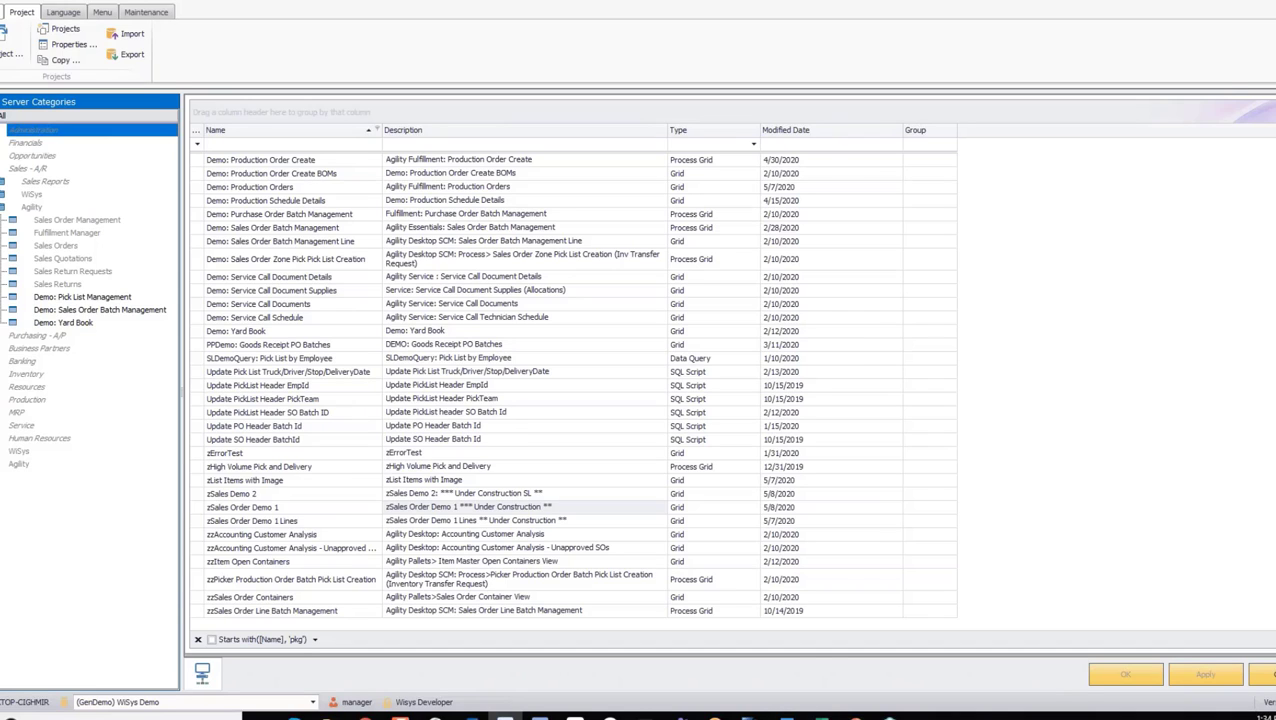
double_click(37, 335)
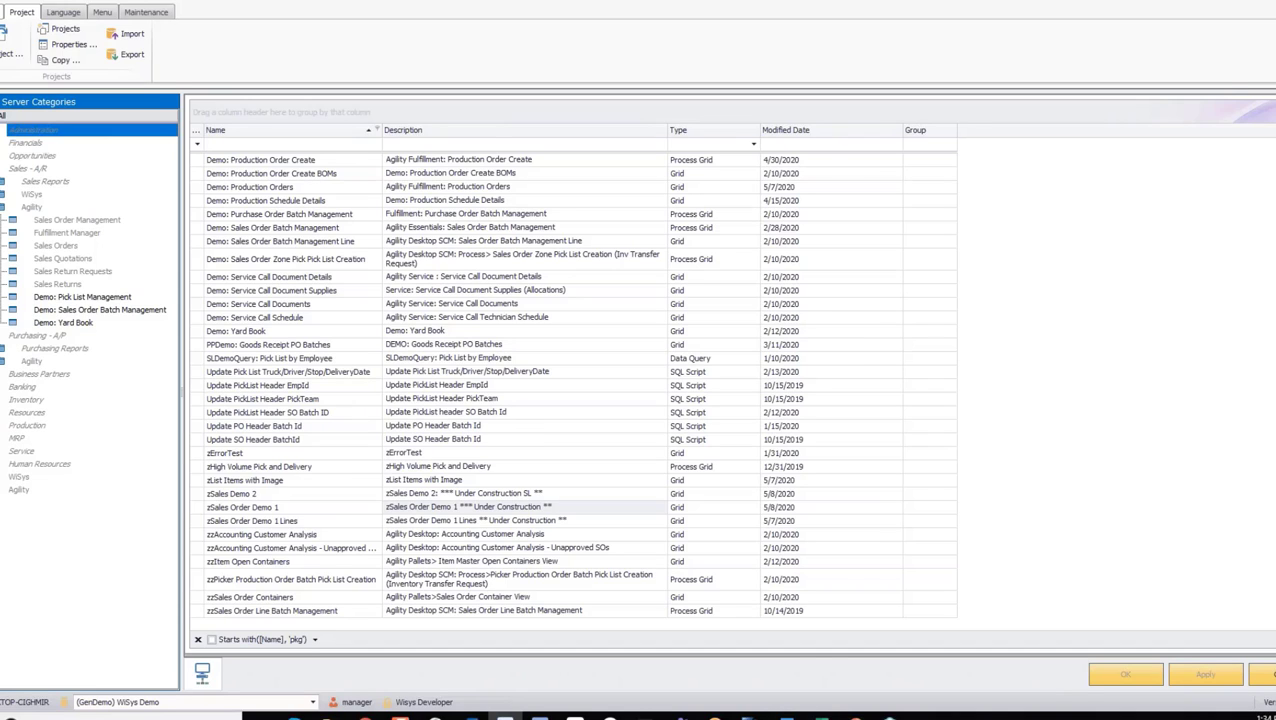
double_click(38, 373)
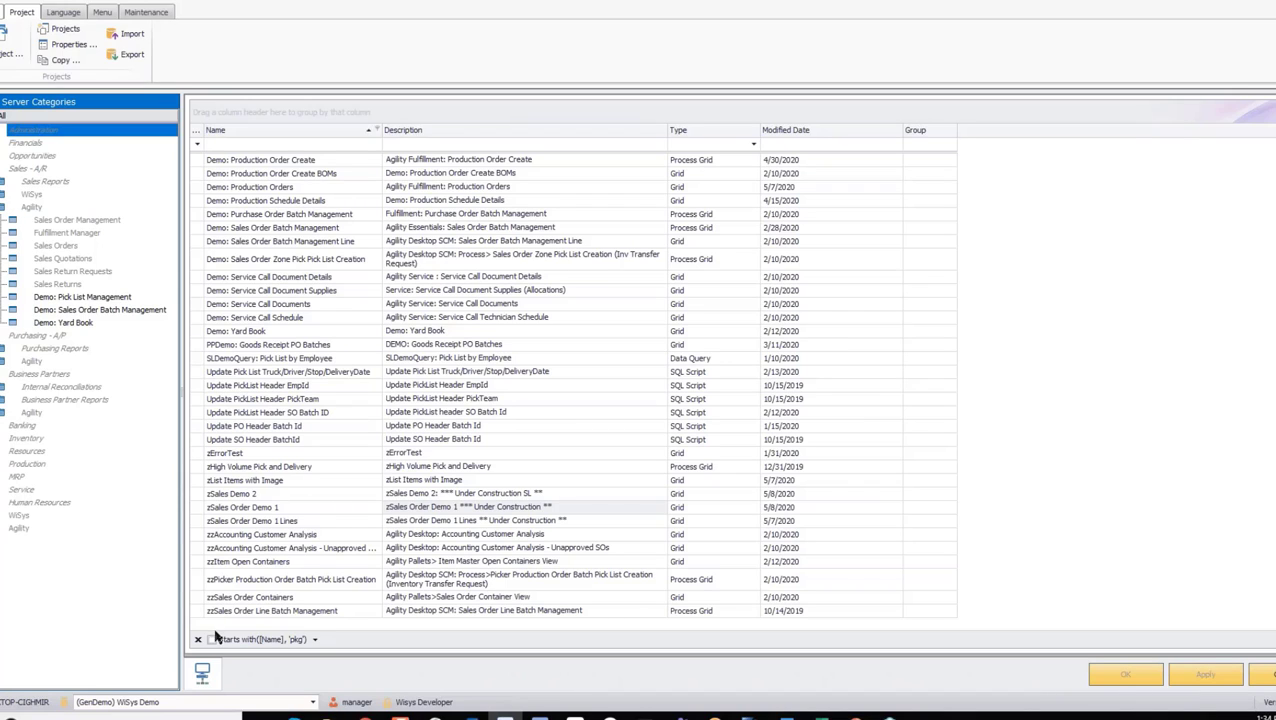
Add zSales Order Demo 1 to the Agility folder under Sales - A/R, just above Sales Returns, and expand the Service category
click(265, 507)
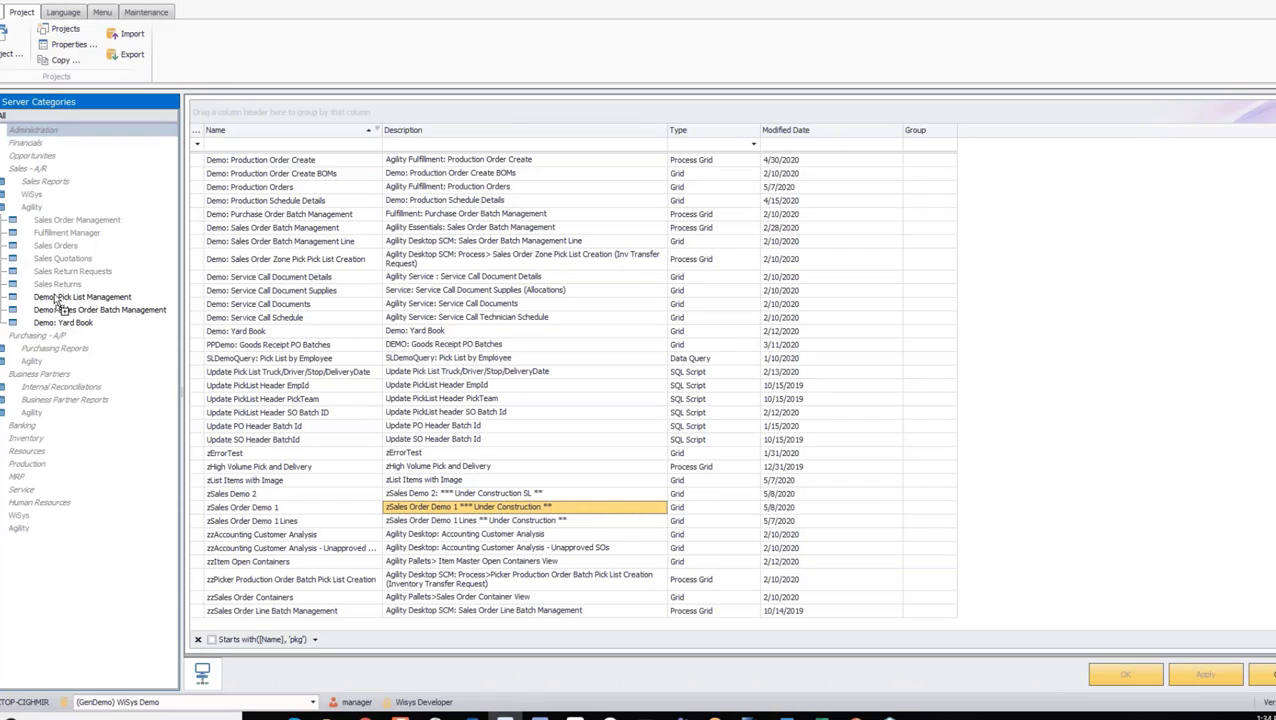
drag(60, 305, 62, 298)
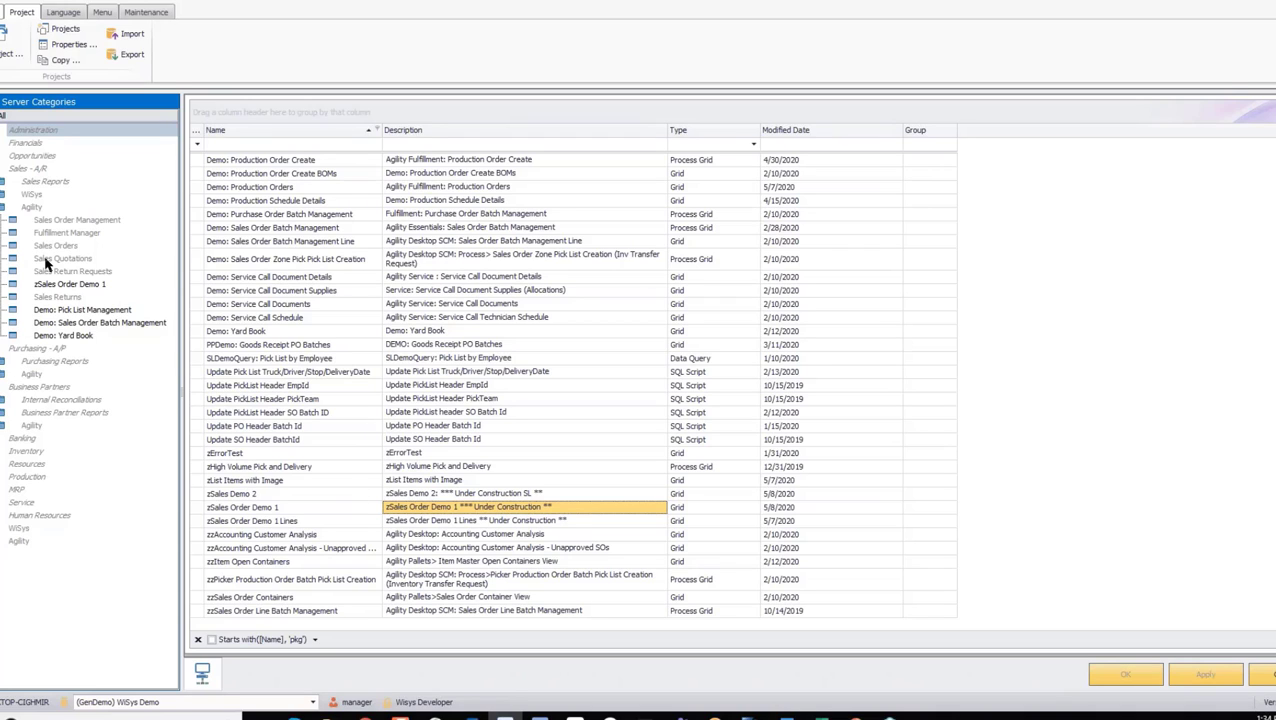
click(1, 502)
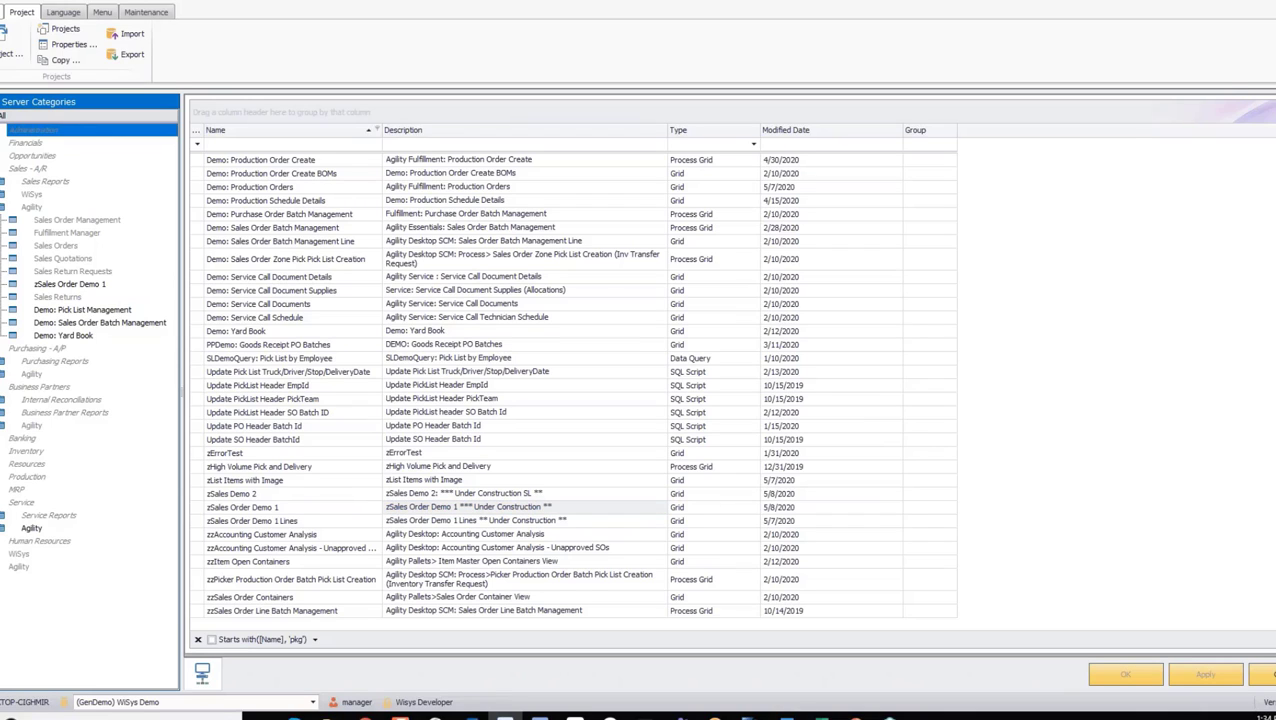
Expand the Agility folders under Service and Business Partners in the server categories
click(1, 528)
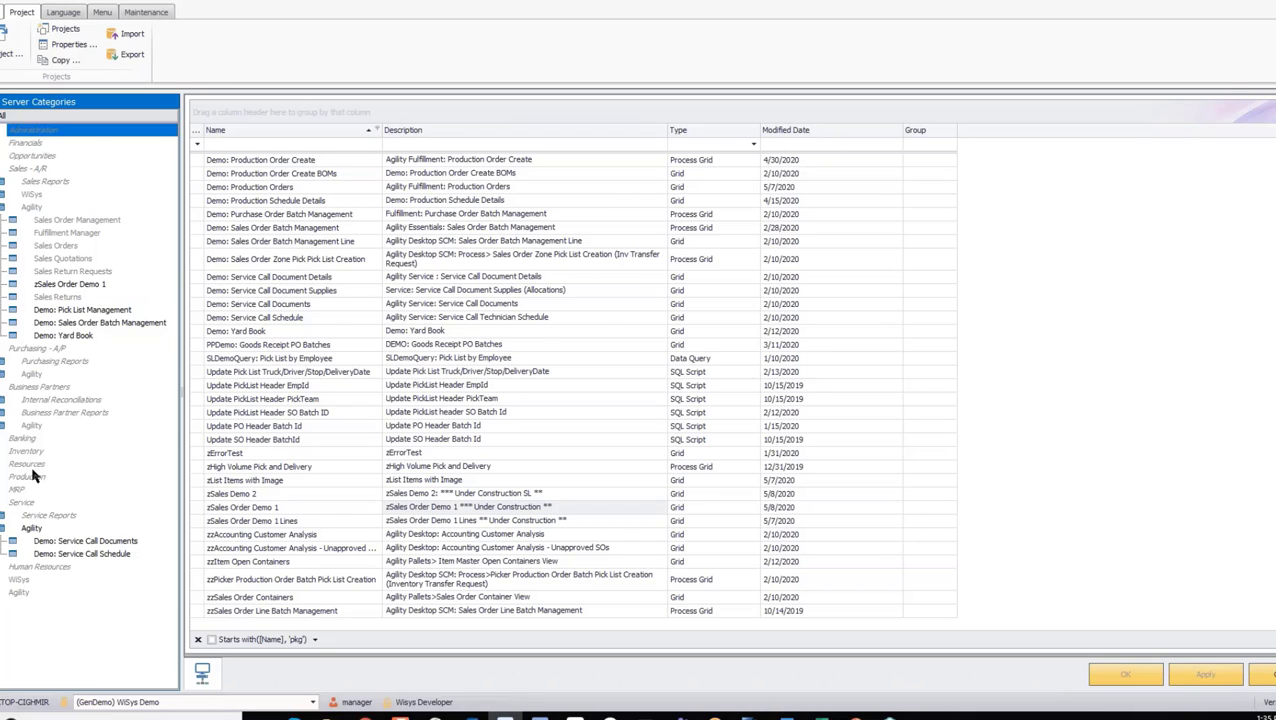
click(1, 426)
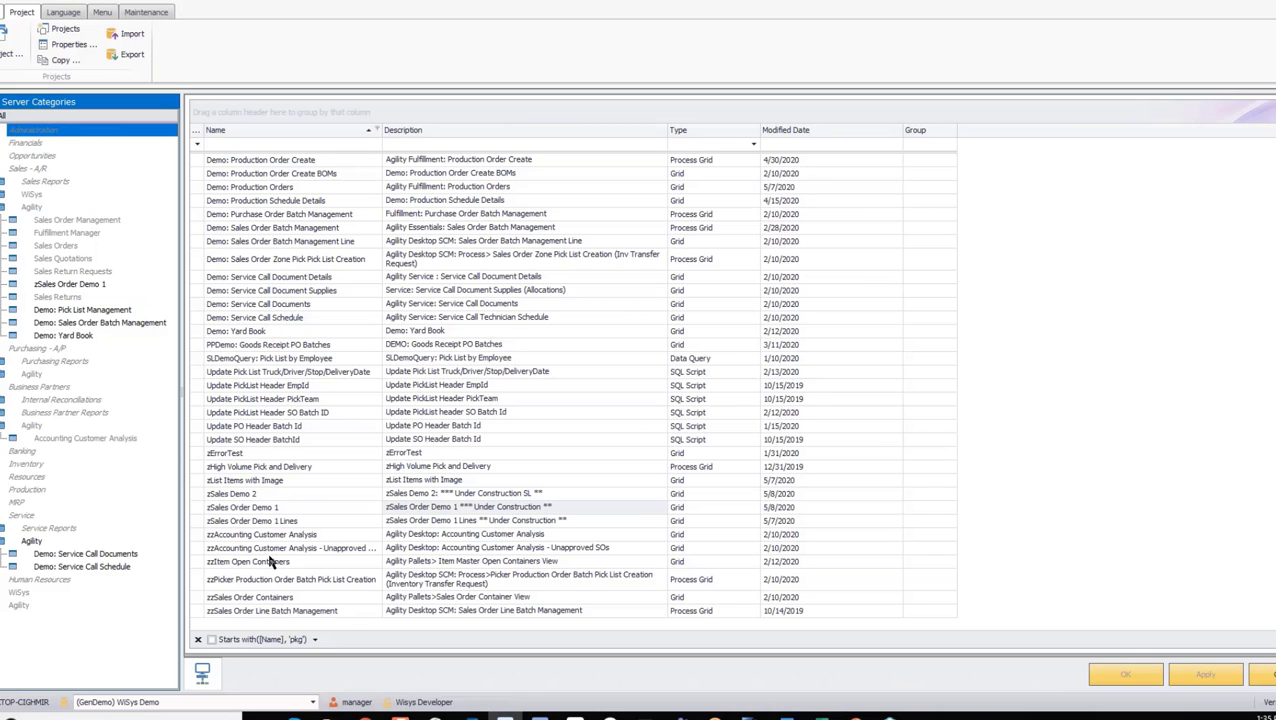
Preview Demo: Production Calendar and enlarge its calendar area so the entries in each day cell are readable
scroll(270, 563, up, 5)
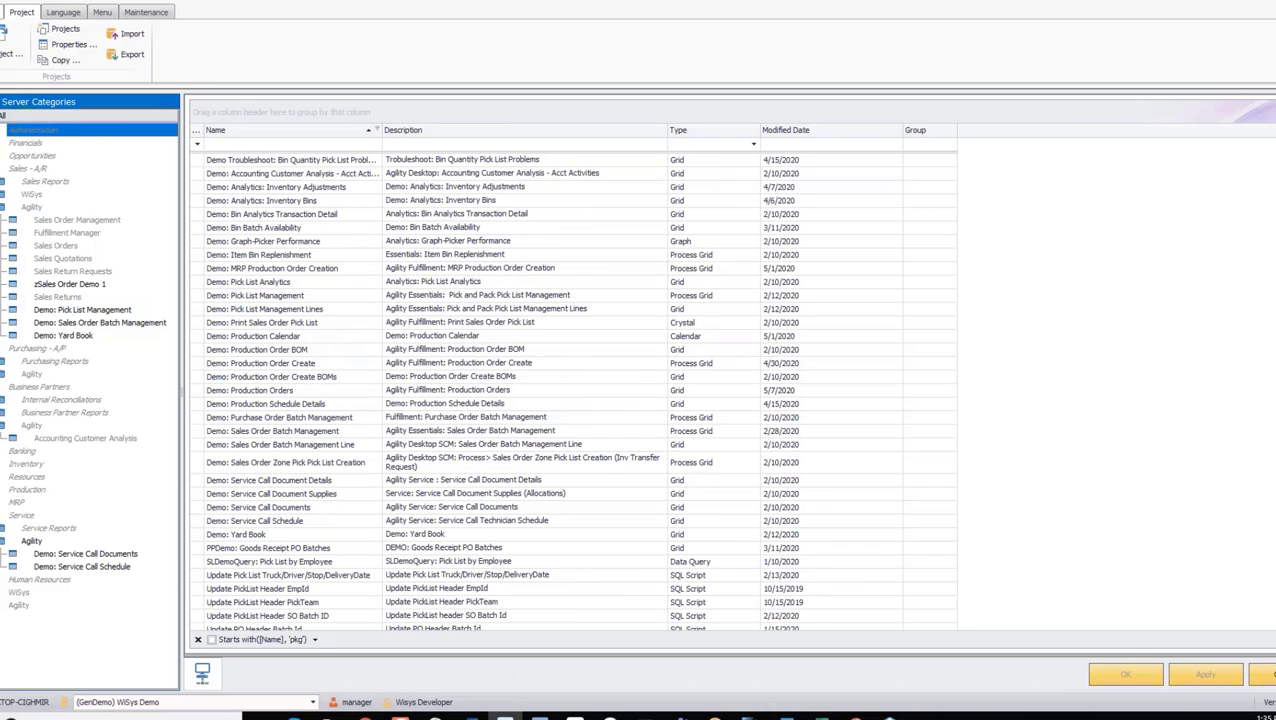
click(252, 341)
right_click(252, 341)
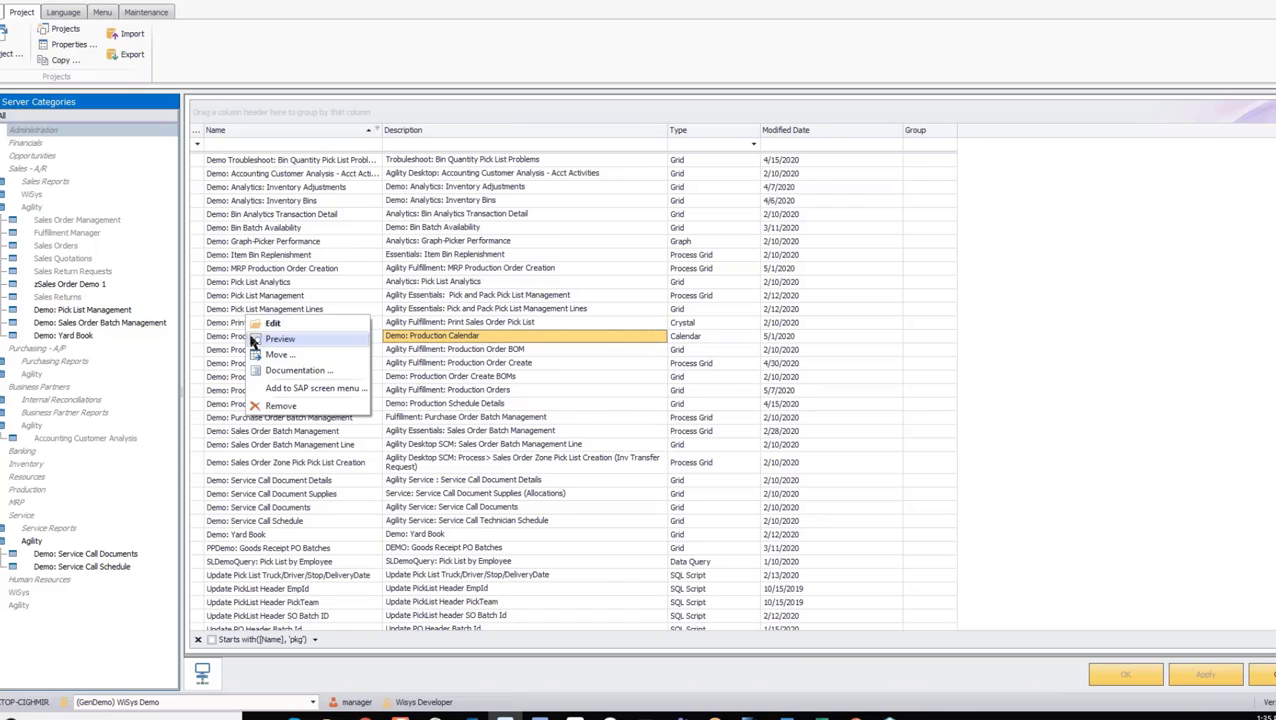
key(Escape)
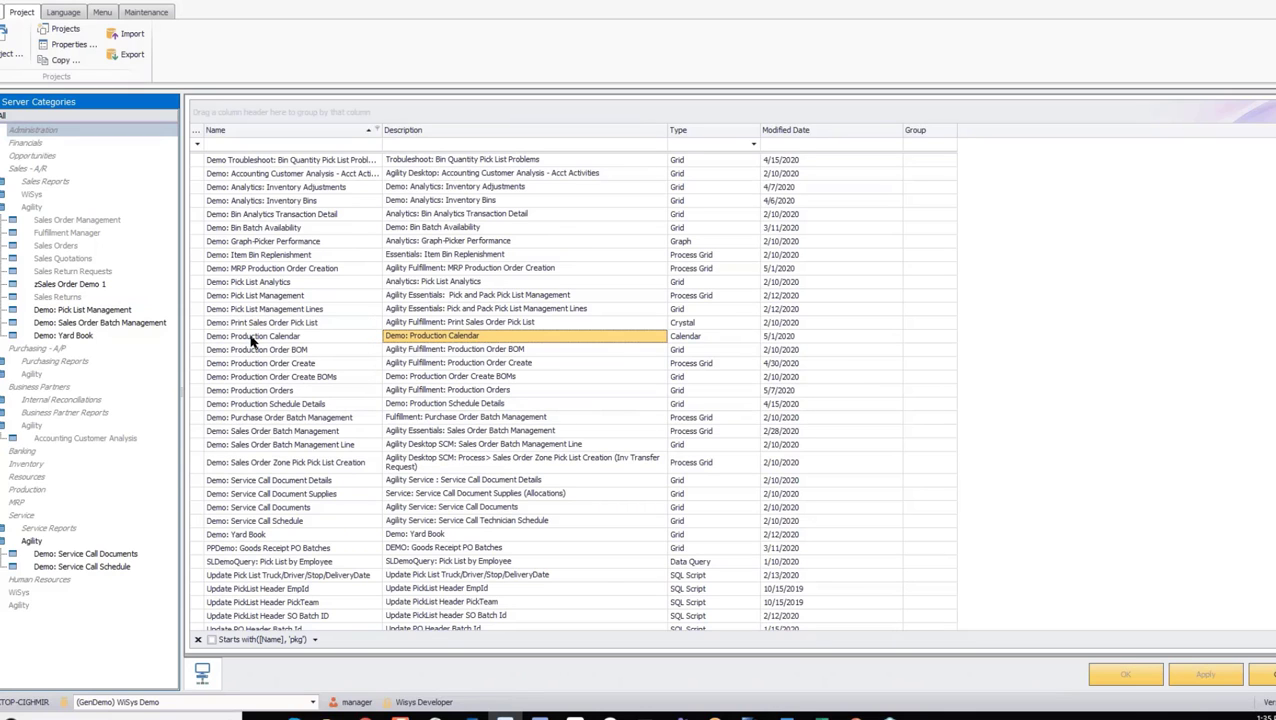
double_click(252, 341)
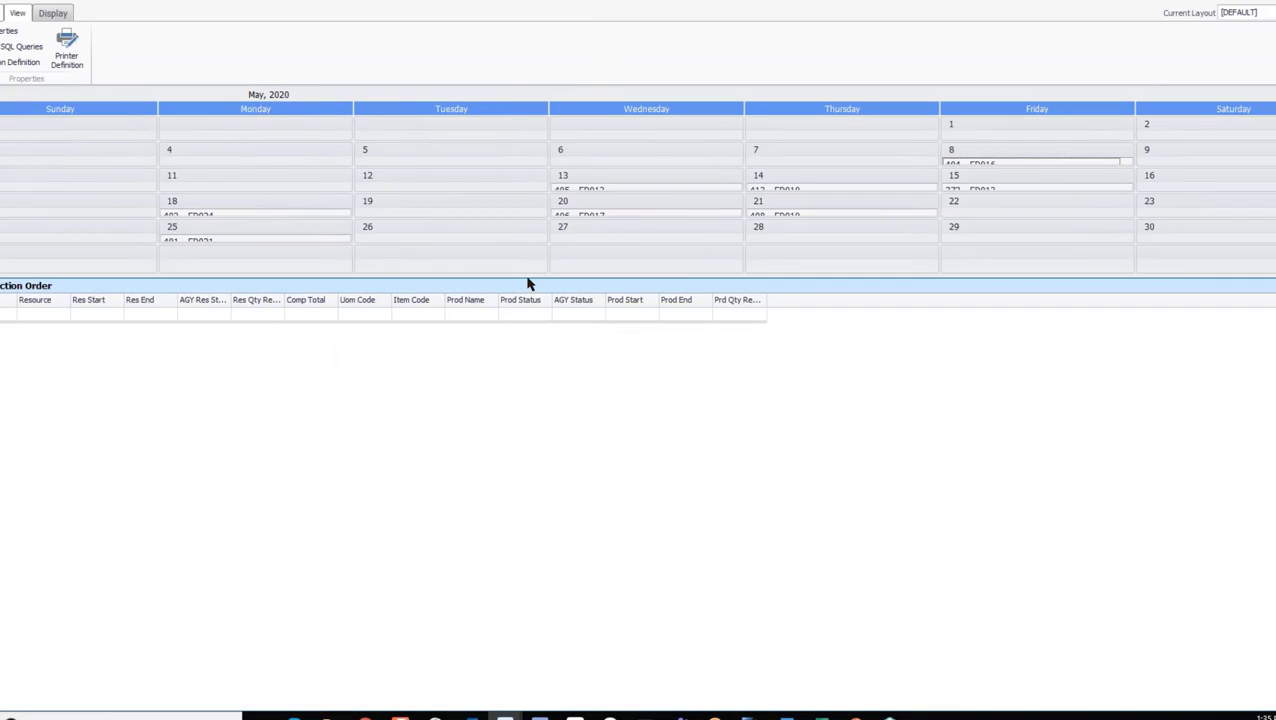
drag(529, 302, 530, 543)
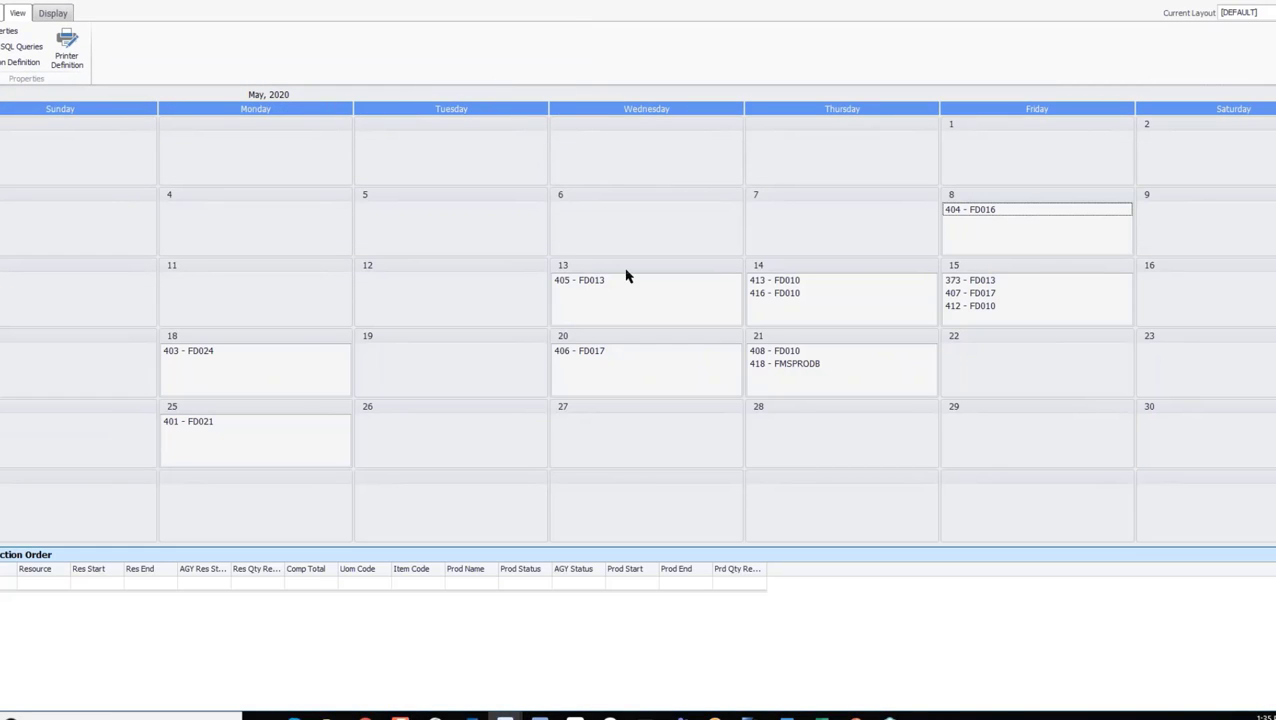
Inspect the details of FD013 on May 13, FMSPRODB and FD010 on May 21, and FD017 on May 15, then close the calendar
click(562, 284)
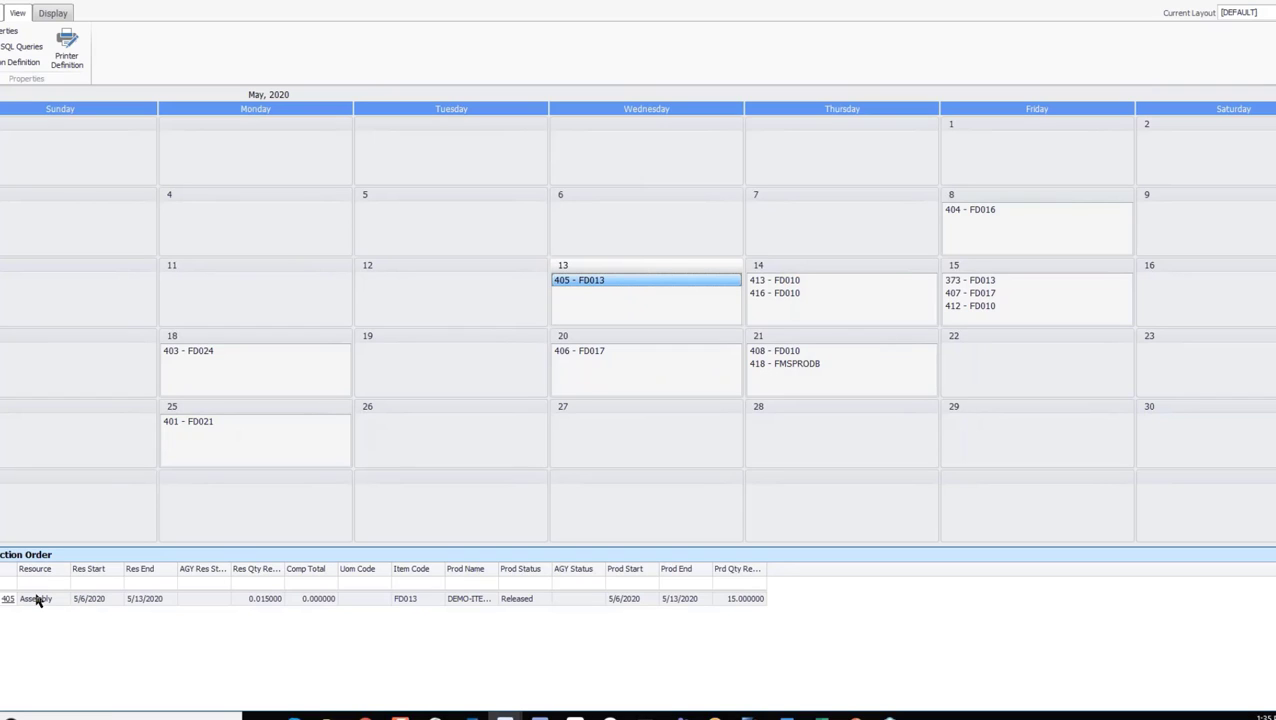
click(801, 366)
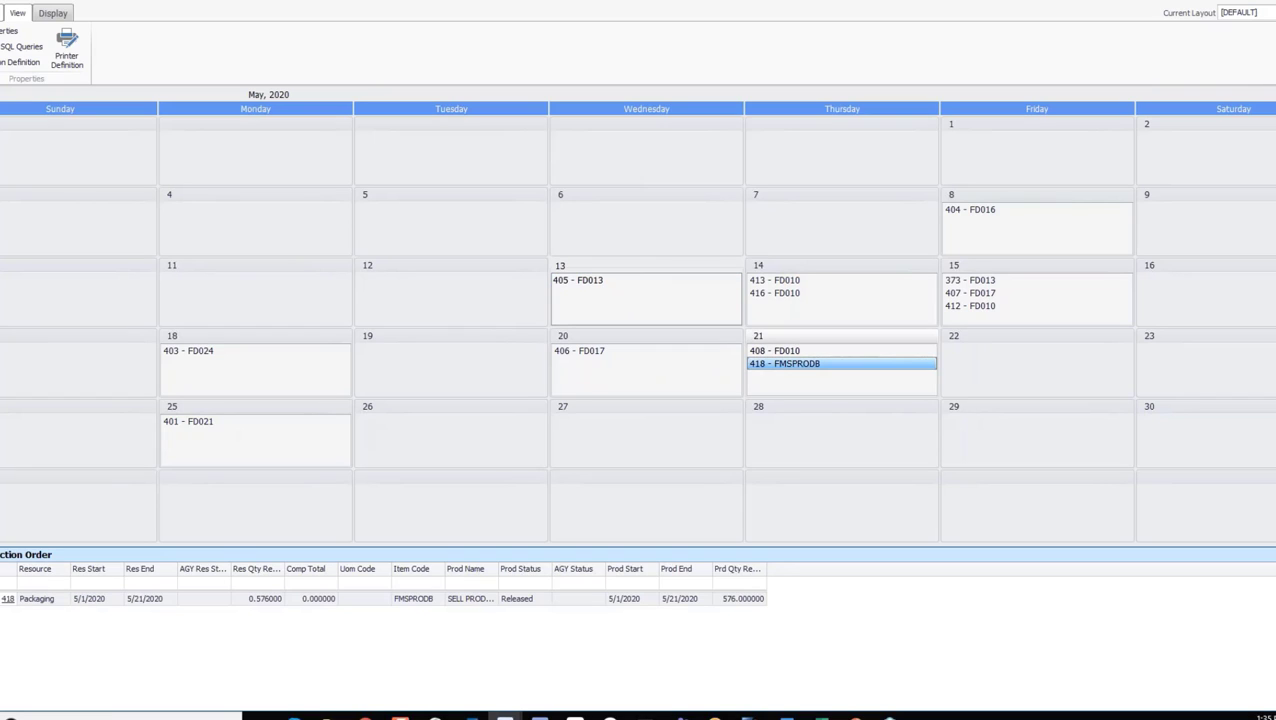
click(790, 351)
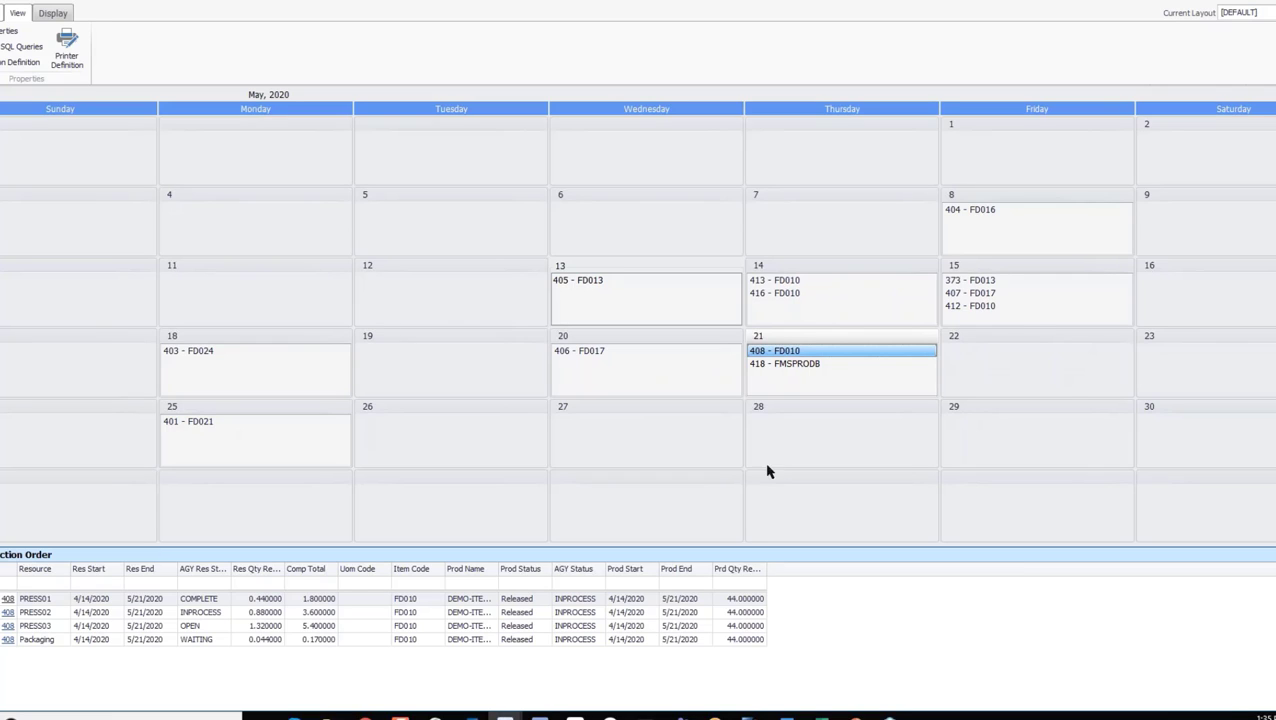
click(977, 294)
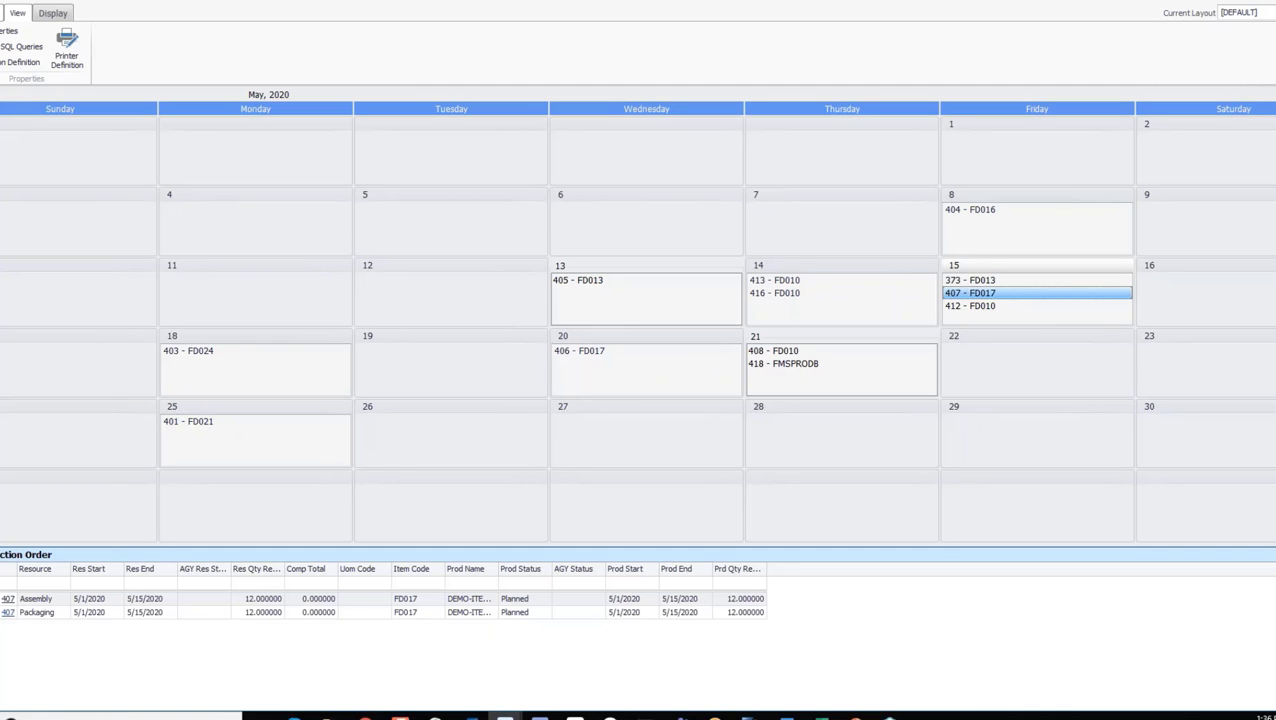
key(alt+F4)
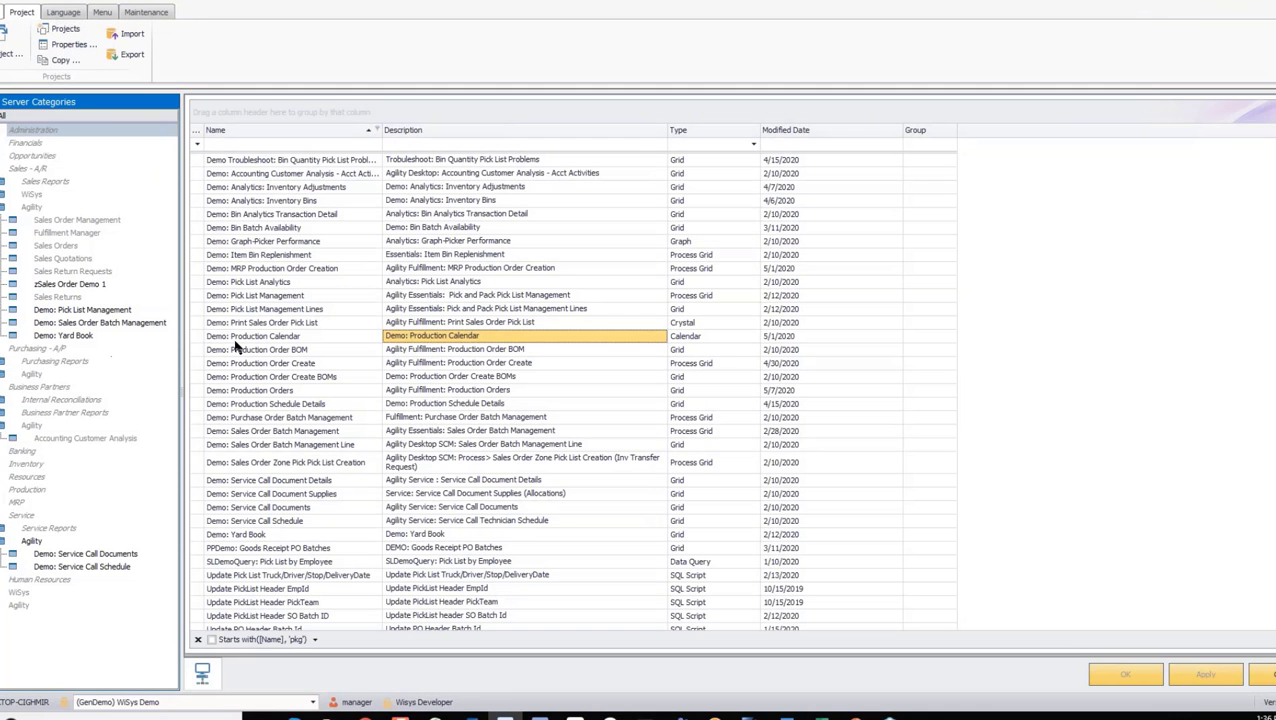
Review the SQL statement, detail link and calendar definition of Demo: Production Calendar, including the link date field choices, then close its design
right_click(241, 337)
click(260, 324)
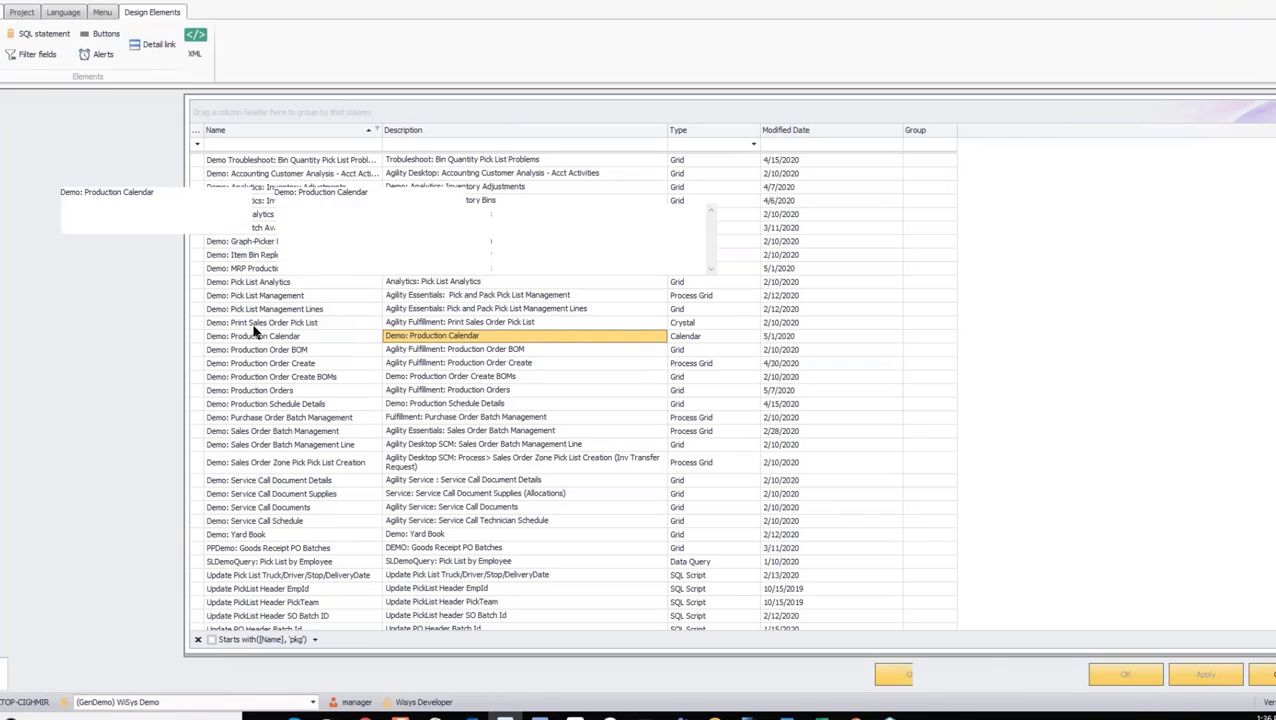
click(36, 38)
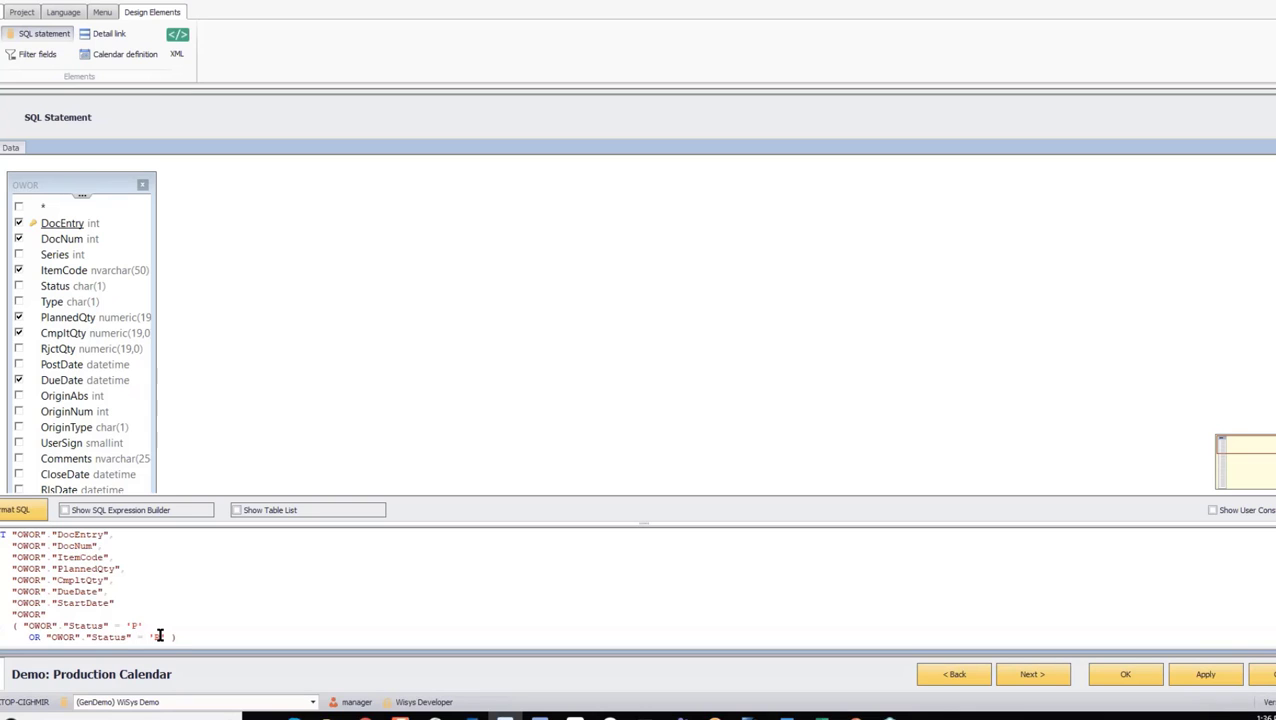
click(110, 36)
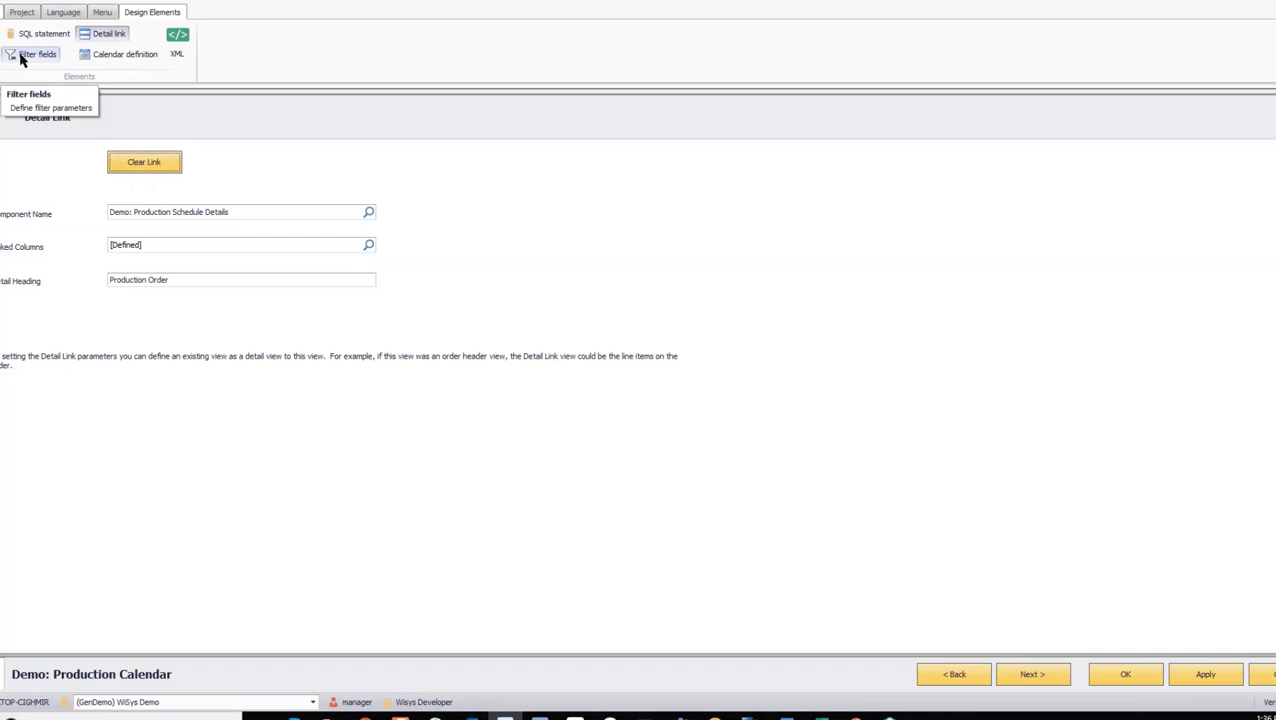
click(116, 55)
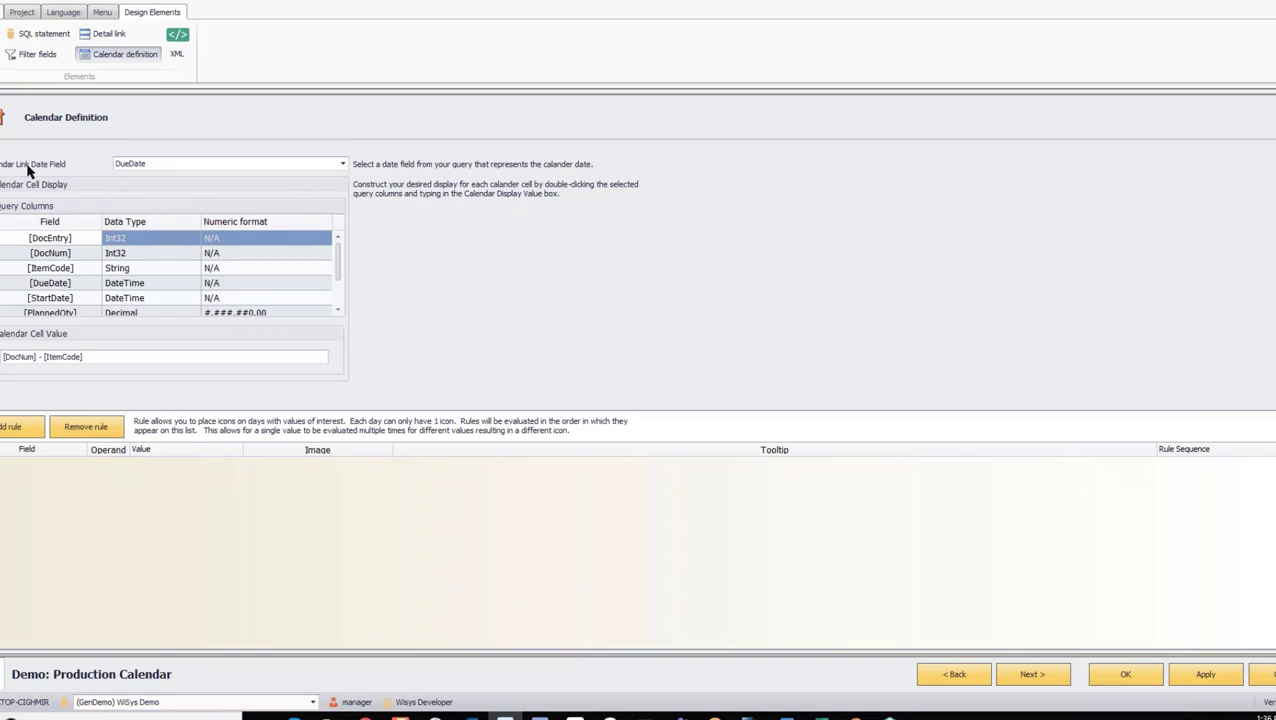
click(174, 165)
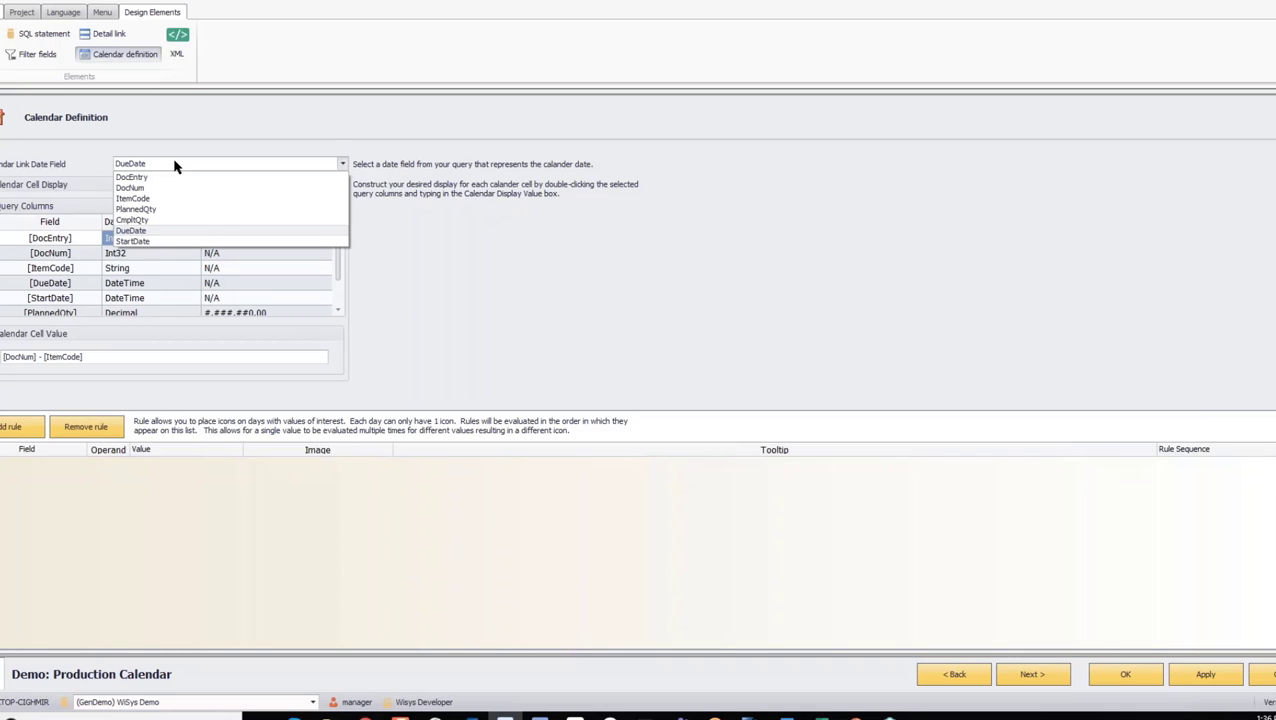
click(174, 165)
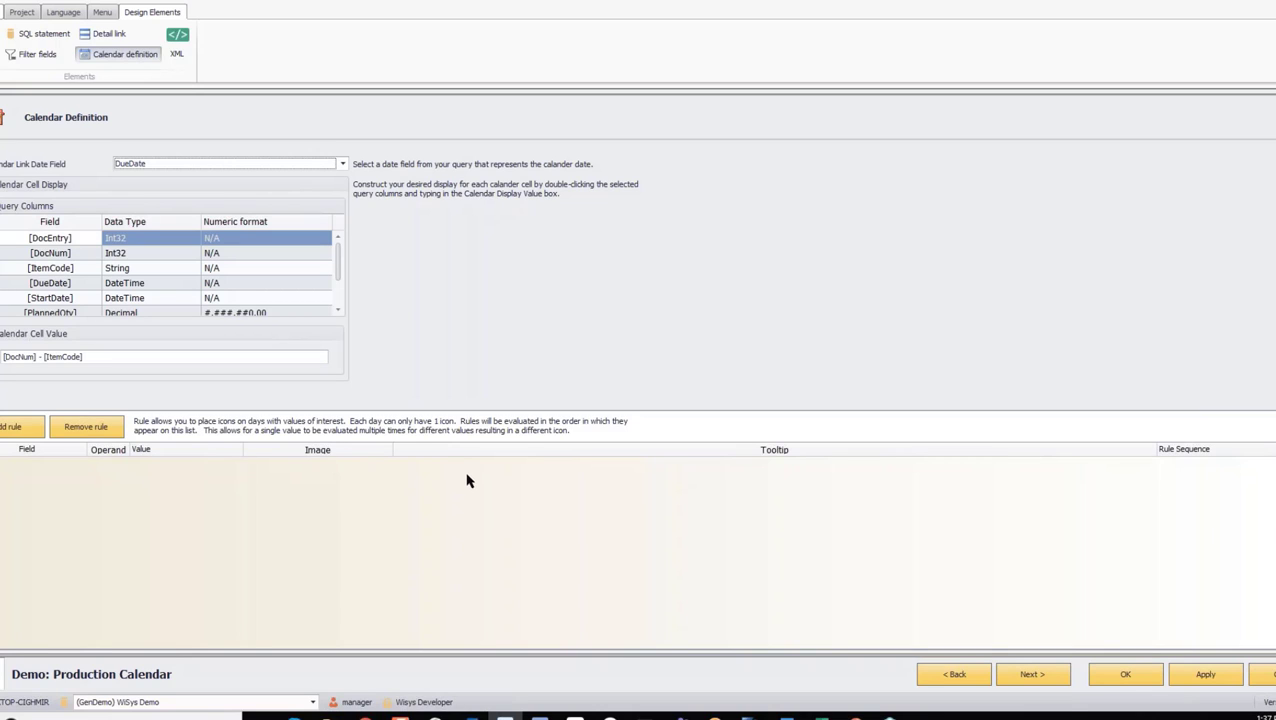
click(1264, 680)
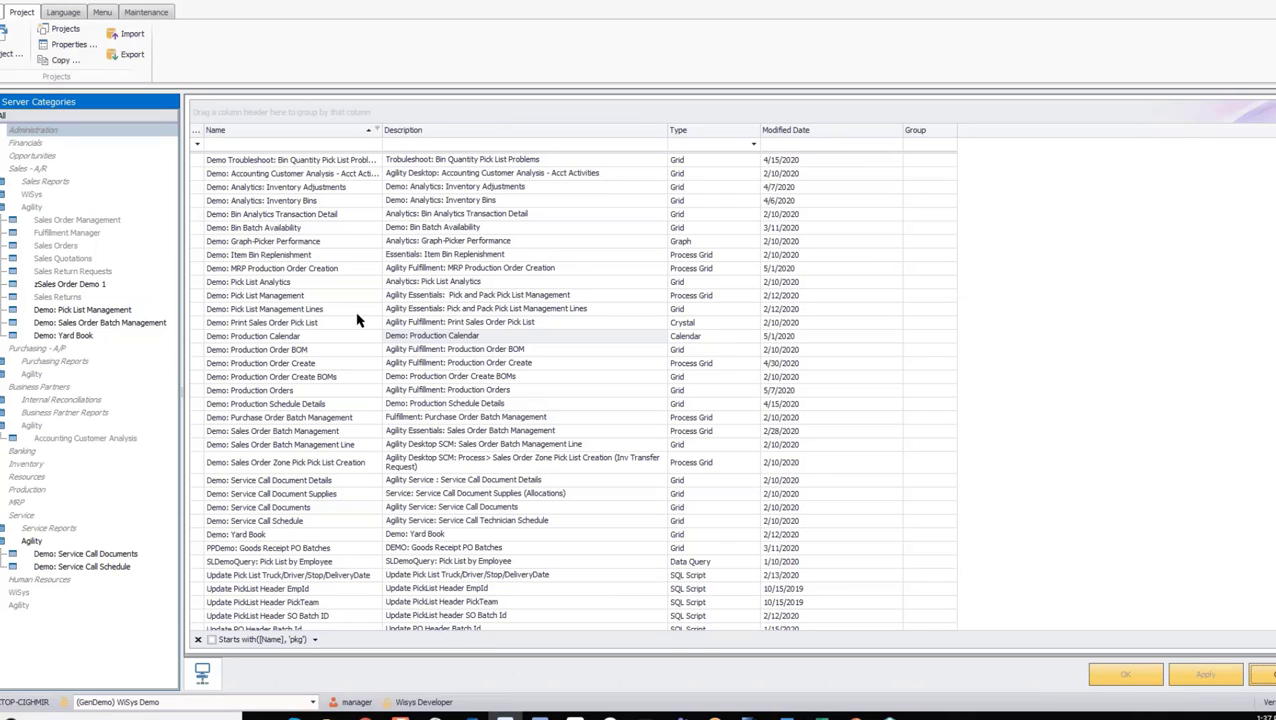
Try to preview the Demo: Analytics: Inventory Adjustments grid
right_click(254, 189)
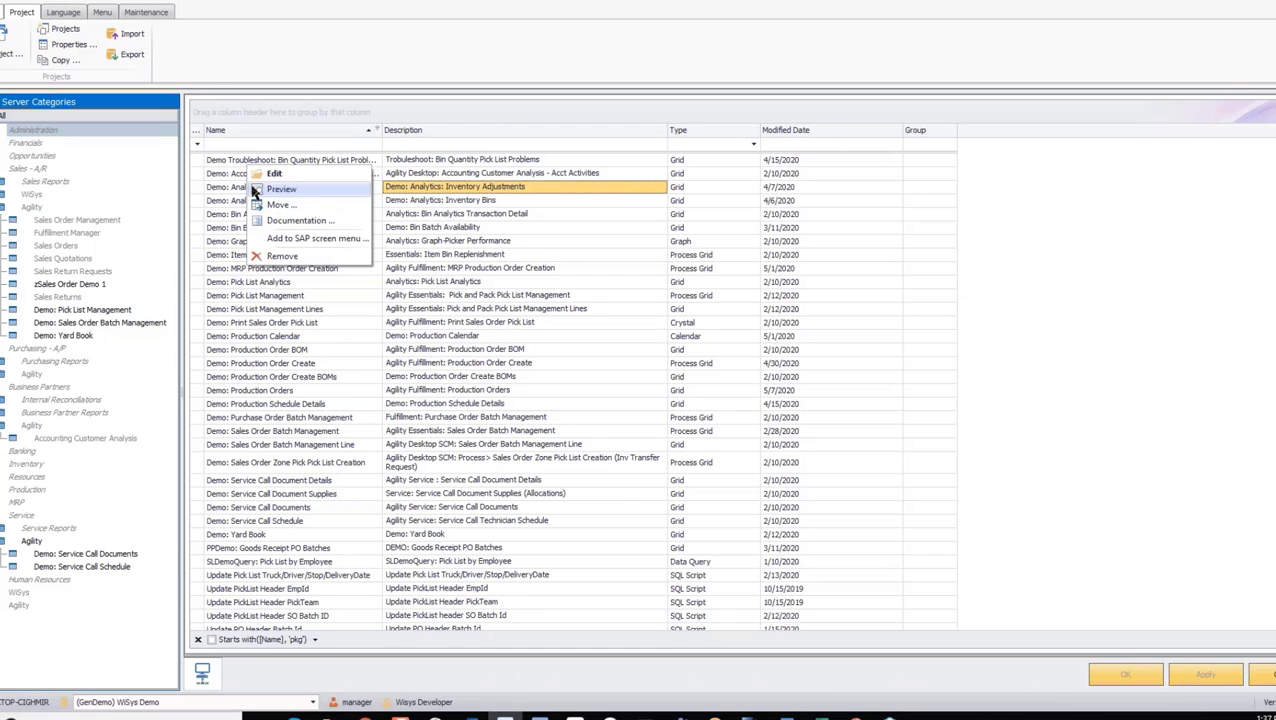
click(256, 189)
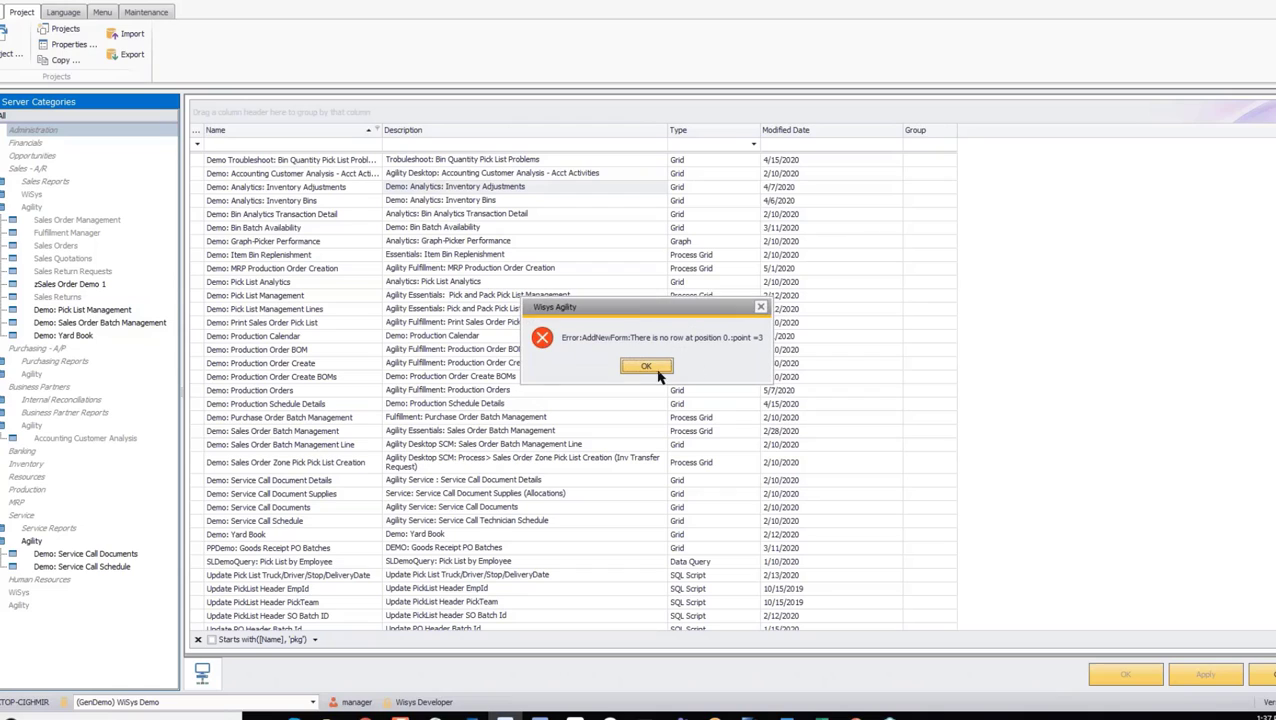
click(647, 366)
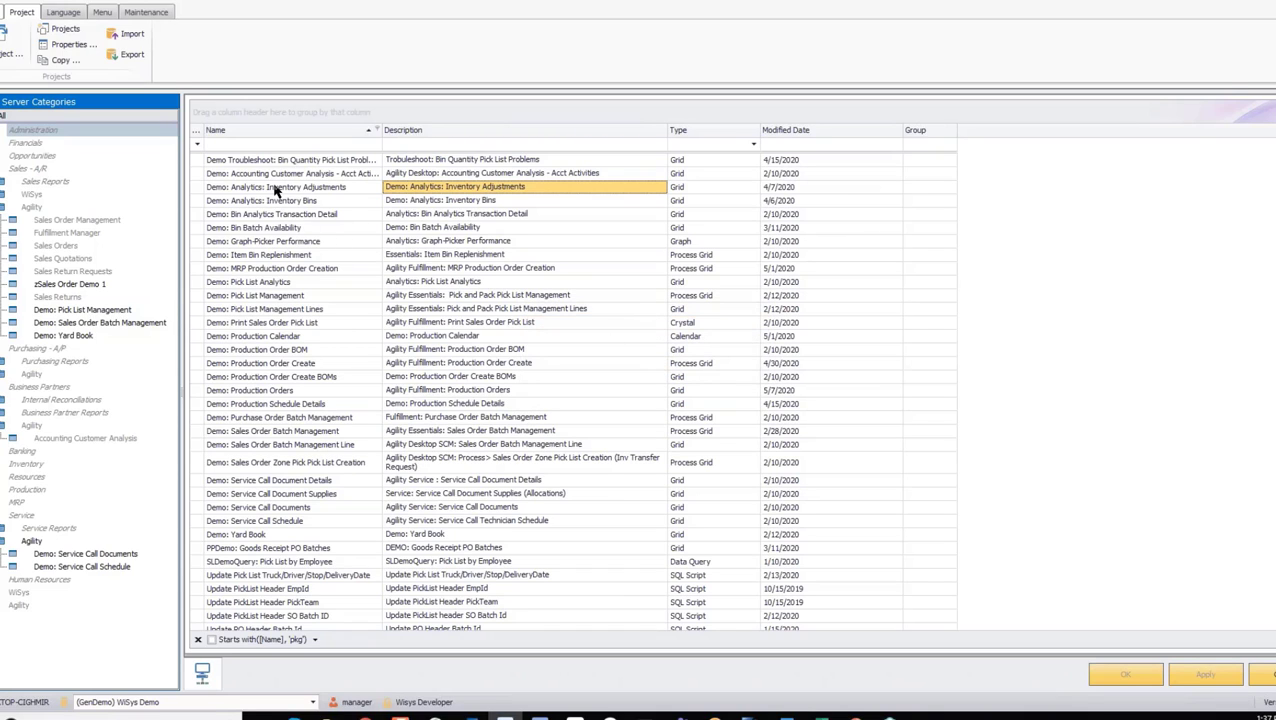
Run Demo: Pick List Analytics with its preset pick list date range, look through the resulting pick lists and close the view
click(266, 242)
click(268, 269)
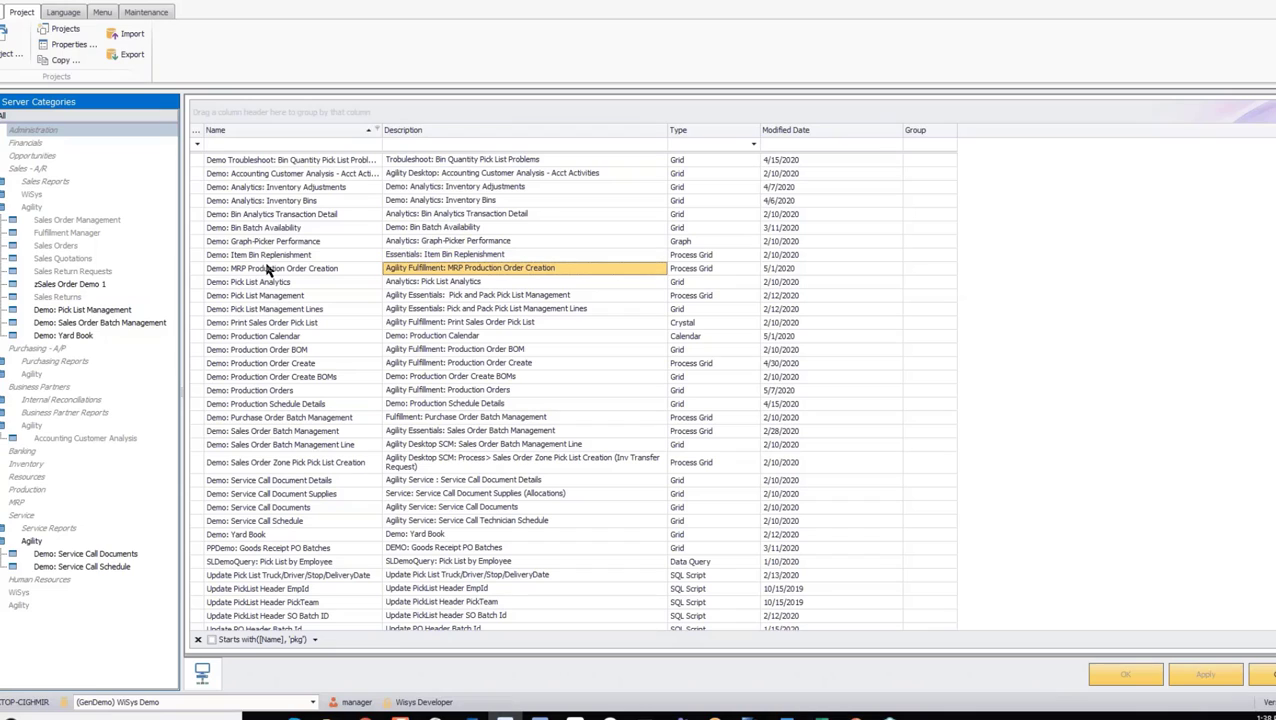
right_click(262, 284)
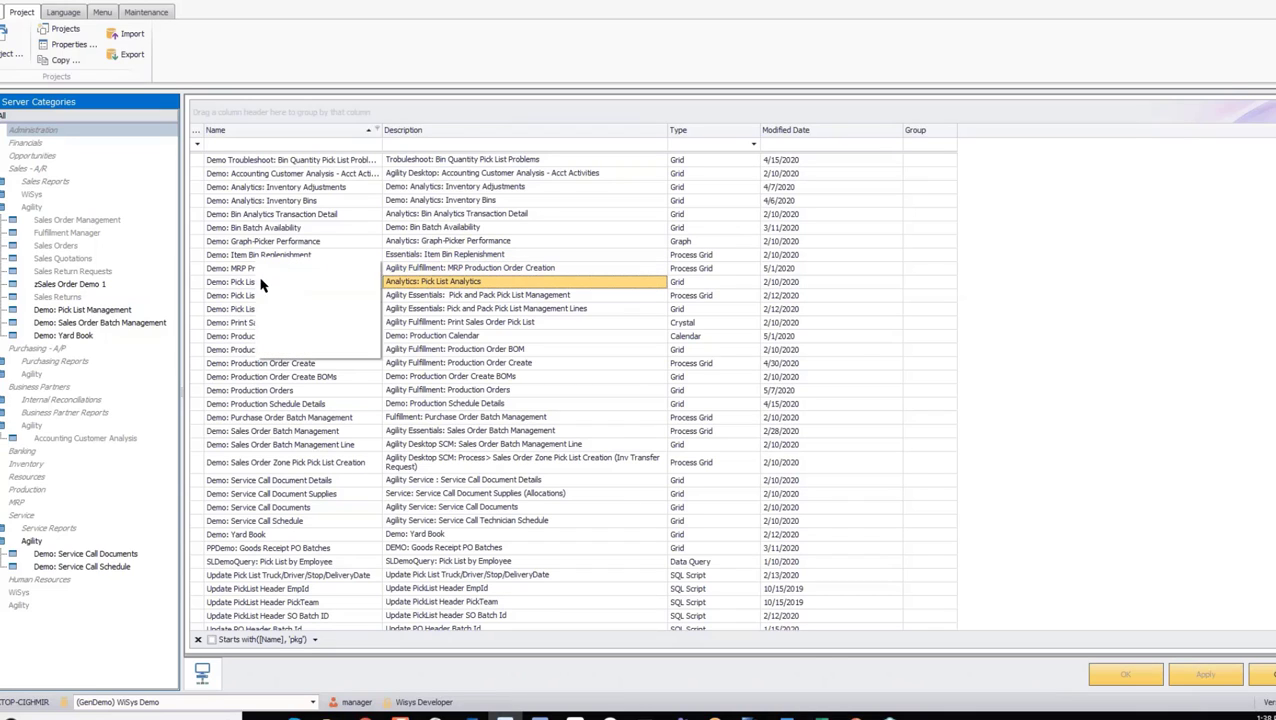
key(Escape)
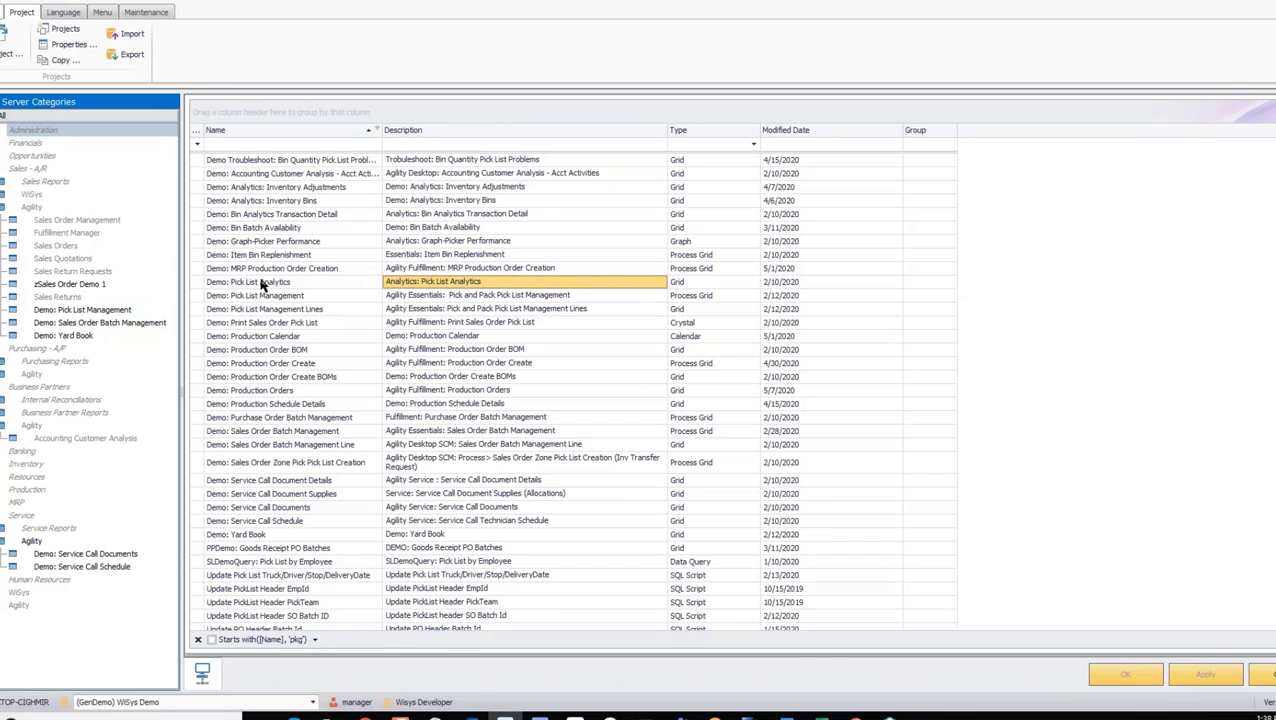
double_click(263, 284)
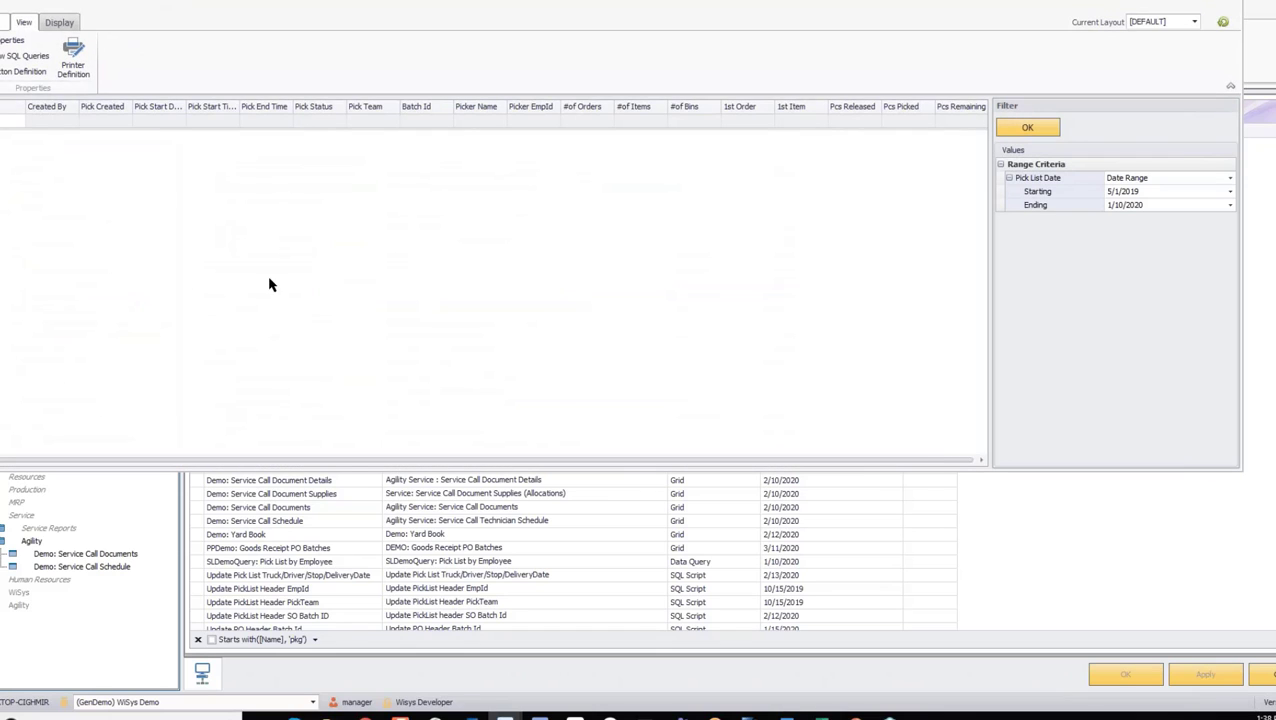
click(1030, 128)
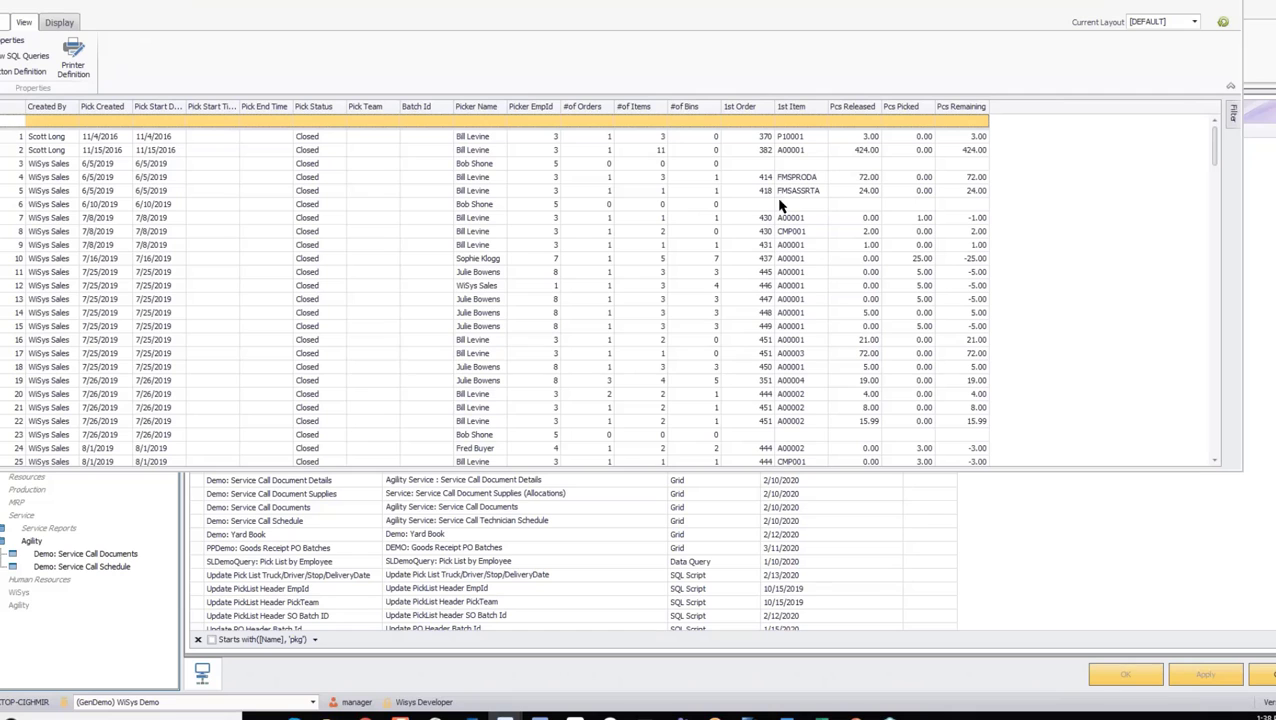
scroll(352, 287, down, 10)
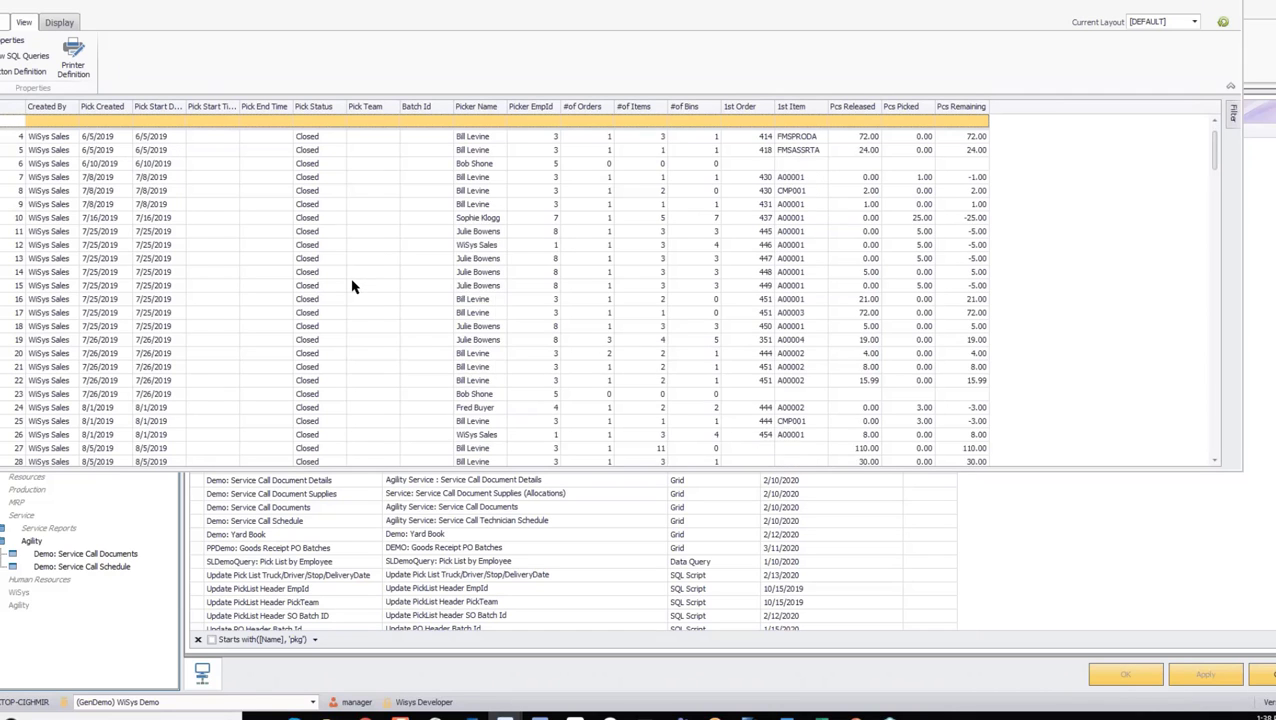
scroll(348, 298, up, 2)
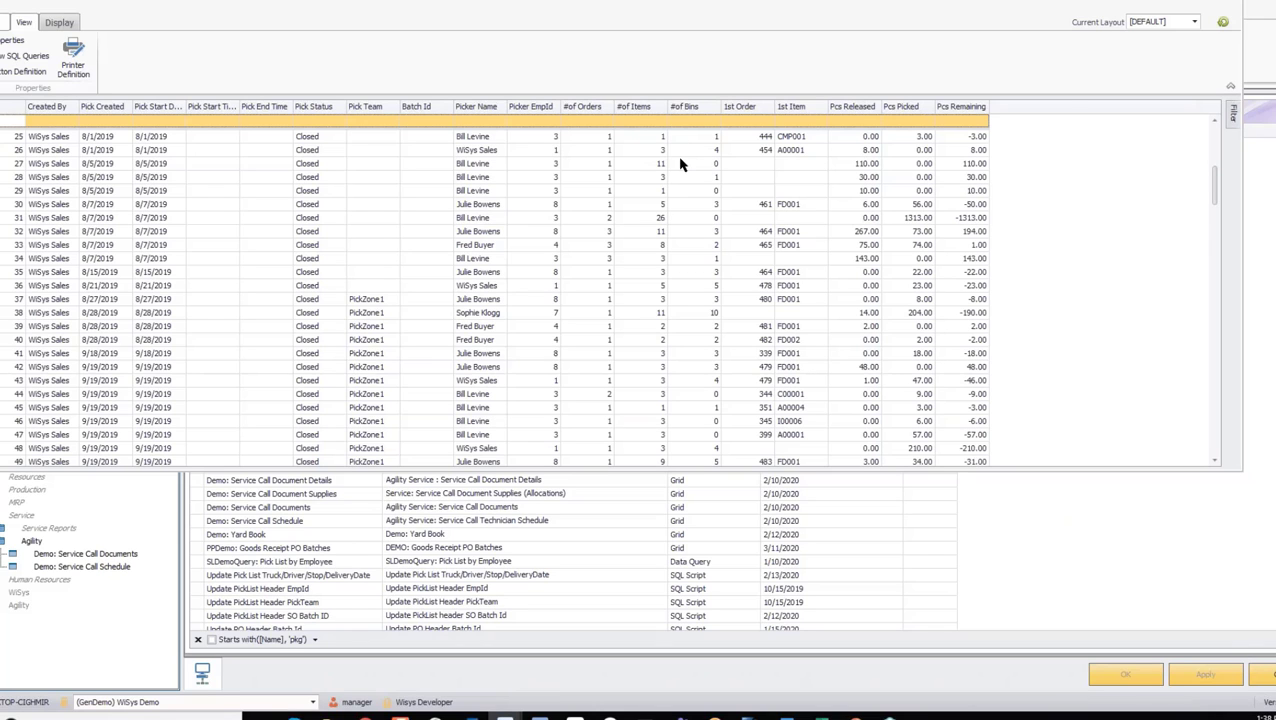
click(1245, 4)
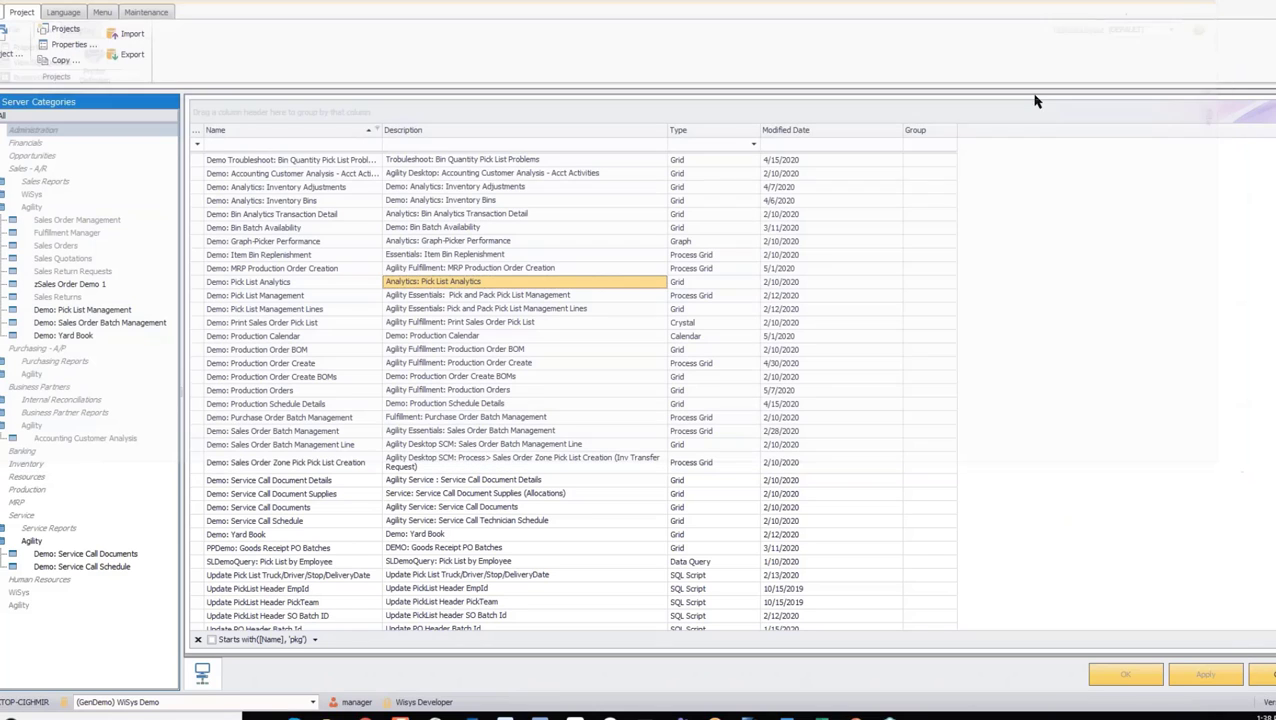
Open the Demo: Pick List Analytics design and examine its SQL statement through the PickStatus, Picker and #ofOrders expressions
right_click(264, 283)
click(283, 268)
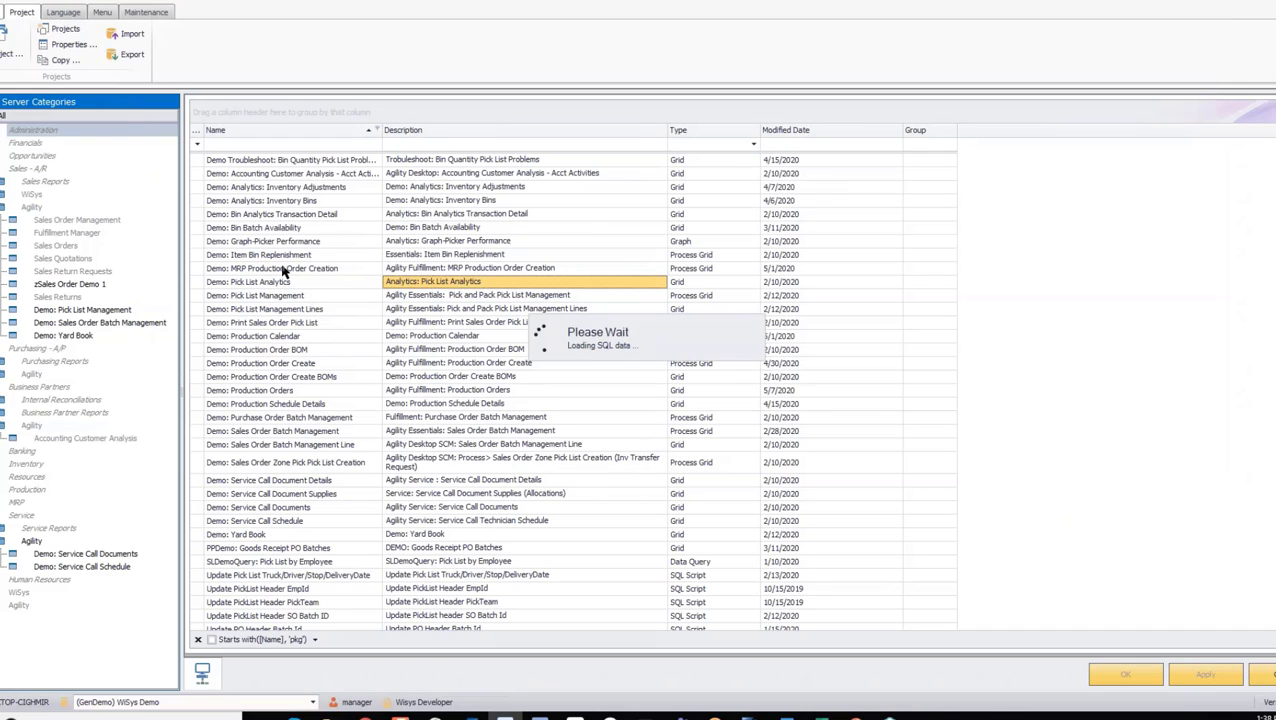
click(42, 34)
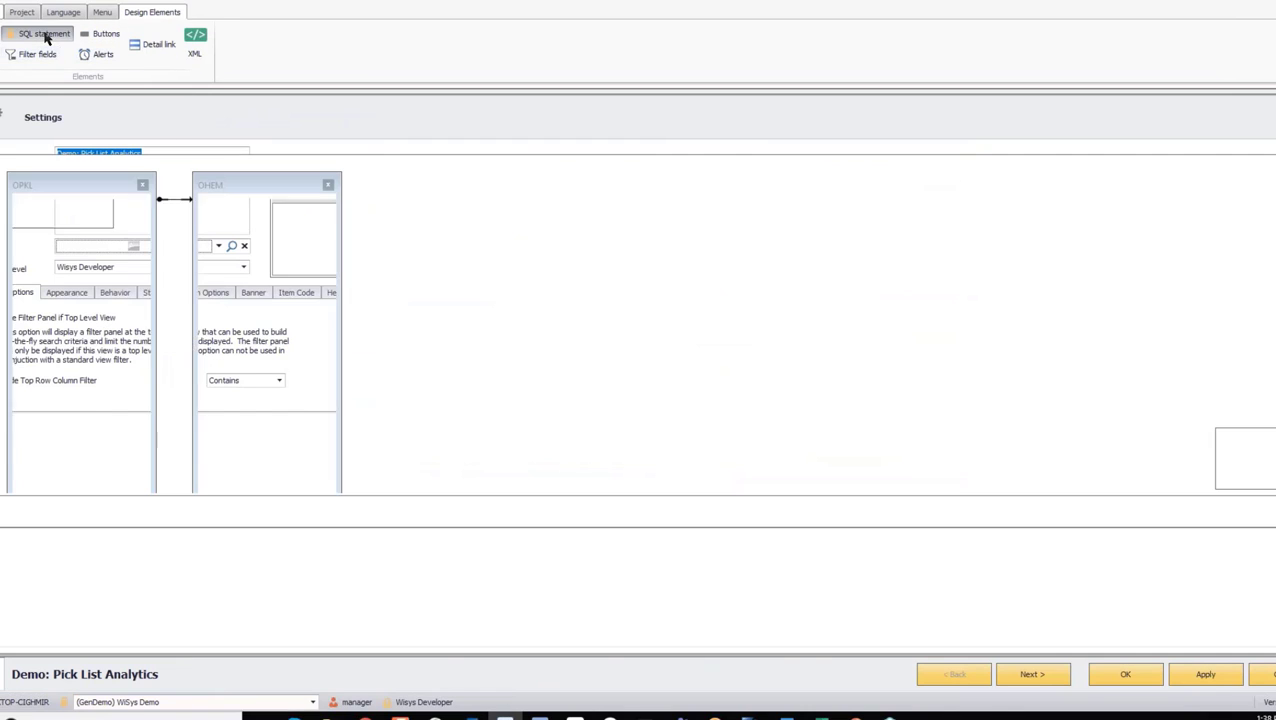
scroll(185, 577, down, 2)
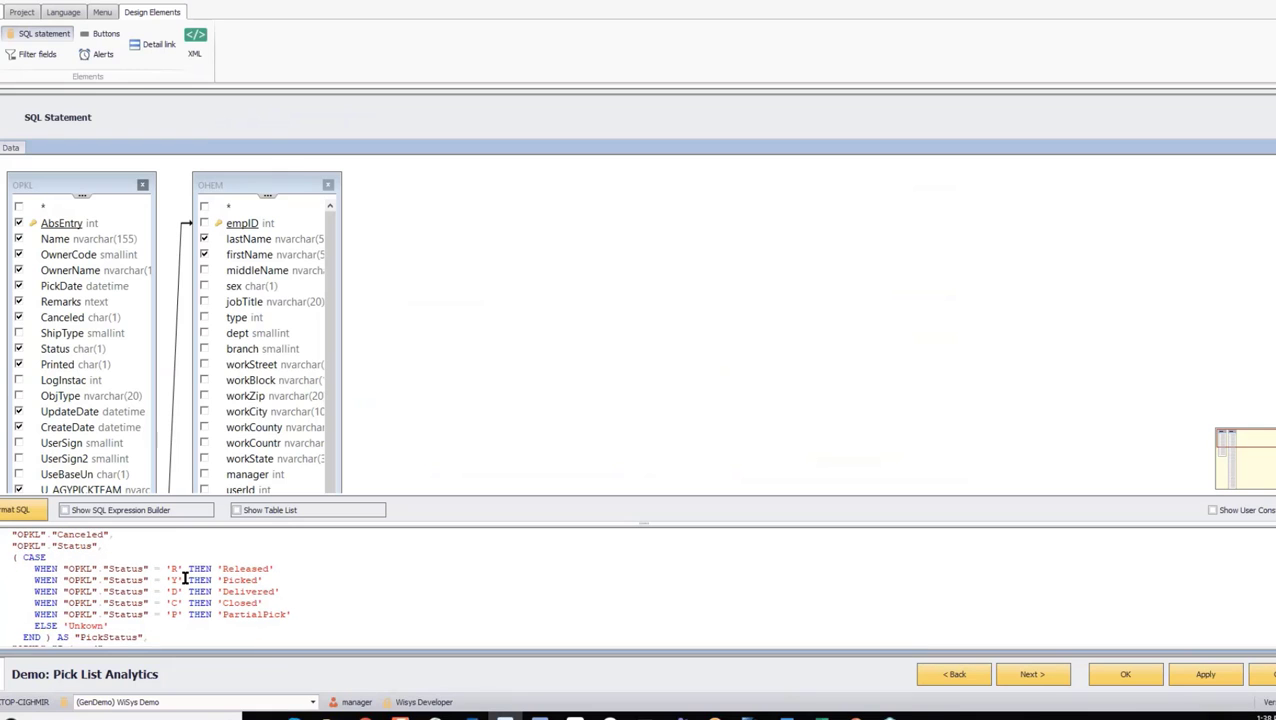
scroll(185, 577, down, 5)
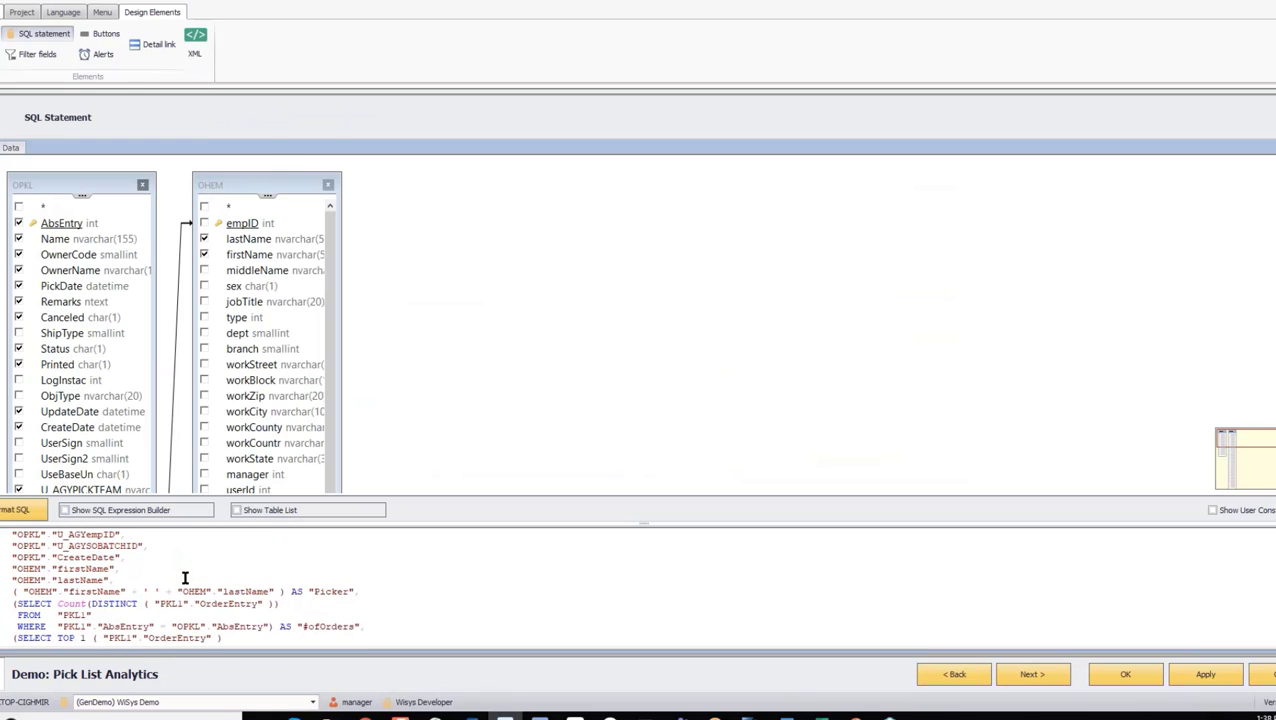
scroll(185, 577, down, 2)
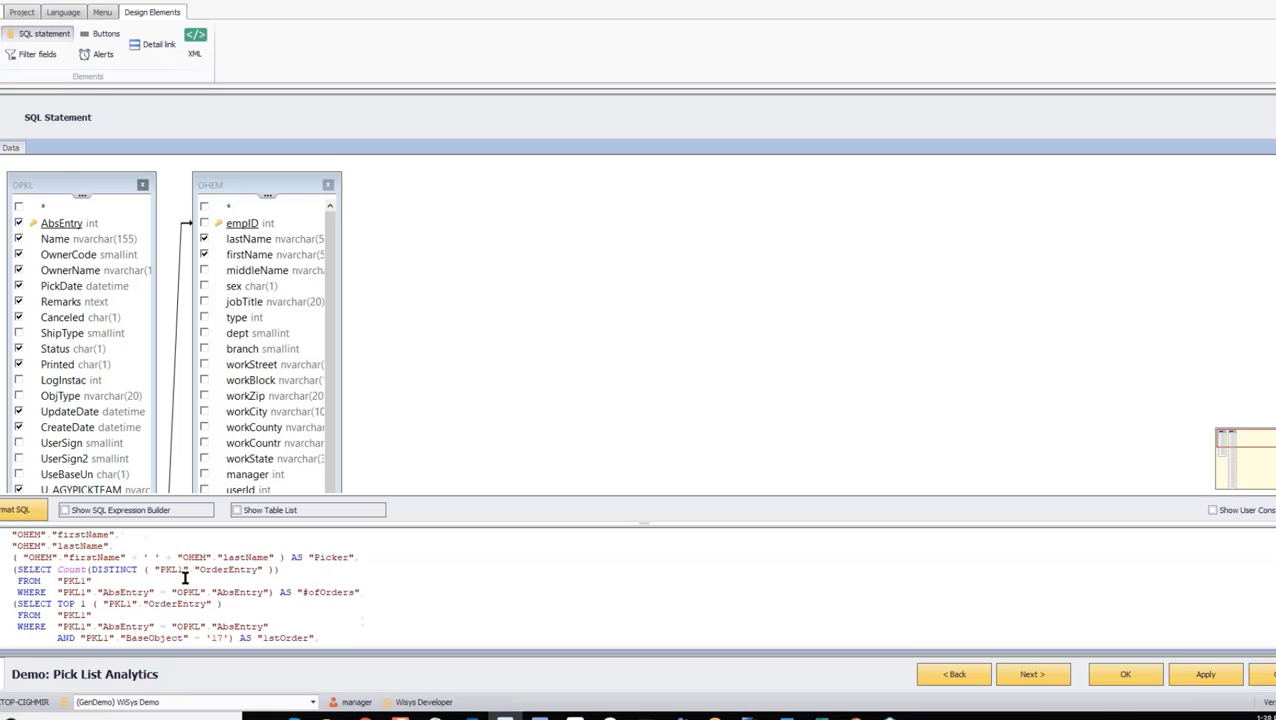
click(4, 562)
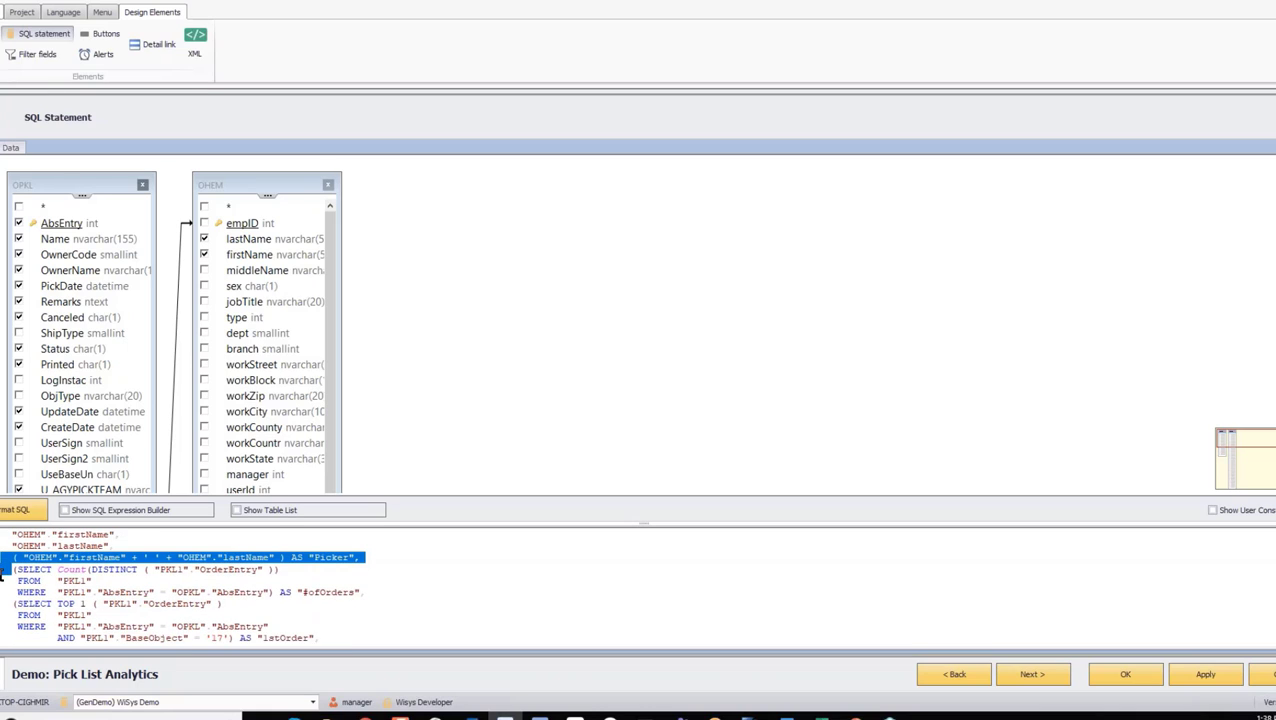
drag(5, 569, 6, 603)
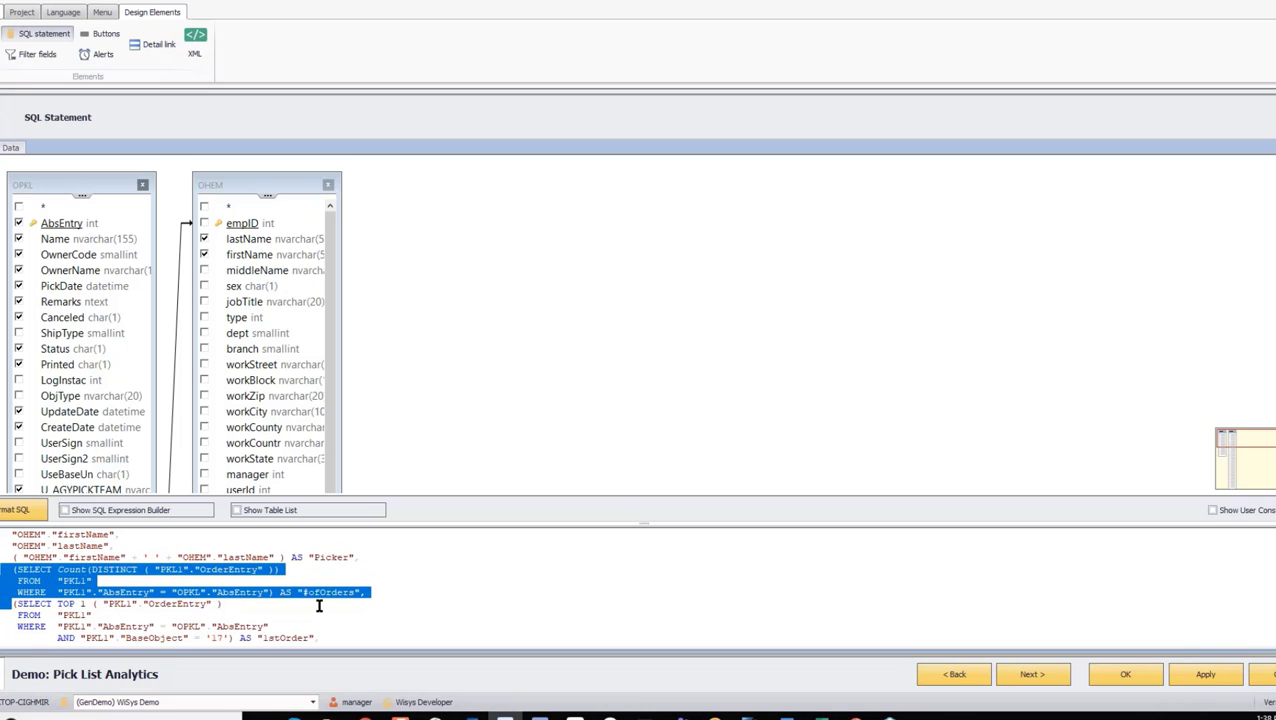
Review the remaining SQL subqueries from 1stOrder to #ofBins and the U_AGYPSTART, U_AGYPEND and U_AGYPSDATE fields, and close the design
scroll(320, 603, down, 1)
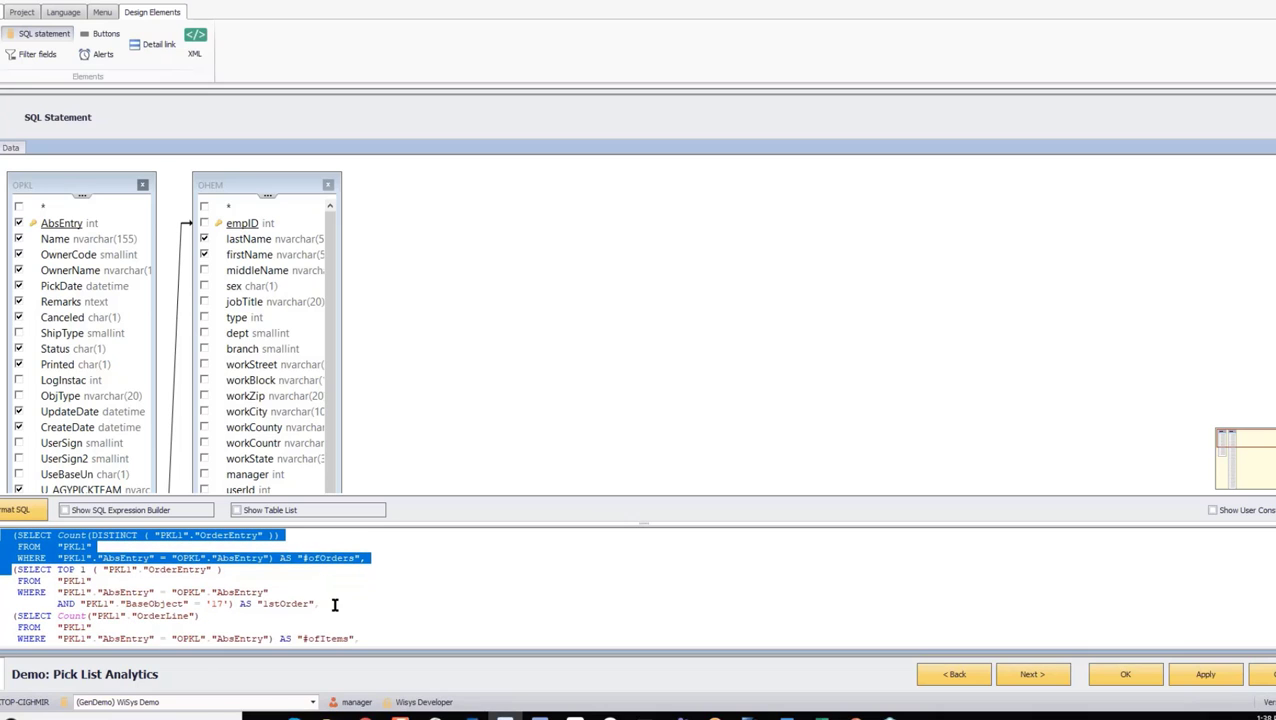
scroll(399, 618, down, 1)
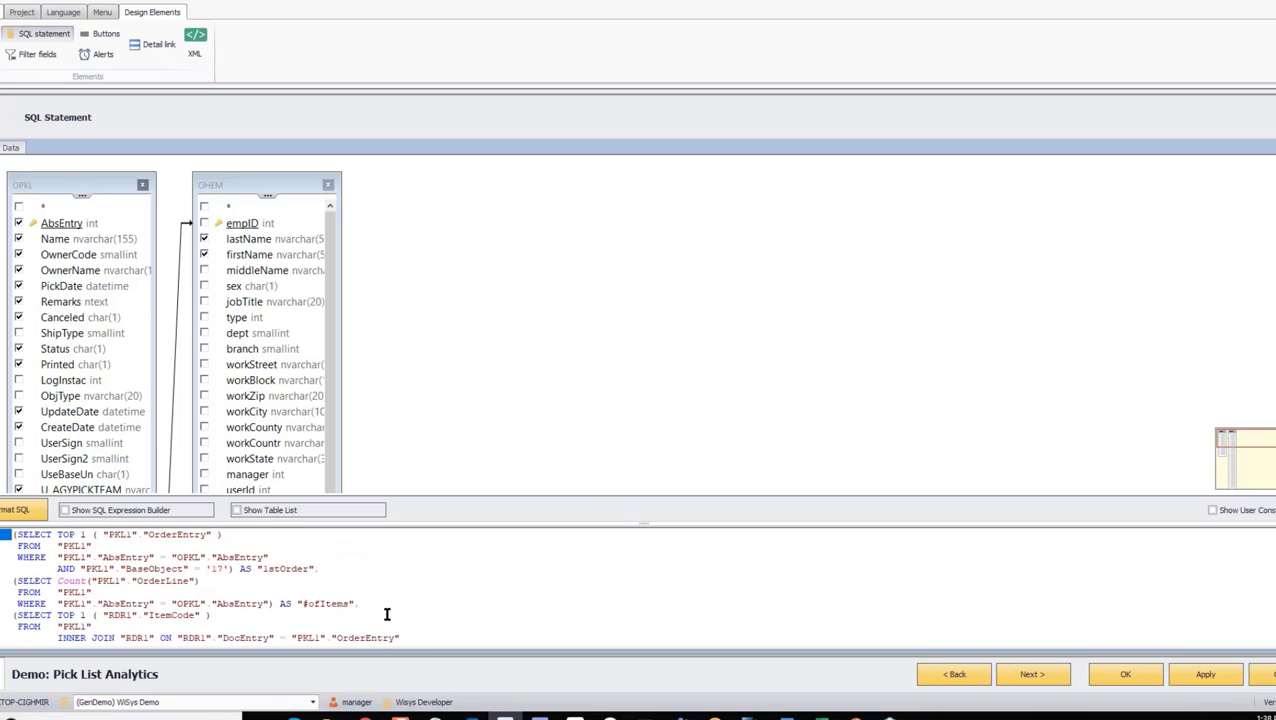
scroll(387, 614, down, 1)
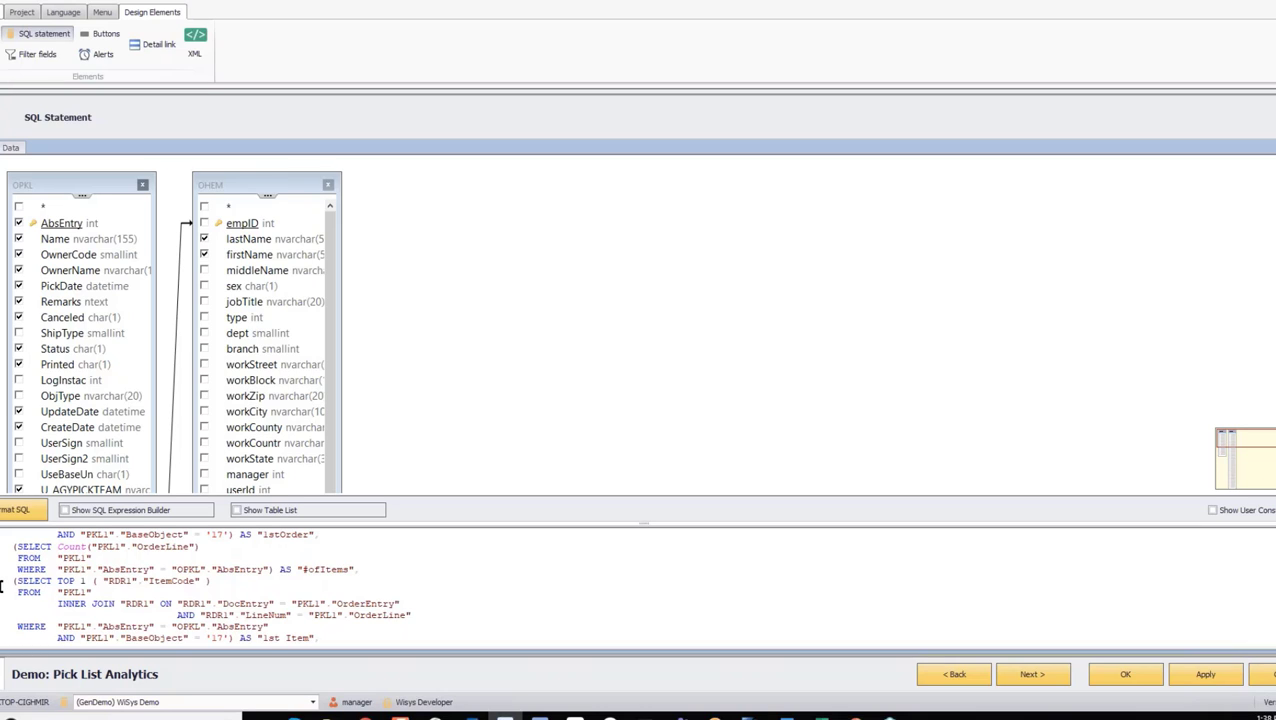
drag(3, 580, 410, 615)
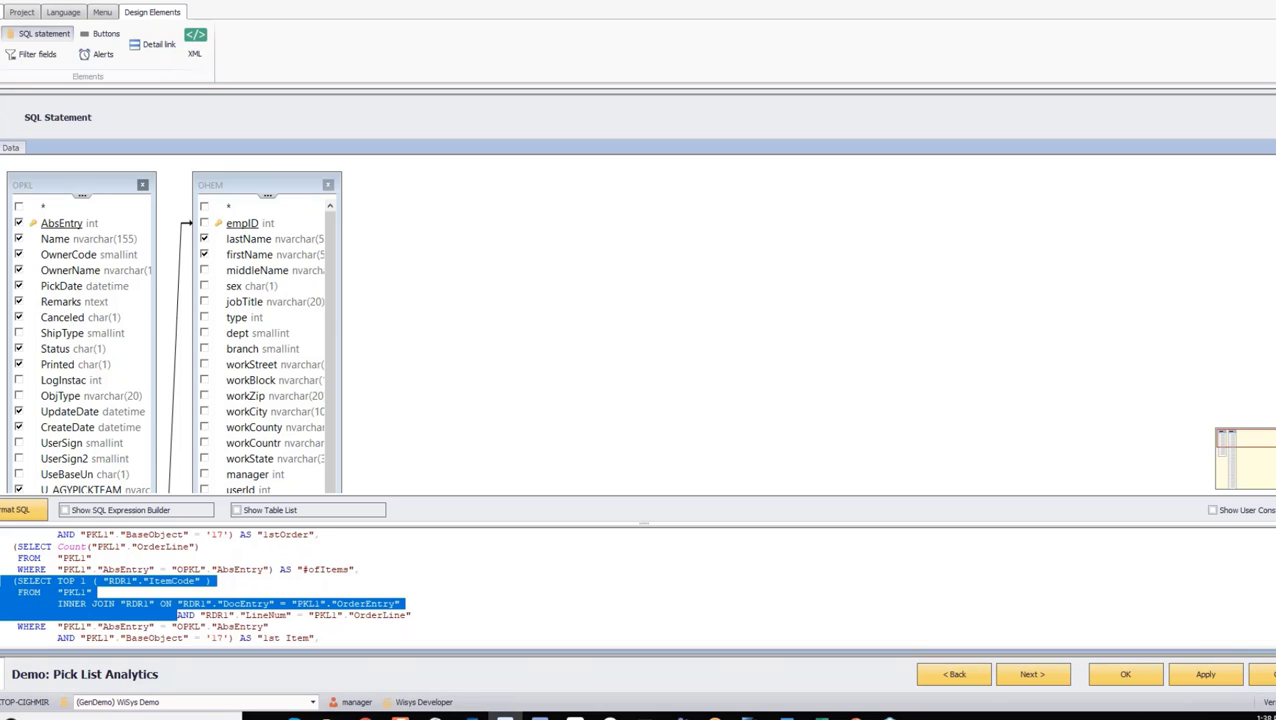
scroll(205, 586, down, 8)
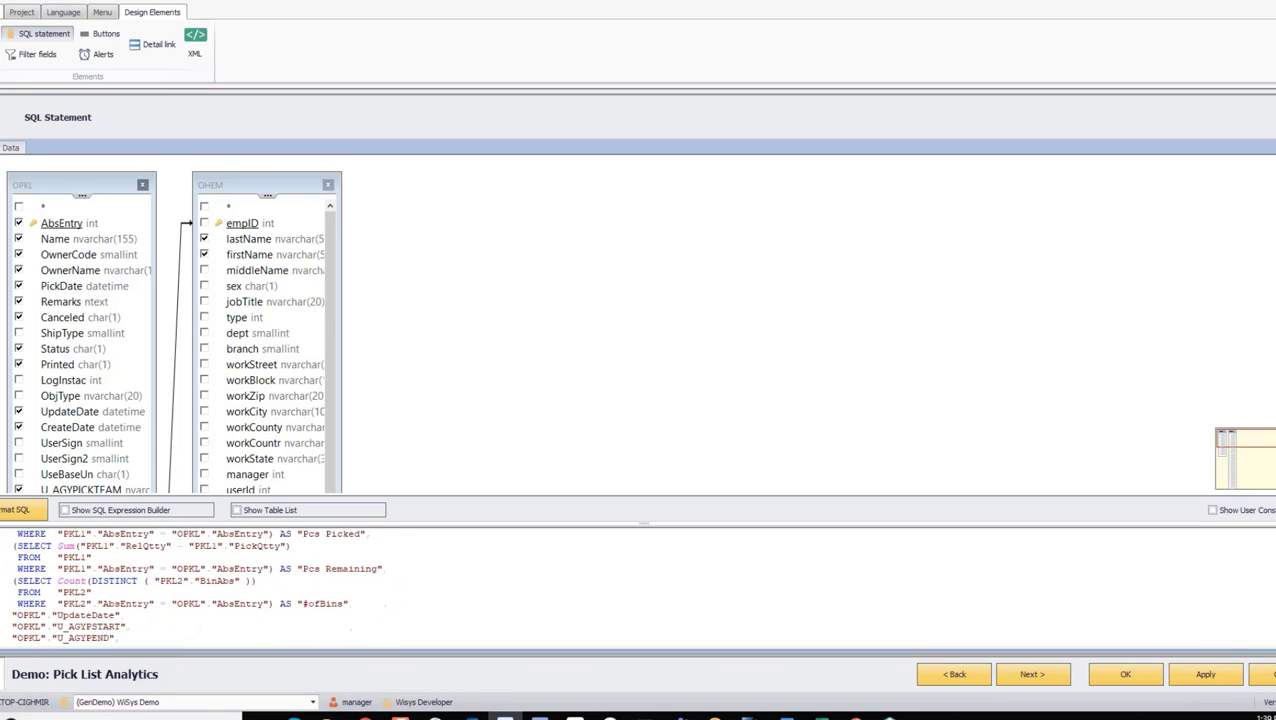
drag(3, 592, 141, 619)
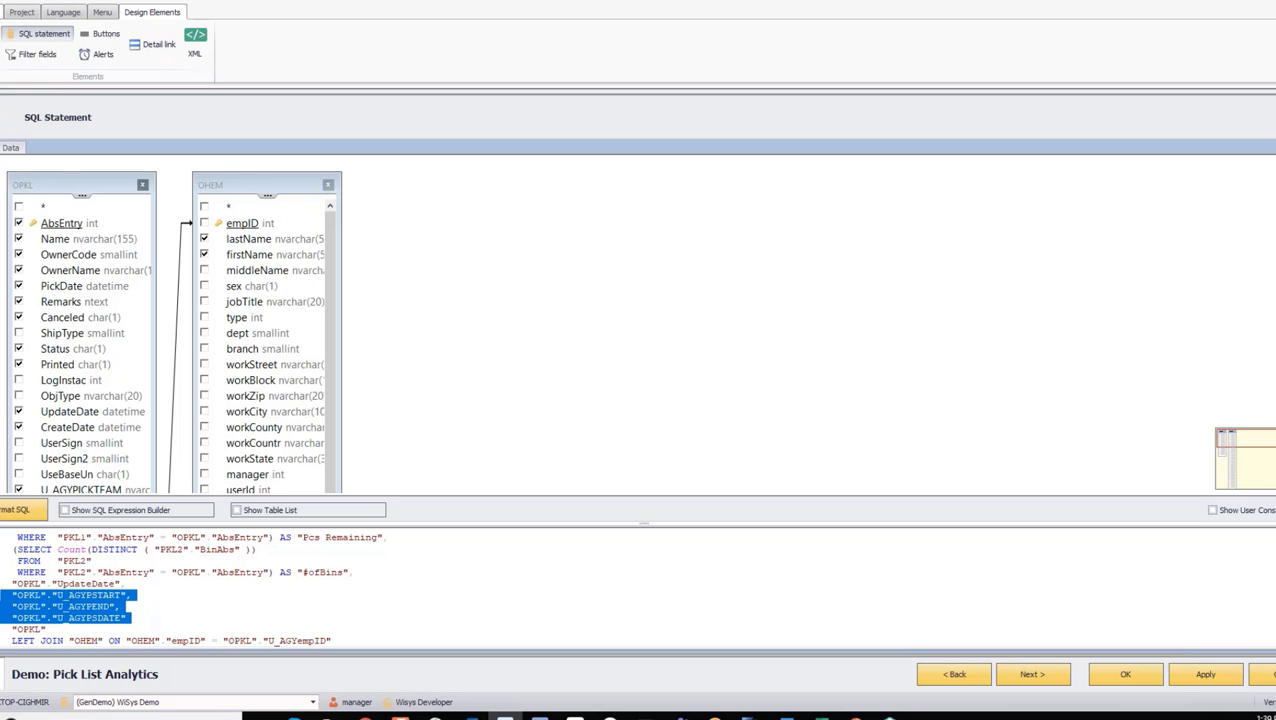
click(1266, 674)
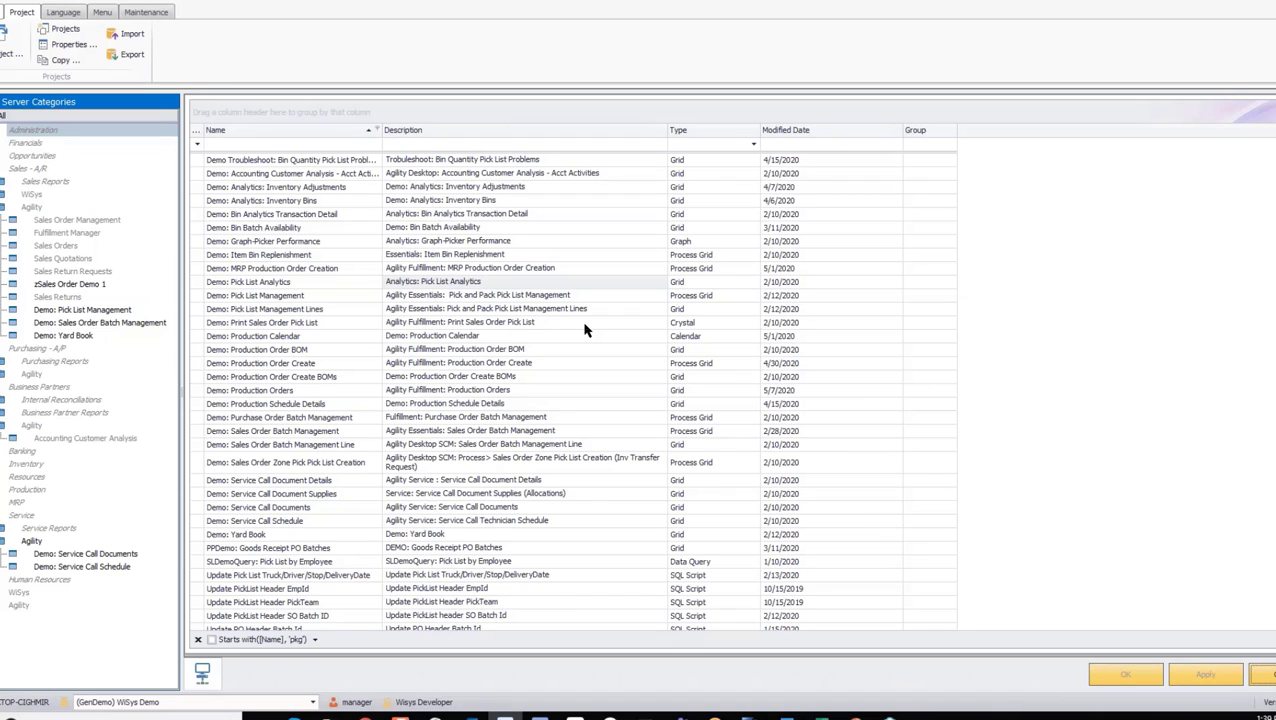
Preview the Demo: Service Call Schedule grid, look through the service calls grouped by Service CallID and close the view
click(283, 522)
right_click(285, 527)
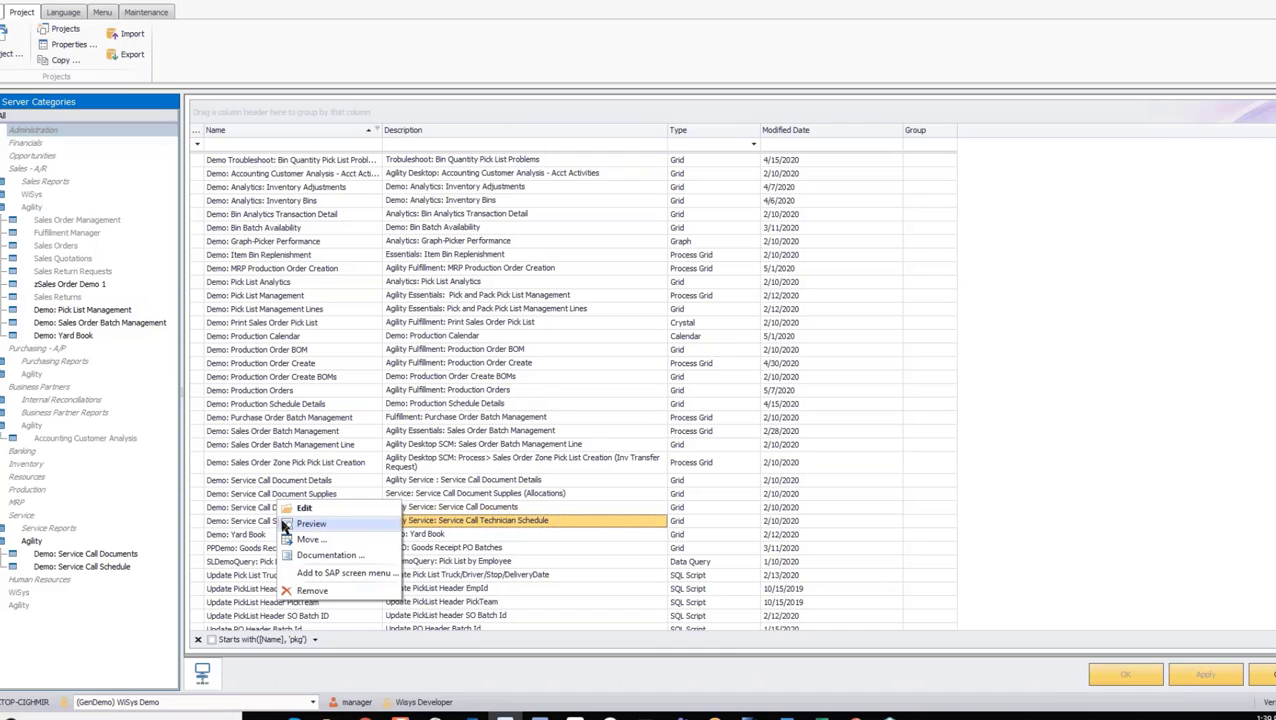
click(283, 523)
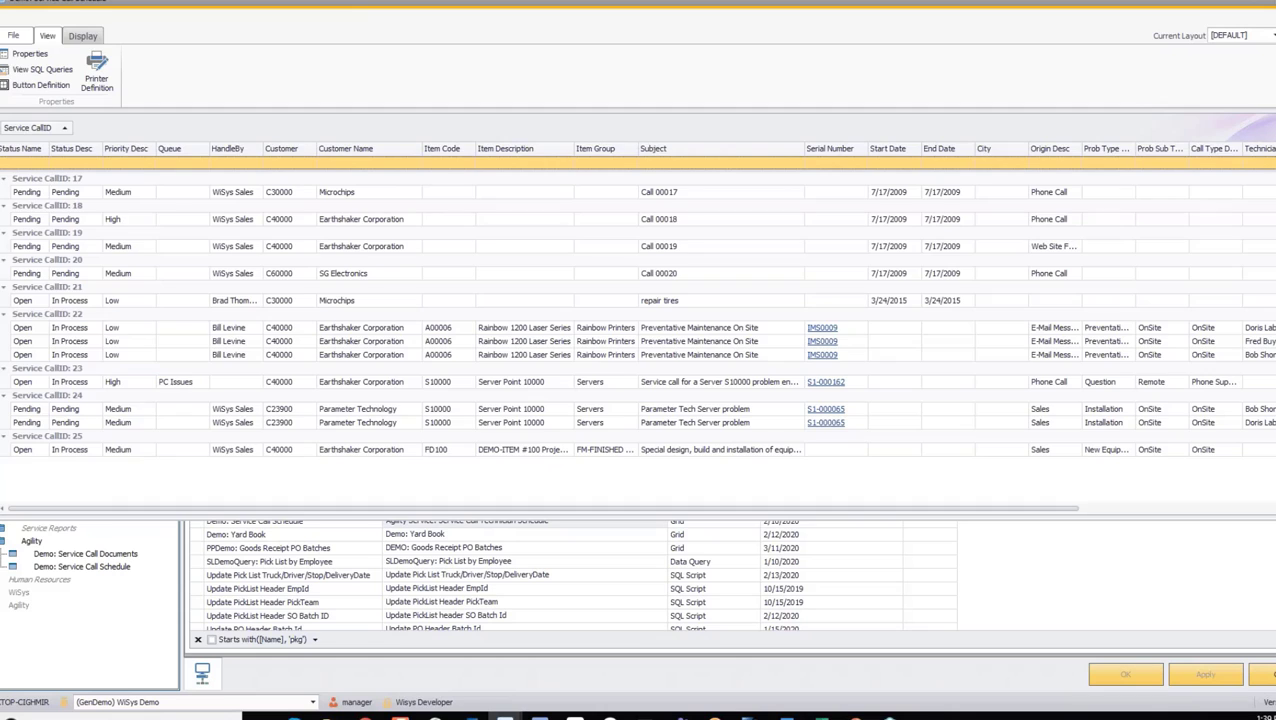
click(1274, 2)
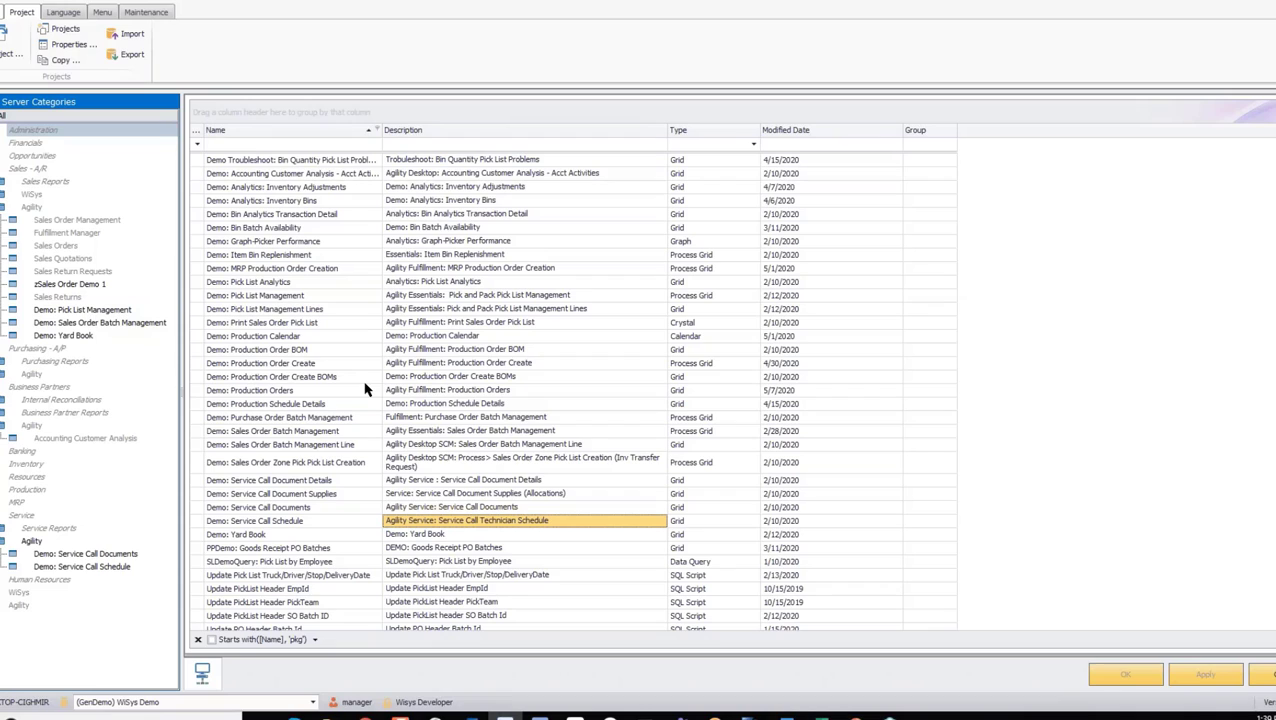
Preview Demo: Sales Order Batch Management in a maximized window and show the order lines of a Large Retailer order starting with FD019
click(250, 297)
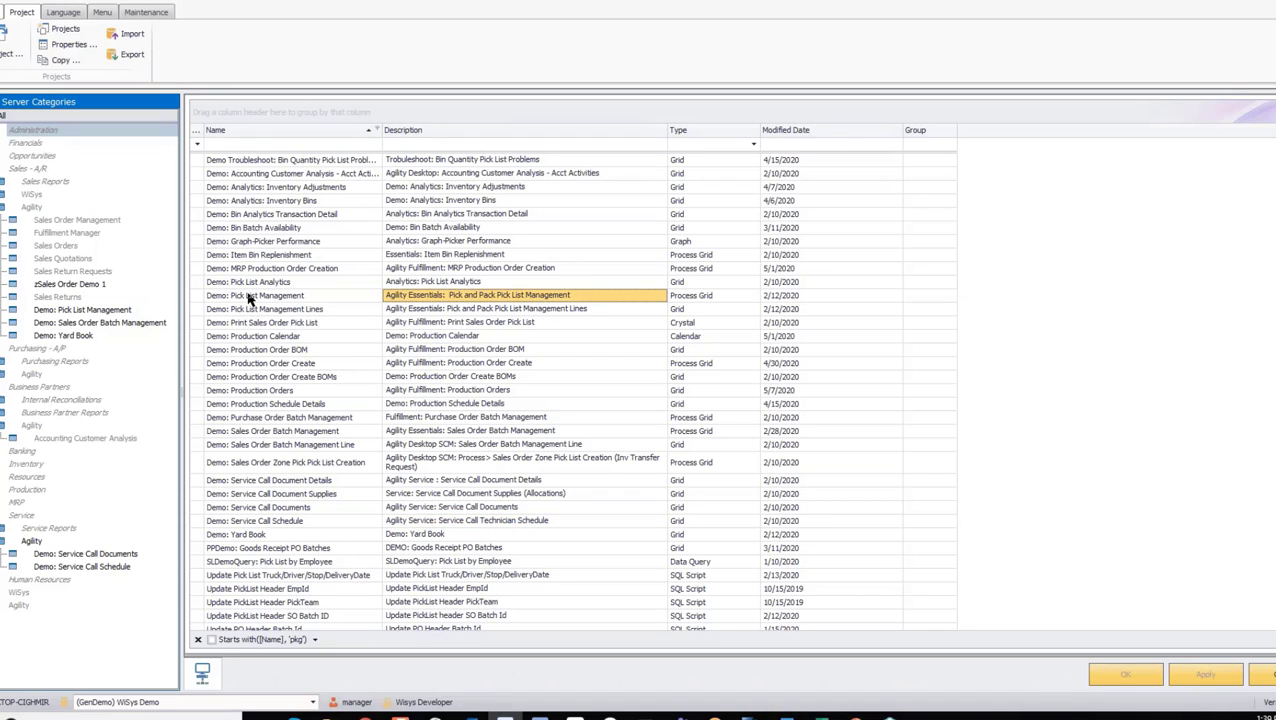
click(252, 430)
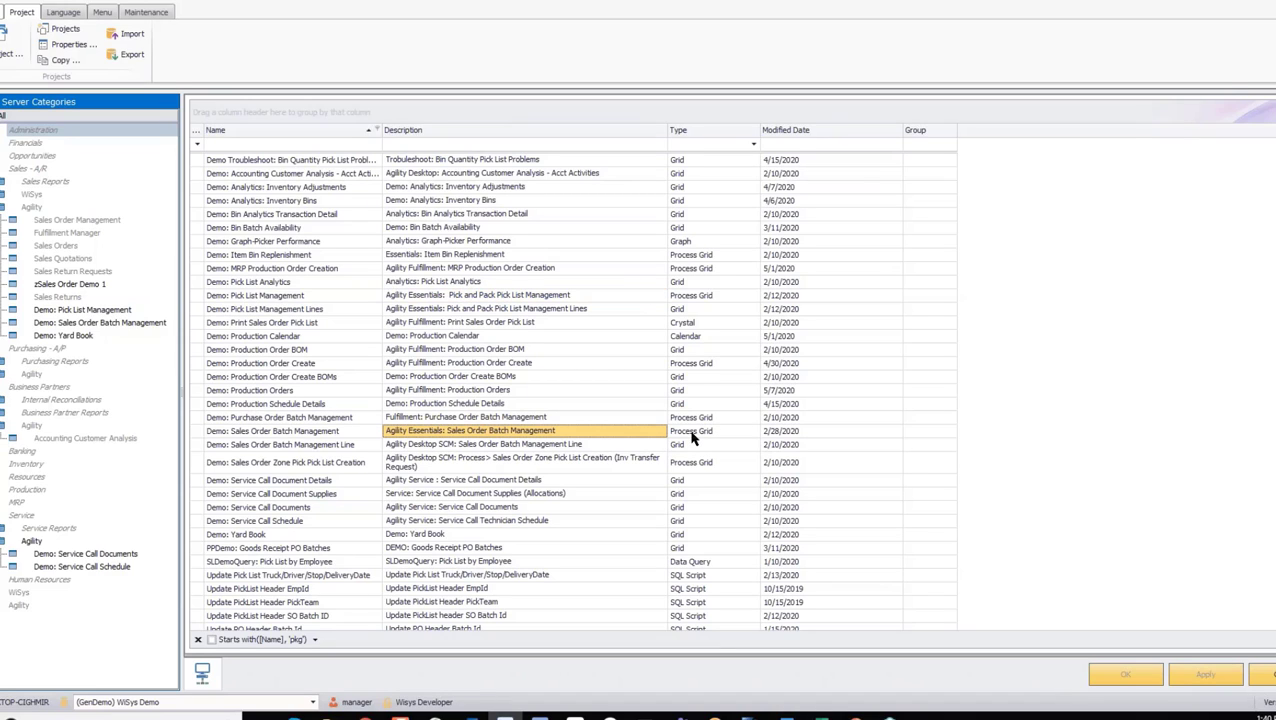
right_click(280, 433)
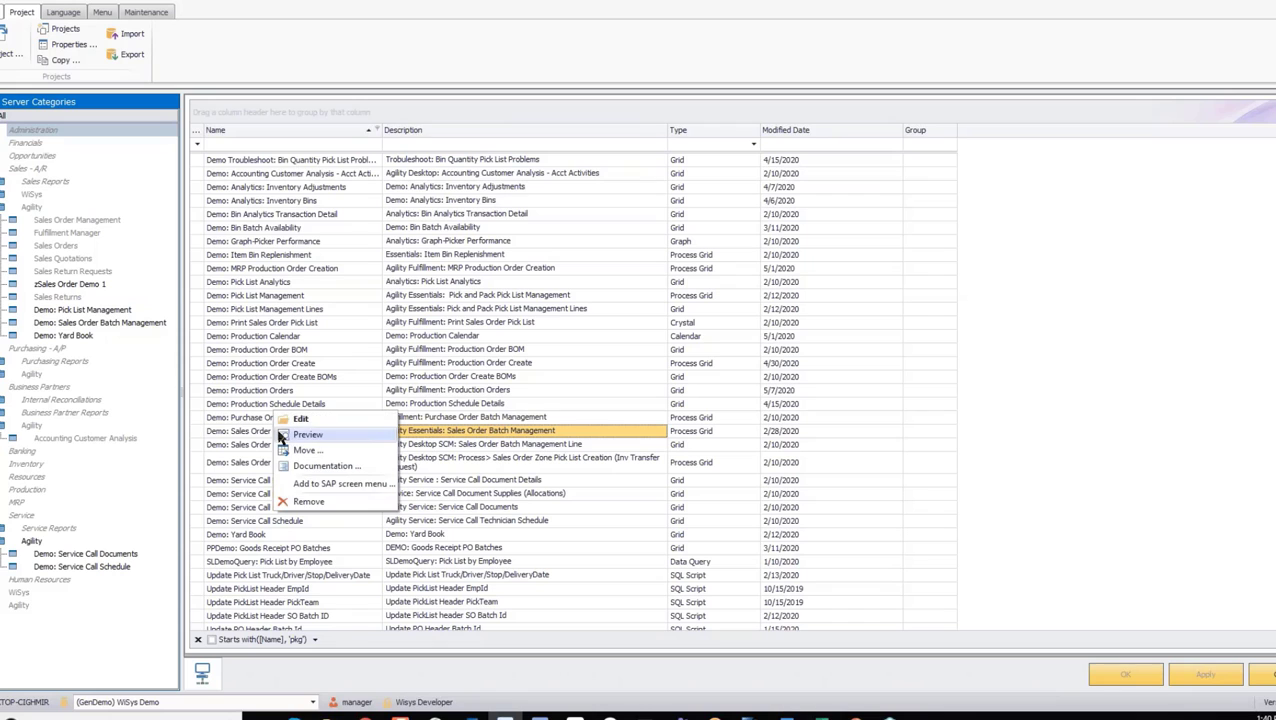
click(281, 436)
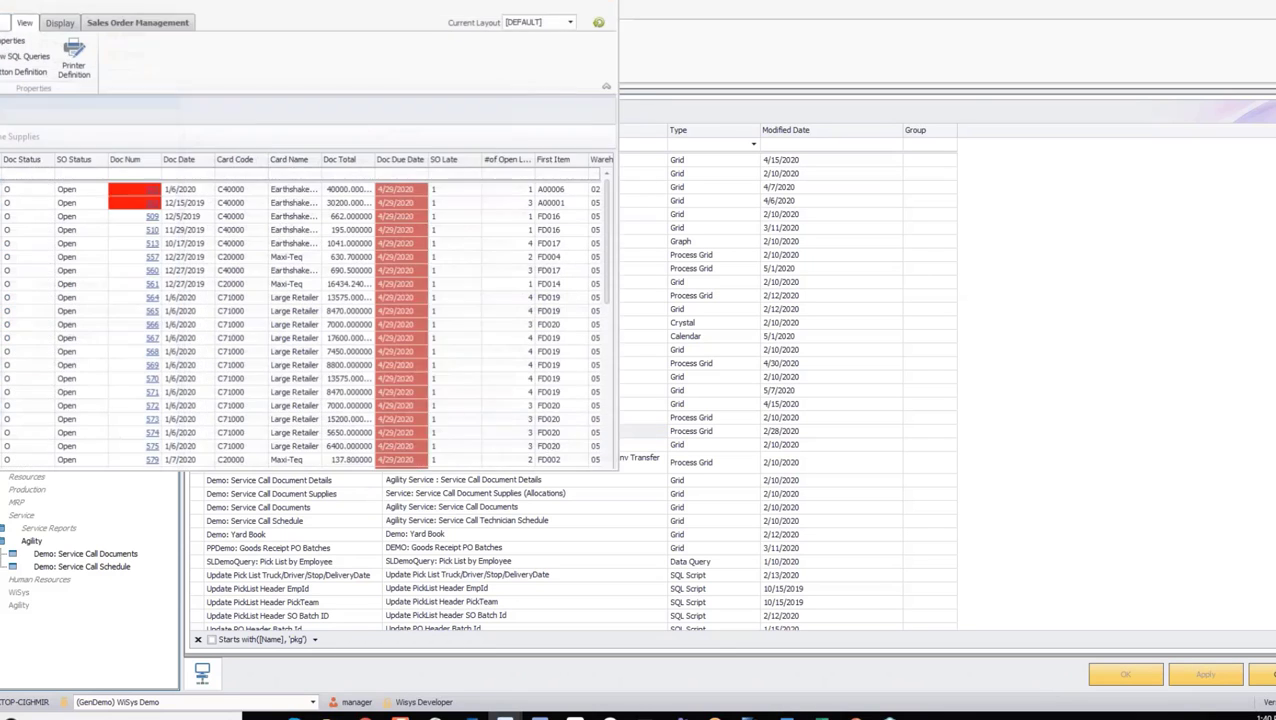
double_click(594, 8)
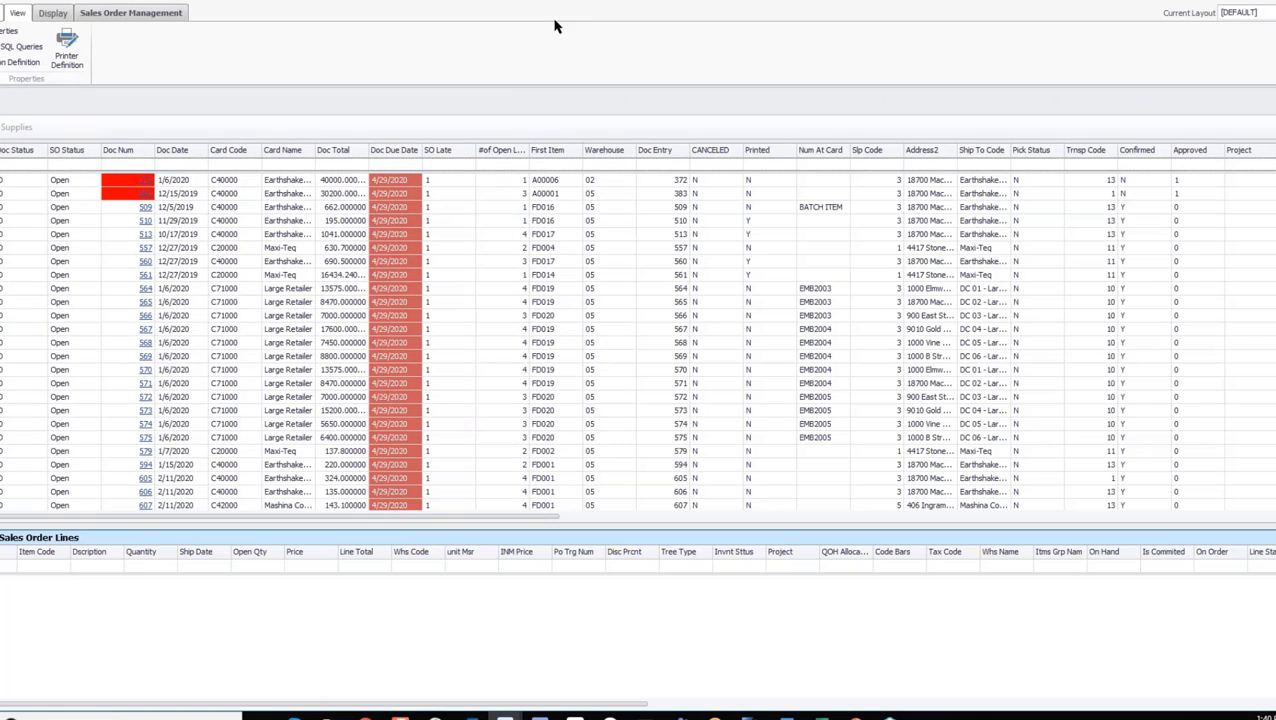
click(180, 385)
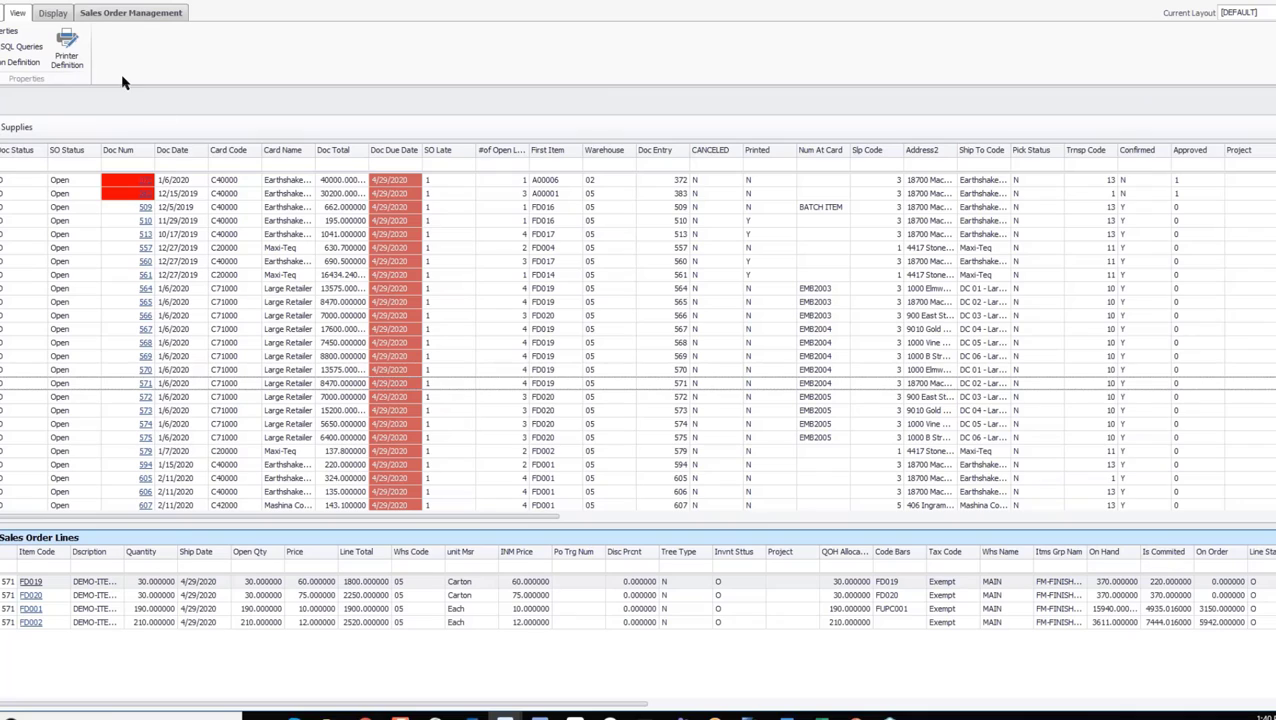
Show the Sales Order Management batch and pick list actions and select the first, third, sixth and eighth sales orders together
click(96, 16)
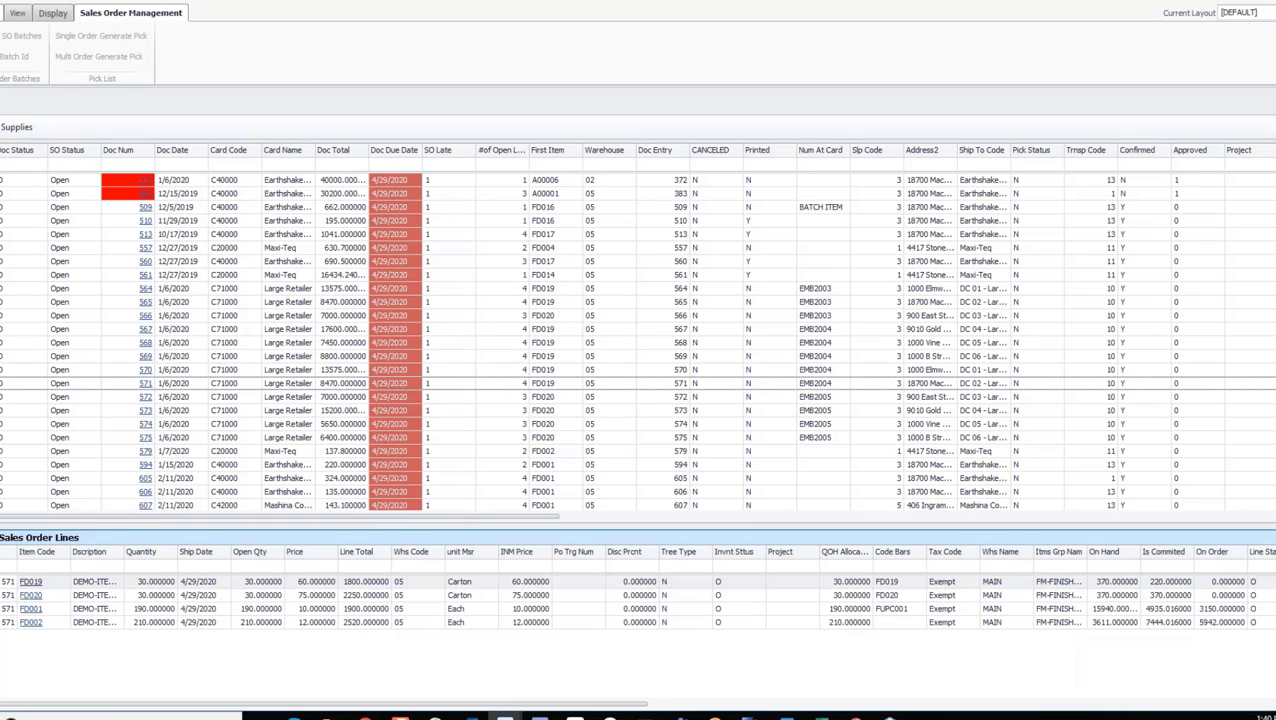
click(3, 180)
ctrl+click(3, 207)
ctrl+click(3, 248)
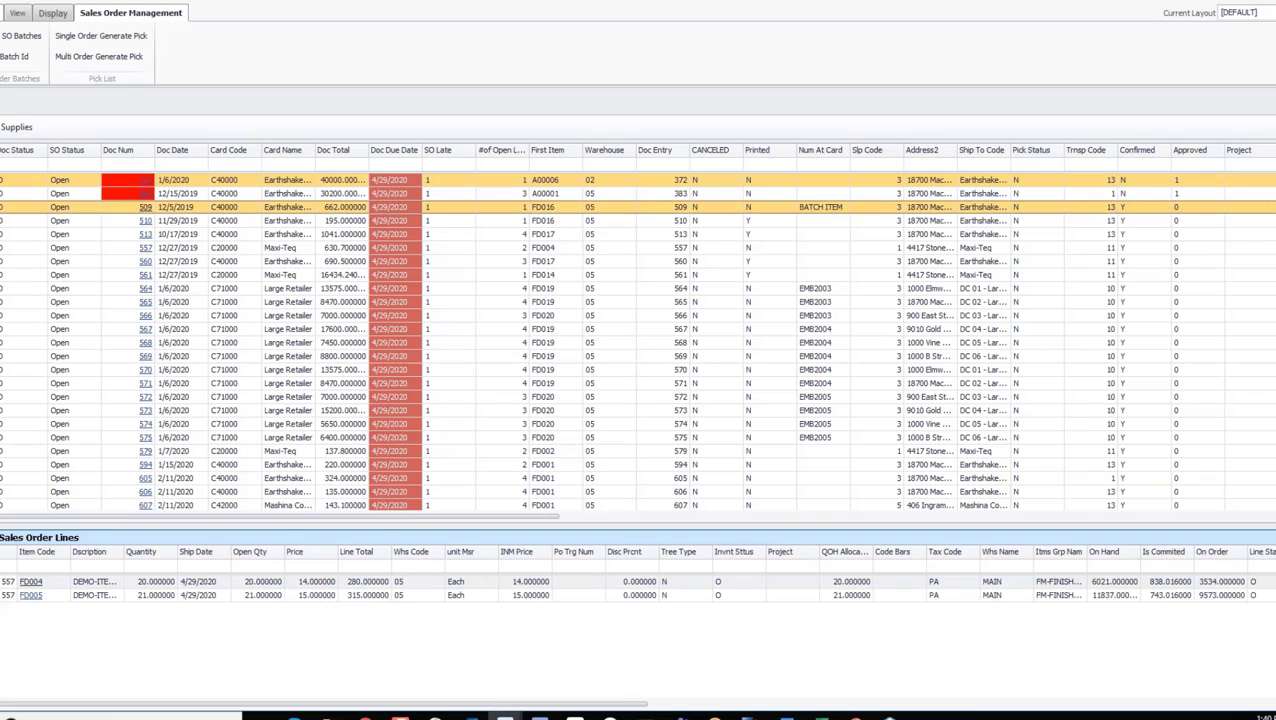
ctrl+click(3, 275)
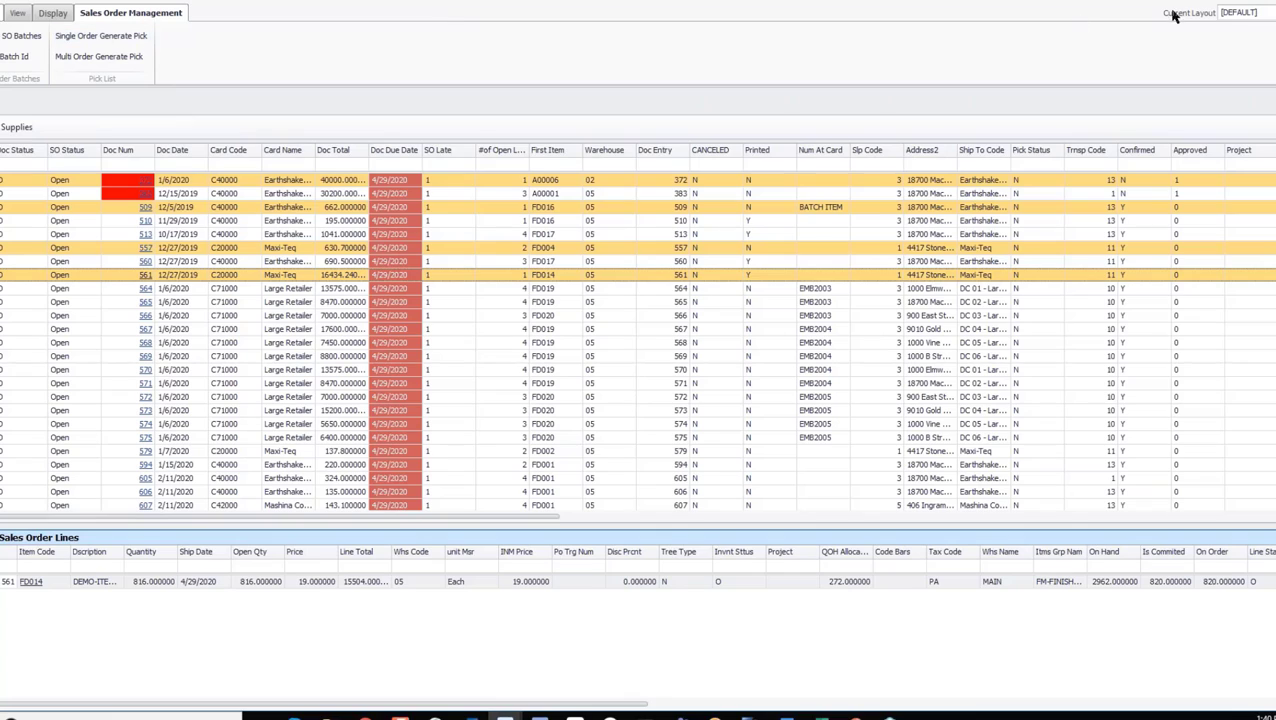
Switch the current layout to SHIPPINGTYPE, inspect the orders in the UPS Express group and close the preview
click(1229, 17)
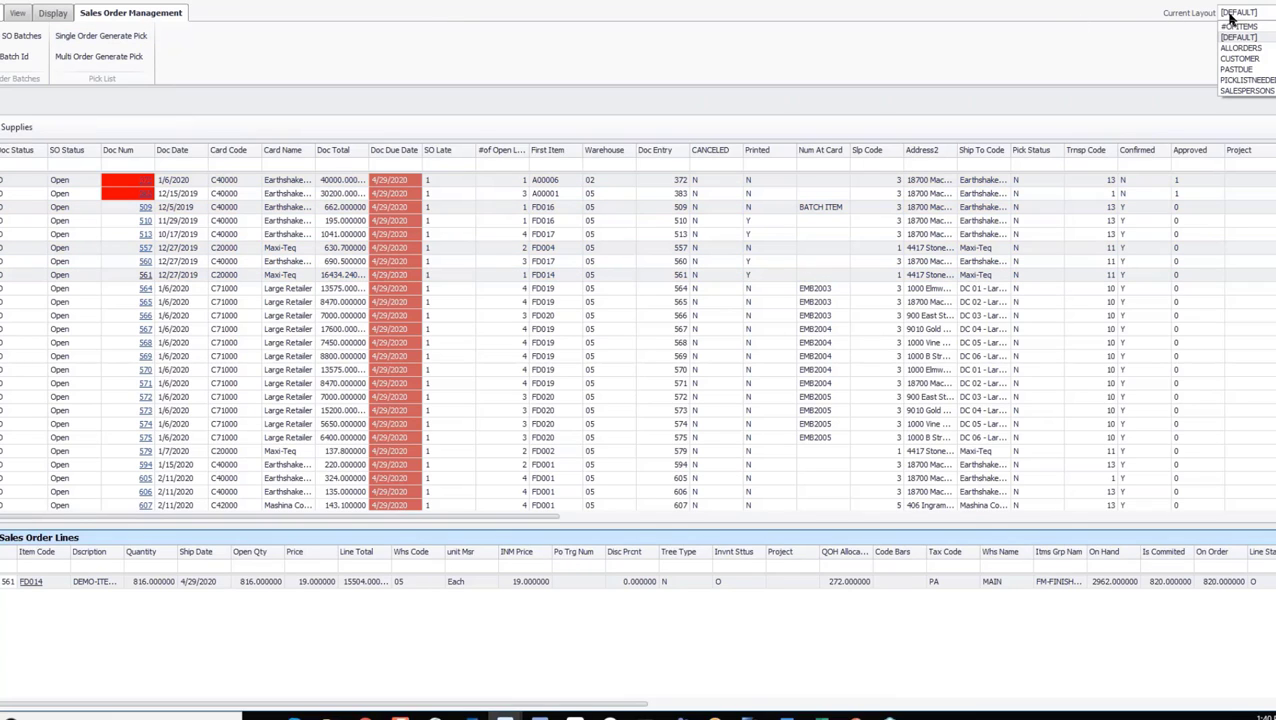
scroll(1236, 40, down, 3)
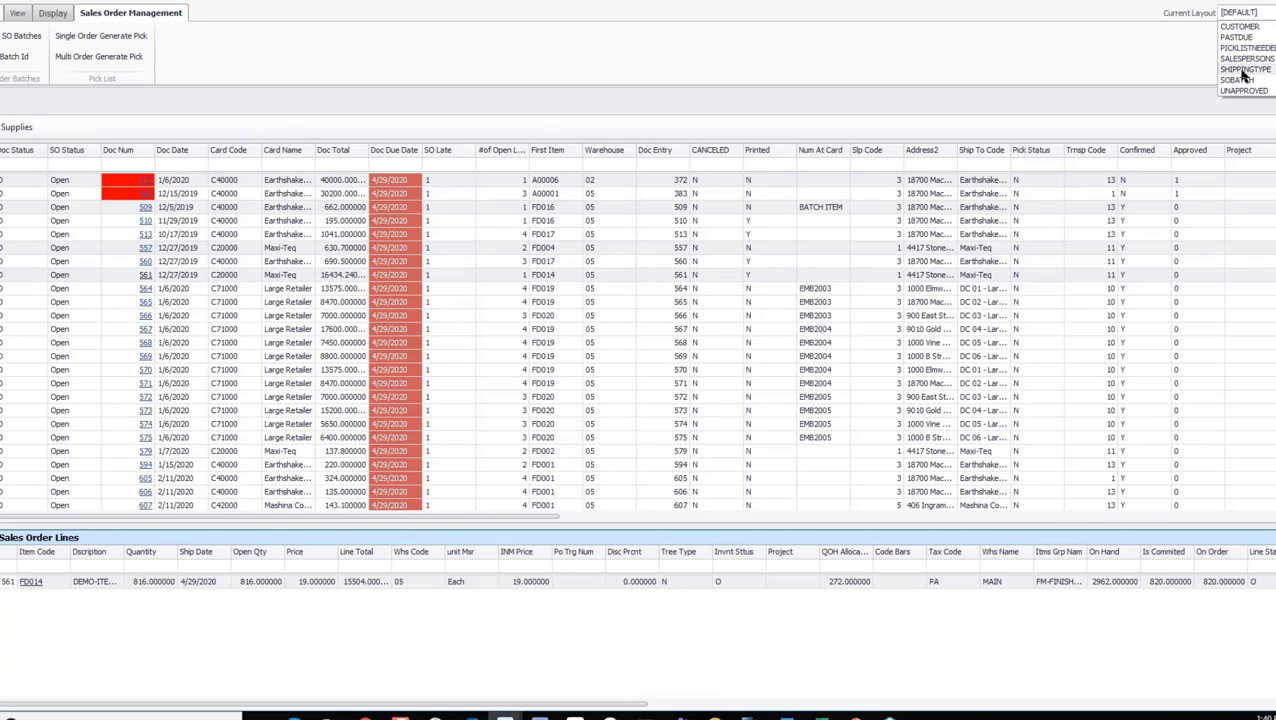
click(1244, 69)
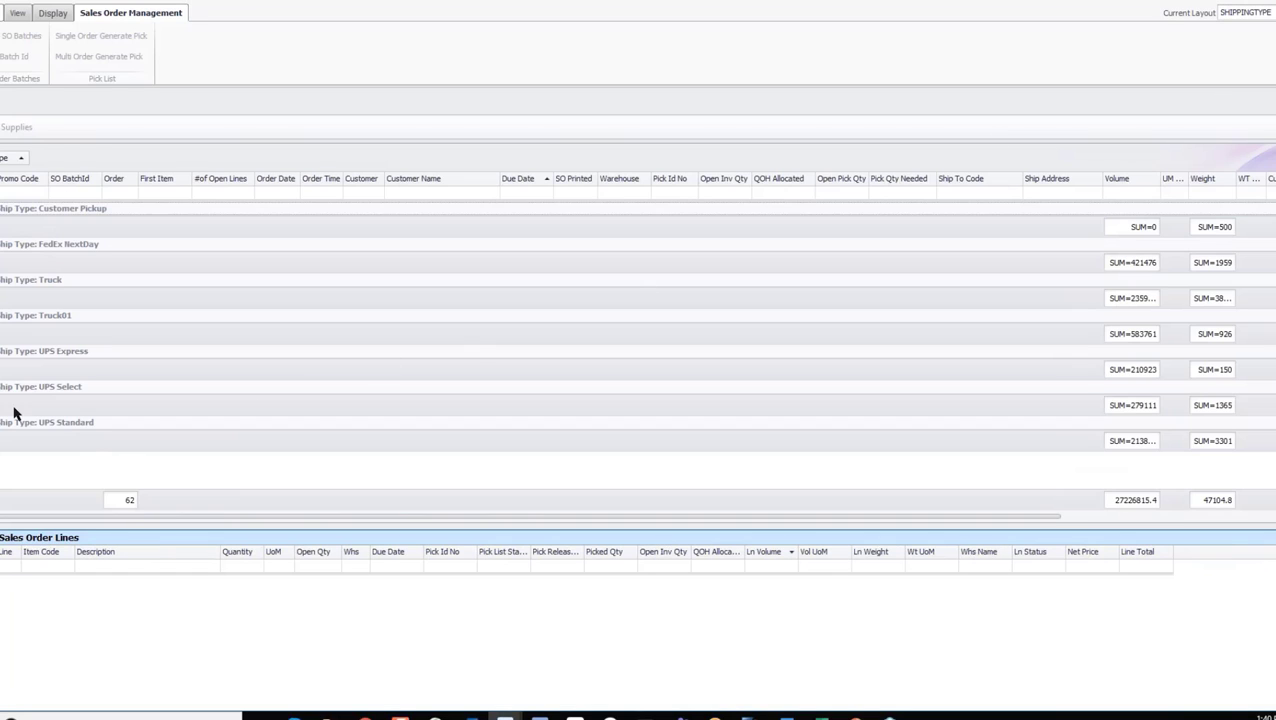
click(1, 351)
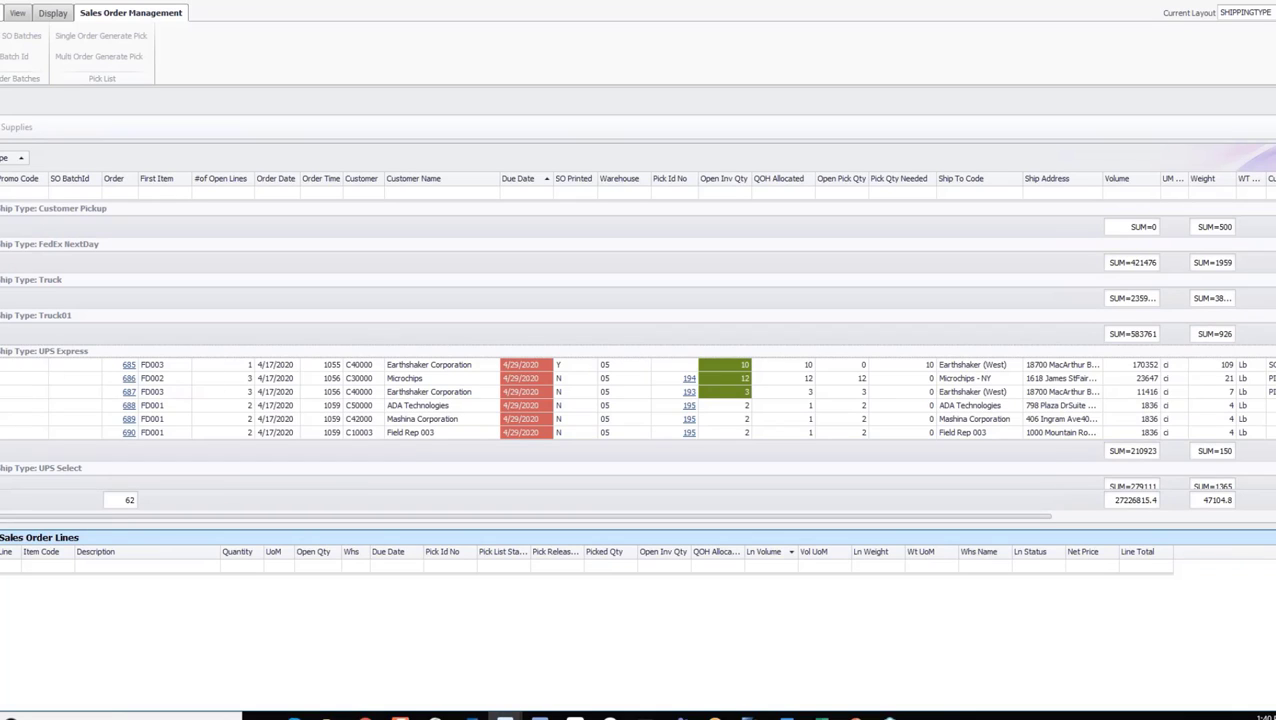
click(4, 352)
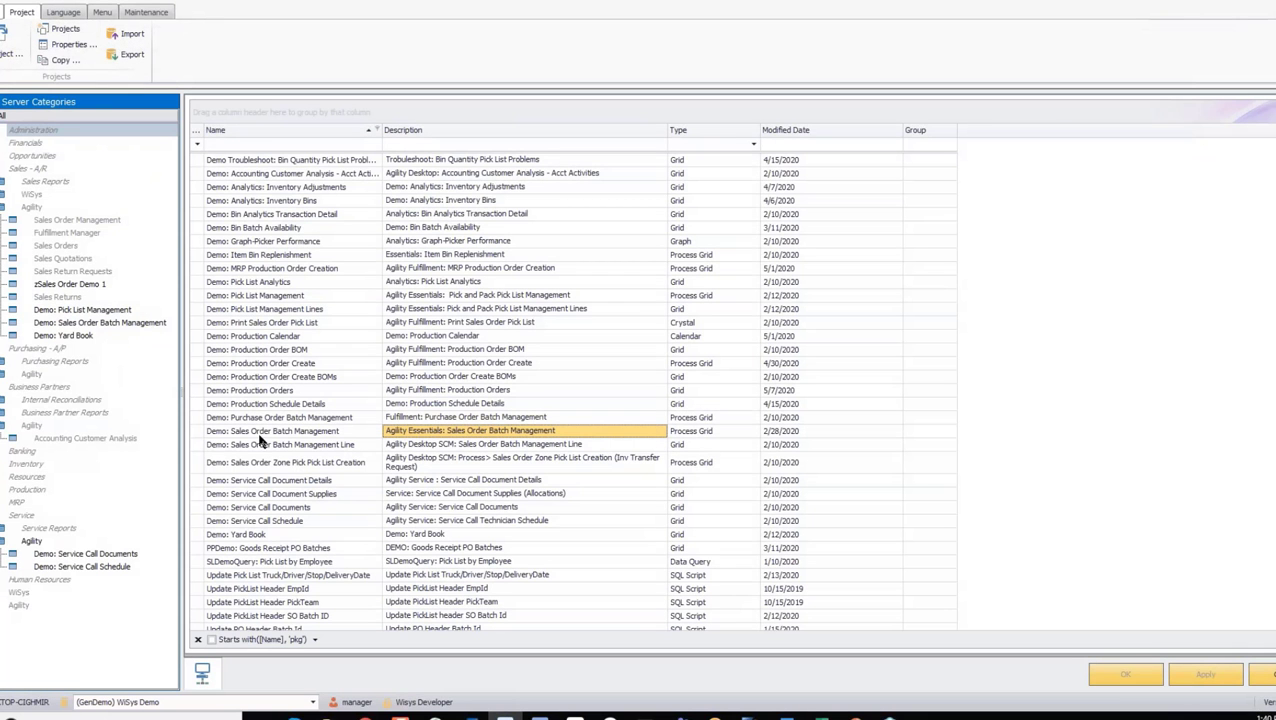
Open the Demo: Sales Order Batch Management design and examine its ribbon bar buttons and its Hyperlink buttons
right_click(262, 436)
click(272, 424)
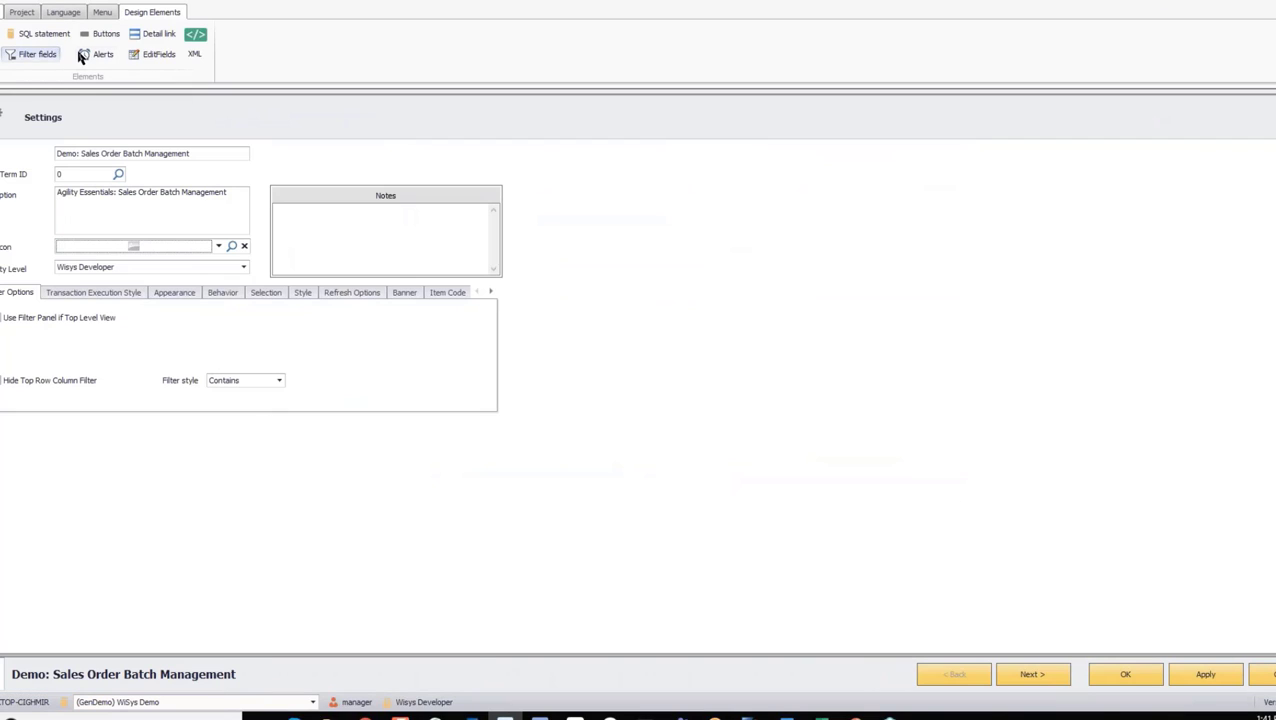
click(102, 34)
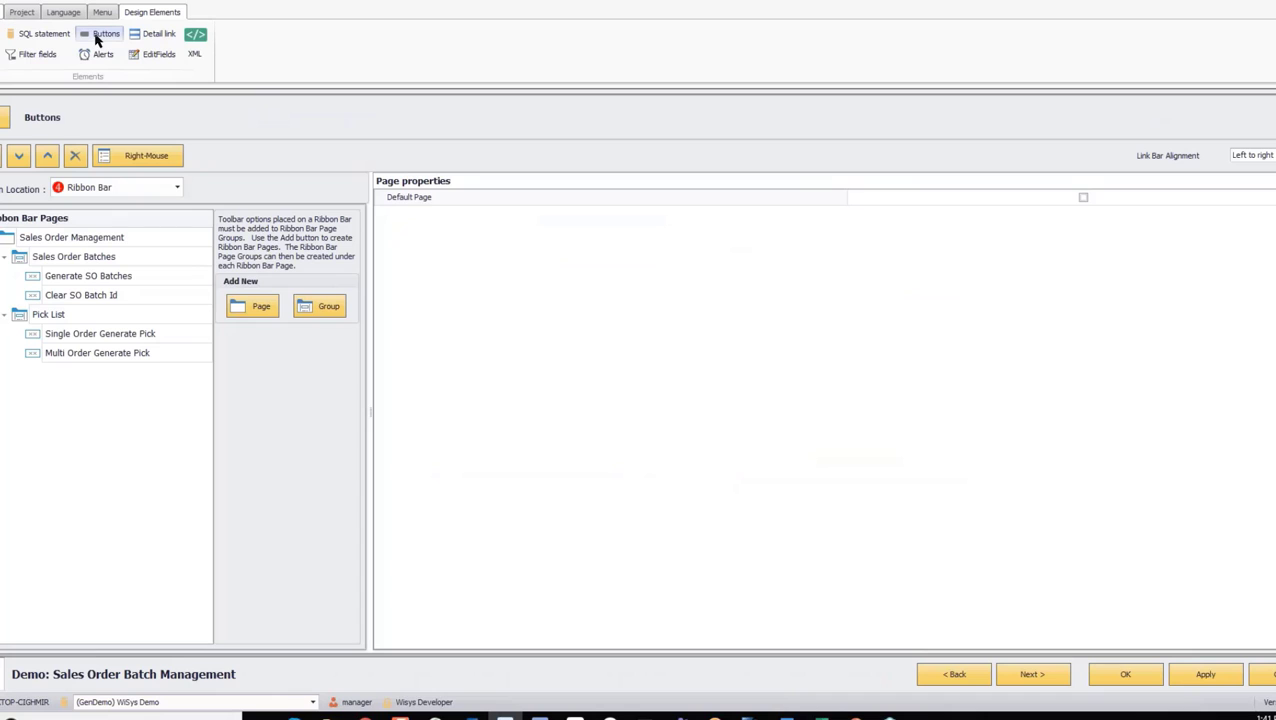
click(110, 190)
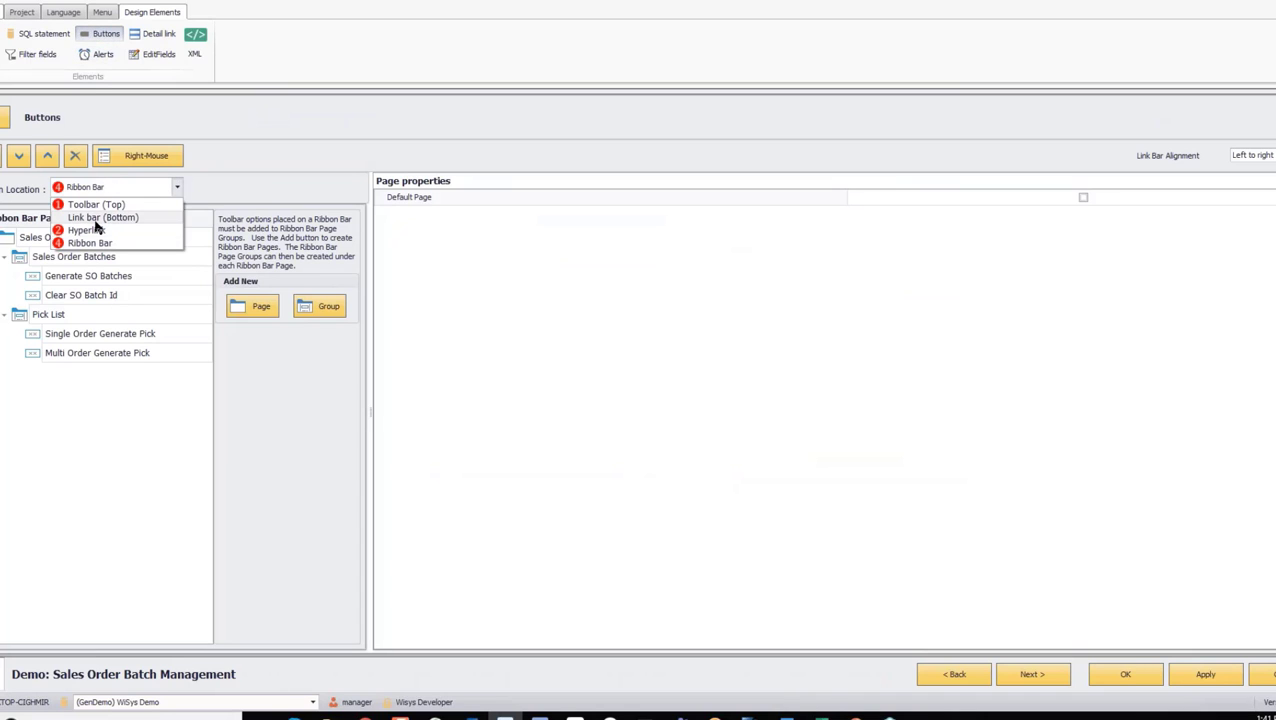
click(93, 230)
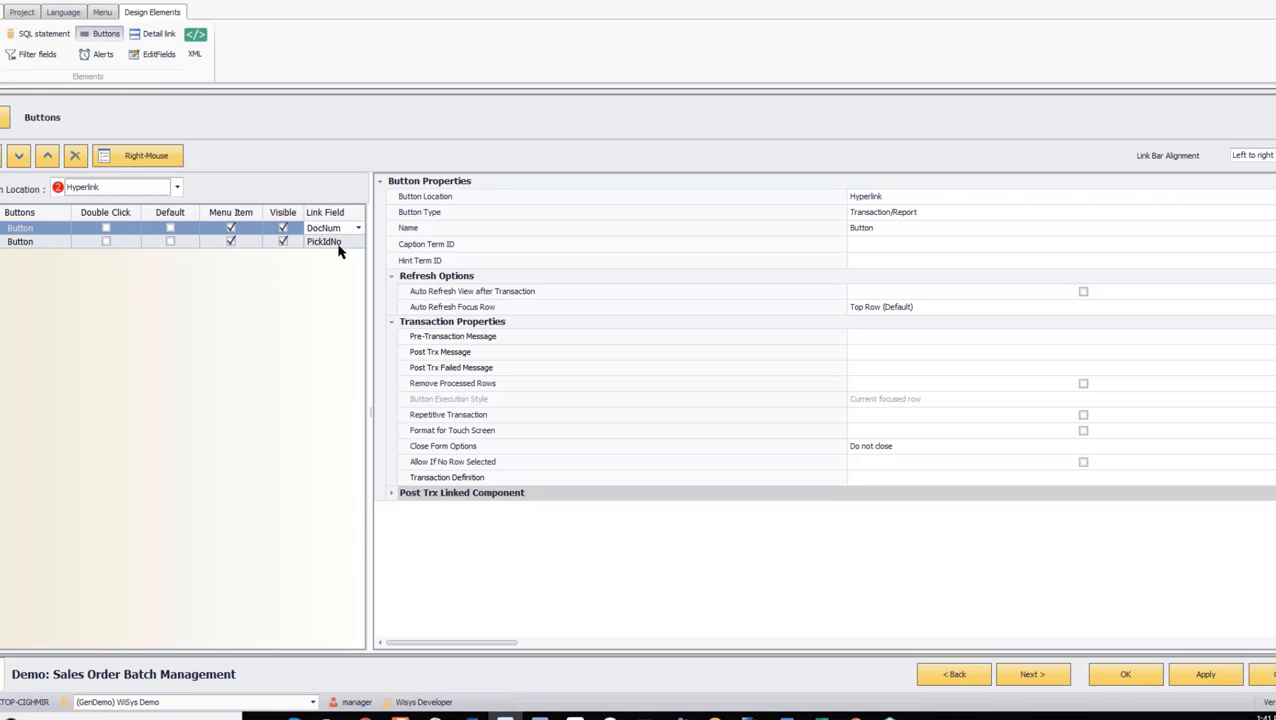
Switch the button location to Ribbon Bar and examine the properties of the Single Order Generate Pick button
click(112, 190)
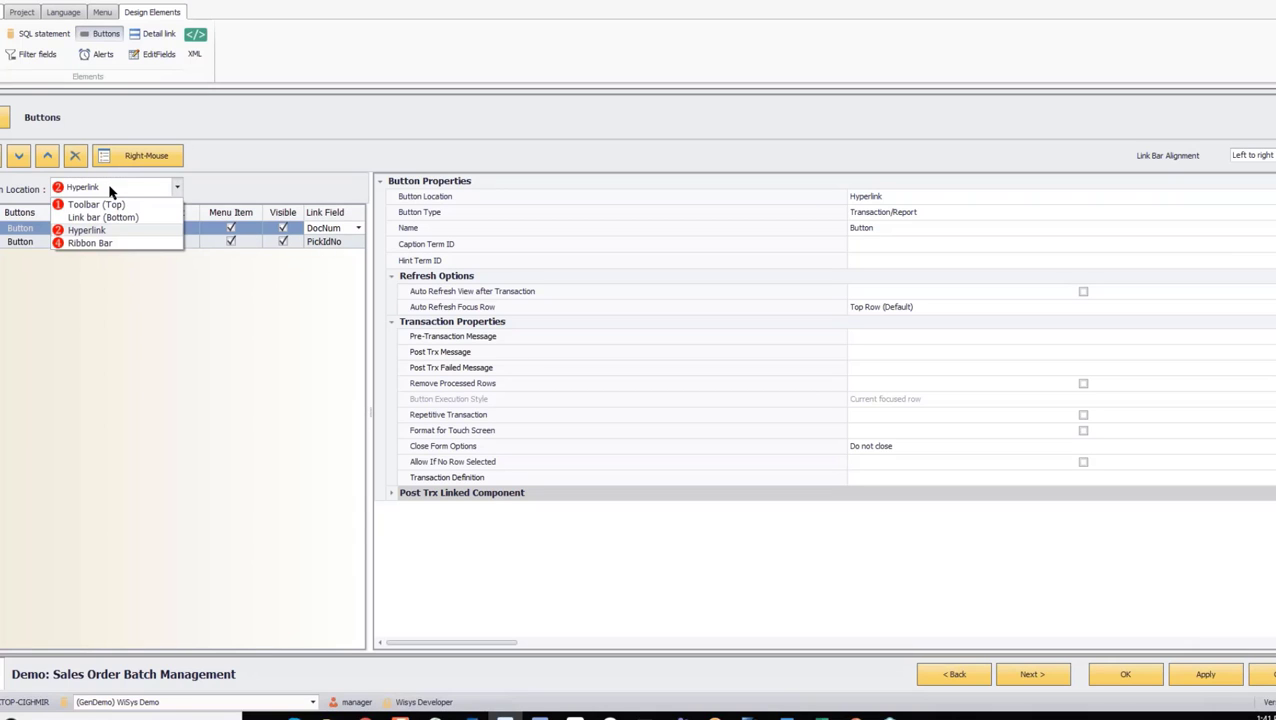
click(88, 244)
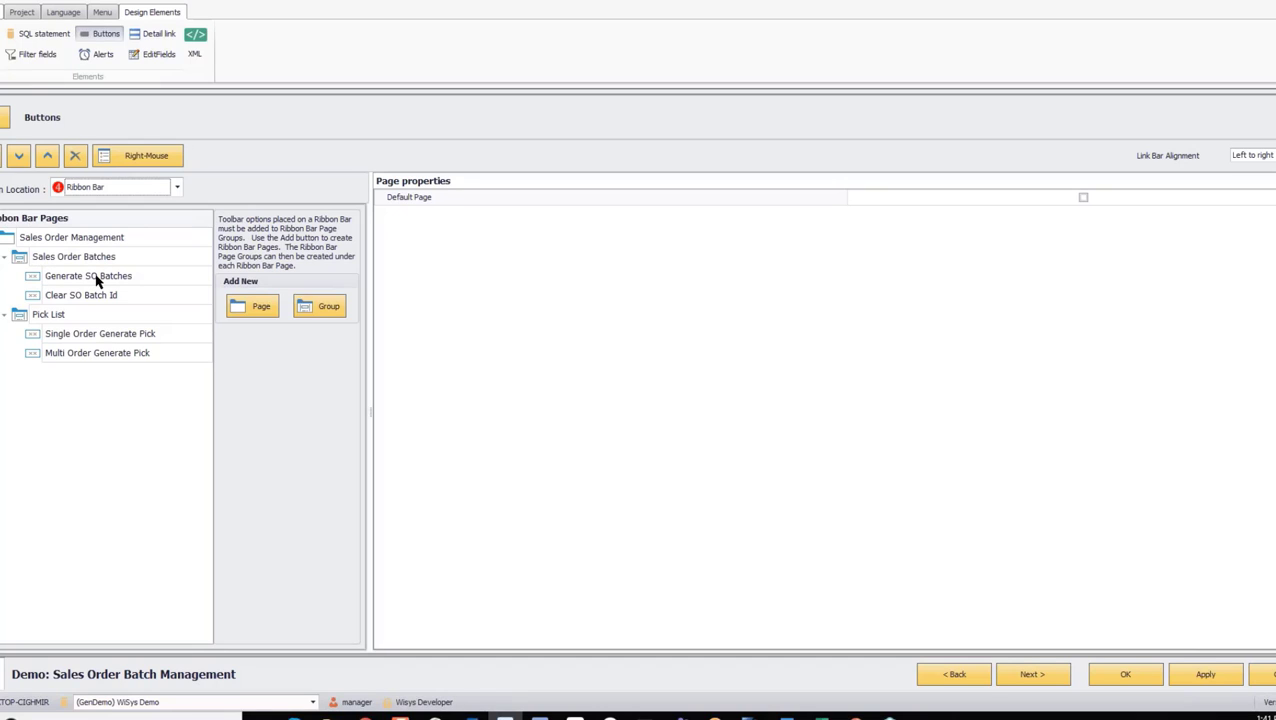
click(78, 333)
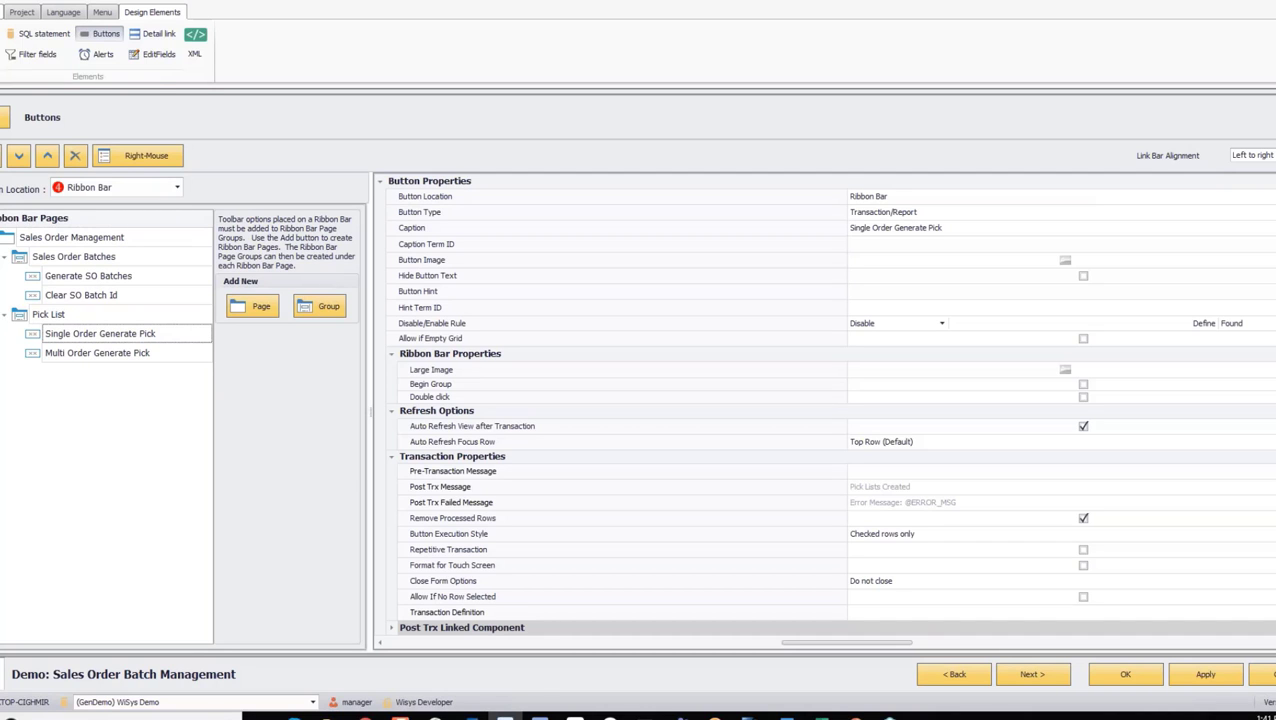
mouse_move(867, 216)
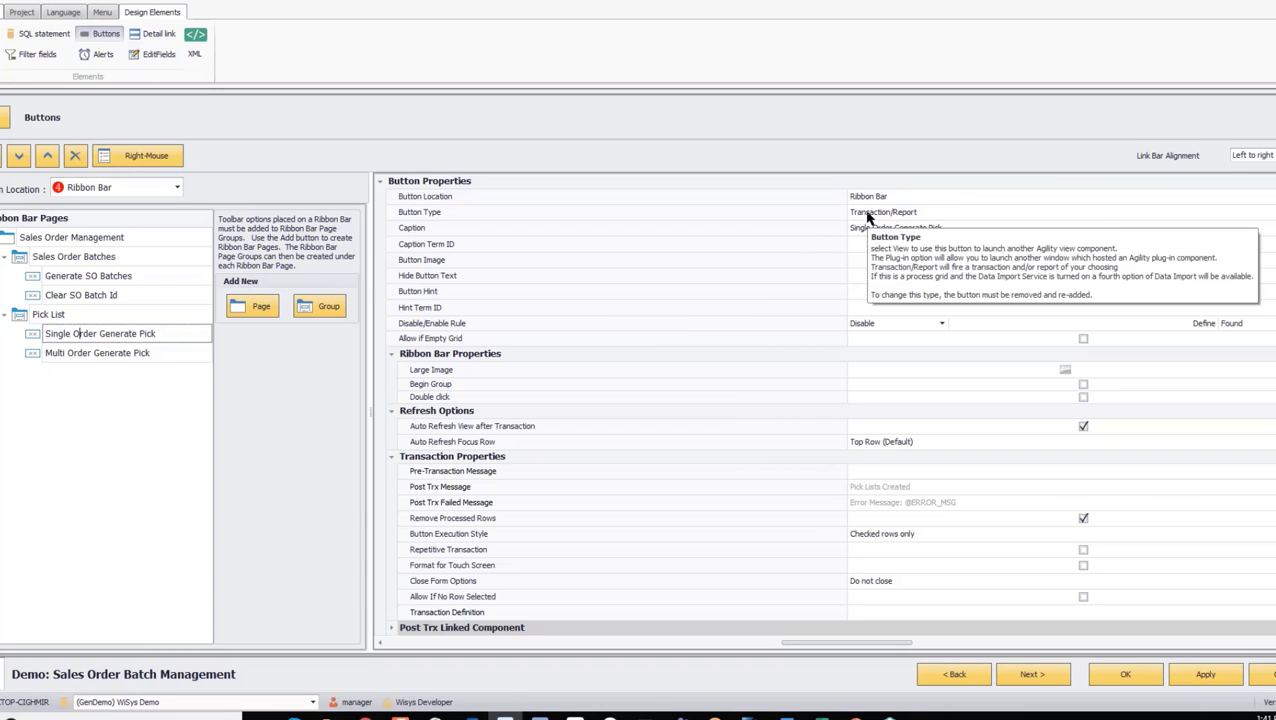
Examine the Get New Base Entry method parameters under Detail in the button's transaction definition, and close the definition and the view design without saving
click(1226, 612)
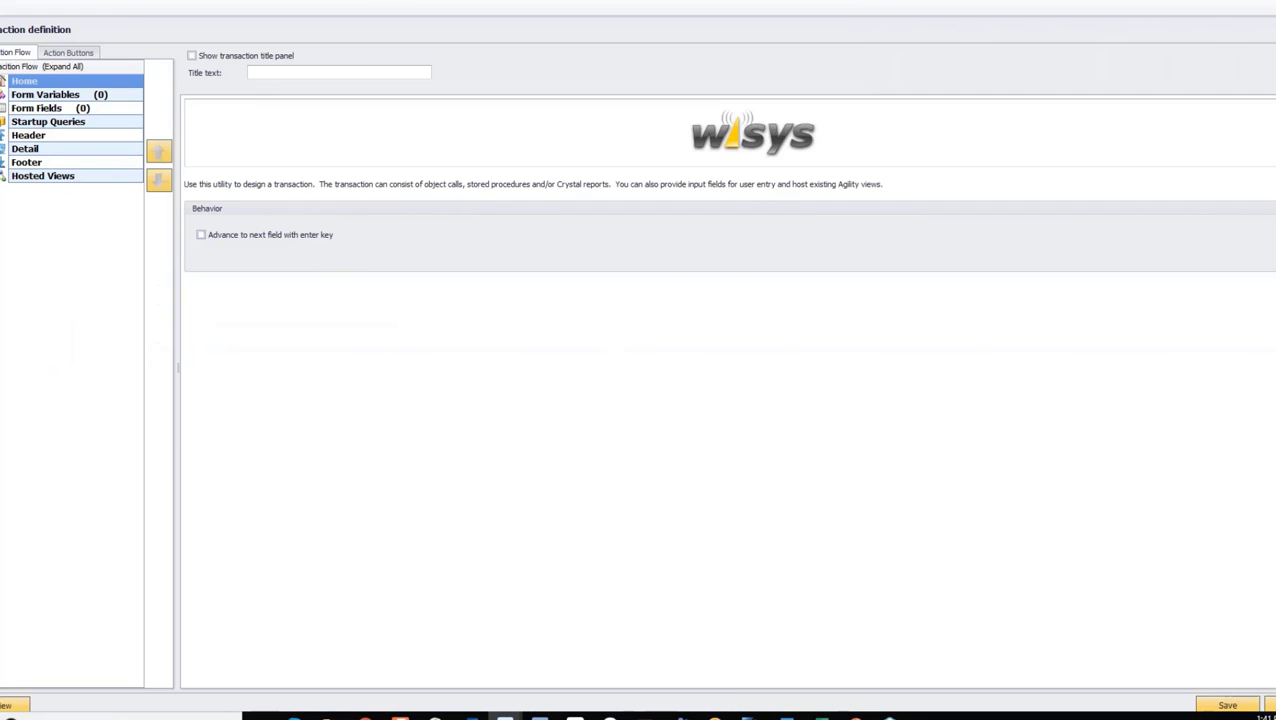
click(19, 150)
click(38, 162)
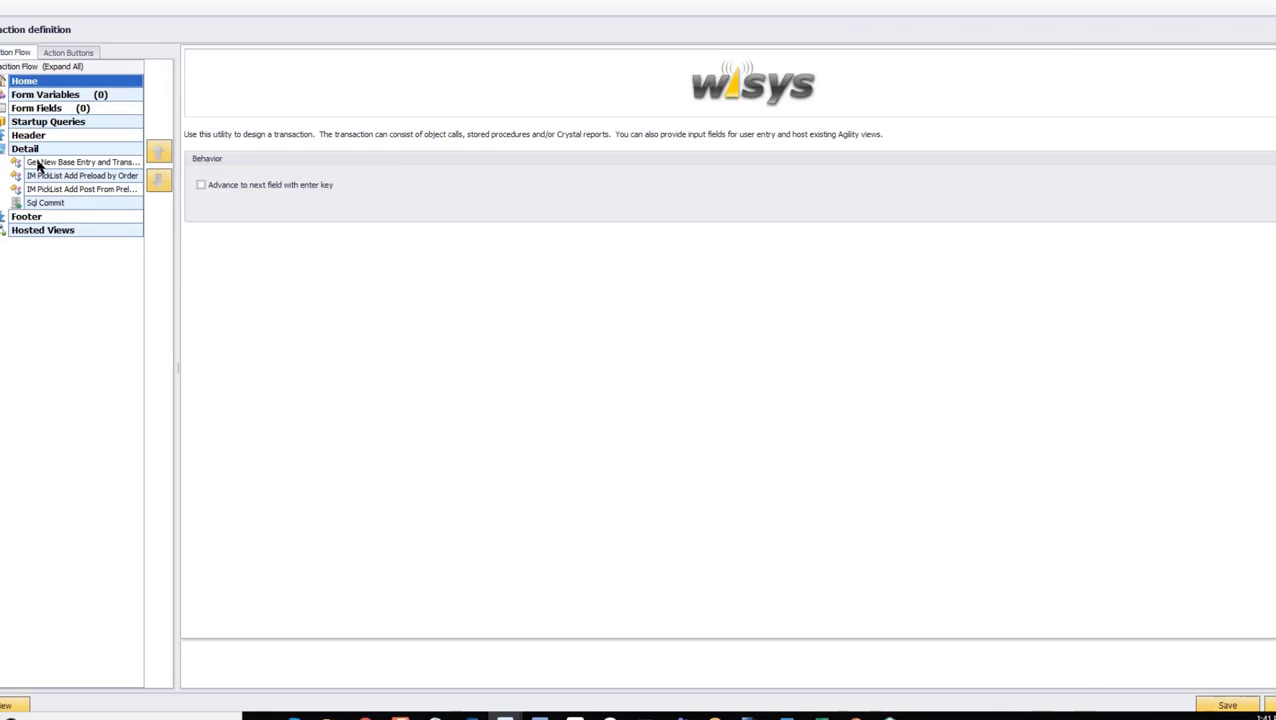
click(38, 163)
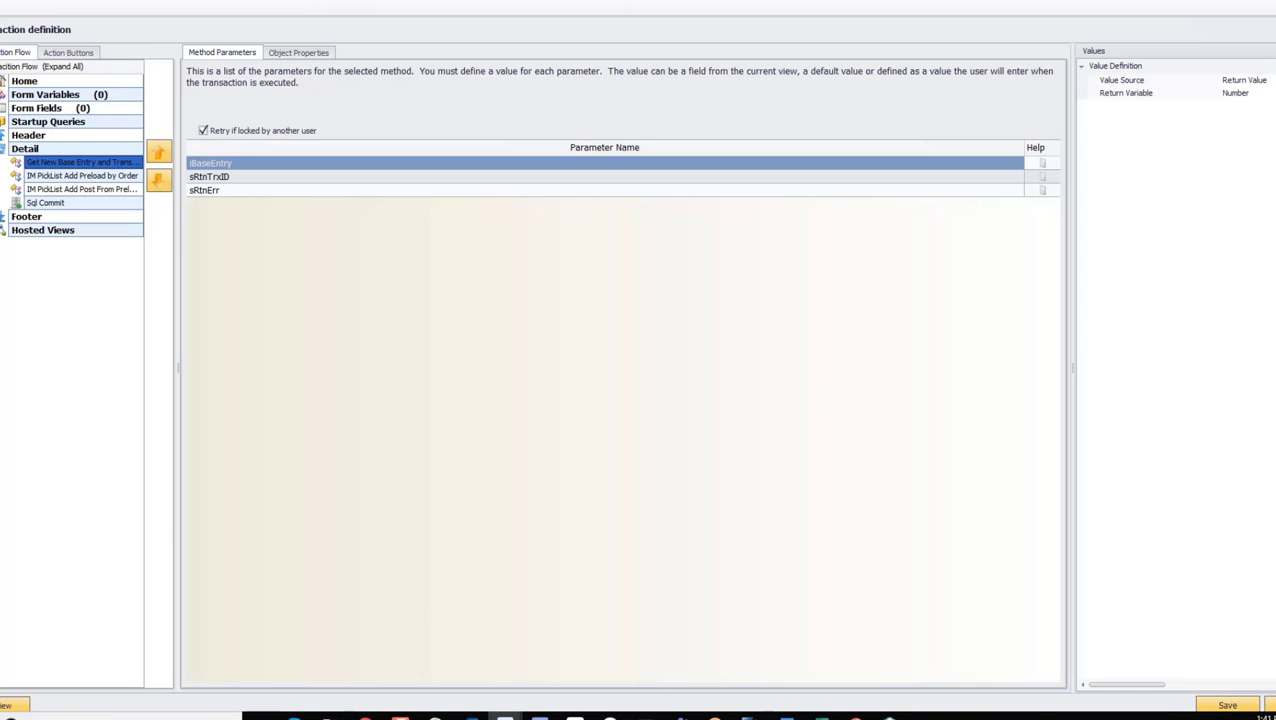
click(1268, 704)
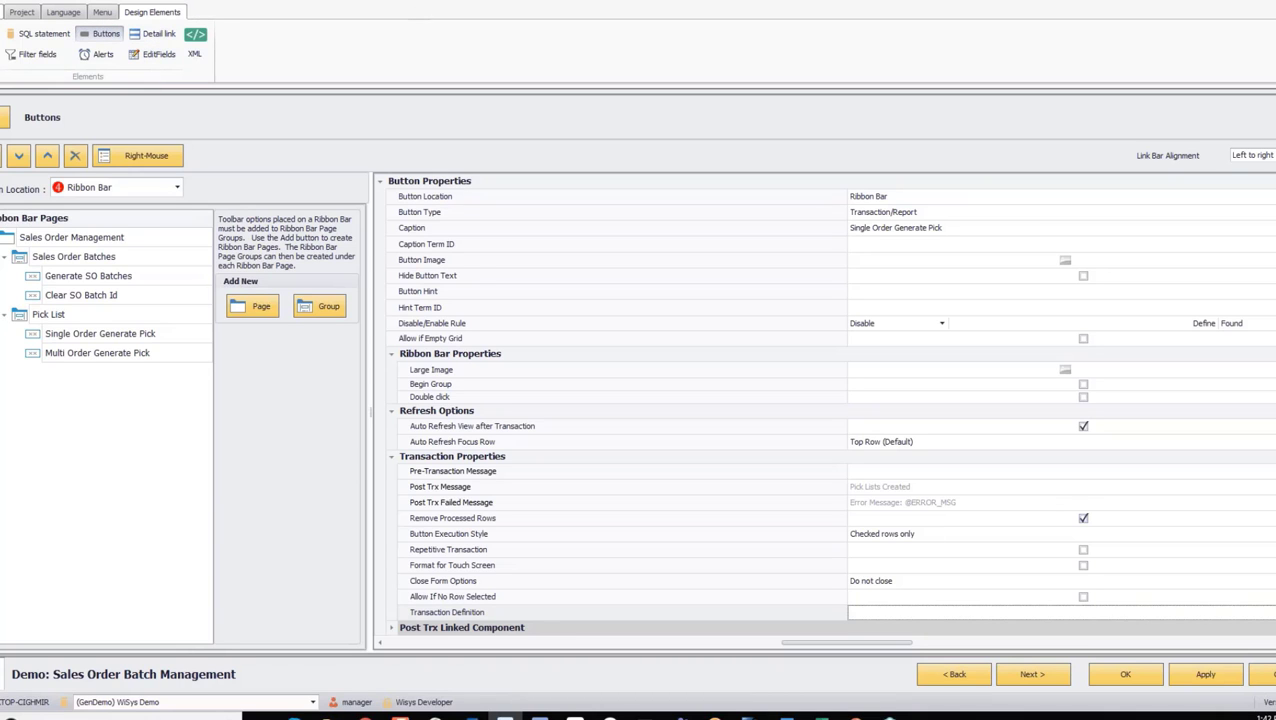
click(1260, 673)
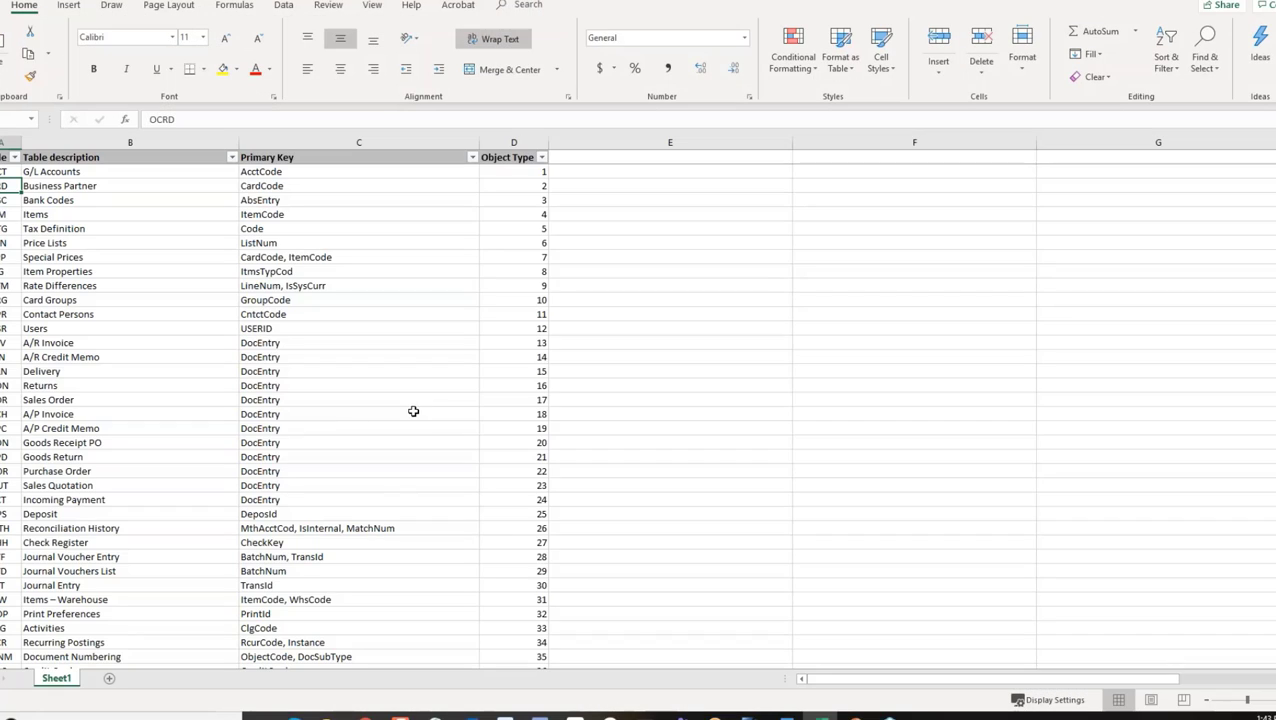
Look through the Excel list of tables, examining their descriptions, primary keys and object types from the start to object type 268
scroll(480, 275, down, 20)
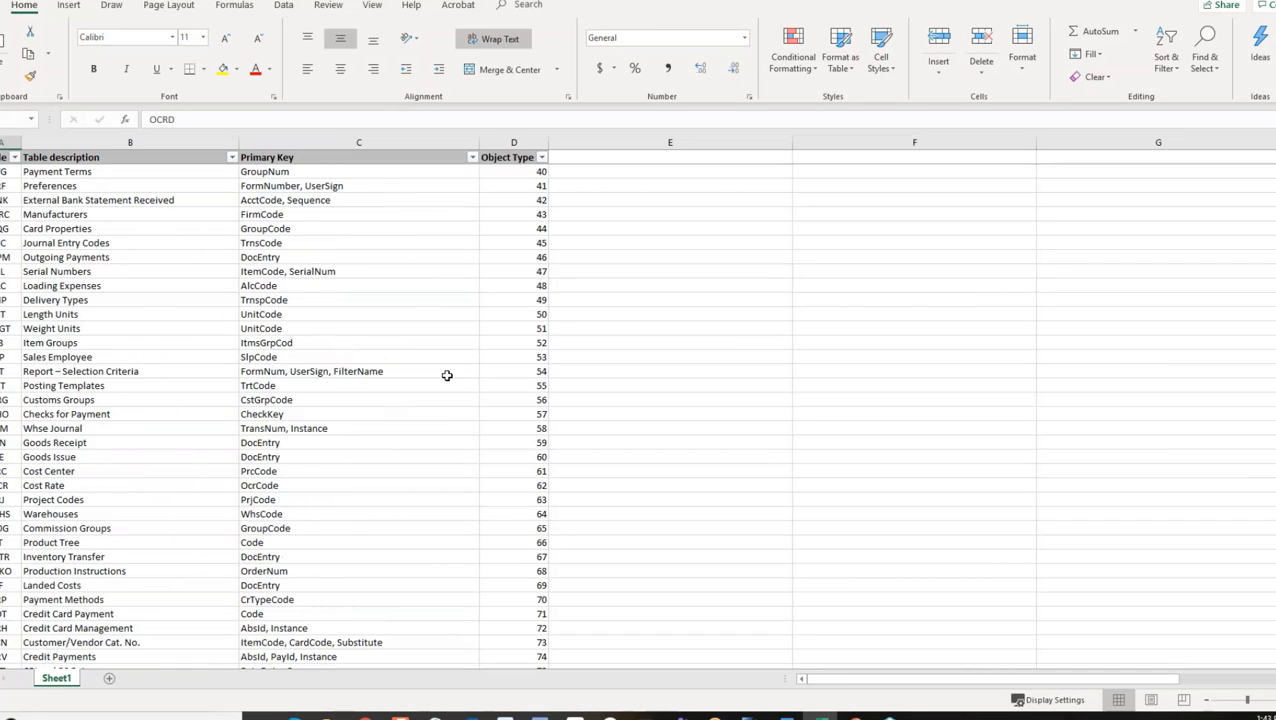
scroll(440, 387, down, 18)
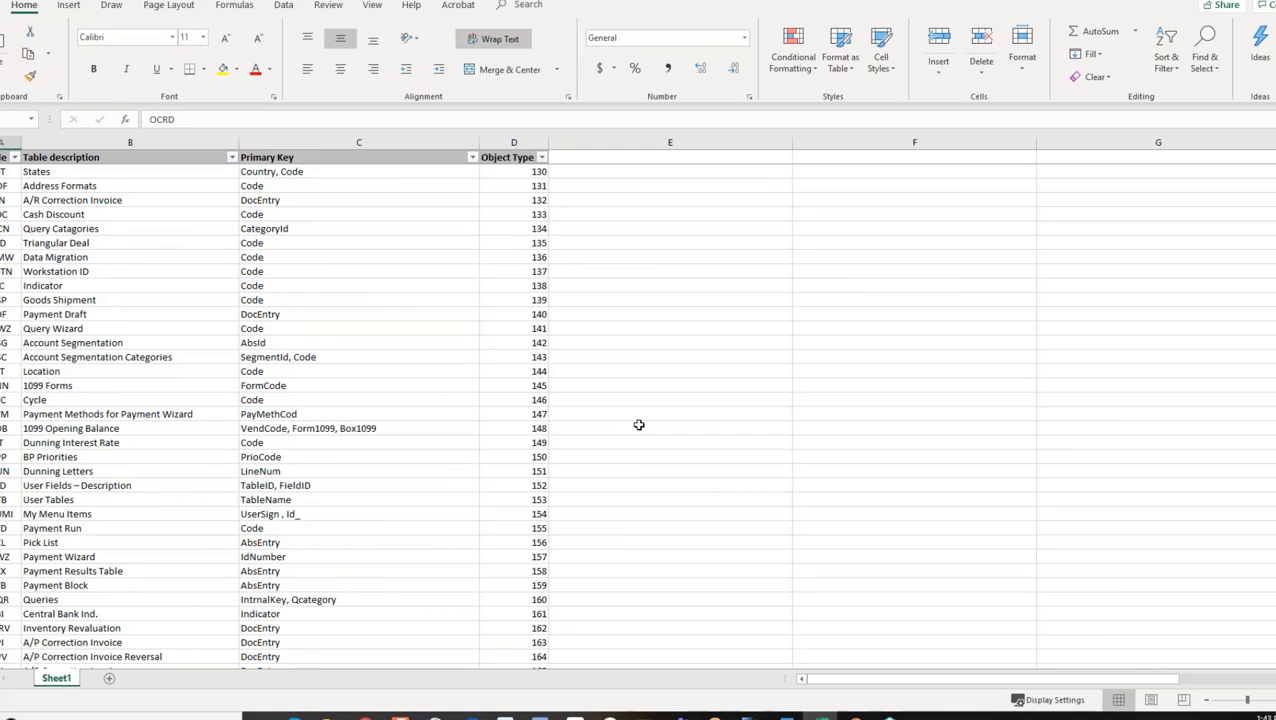
scroll(639, 425, down, 20)
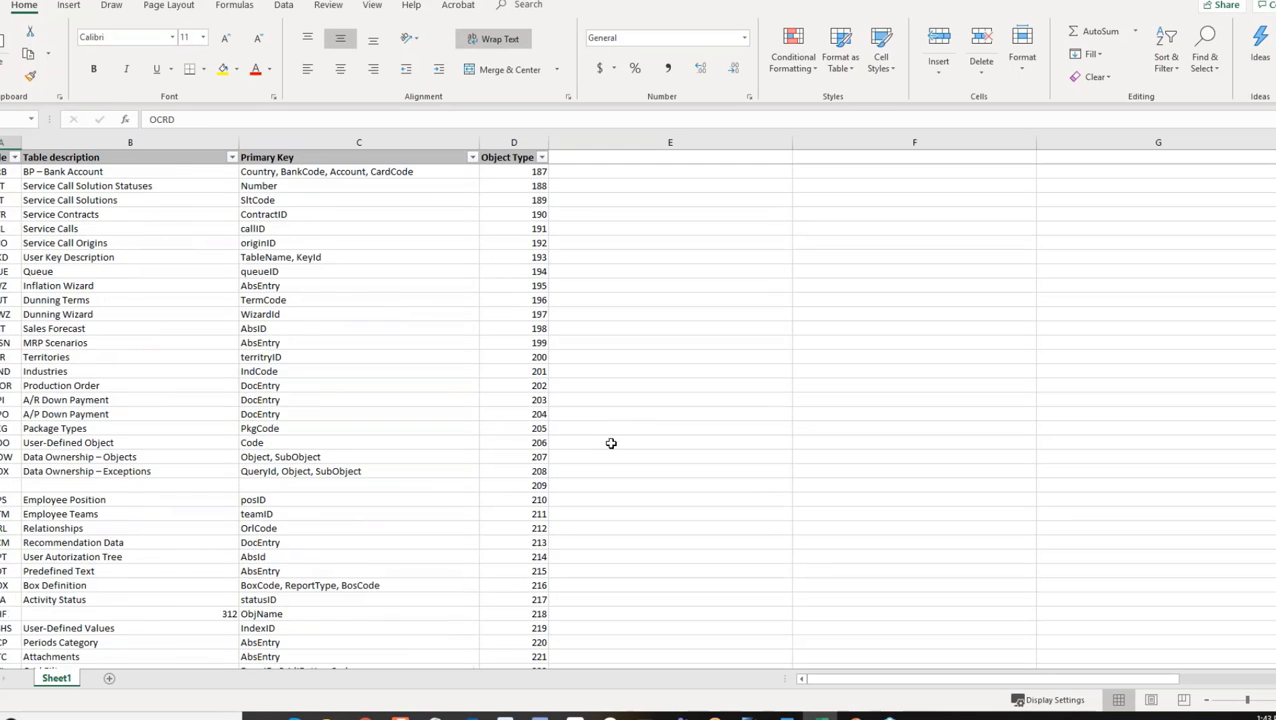
scroll(608, 445, down, 5)
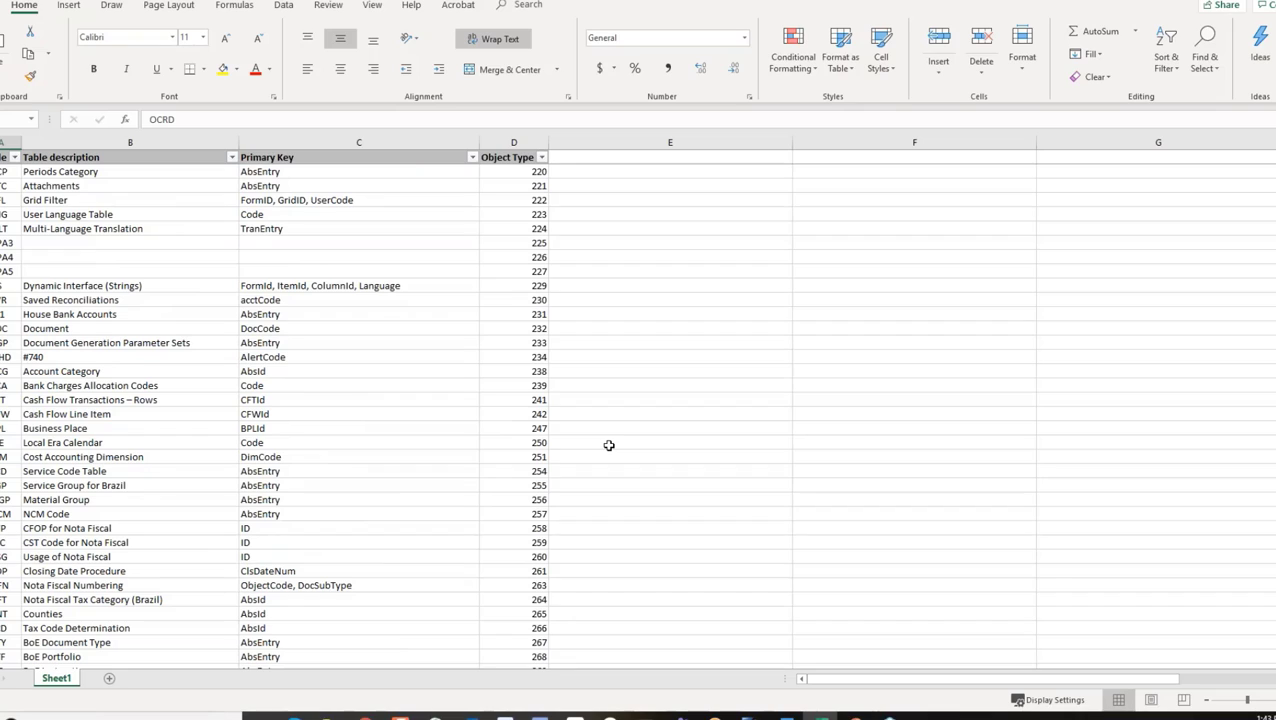